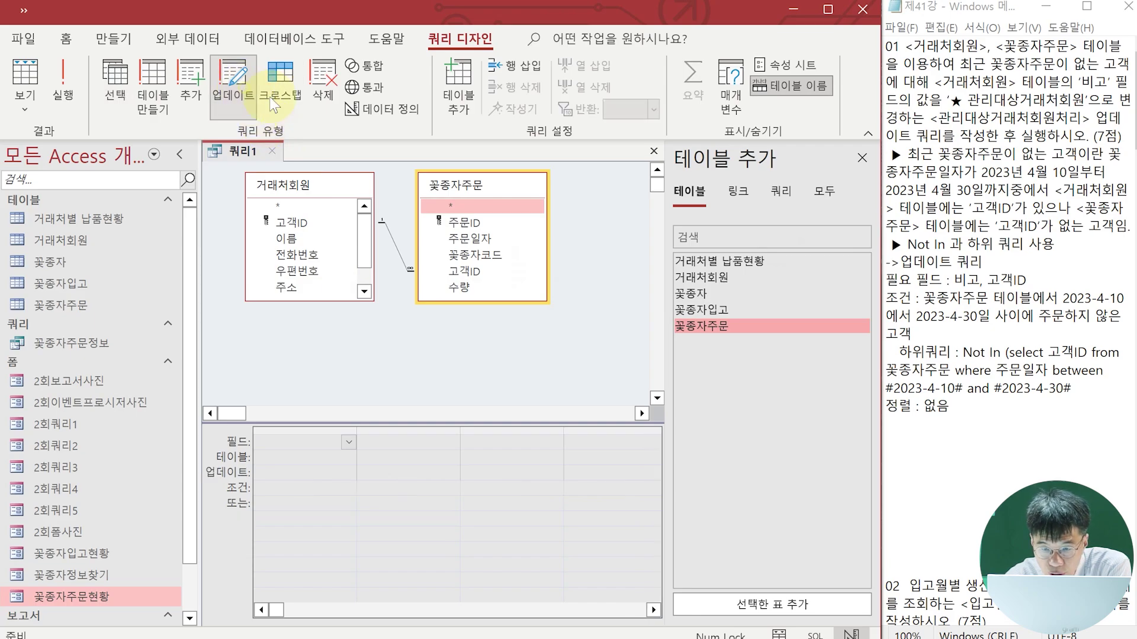
Close the table-adding pane and add the 비고 field of 거래처회원 to the update query's first column
click(862, 157)
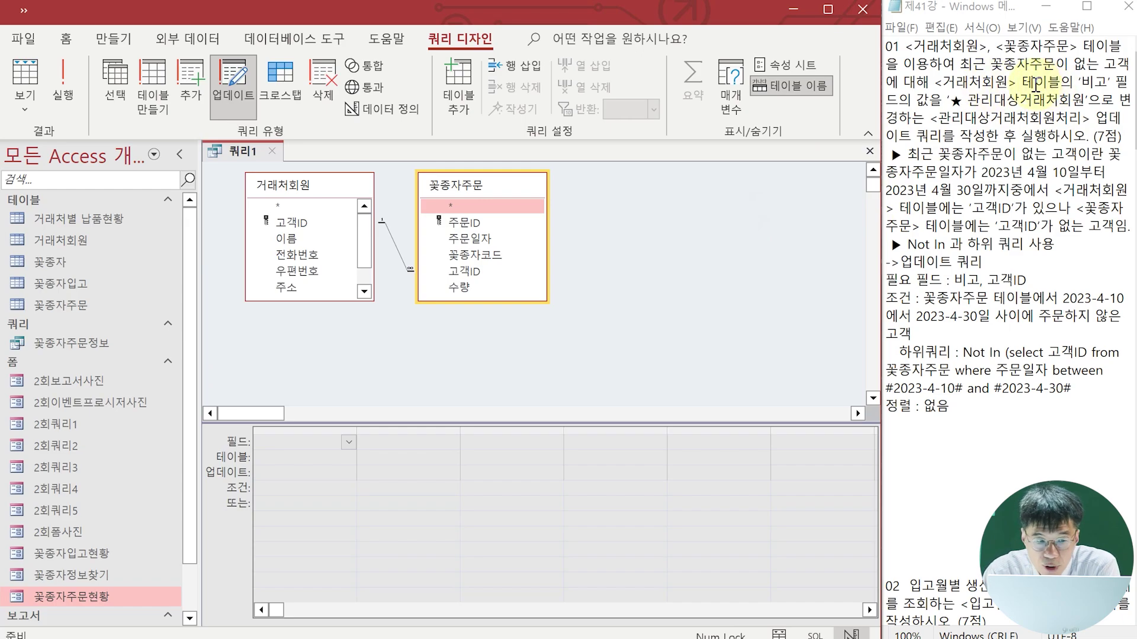
drag(1034, 83, 1092, 83)
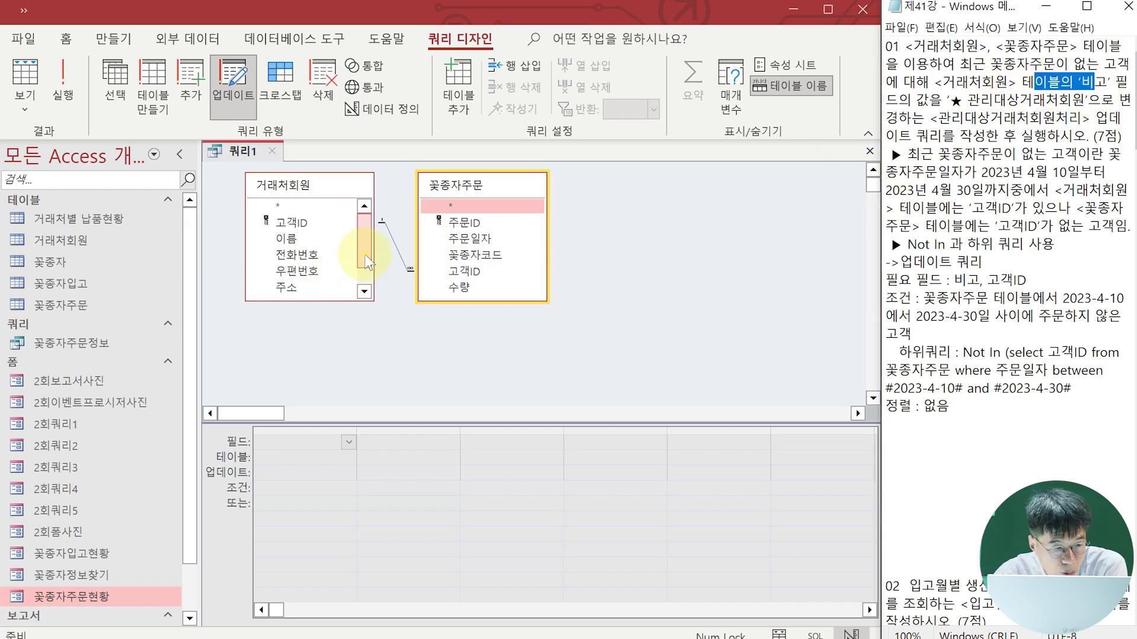
click(366, 290)
double_click(293, 291)
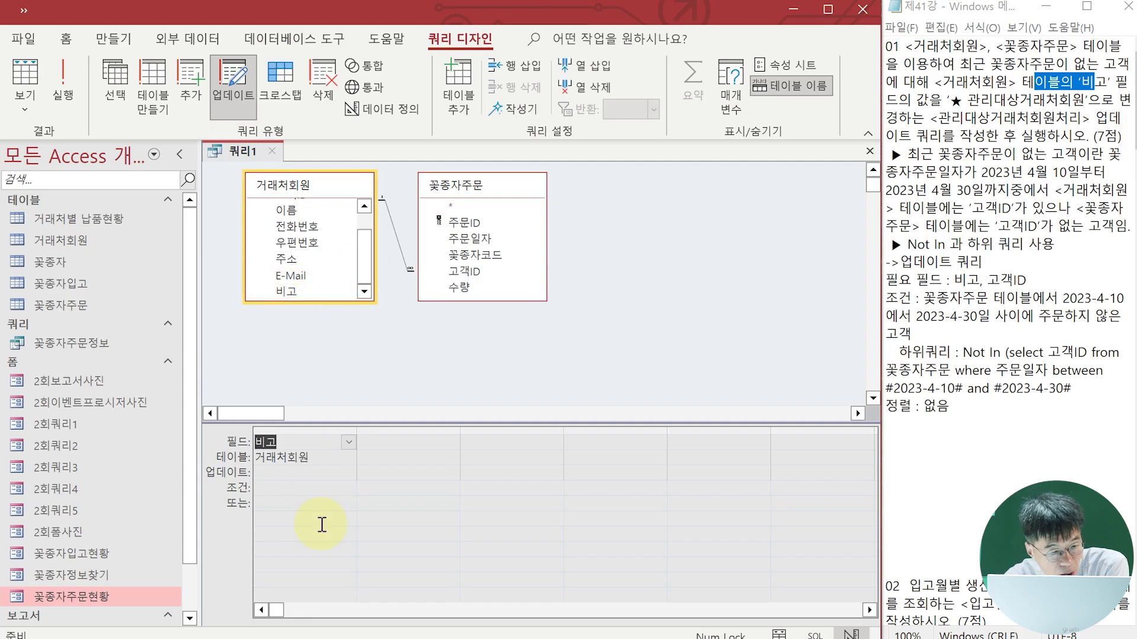
Set the 비고 column's update value to "★ 관리대상거래처회원"
click(272, 472)
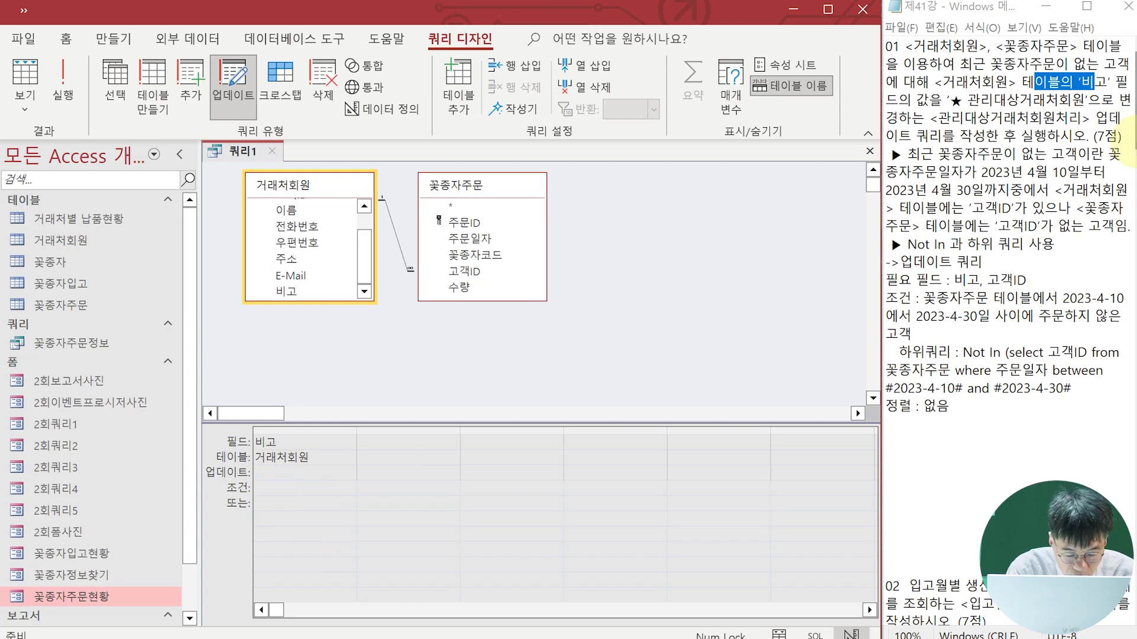
text(ㅁ)
key(Hangul_Hanja)
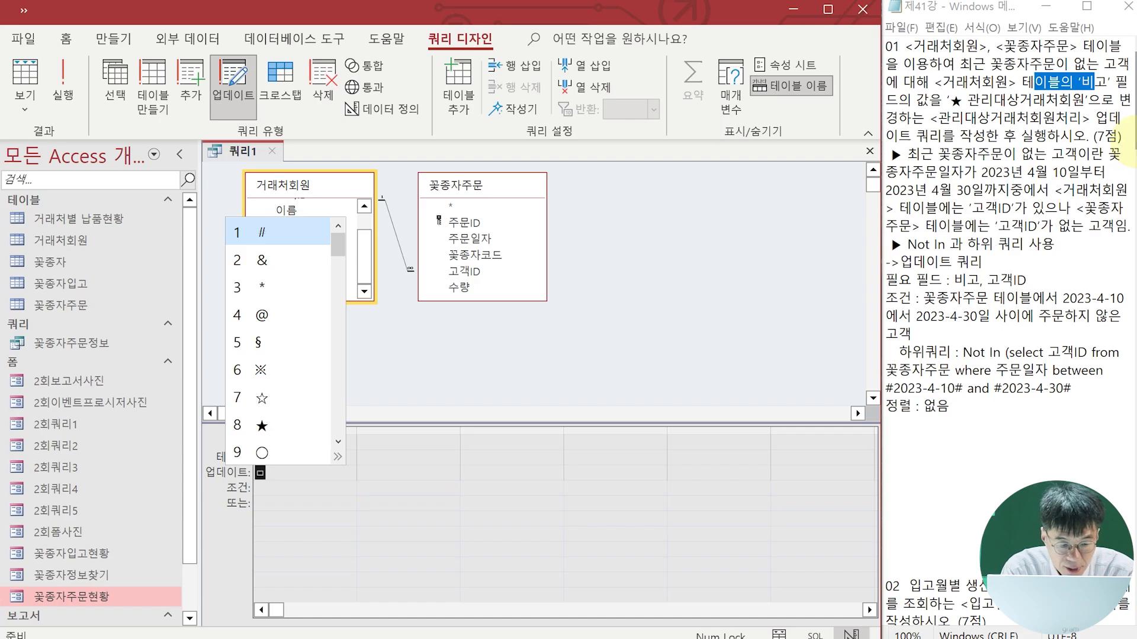
key(8)
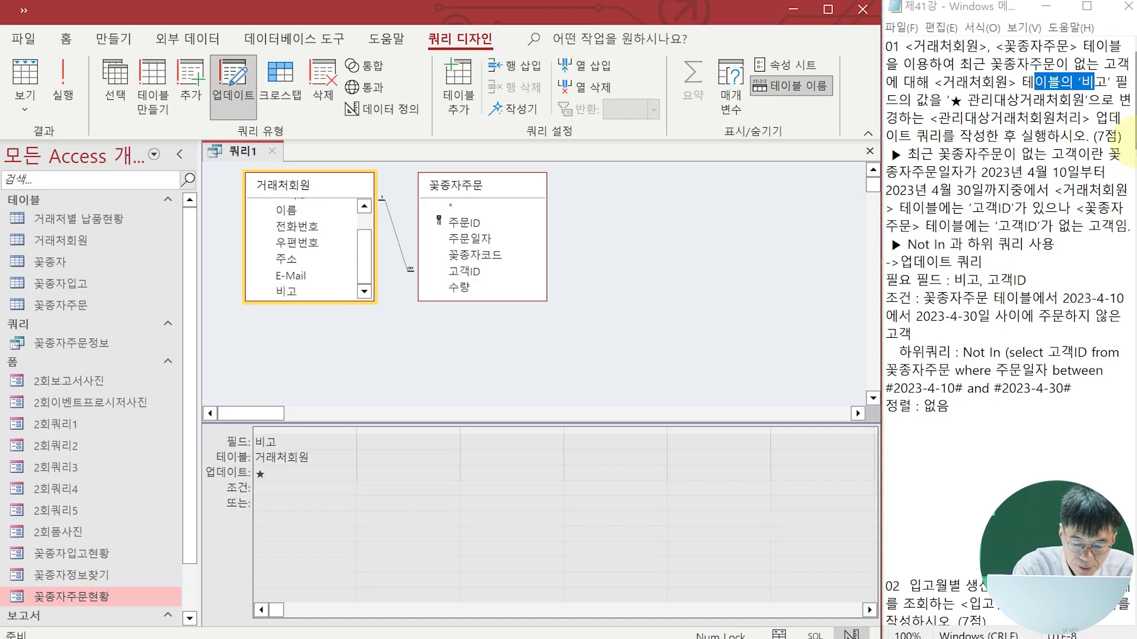
text(관리)
key(BackSpace)
key(BackSpace)
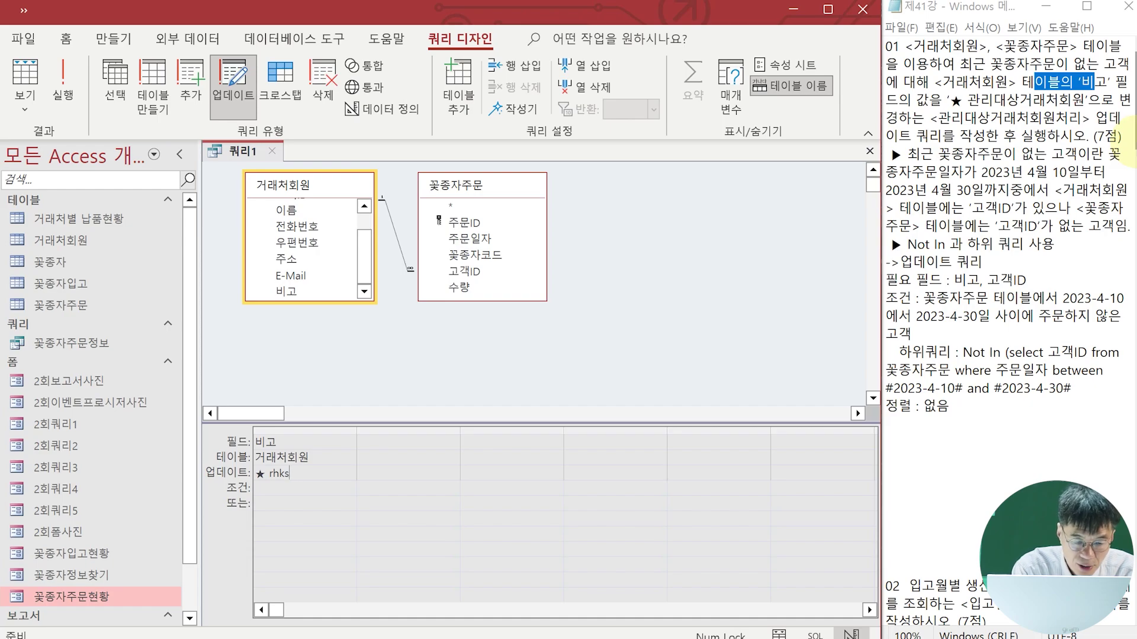
text(관)
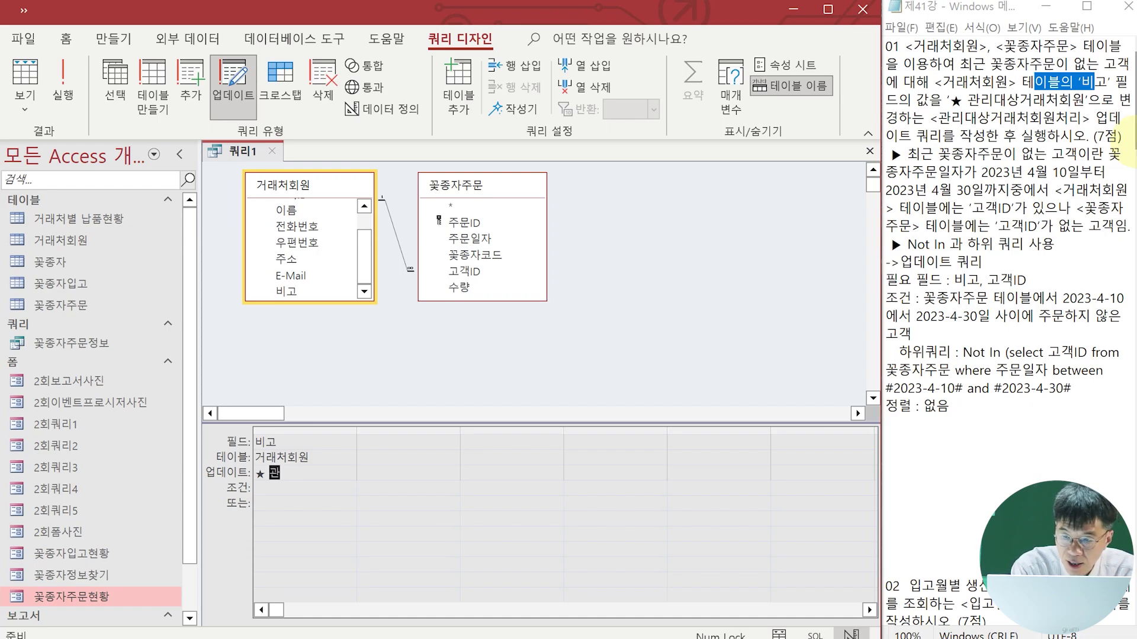
text(리대상)
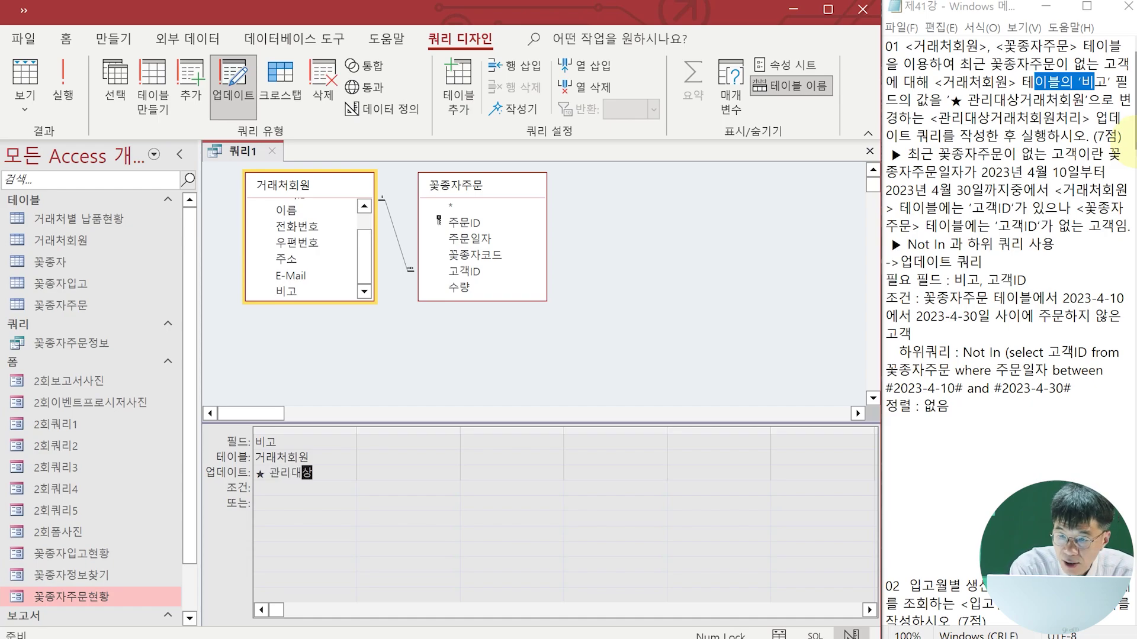
text(거래처회원)
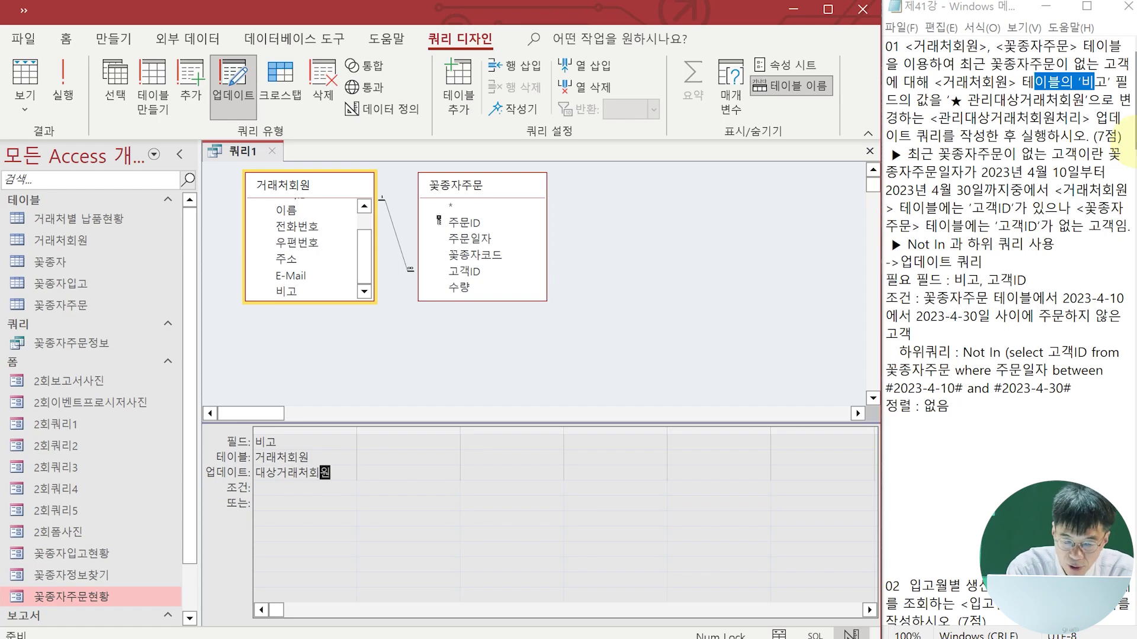
key(BackSpace)
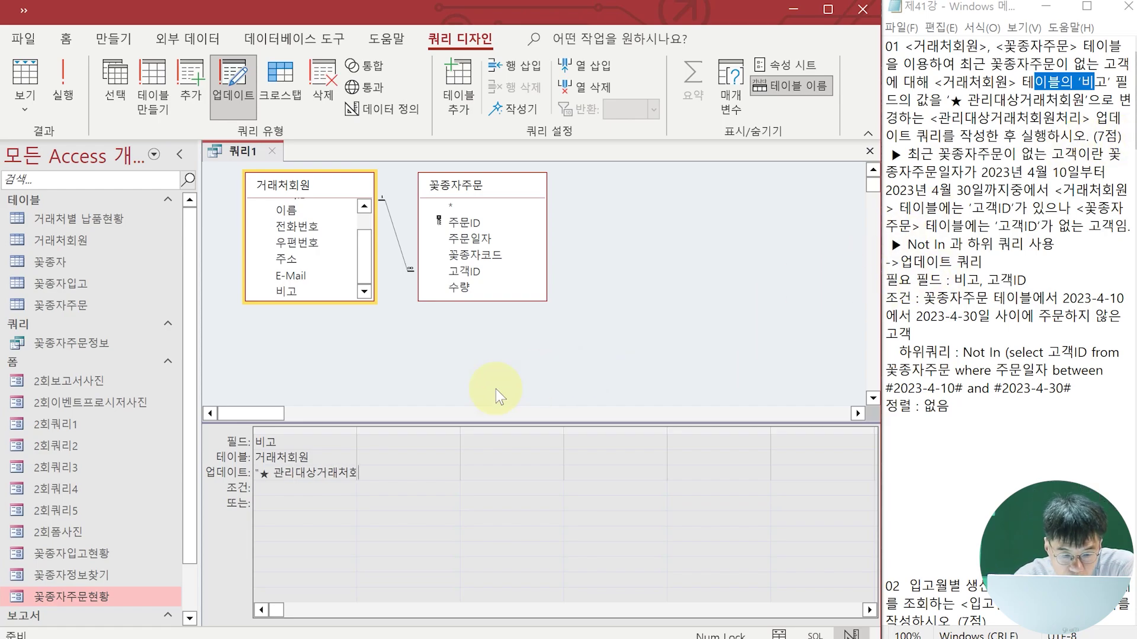
Add the 고객ID field of 거래처회원 to the query's second column
click(369, 448)
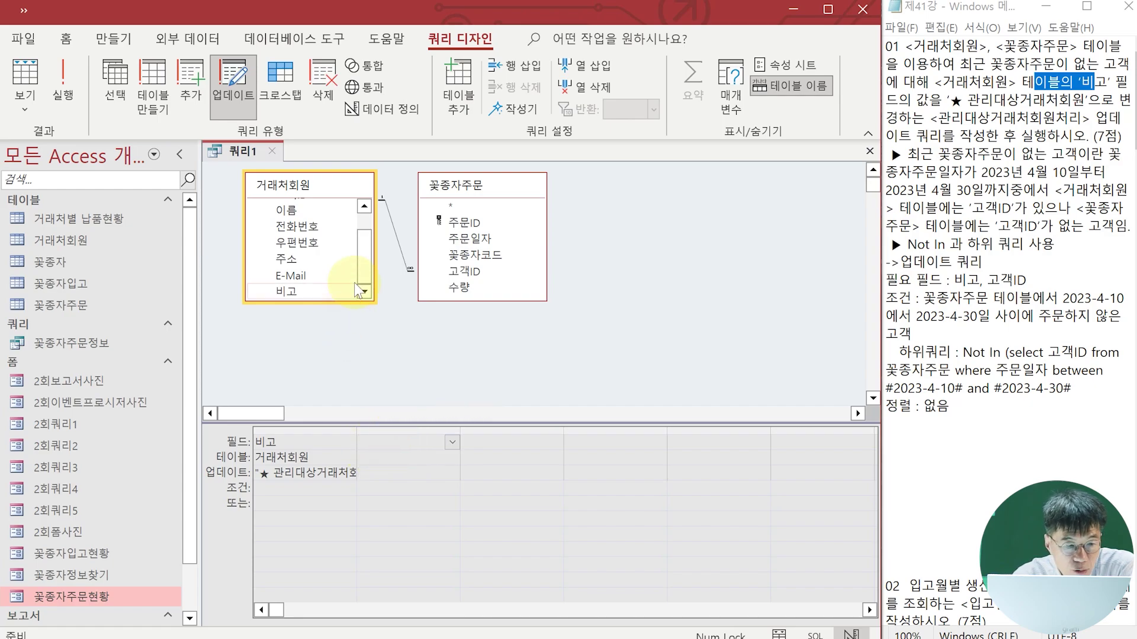
drag(363, 265, 365, 212)
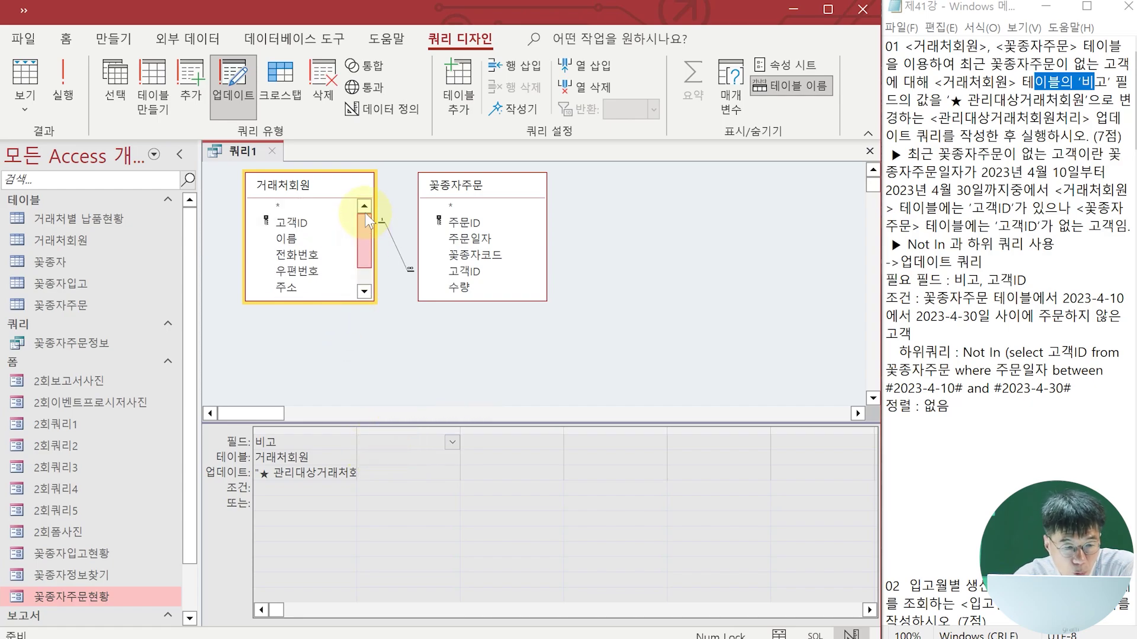
double_click(297, 225)
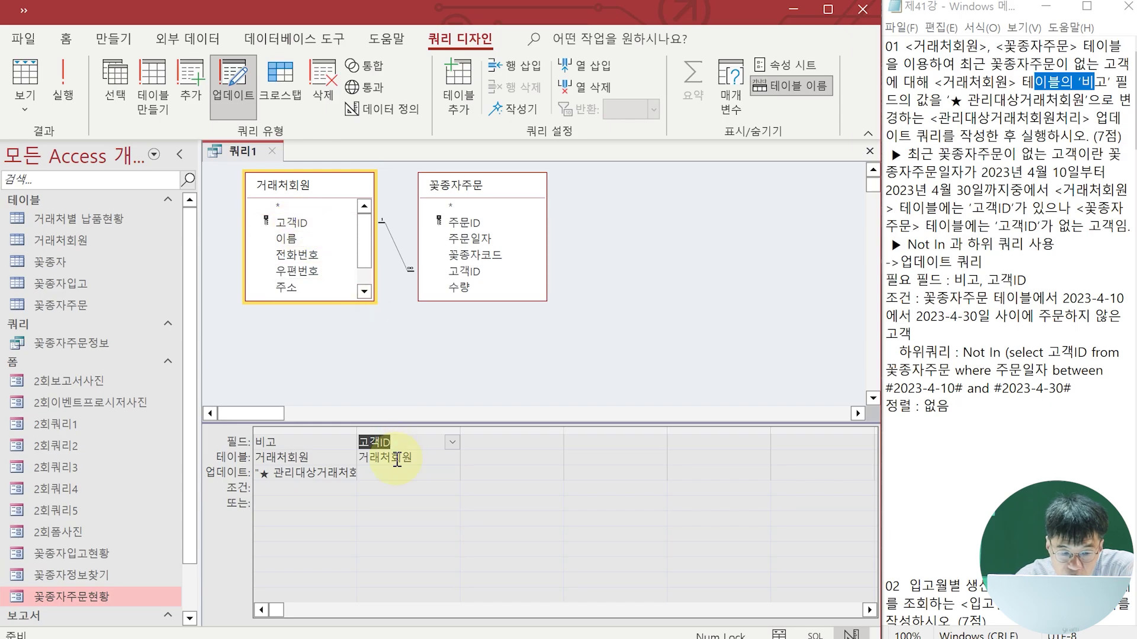
Select the 고객ID criteria cell, review the reference answer in the 2회쿼리1 form and return to 쿼리1
click(388, 482)
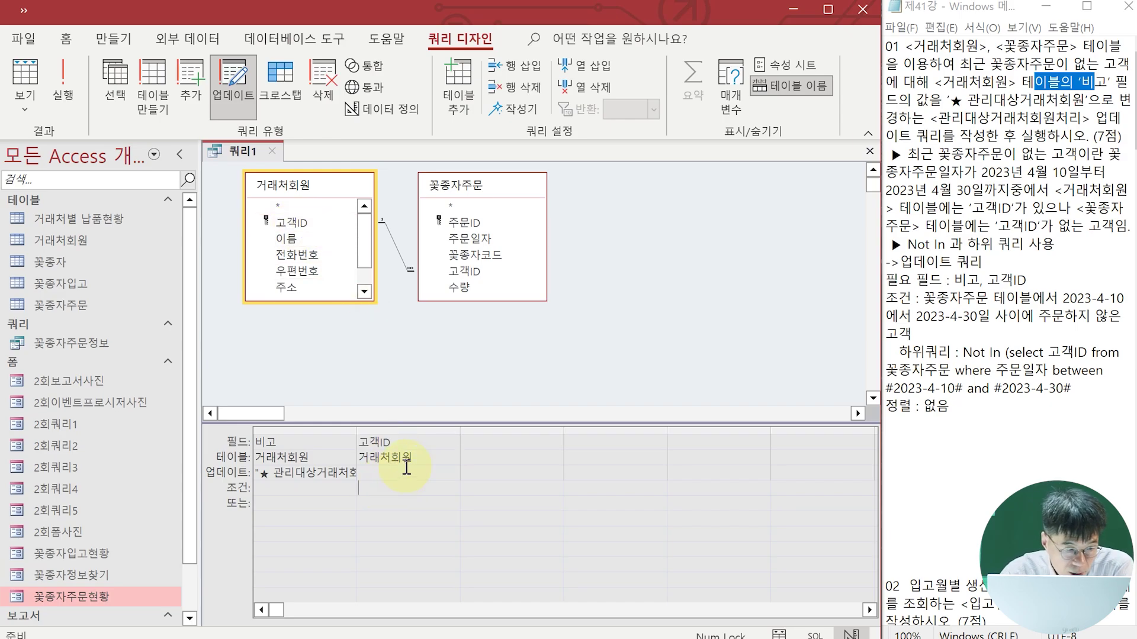
double_click(72, 424)
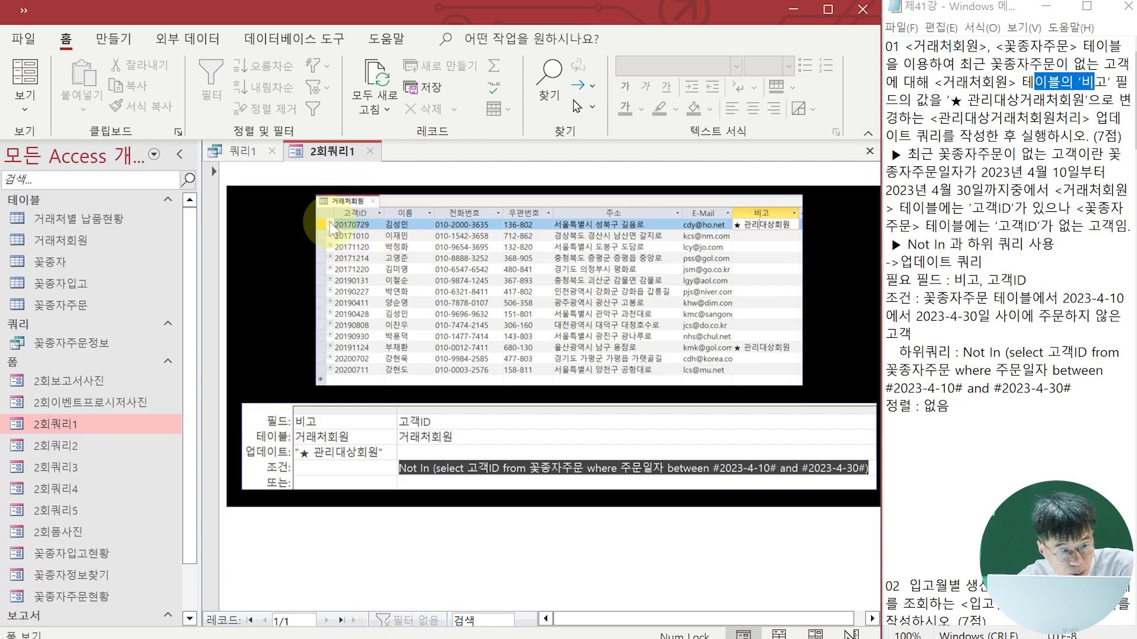
click(248, 154)
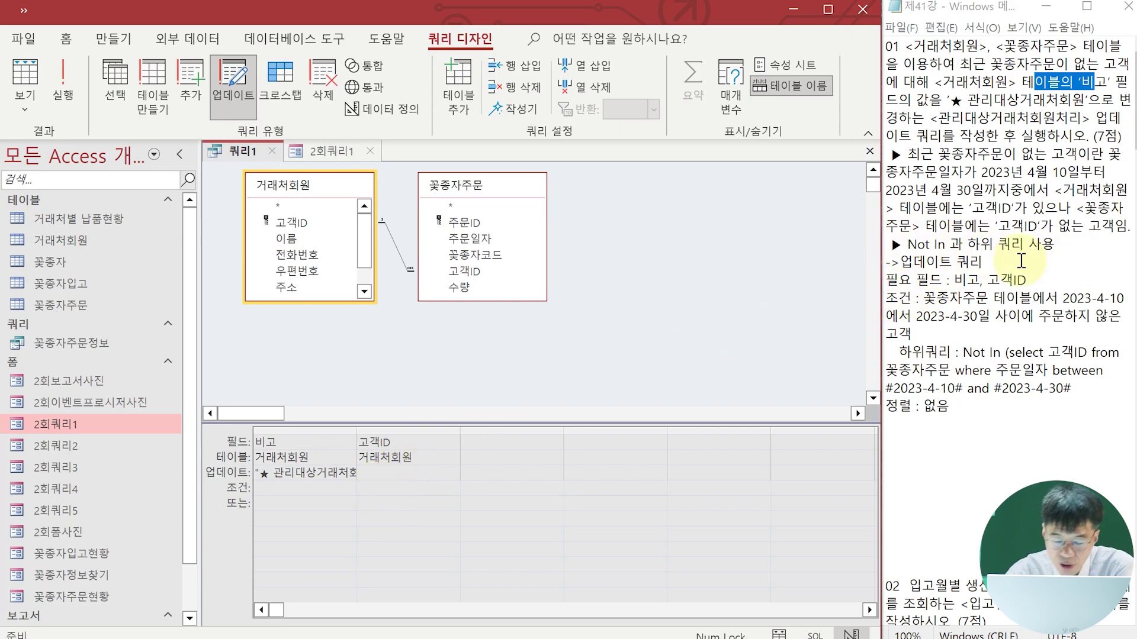
Begin the 고객ID criteria with "not in(고객ID from"
text(n)
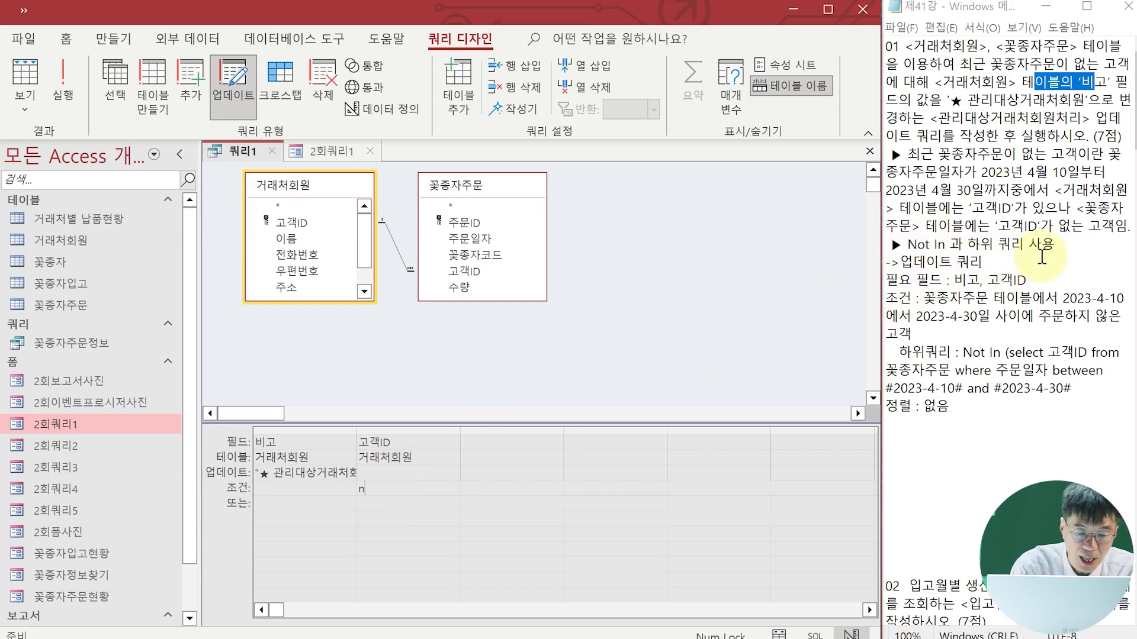
text(ot in)
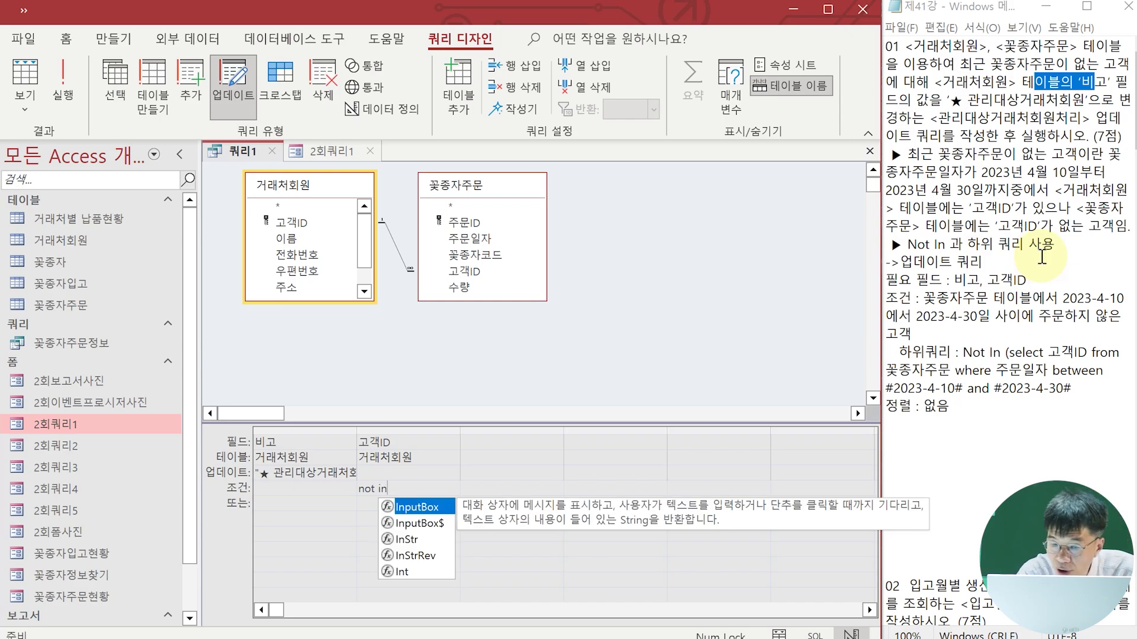
text(()
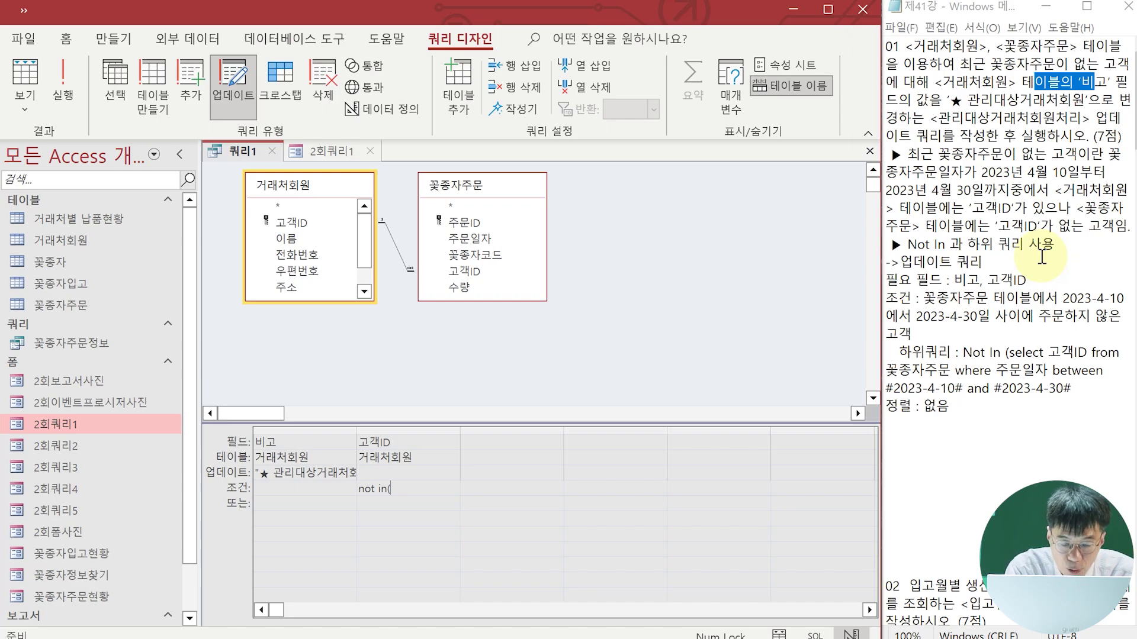
text(고객)
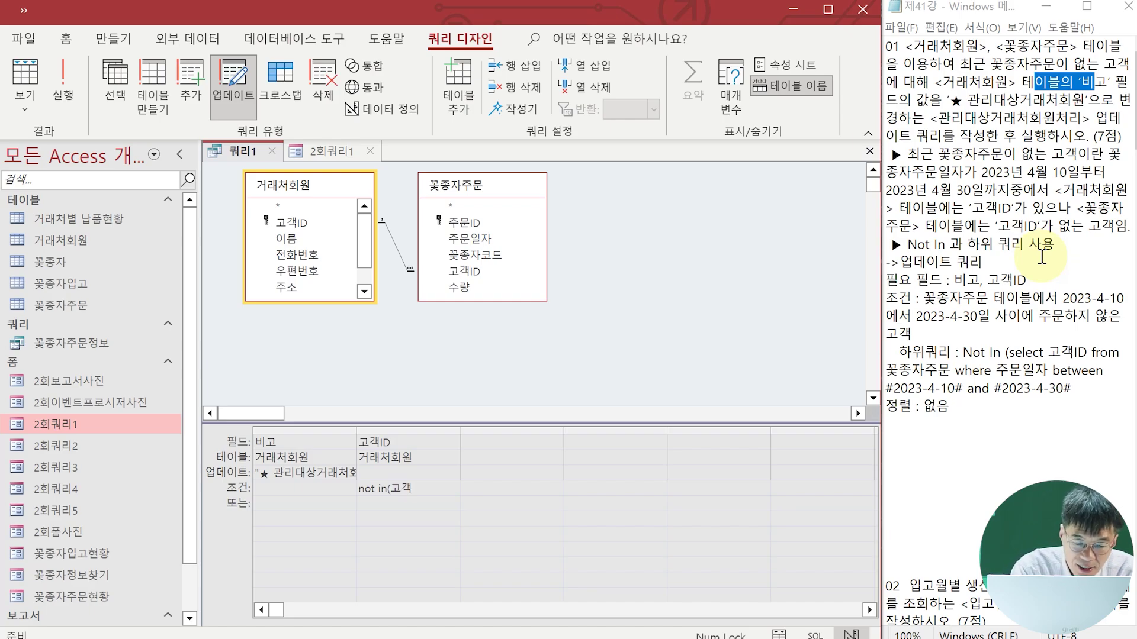
text(ID )
text(레)
key(BackSpace)
key(BackSpace)
text(from)
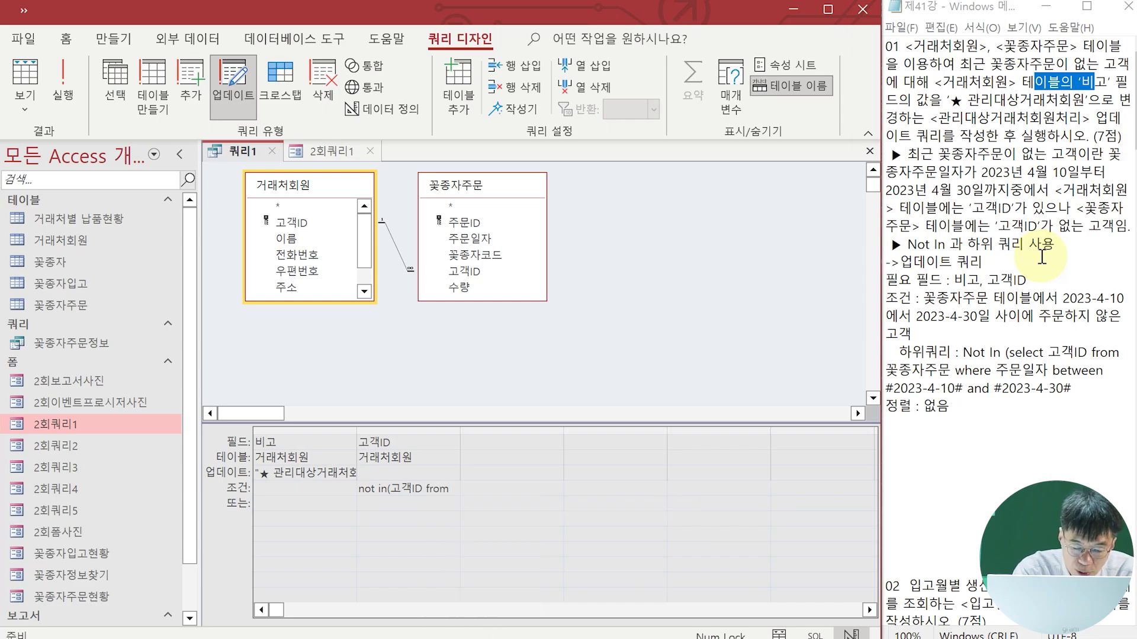
Name 꽃종자주문 as the source table after "from" in the 고객ID criteria
text(ㄴㄷ)
key(BackSpace)
key(BackSpace)
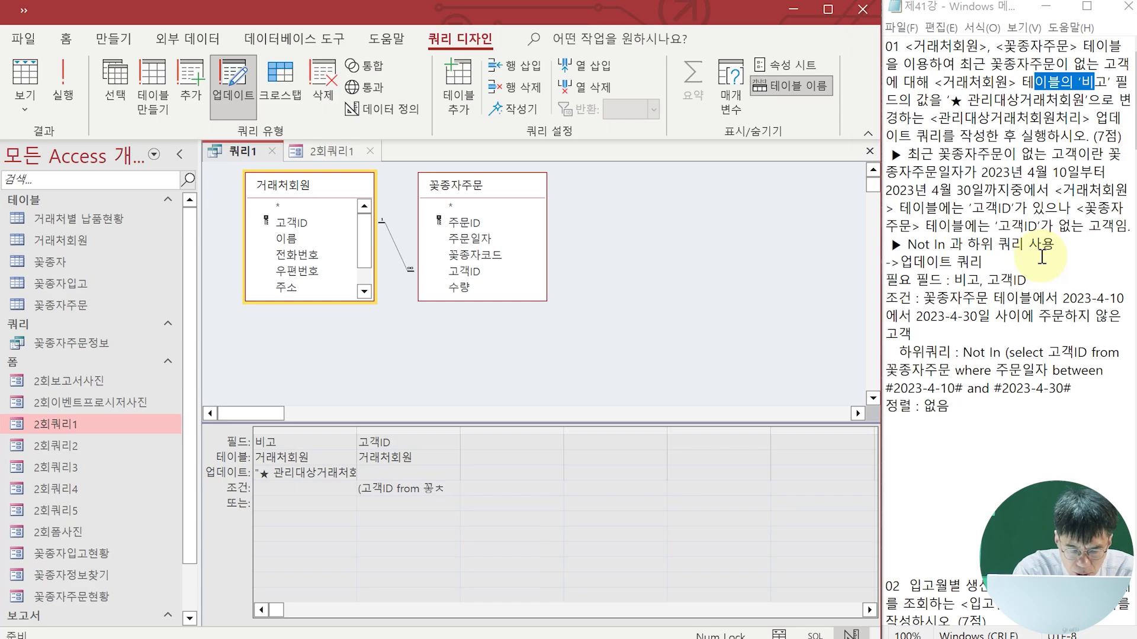
text(ㄲ)
text(꽃종자주무)
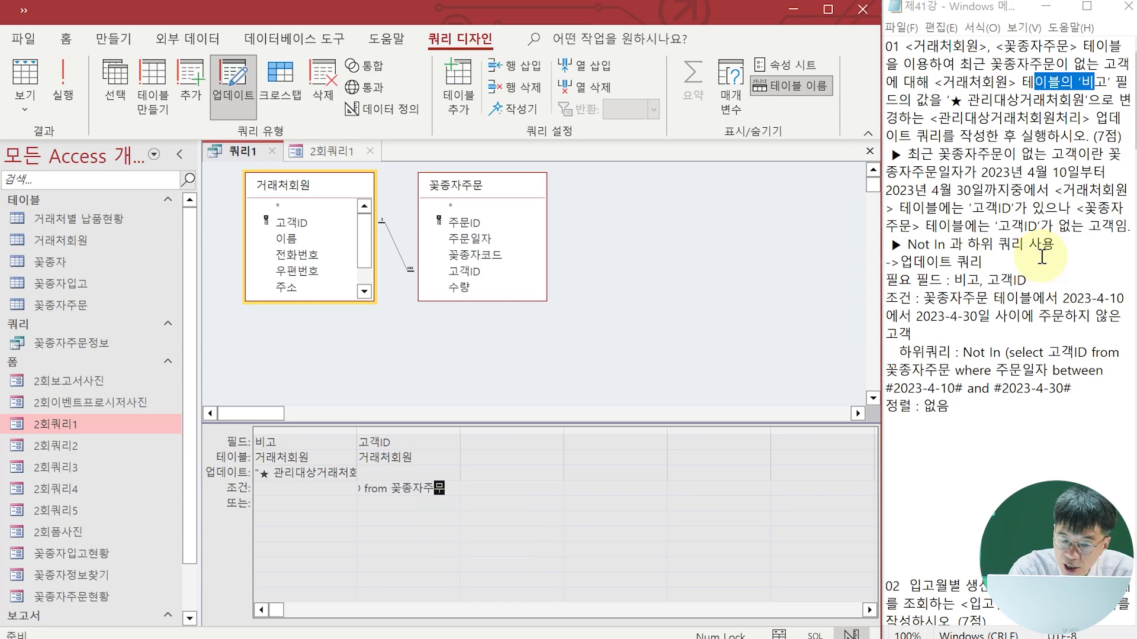
text(ㄴ )
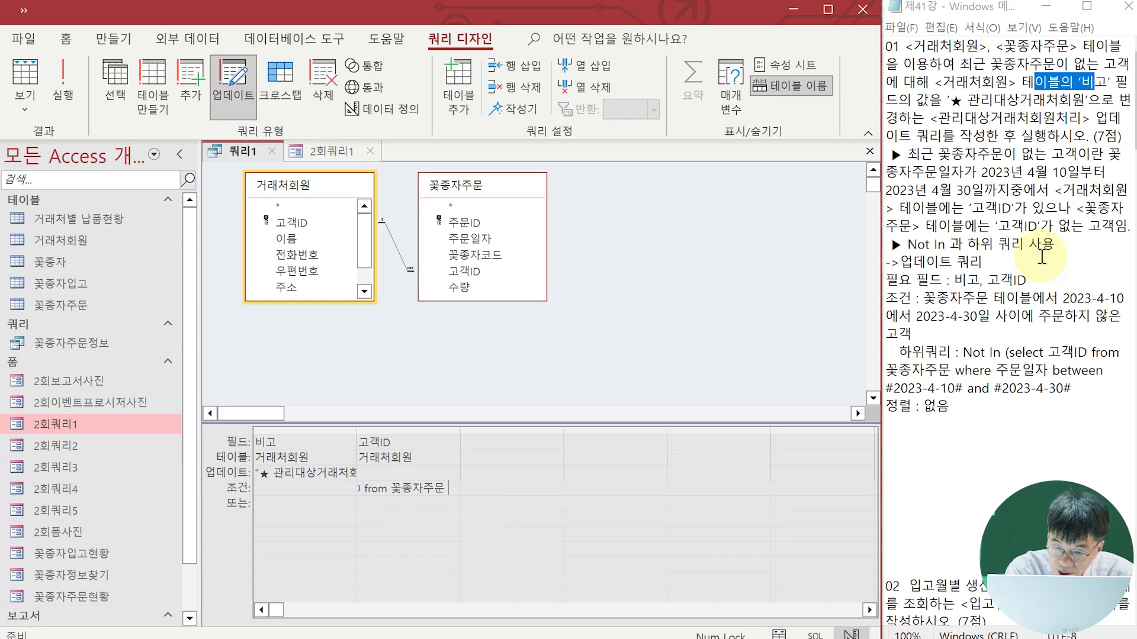
Continue the 고객ID criteria with "where 주문일자 between"
text(where)
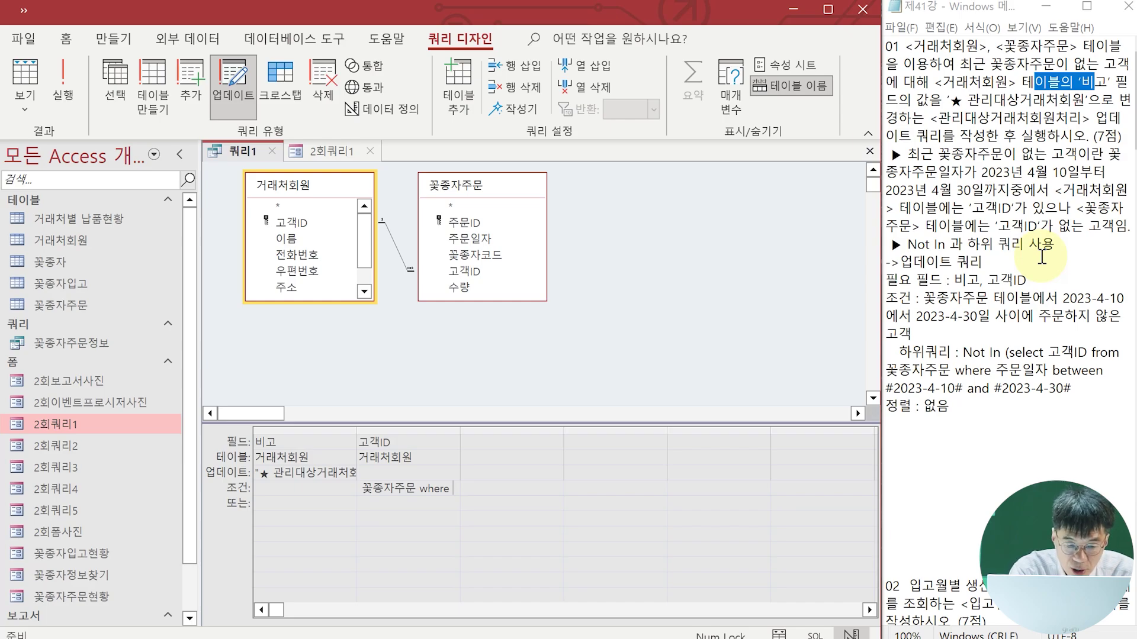
text( 주문이)
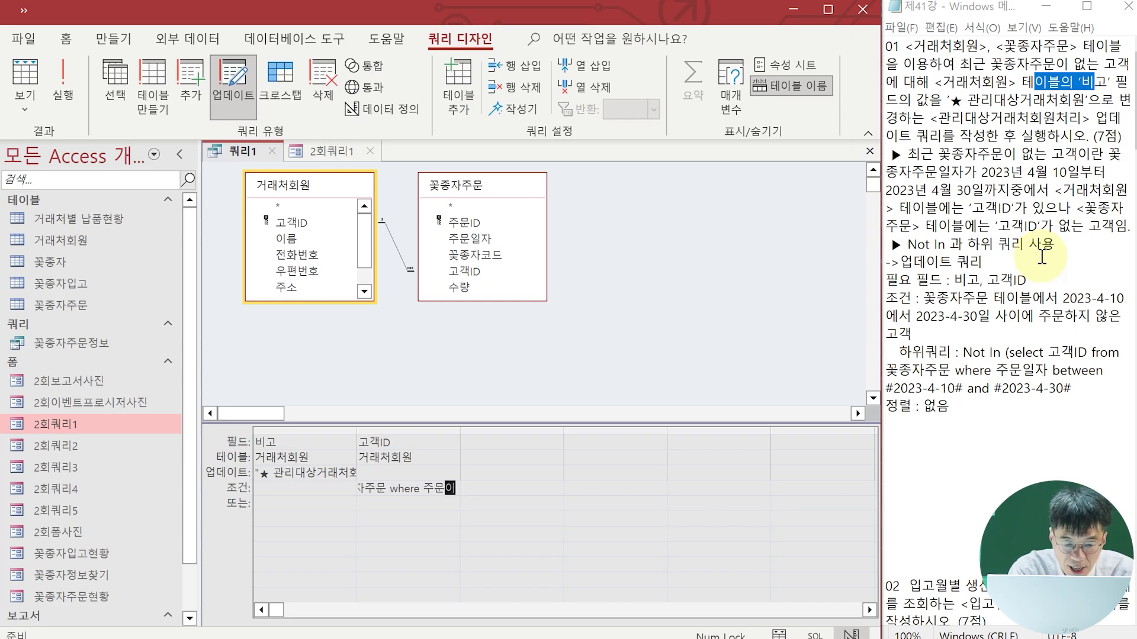
text(자)
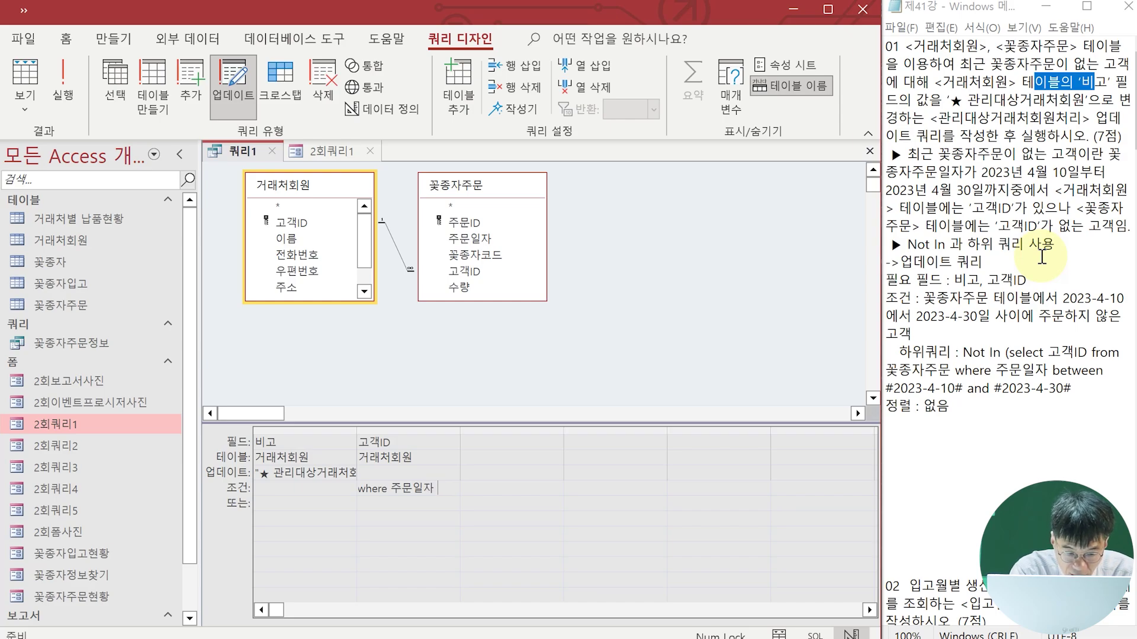
text( brt)
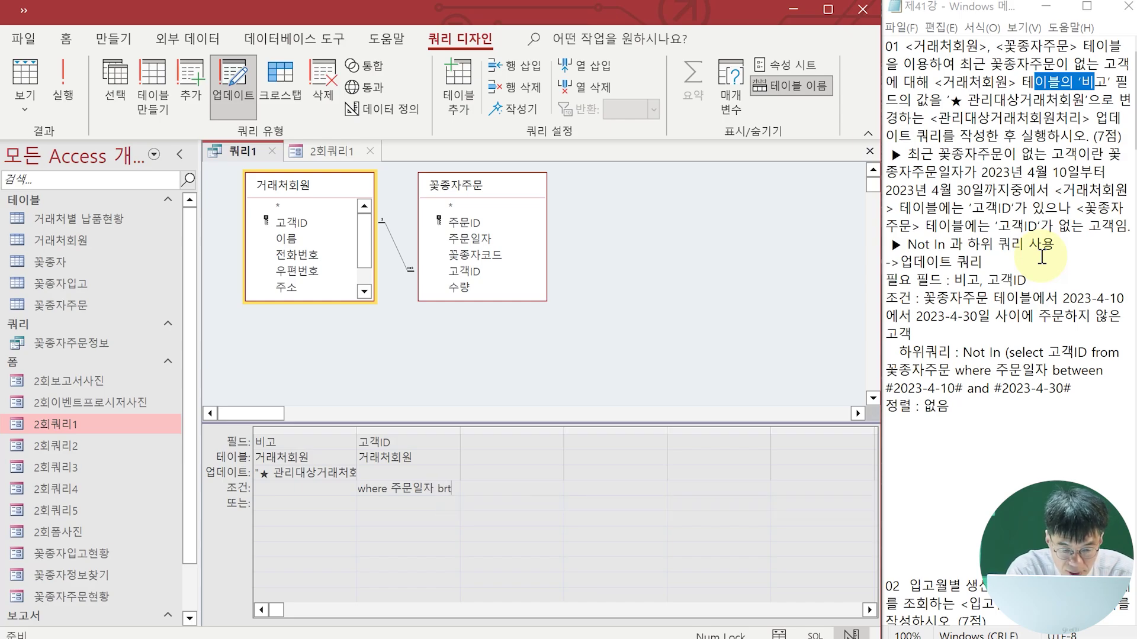
key(BackSpace)
key(BackSpace)
text(etween)
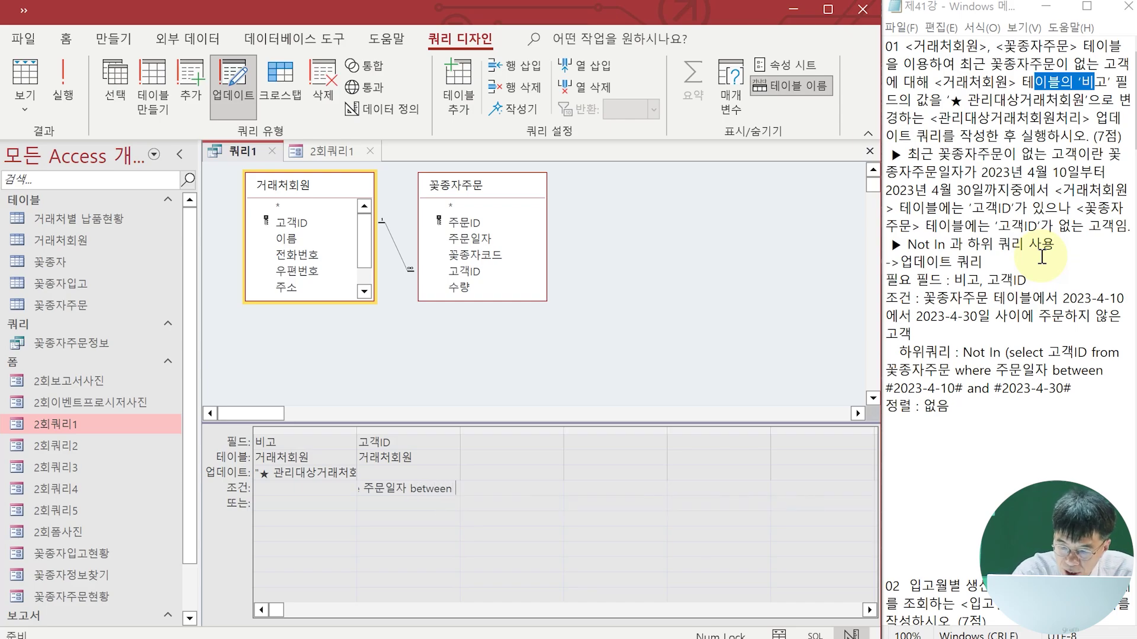
Complete the 고객ID criteria's between clause with "2023-04-10 and 2023-4-30)"
text( 202)
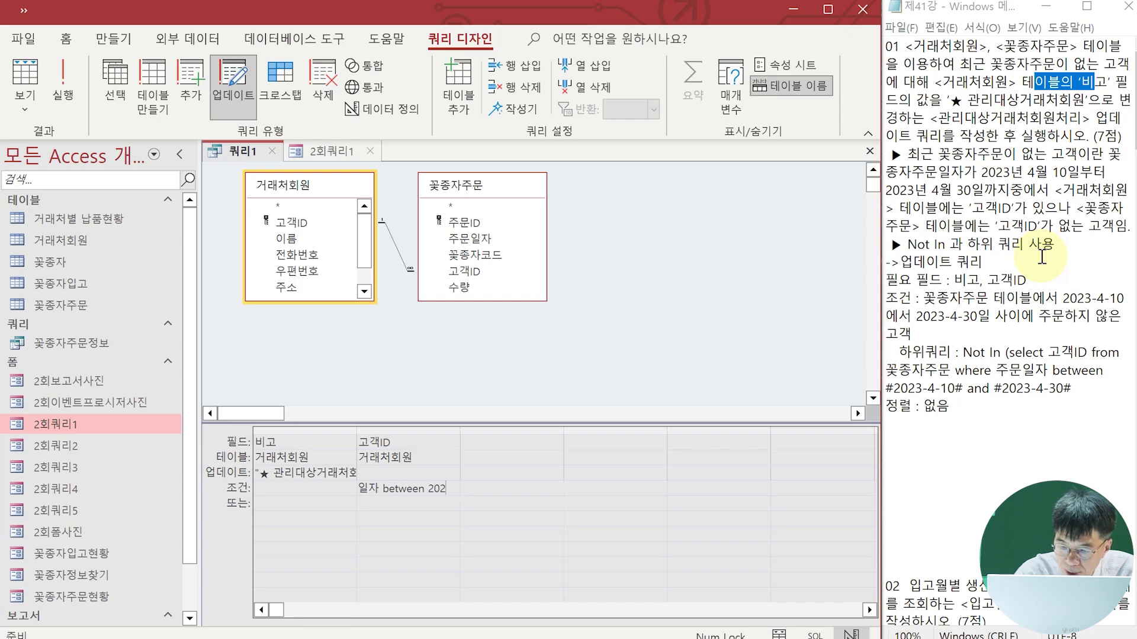
text(3-04)
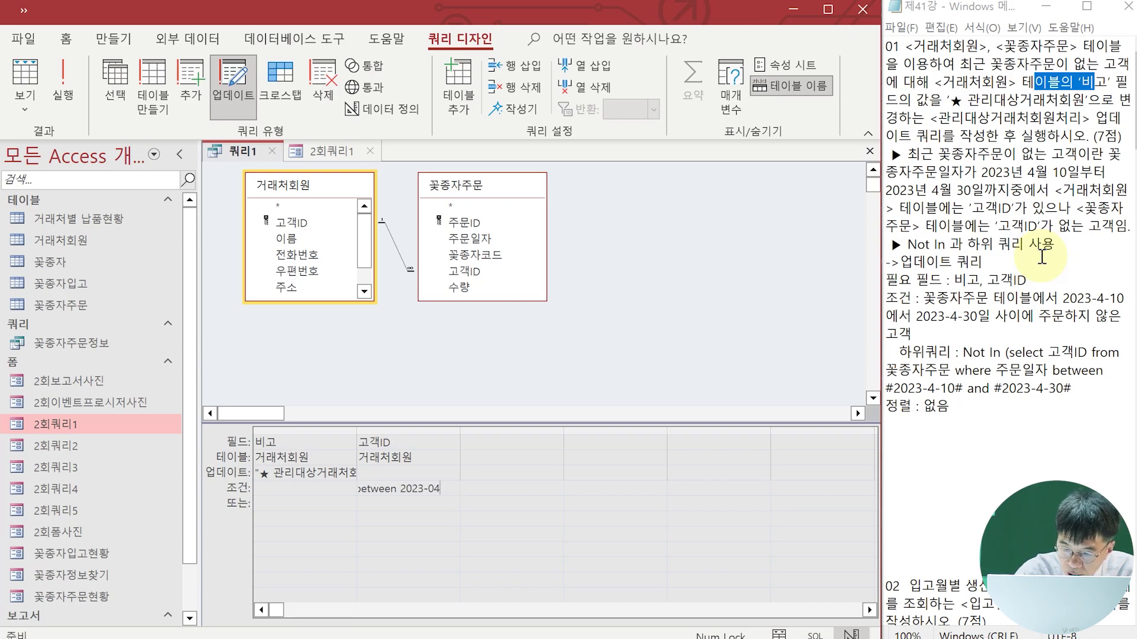
text(-10)
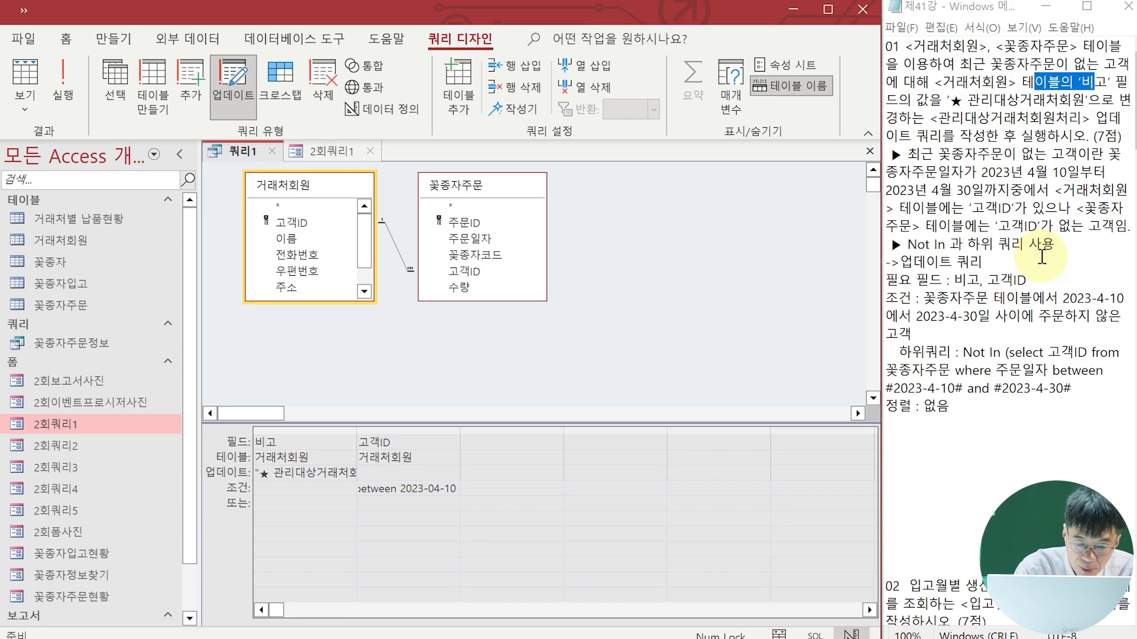
text(and )
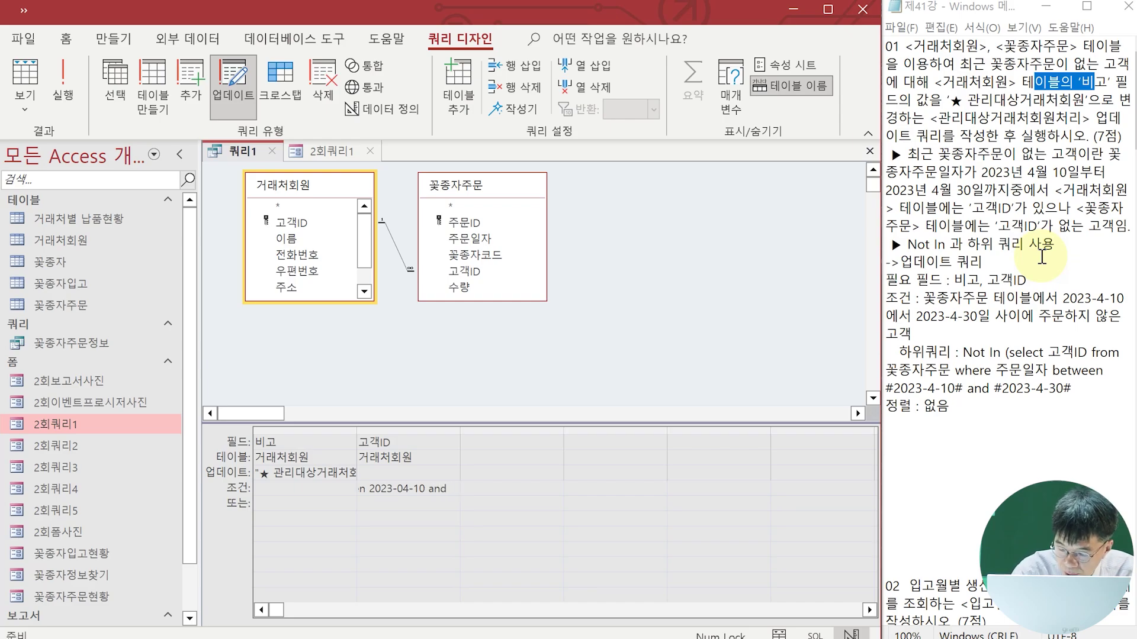
text(2023)
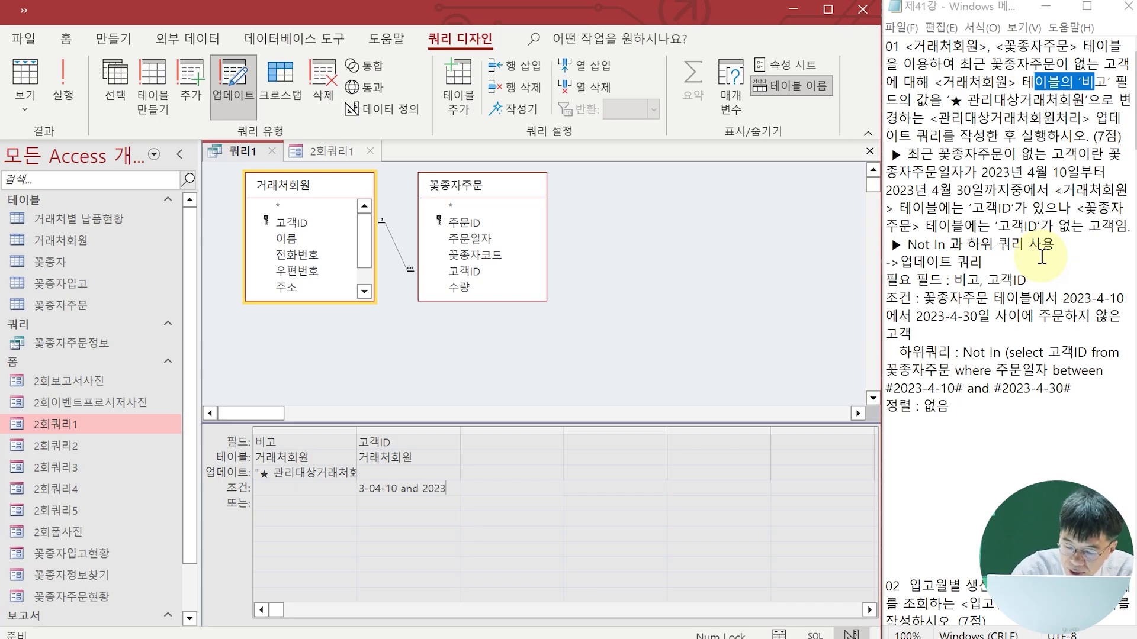
text(-4-30)
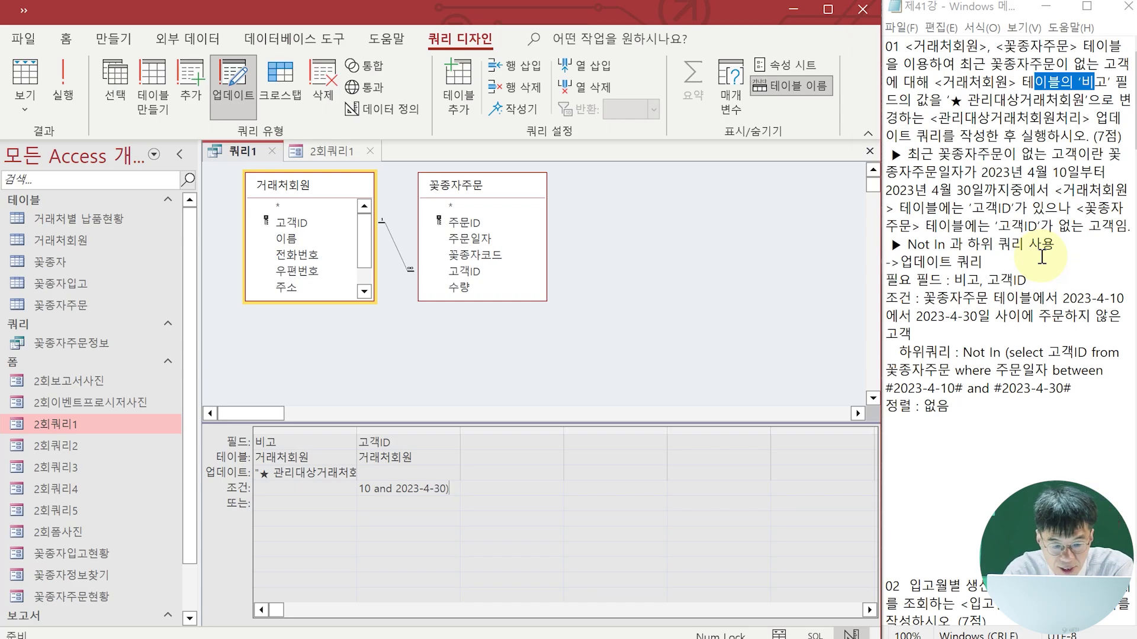
Widen the 고객ID column and remove the quotation marks before 고객ID and after 주문일자 in its criteria
key(Home)
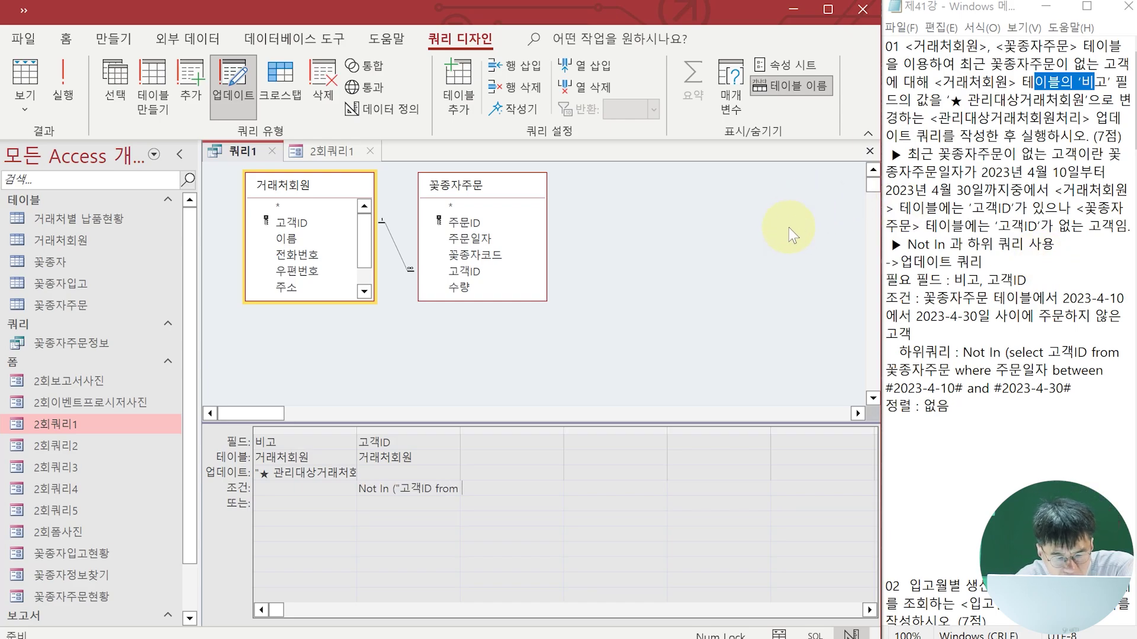
drag(461, 432, 750, 437)
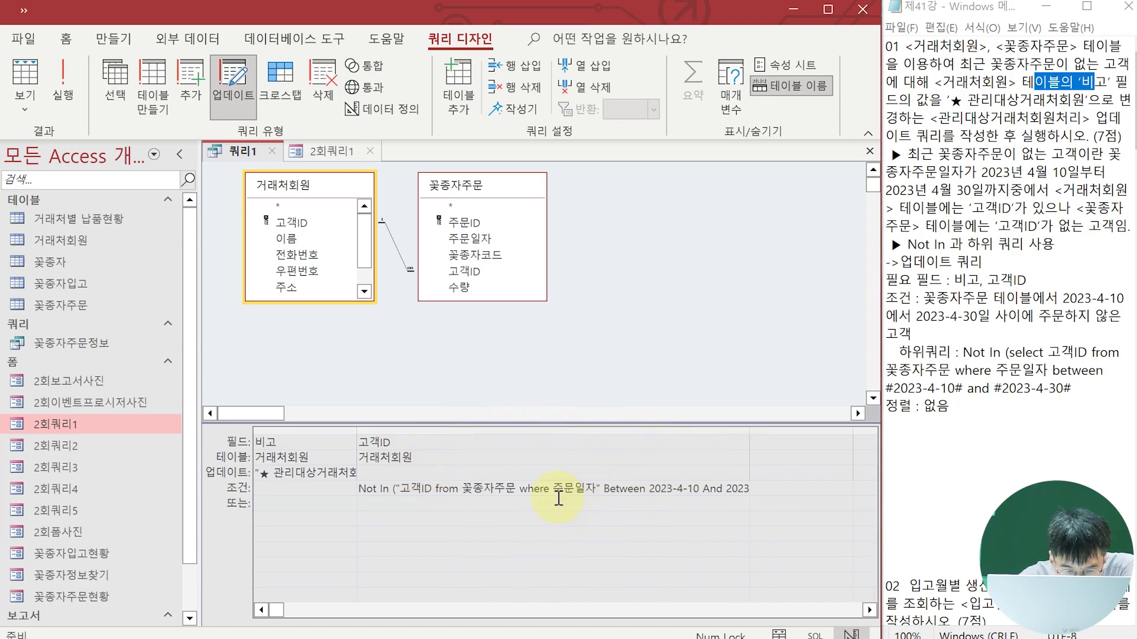
click(402, 489)
key(BackSpace)
key(Right)
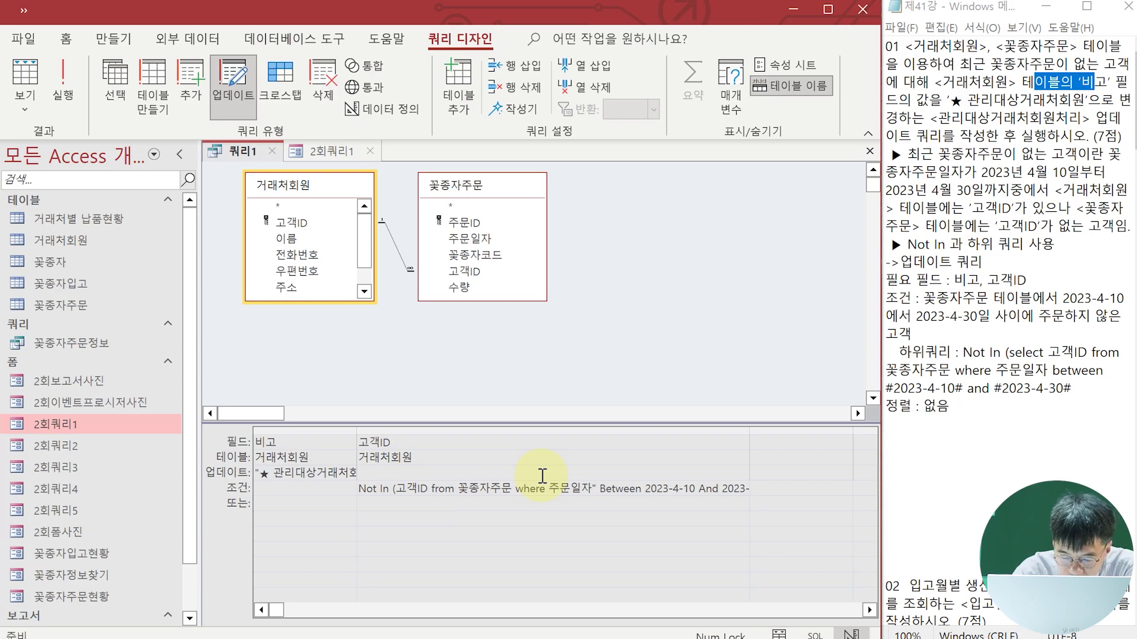
key(BackSpace)
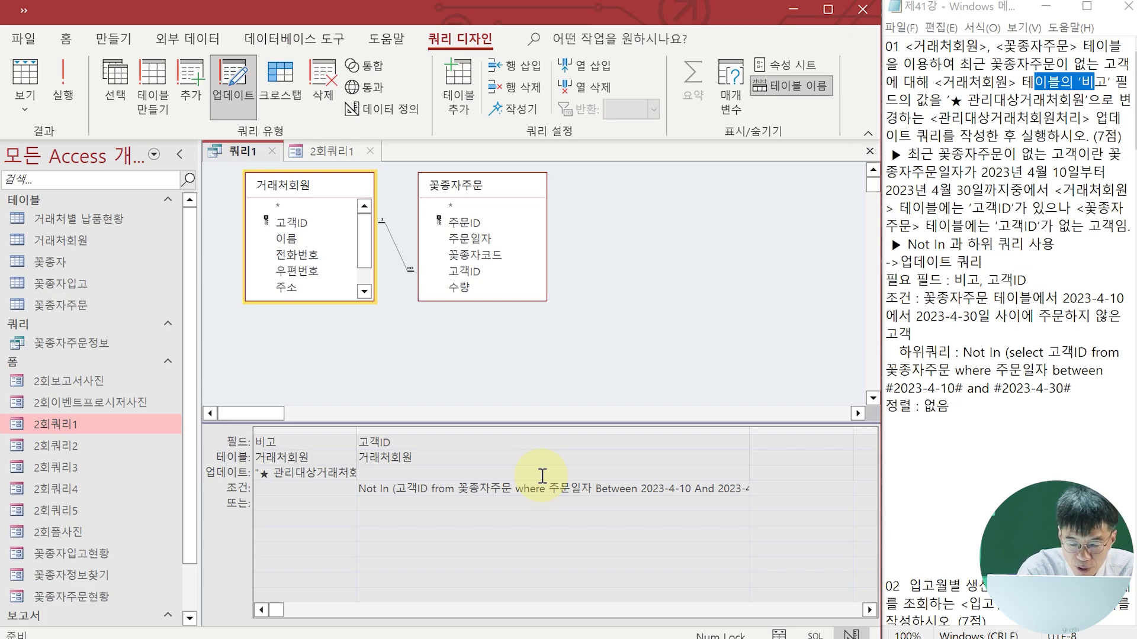
Insert "select" before 고객ID inside the Not In parentheses of the criteria
text(ㄴ)
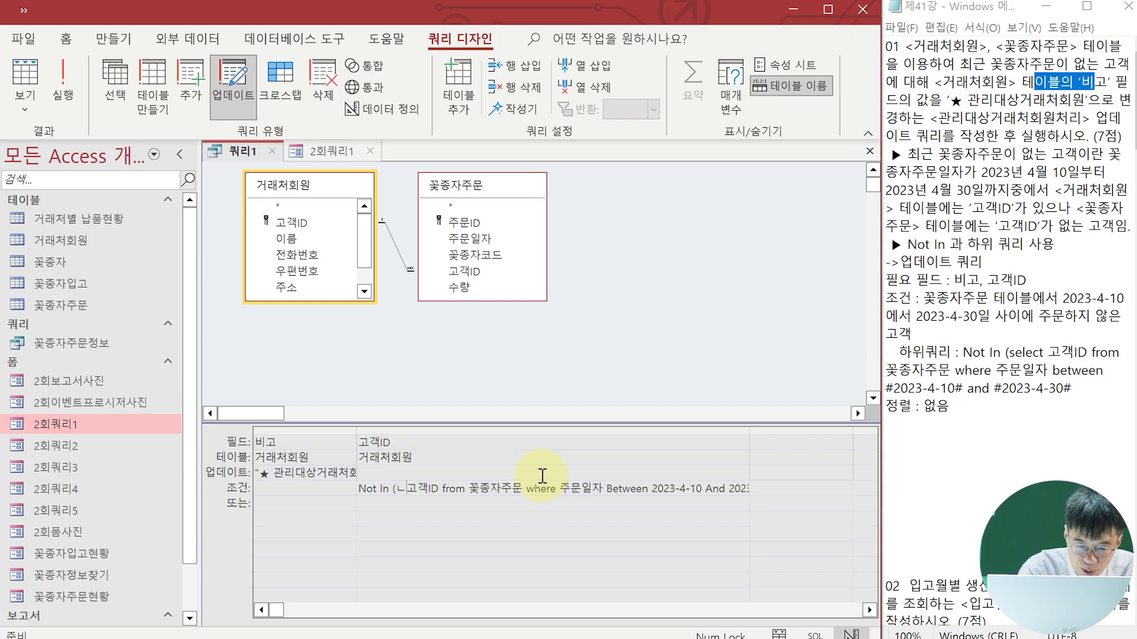
key(BackSpace)
text(sel)
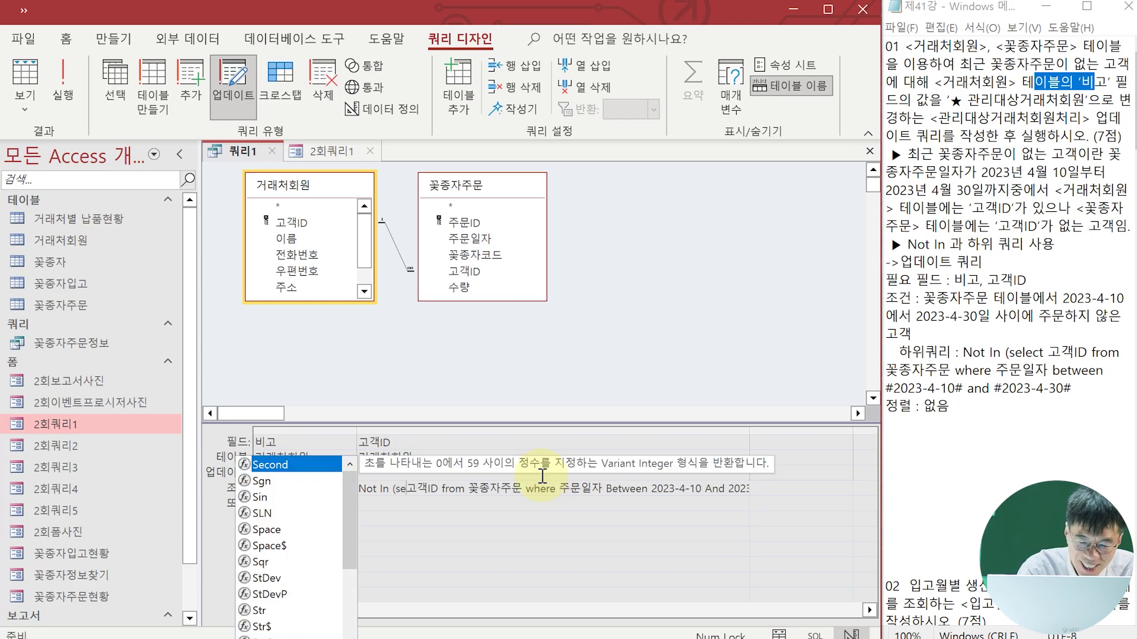
text(ect)
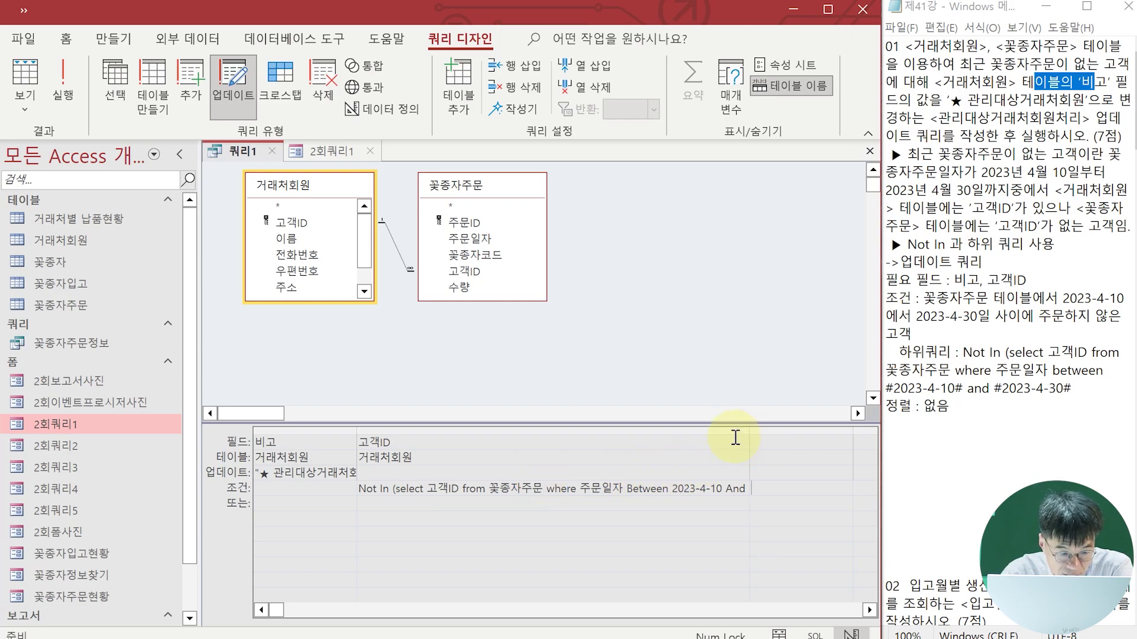
Run the update query, answer its confirmation, and widen the 고객ID and 비고 columns to fit their full contents
click(76, 90)
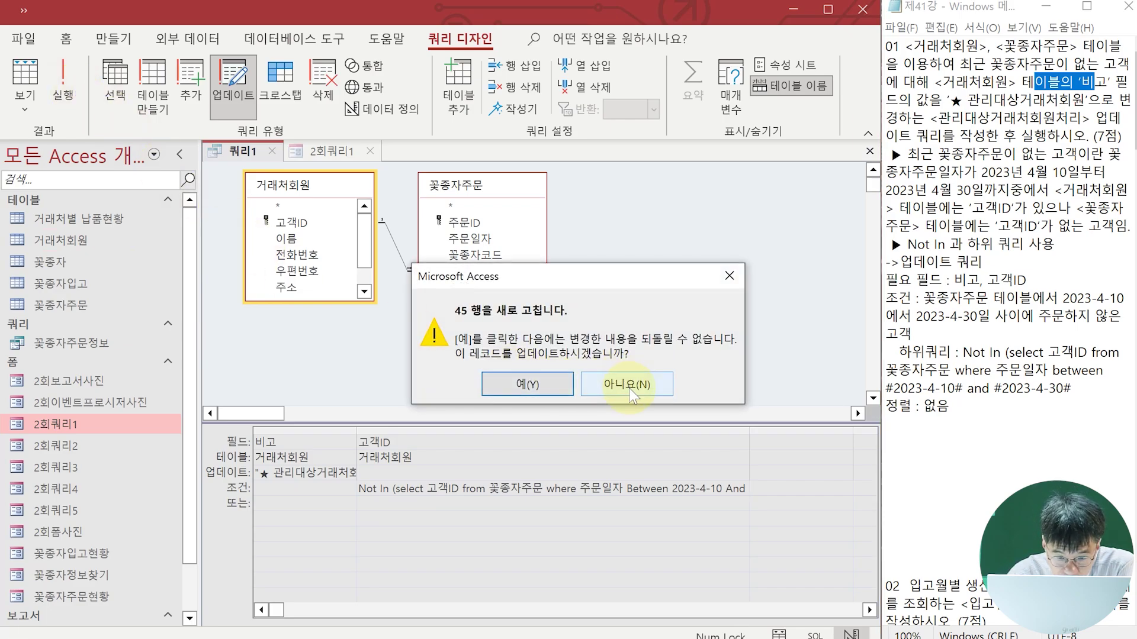
click(548, 382)
drag(749, 429, 833, 428)
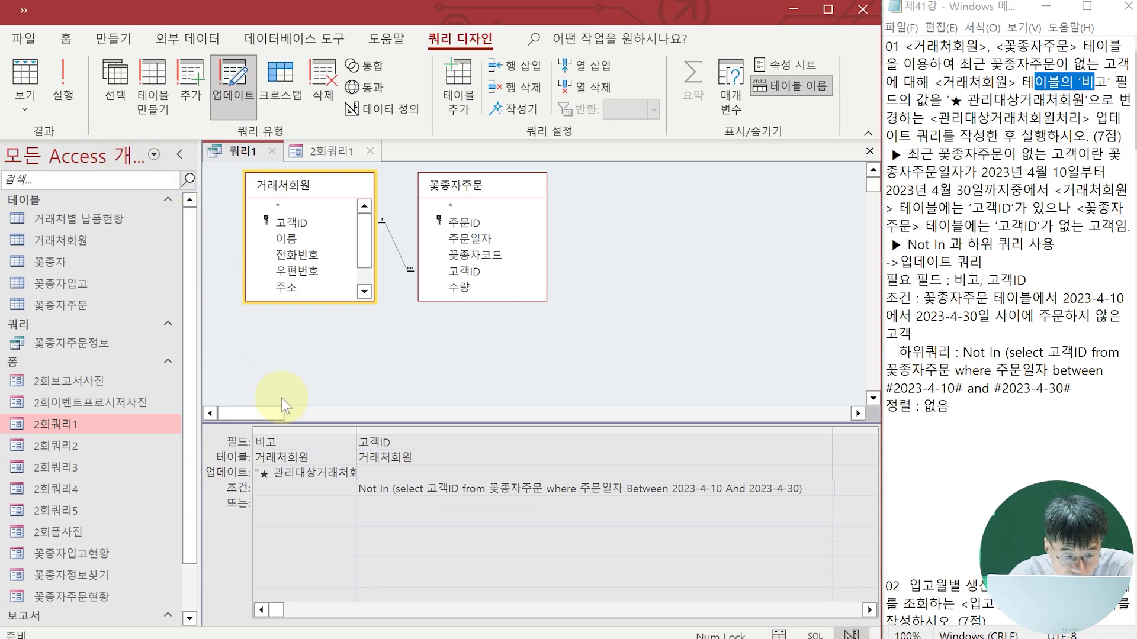
drag(356, 427, 375, 426)
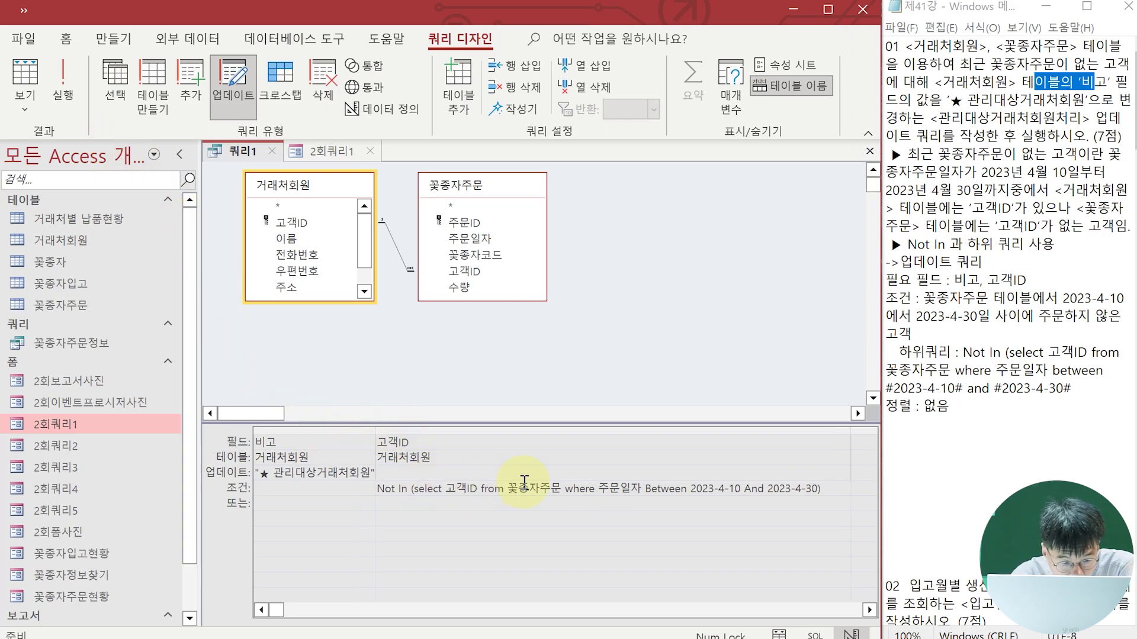
drag(373, 431, 417, 432)
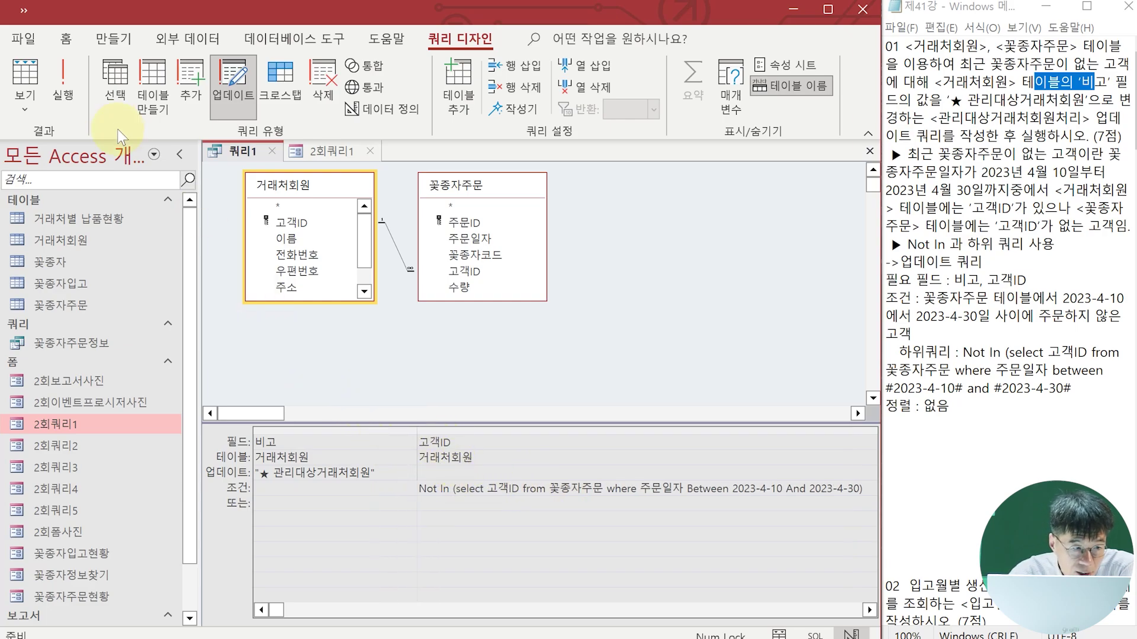
Examine the 꽃종자주문 table's records and field types, close it, and compare 쿼리1 with the reference criteria in the 2회쿼리1 form
click(82, 300)
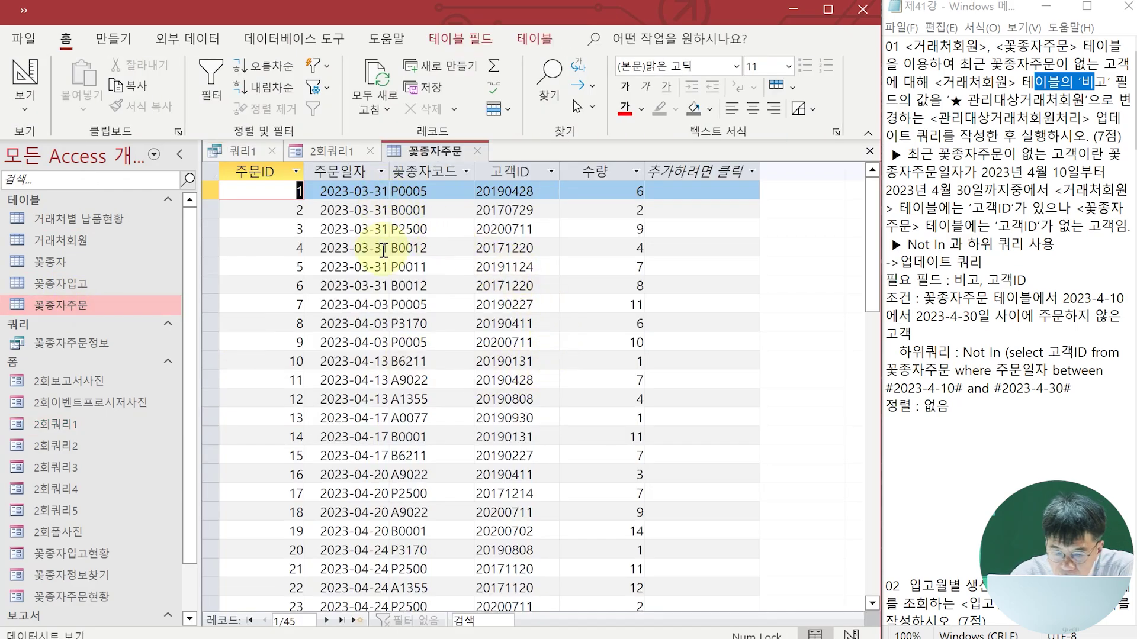
scroll(386, 249, down, 7)
scroll(386, 251, down, 7)
scroll(386, 252, up, 5)
scroll(386, 251, up, 5)
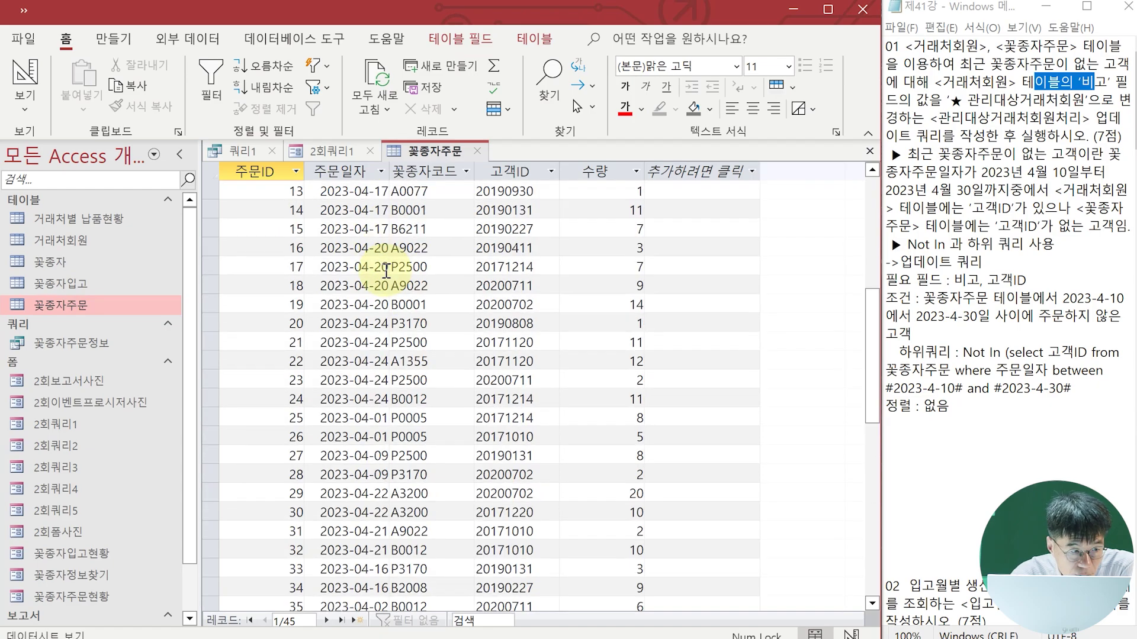
click(34, 108)
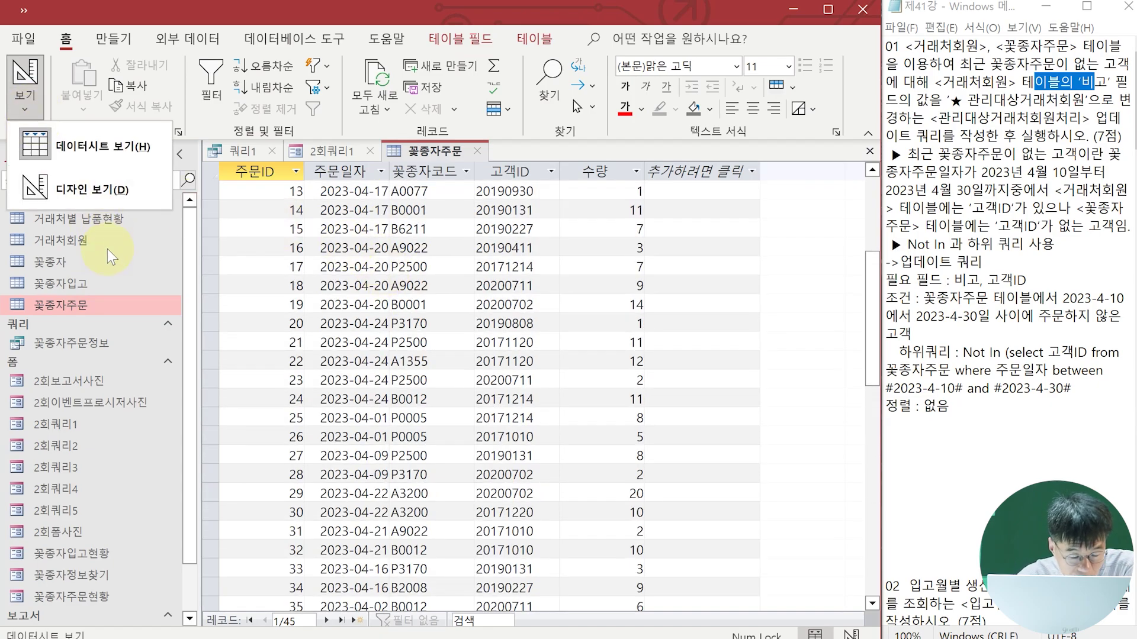
click(91, 189)
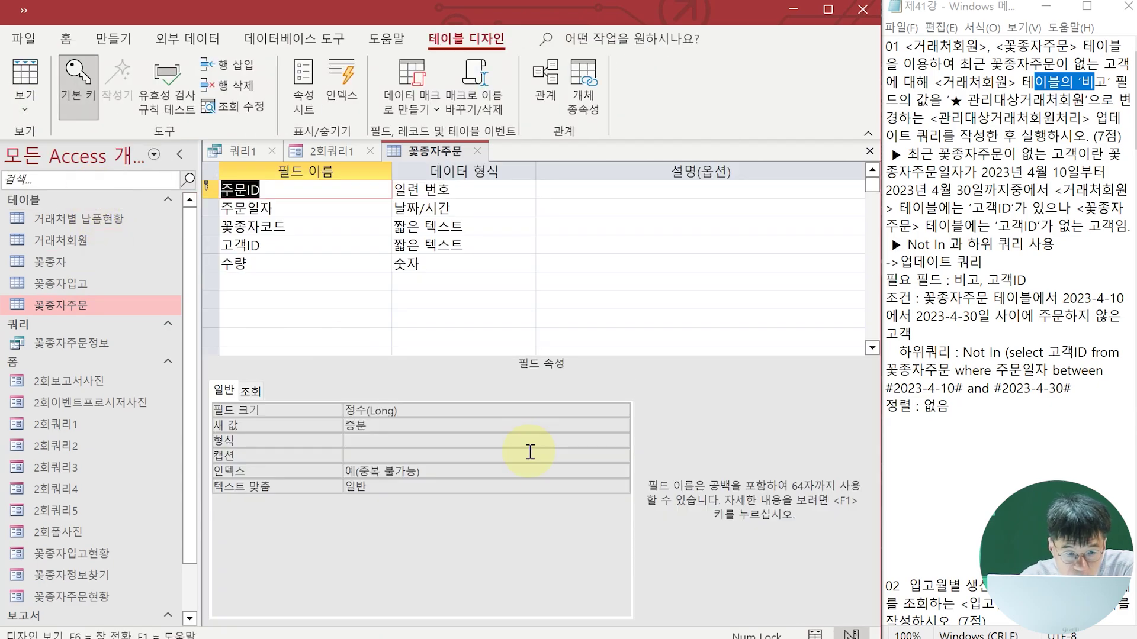
click(478, 151)
click(334, 151)
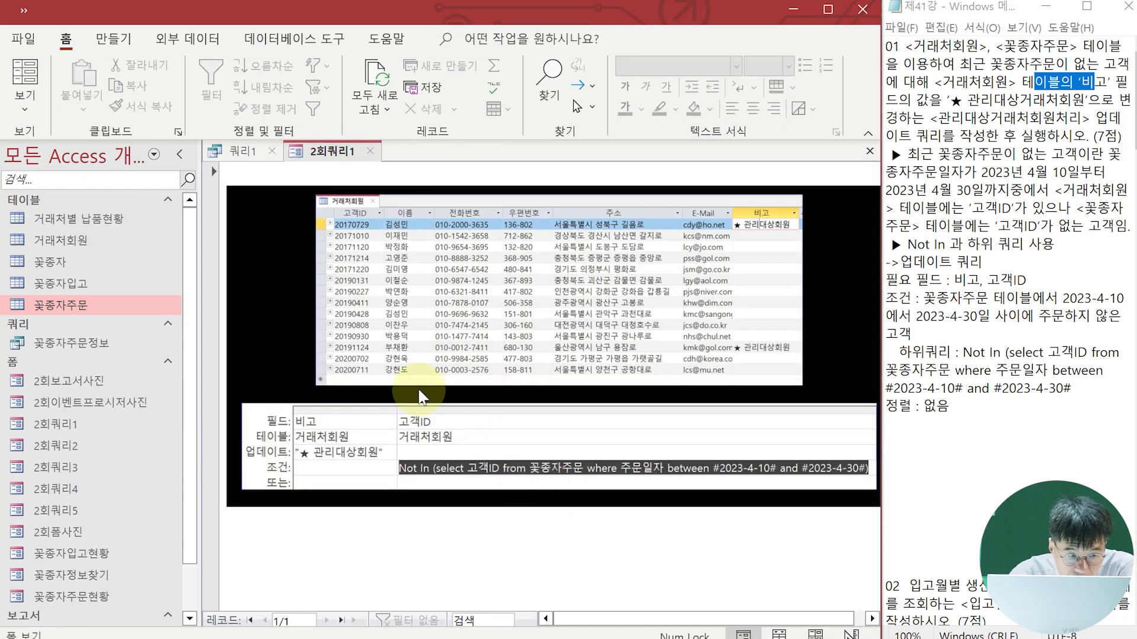
click(249, 155)
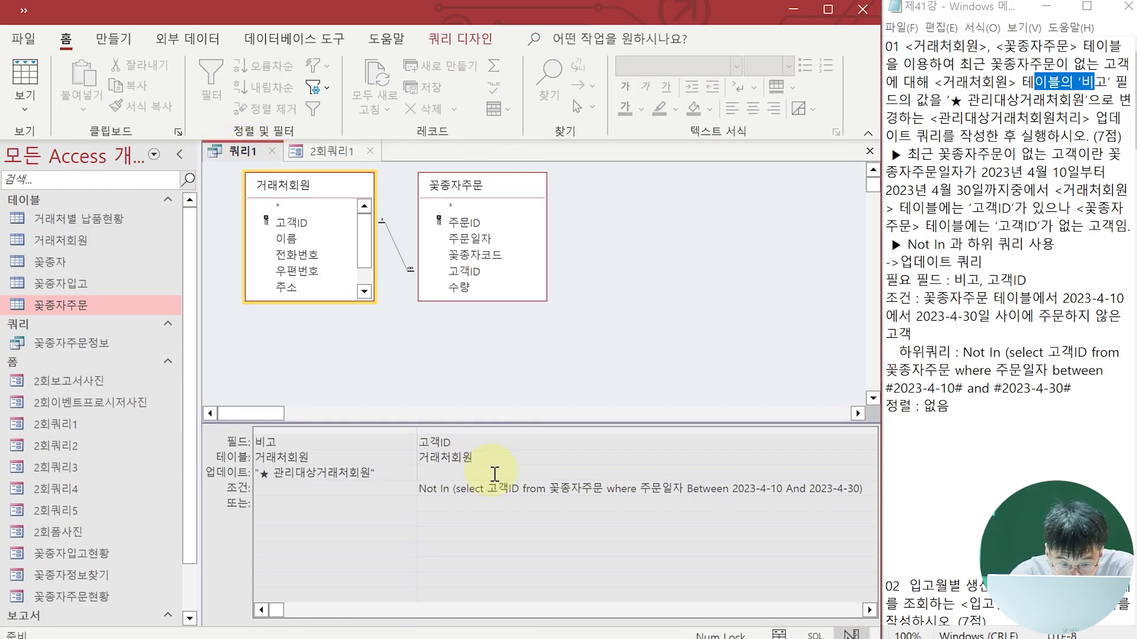
Enclose both dates in the 고객ID criteria in # signs, giving "Between #2023-4-10# And #2023-4-30#"
click(474, 489)
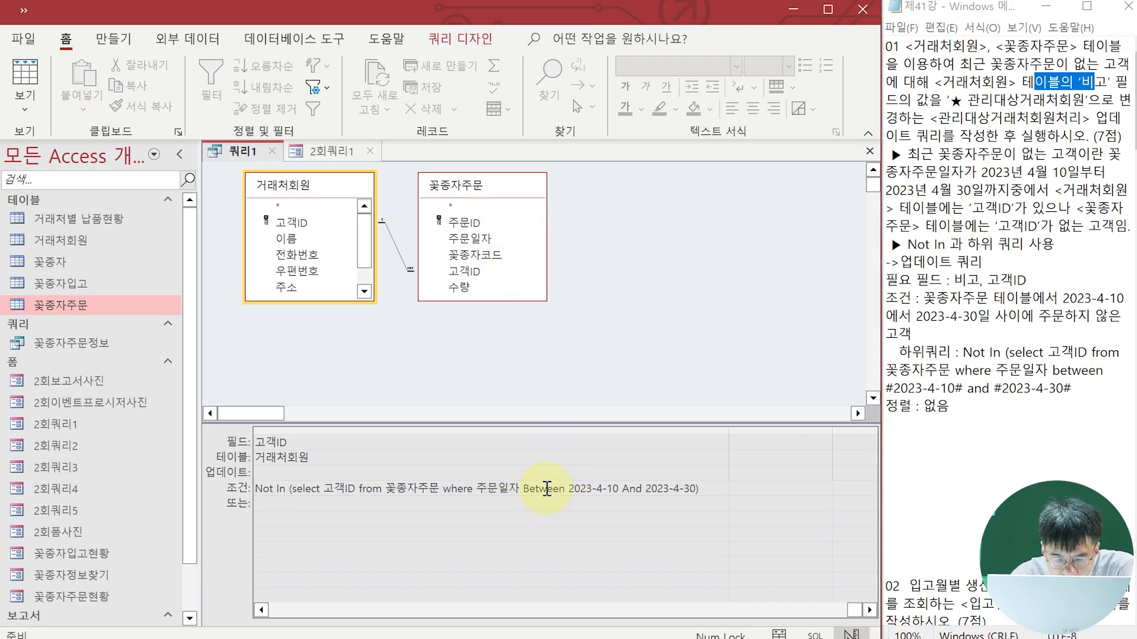
click(568, 489)
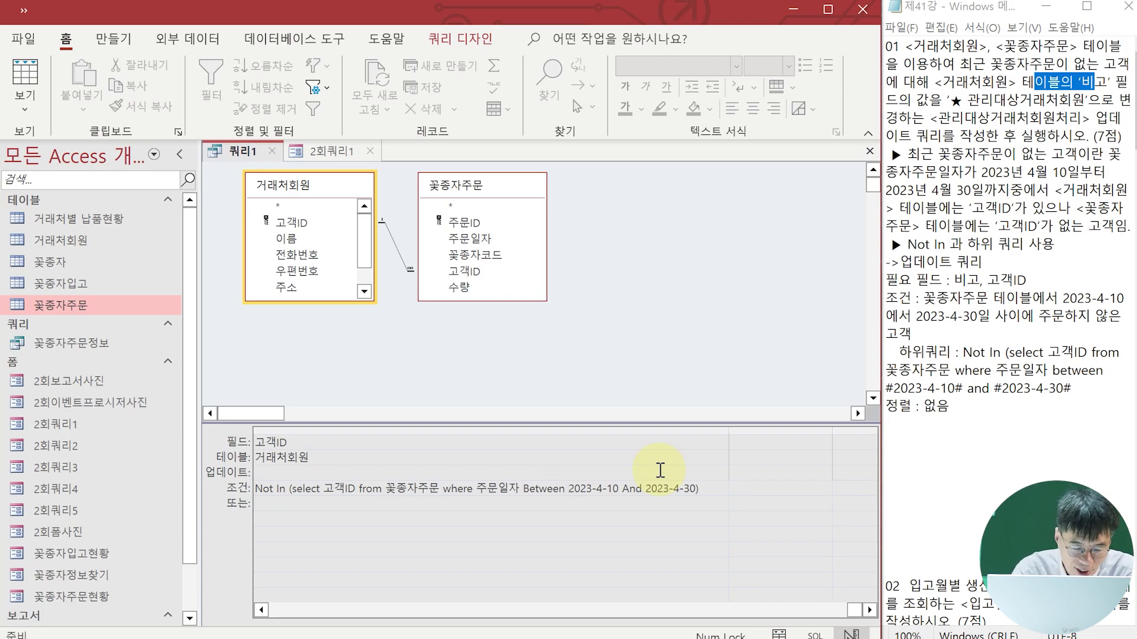
text(#)
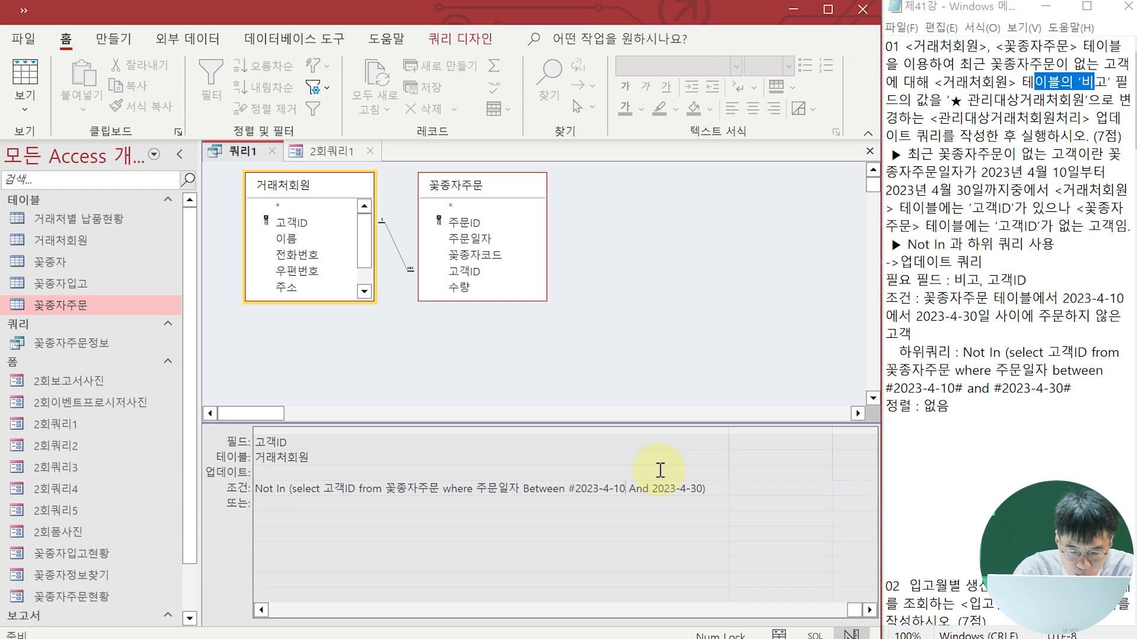
text(#)
key(Right)
text(#)
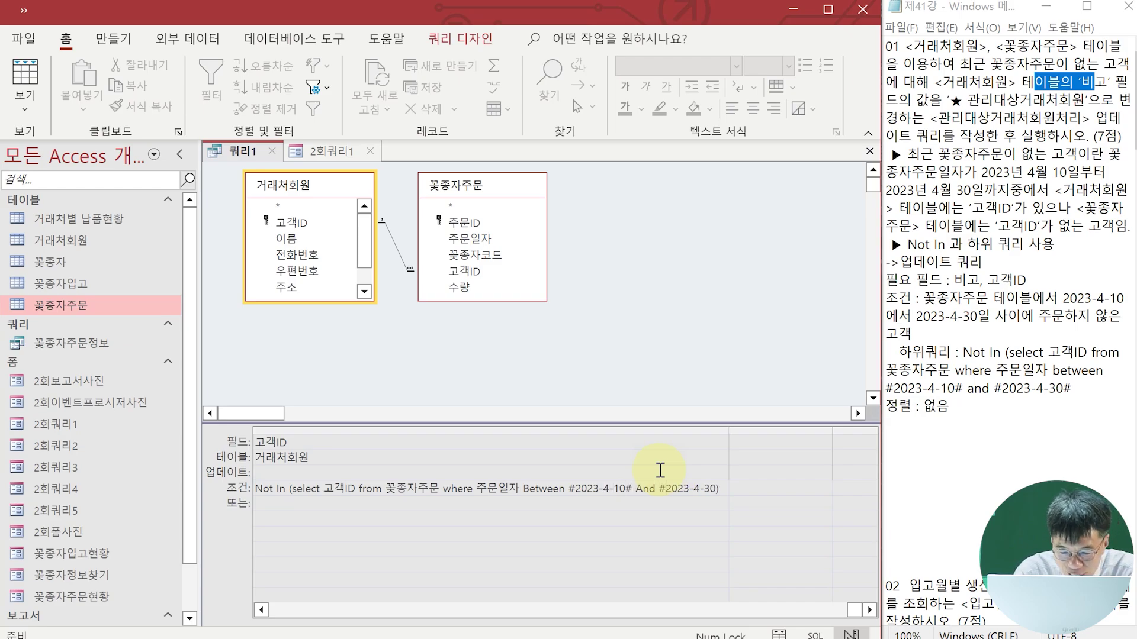
key(Right)
key(Right)
key(Right)
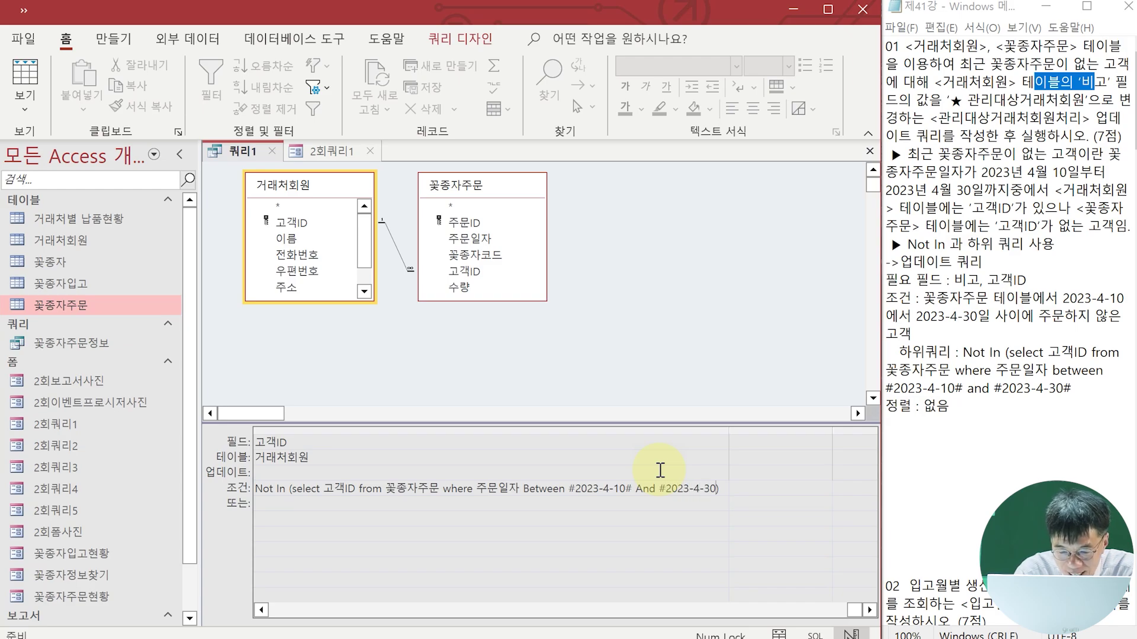
text(#)
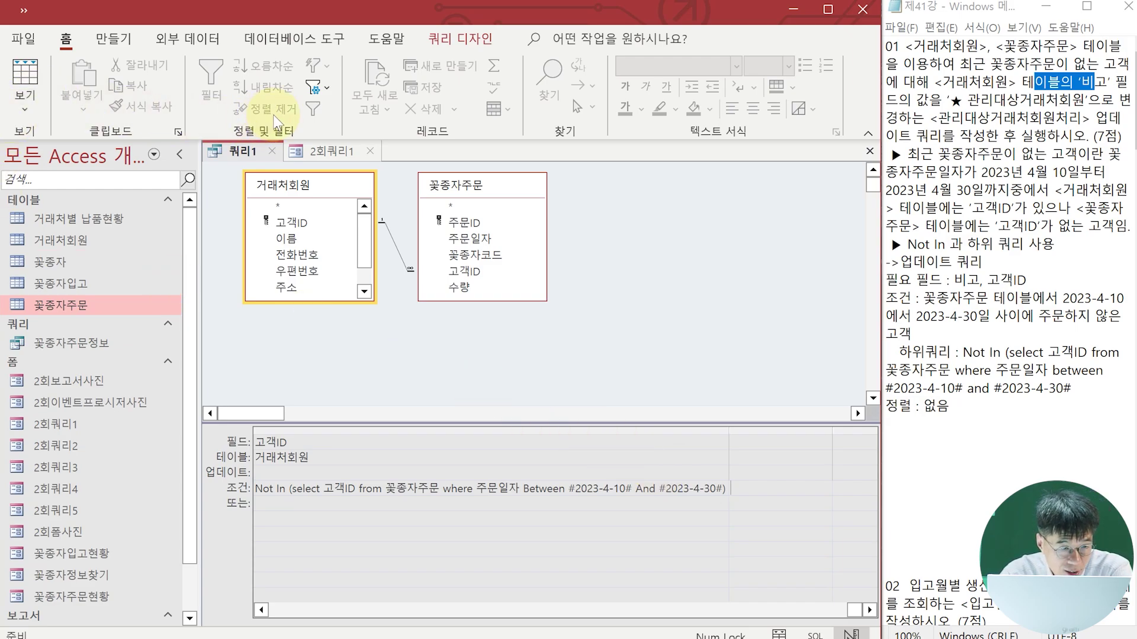
Run the corrected update query and accept updating the records
click(460, 39)
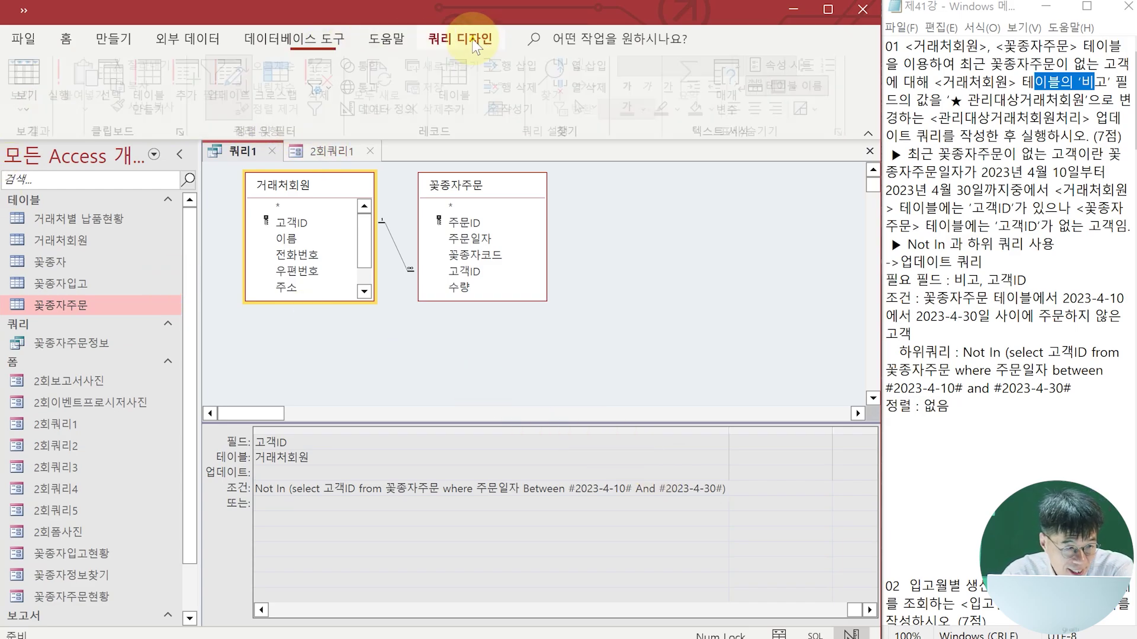
click(65, 75)
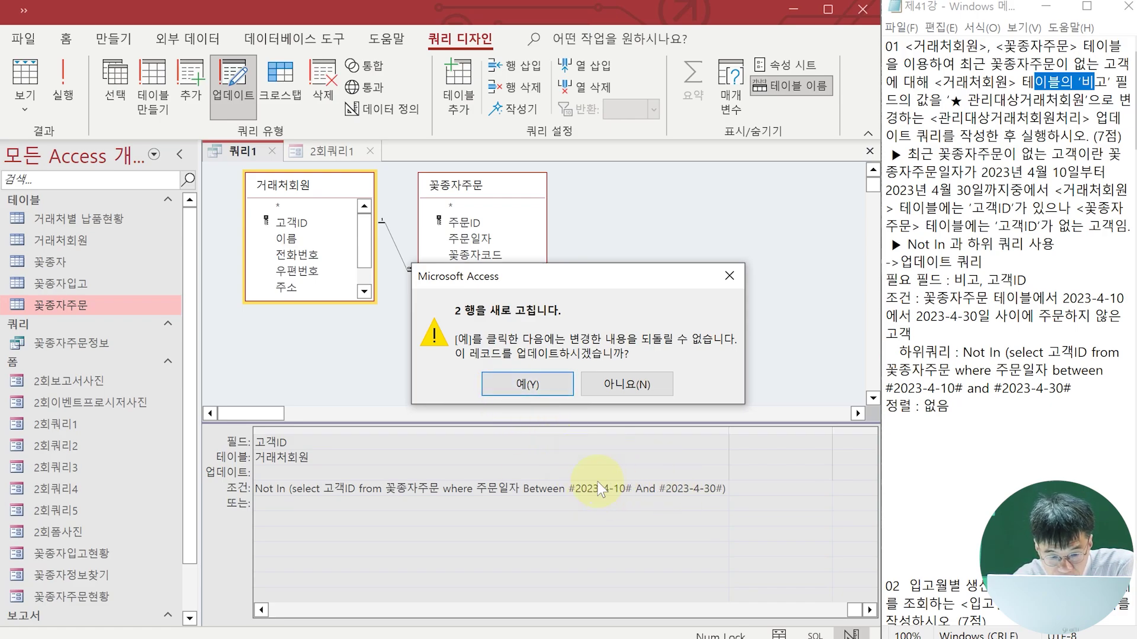
click(531, 383)
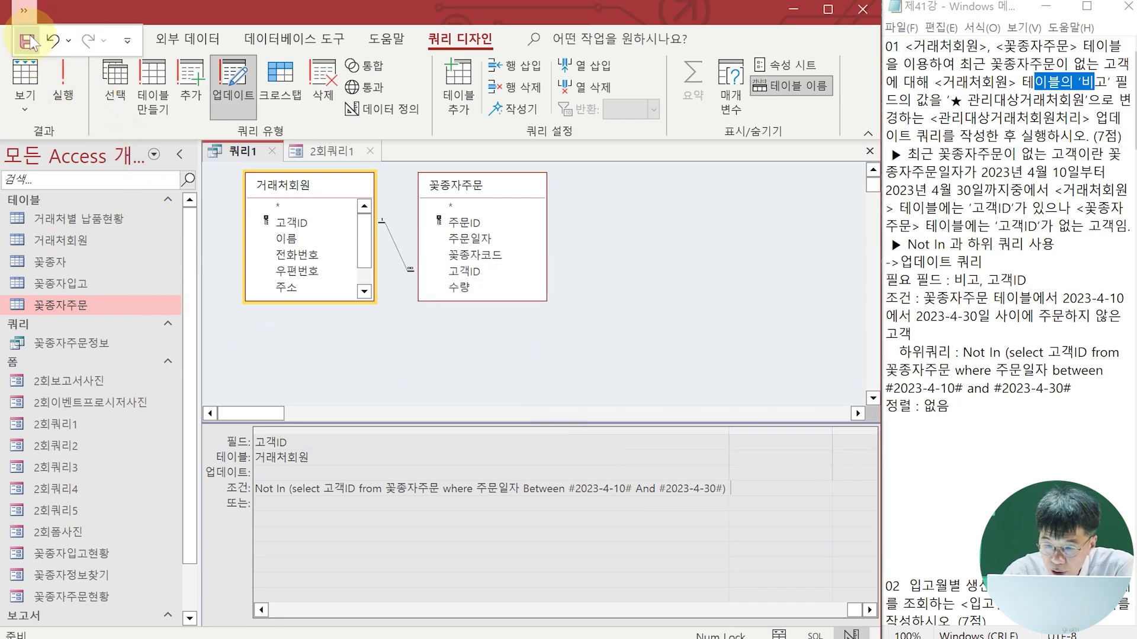
Save the update query as 관리대상거래처회원처리, and close both the query and the 2회쿼리1 form
key(ctrl+s)
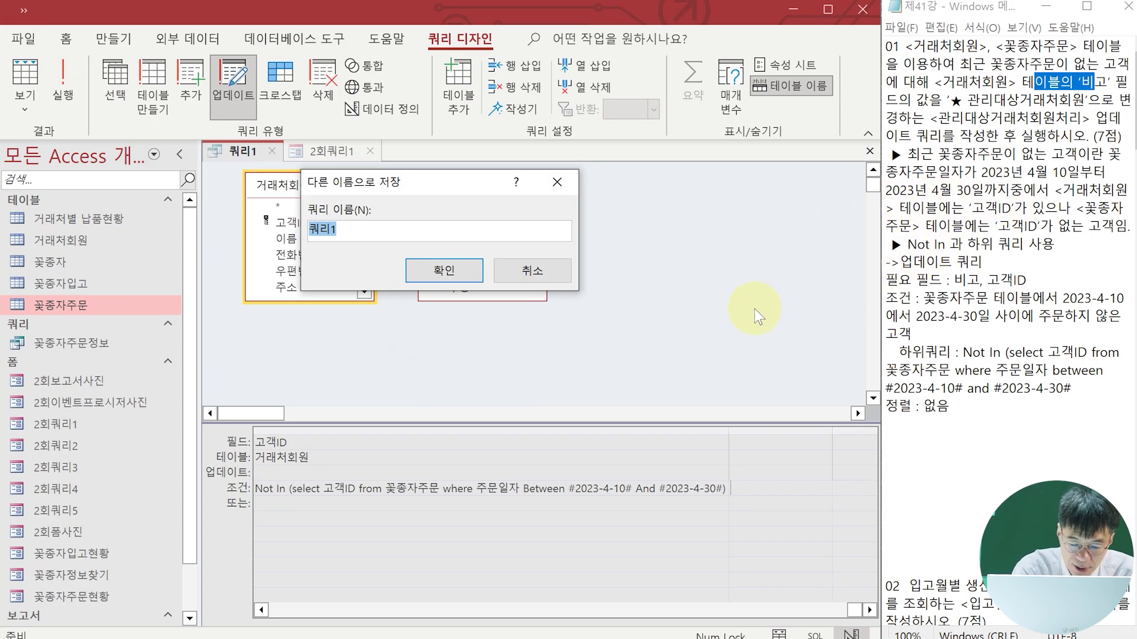
text(rhks)
key(BackSpace)
key(BackSpace)
key(BackSpace)
key(BackSpace)
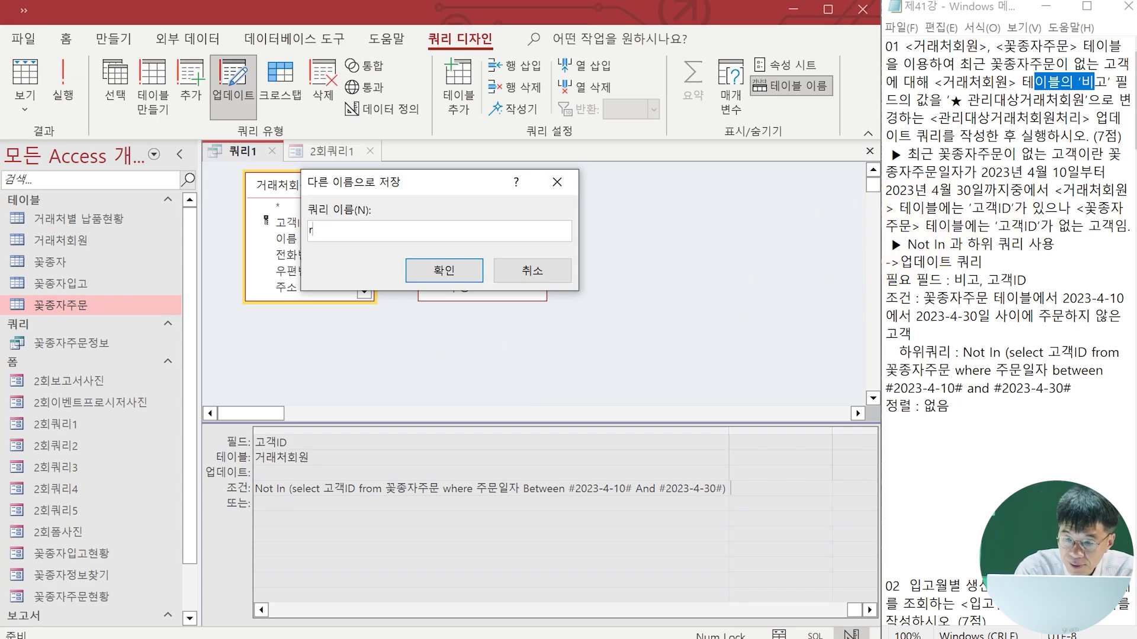
text(관리)
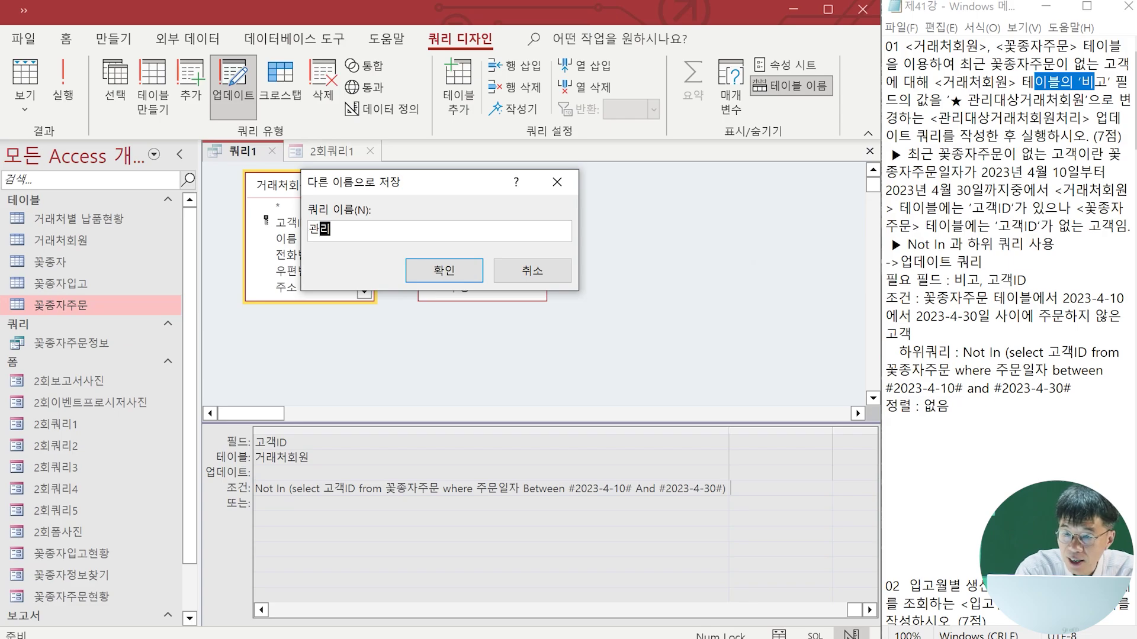
text(대상거래처)
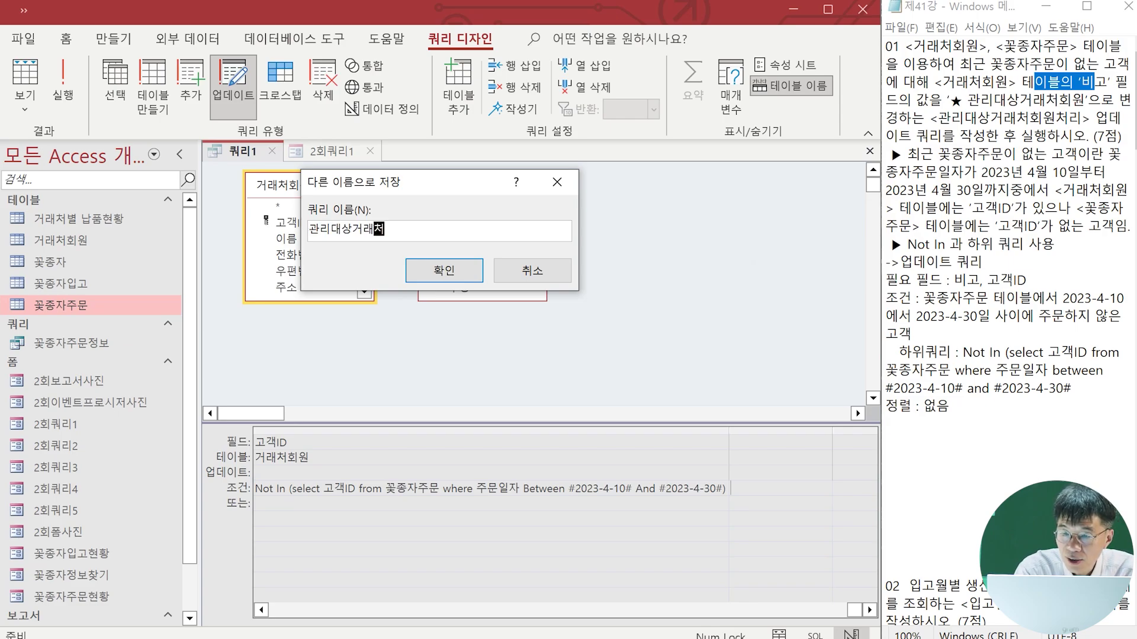
text(회원처리)
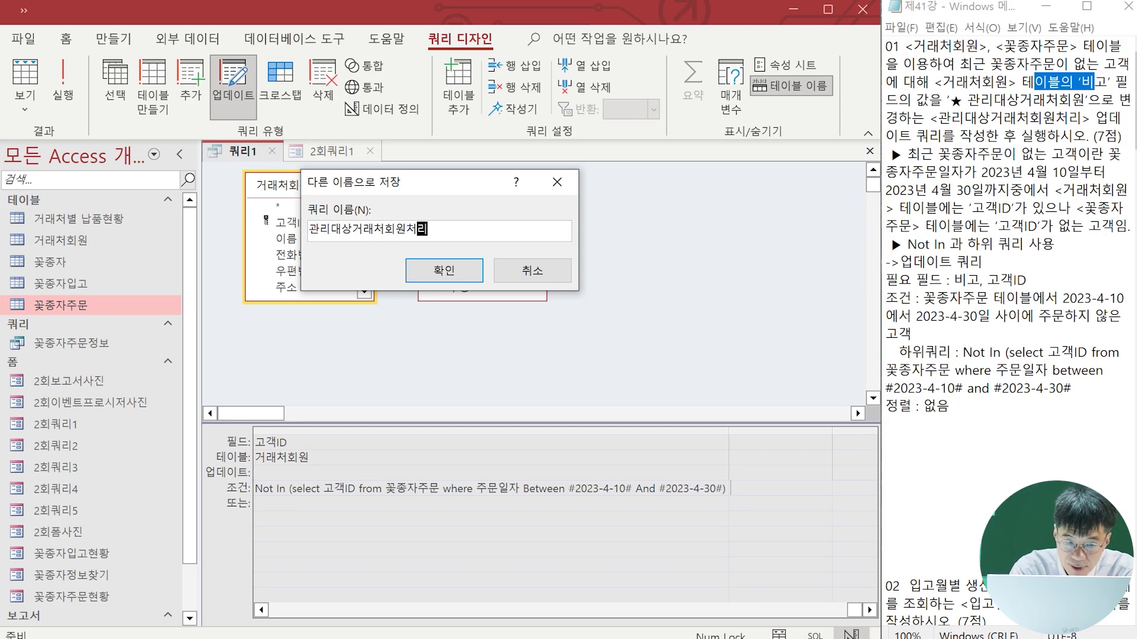
key(Return)
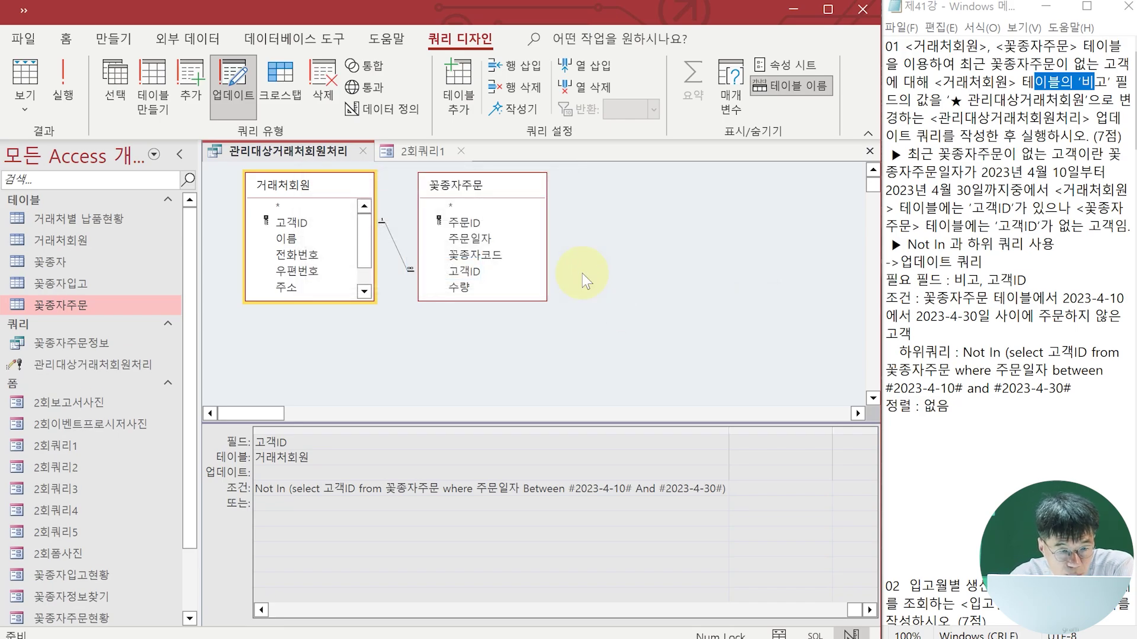
click(460, 151)
click(371, 157)
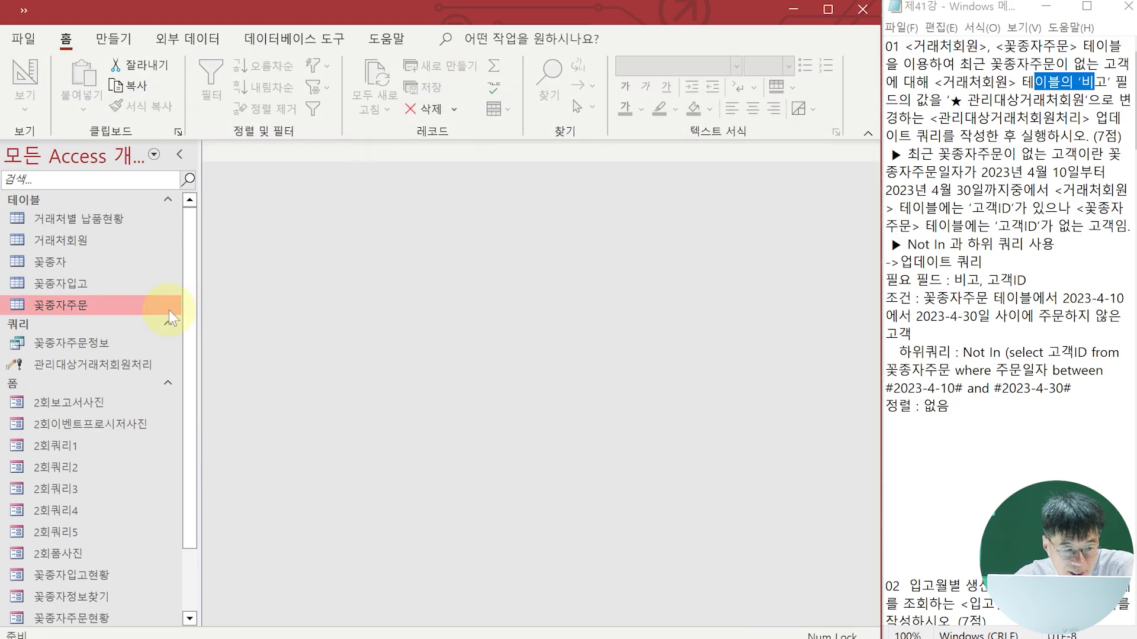
Open the 거래처회원 table, check which customers are marked in the 비고 column, and close the table
click(81, 242)
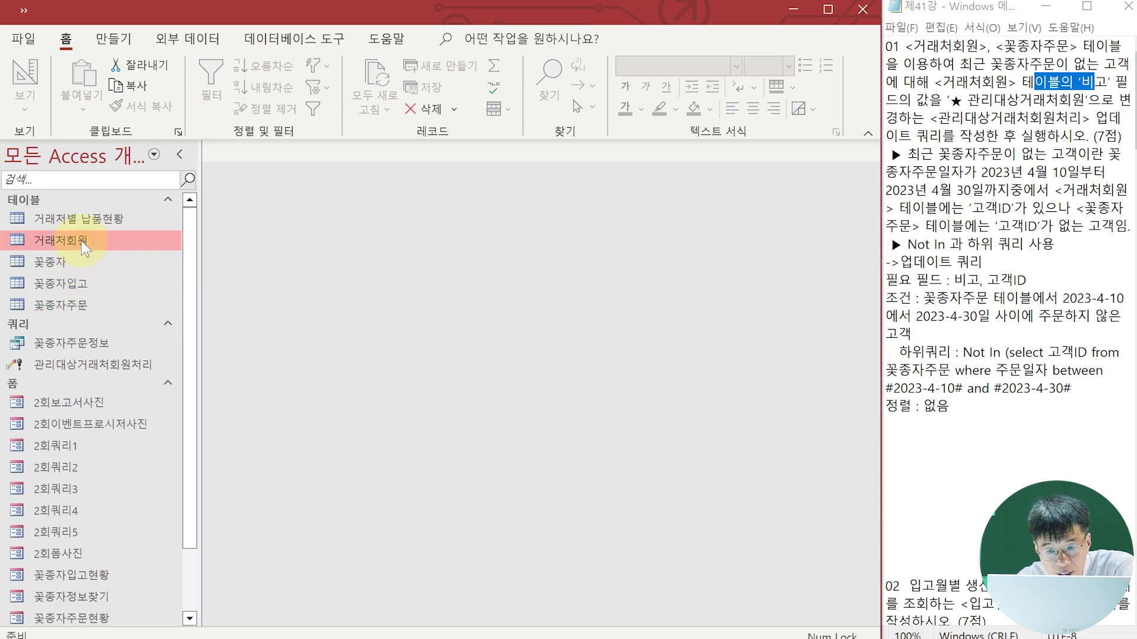
double_click(81, 241)
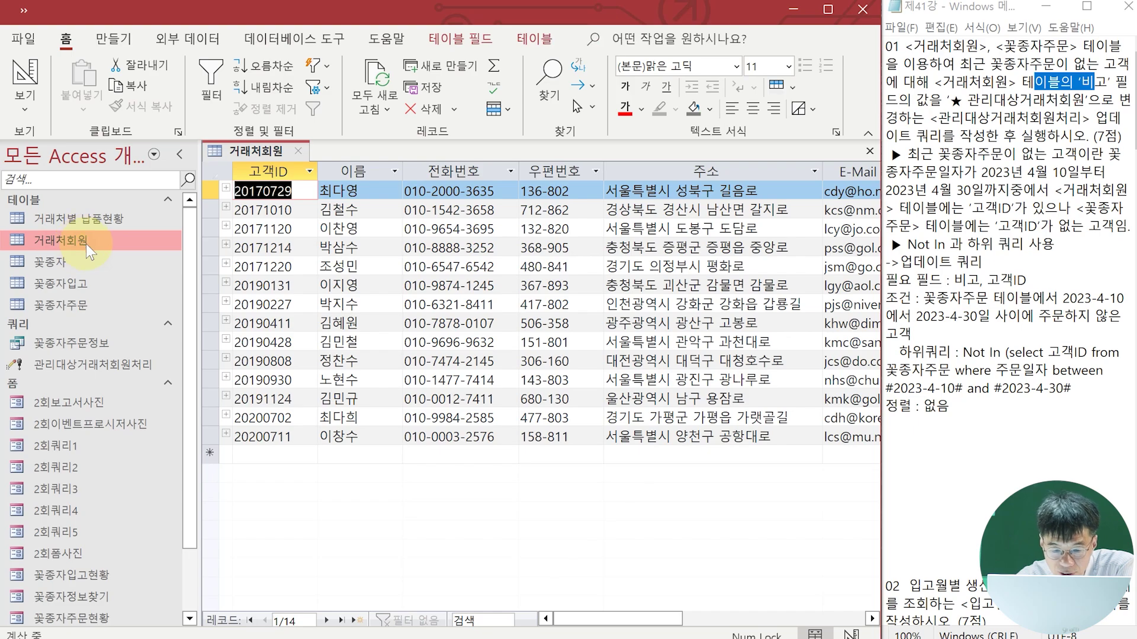
drag(670, 619, 799, 619)
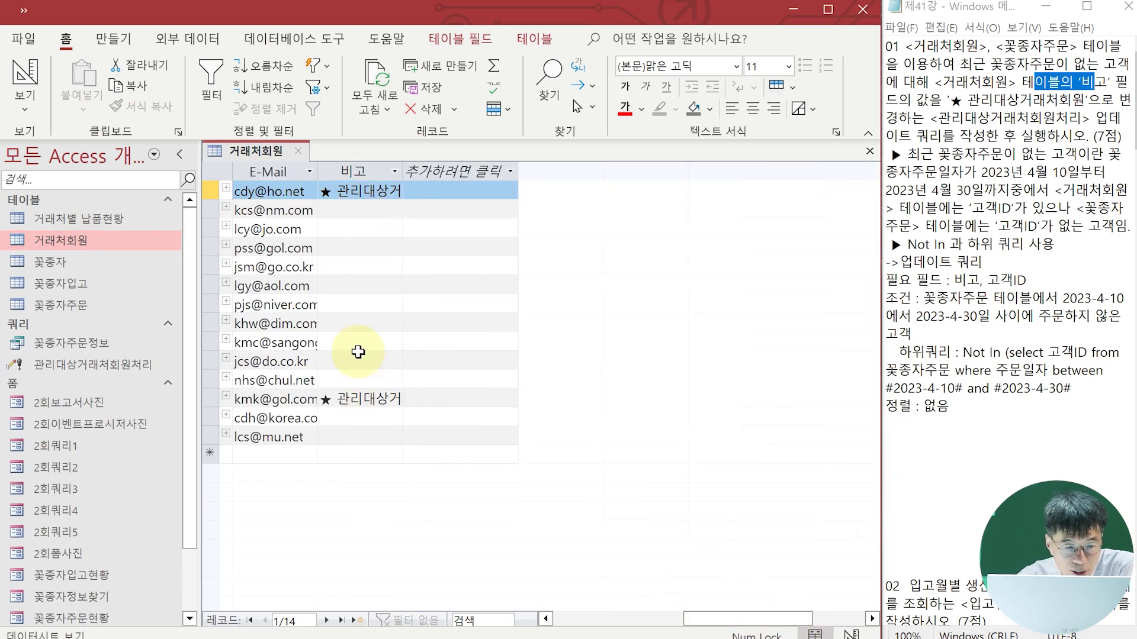
click(299, 152)
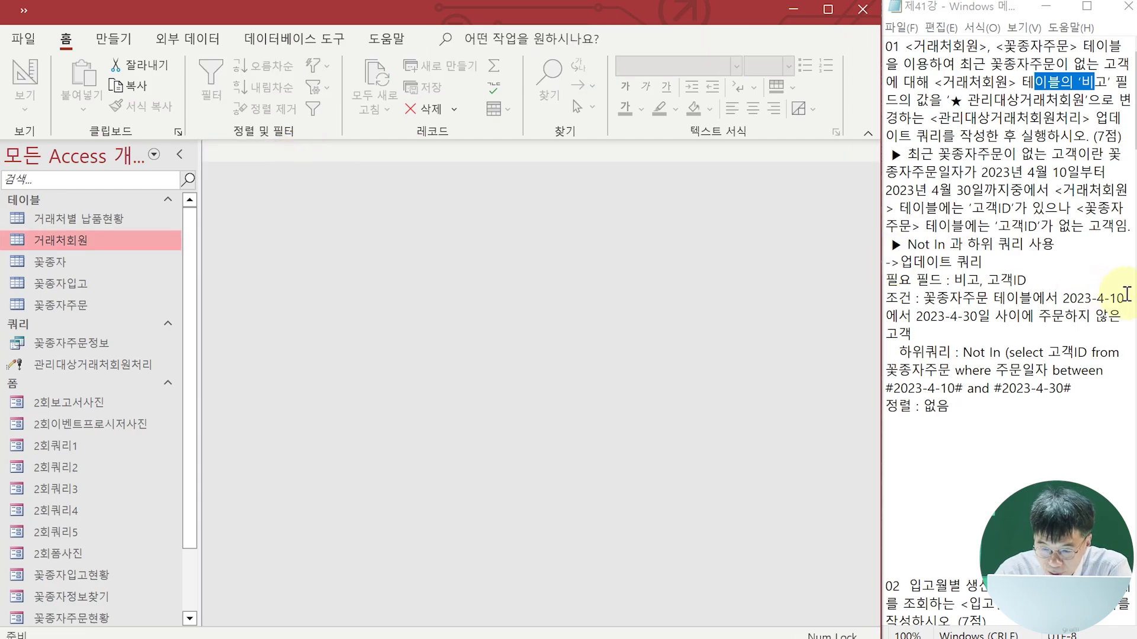
Create a new query in design view for task 02 and add the 꽃종자 and 꽃종자입고 tables
scroll(1058, 269, down, 1)
scroll(1058, 269, down, 6)
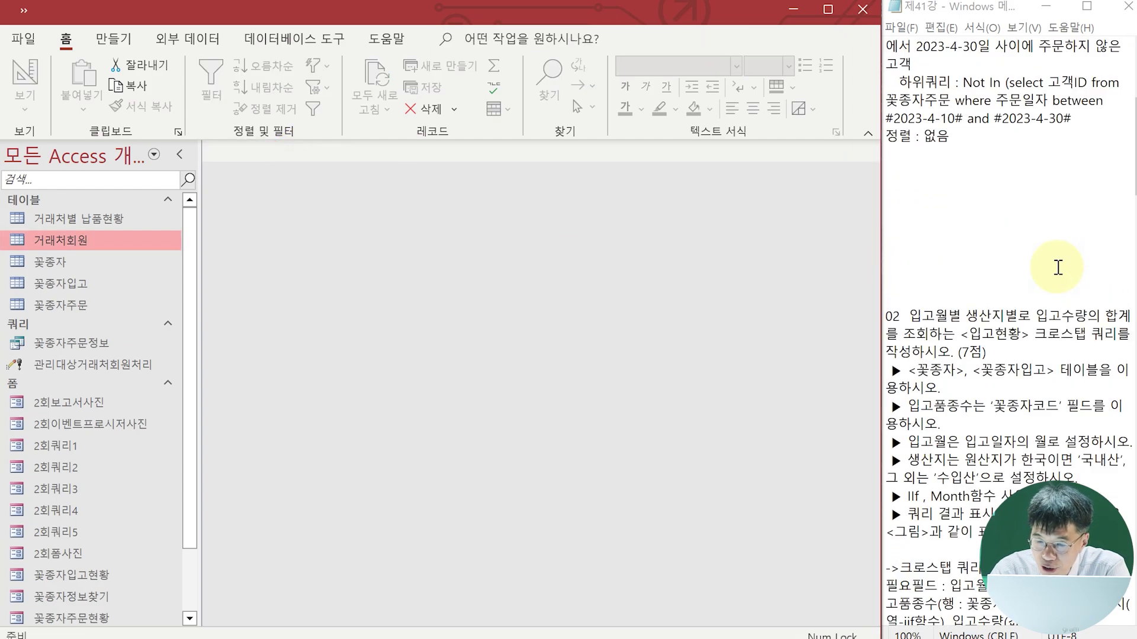
scroll(1059, 260, down, 3)
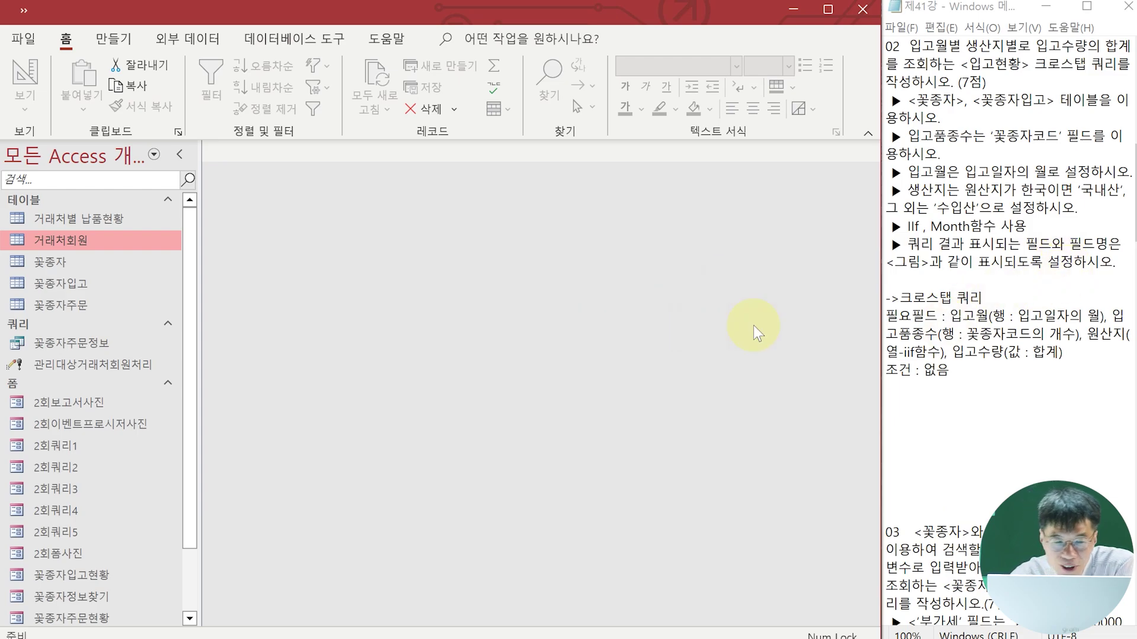
click(114, 39)
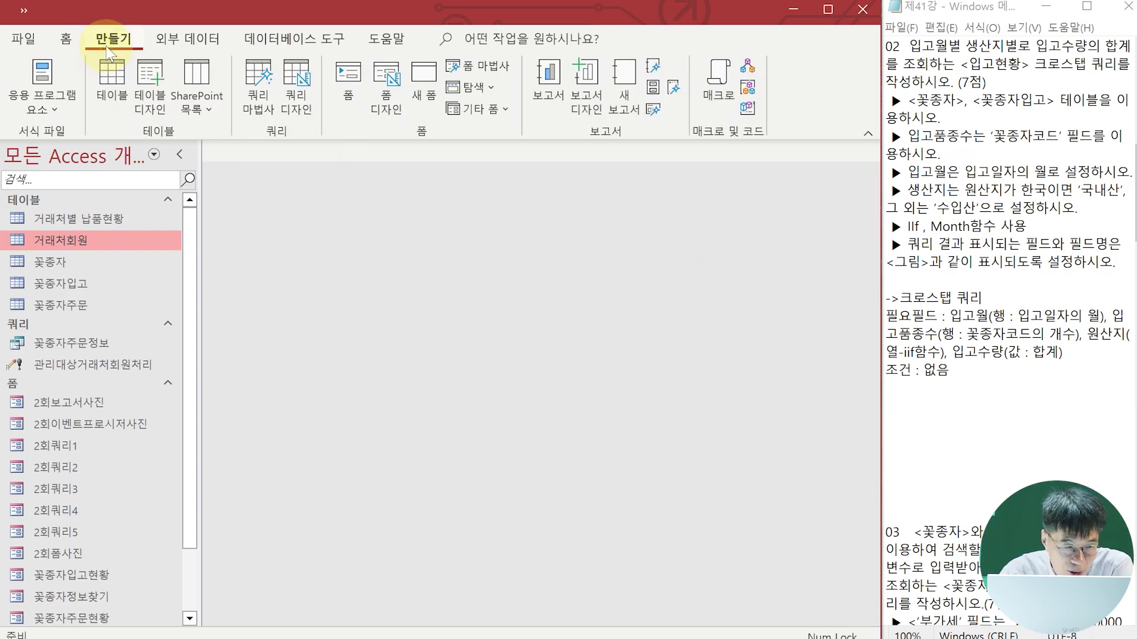
click(296, 89)
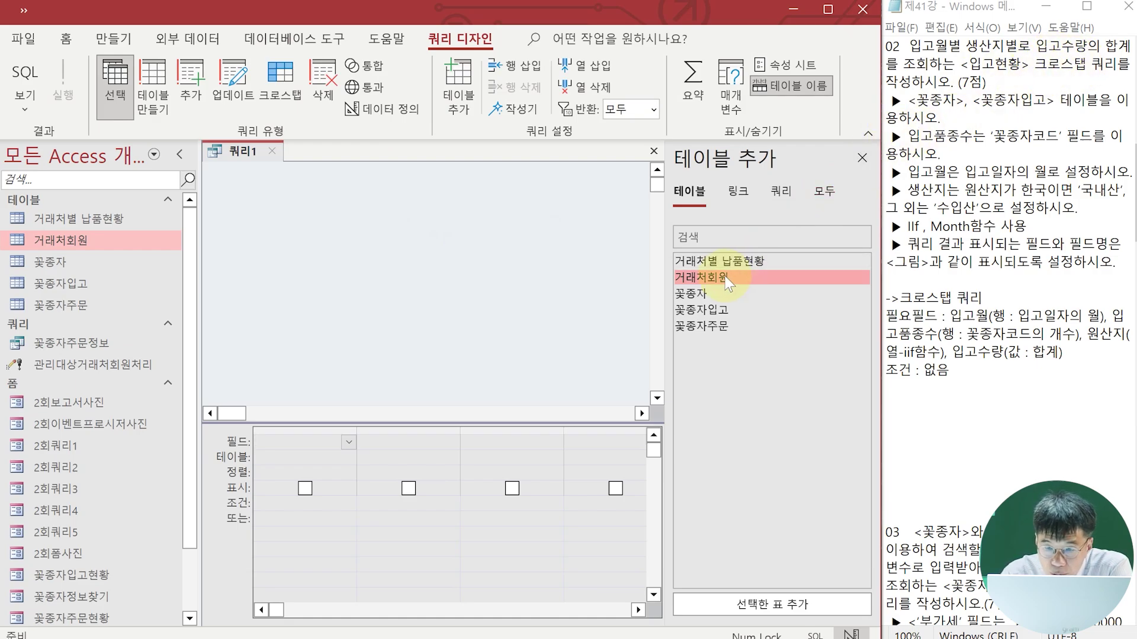
double_click(681, 297)
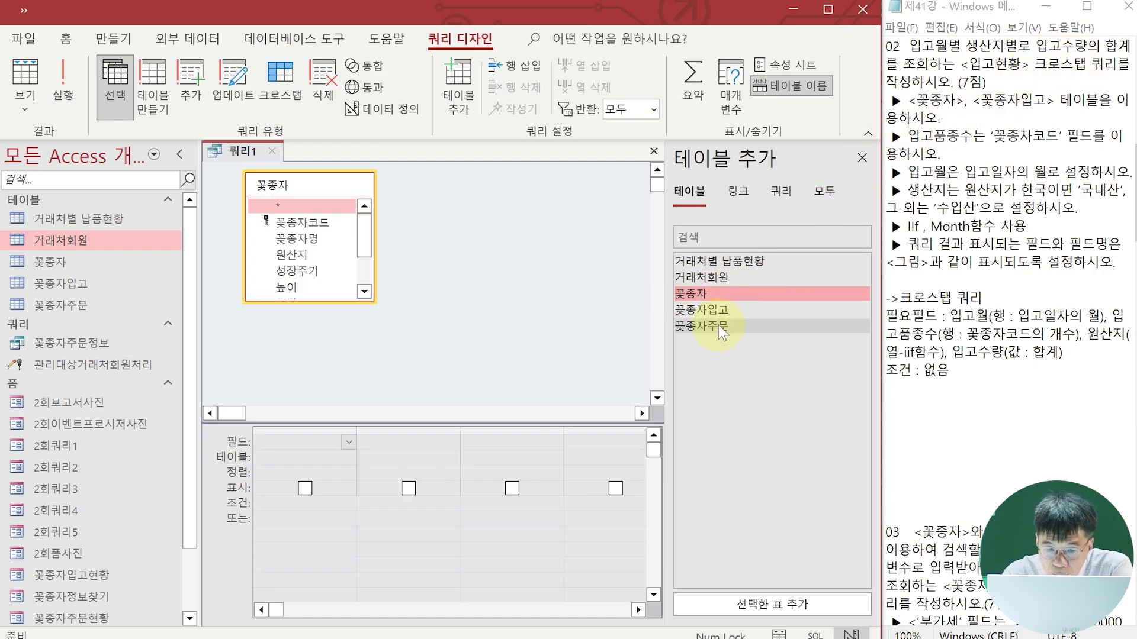
double_click(713, 311)
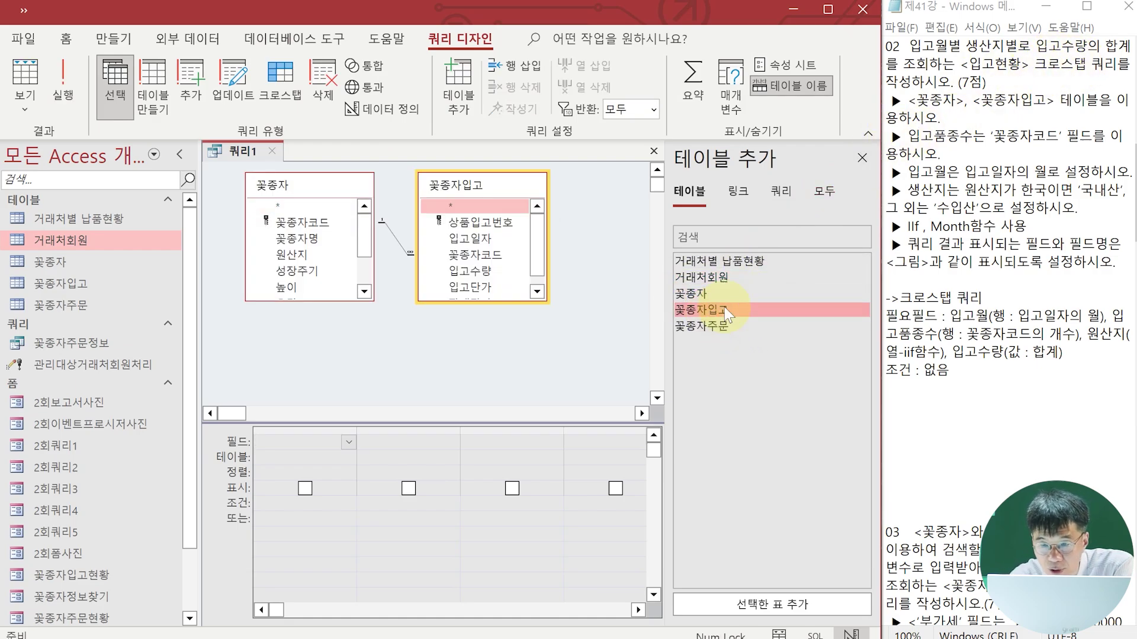
click(858, 160)
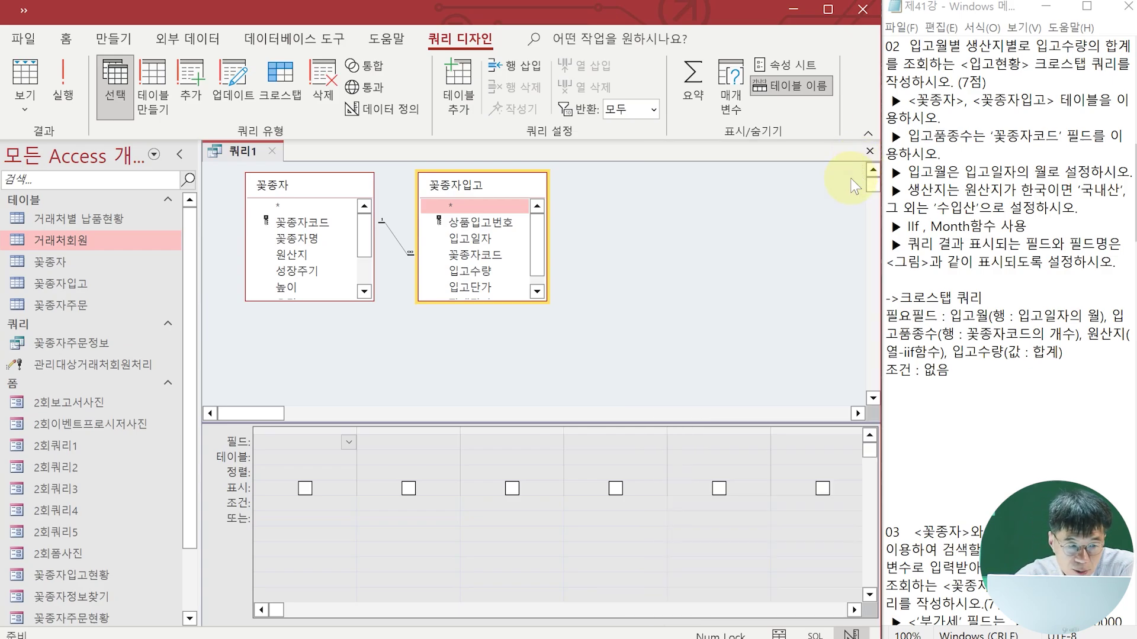
Open the 2회쿼리2 form to view the reference 입고현황 result and design, and return to 쿼리1
click(70, 468)
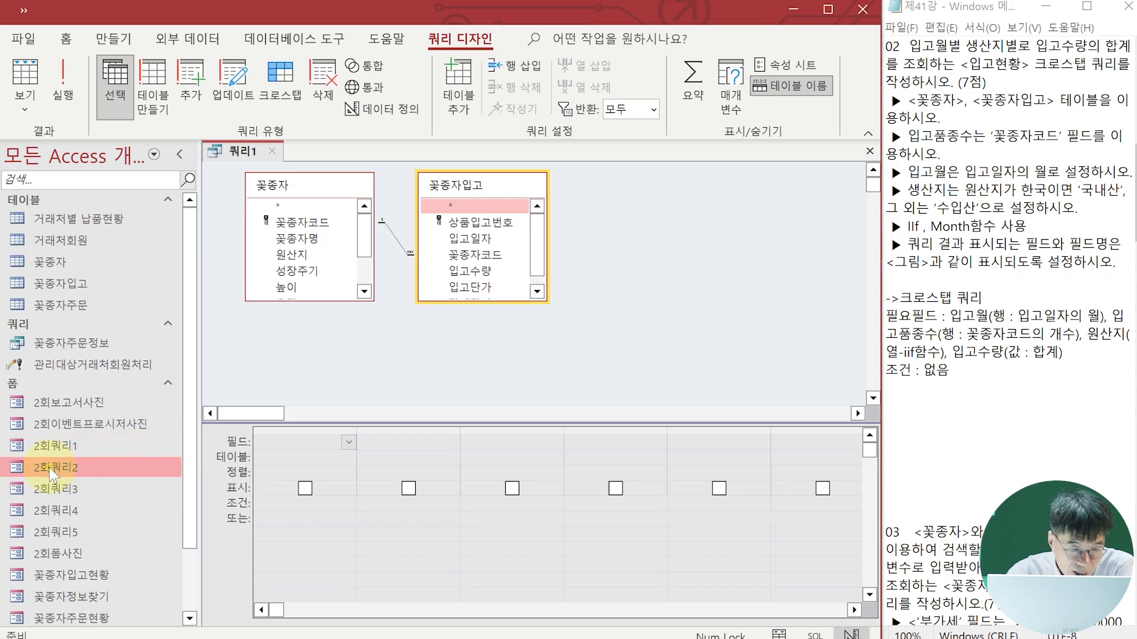
double_click(50, 467)
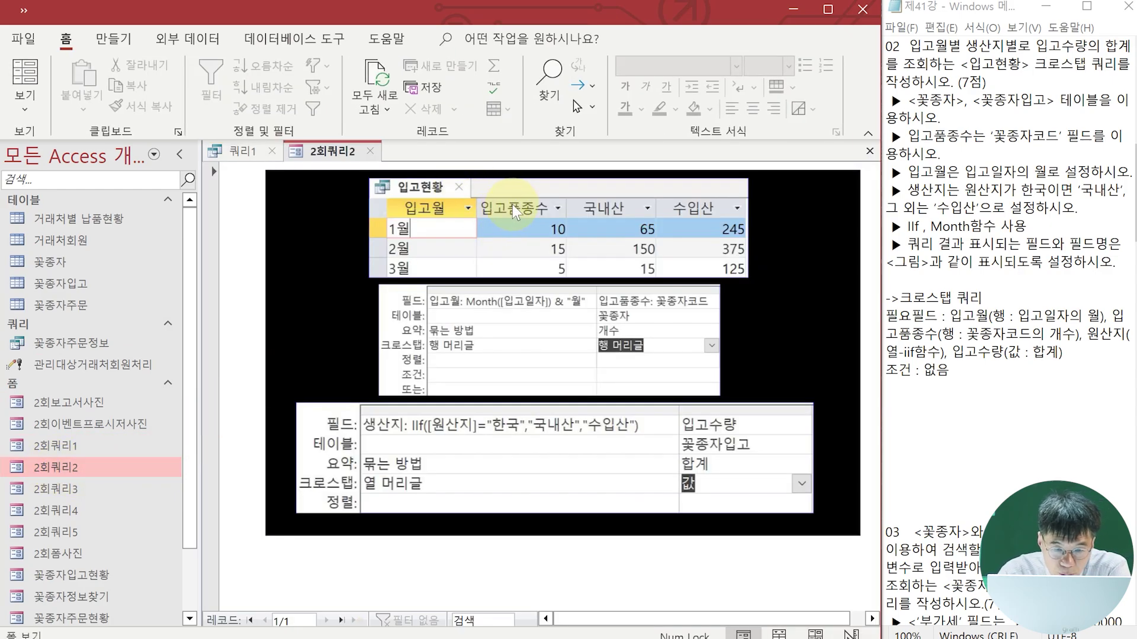
click(245, 155)
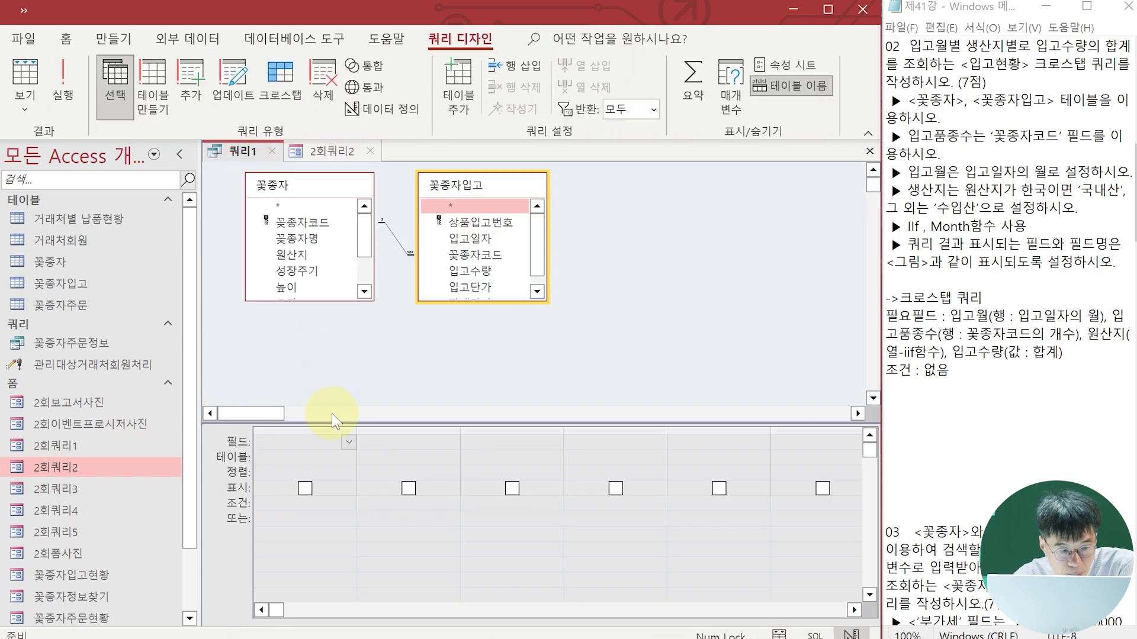
Change 쿼리1 to a crosstab query and enter its first field as 입고월: Month([입고일자]) & "월"
click(273, 105)
click(264, 439)
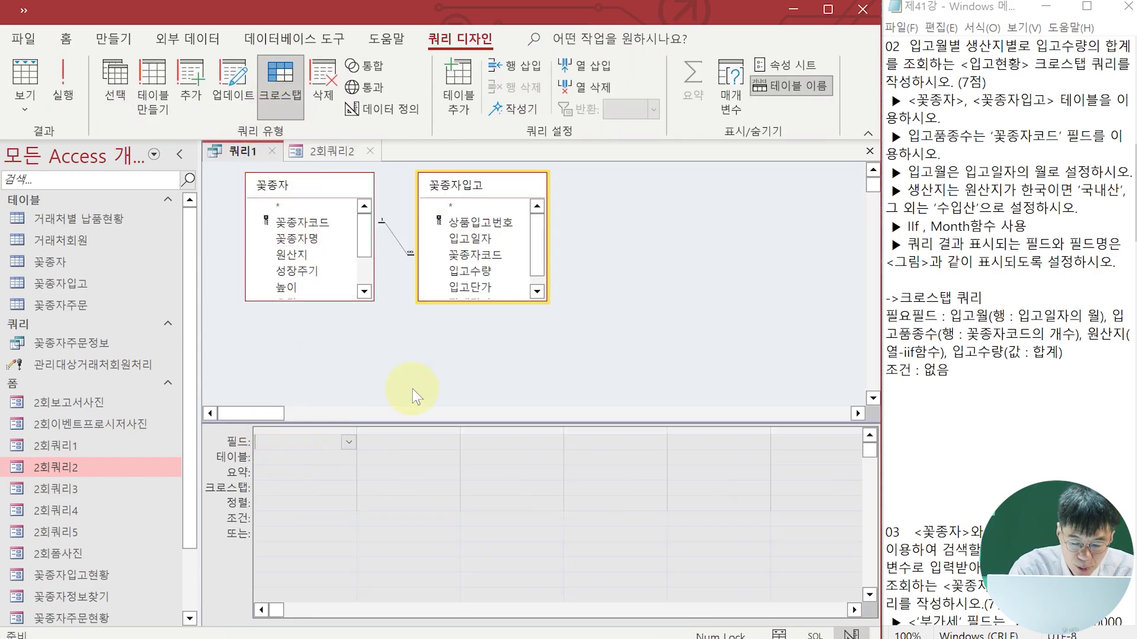
text(입고)
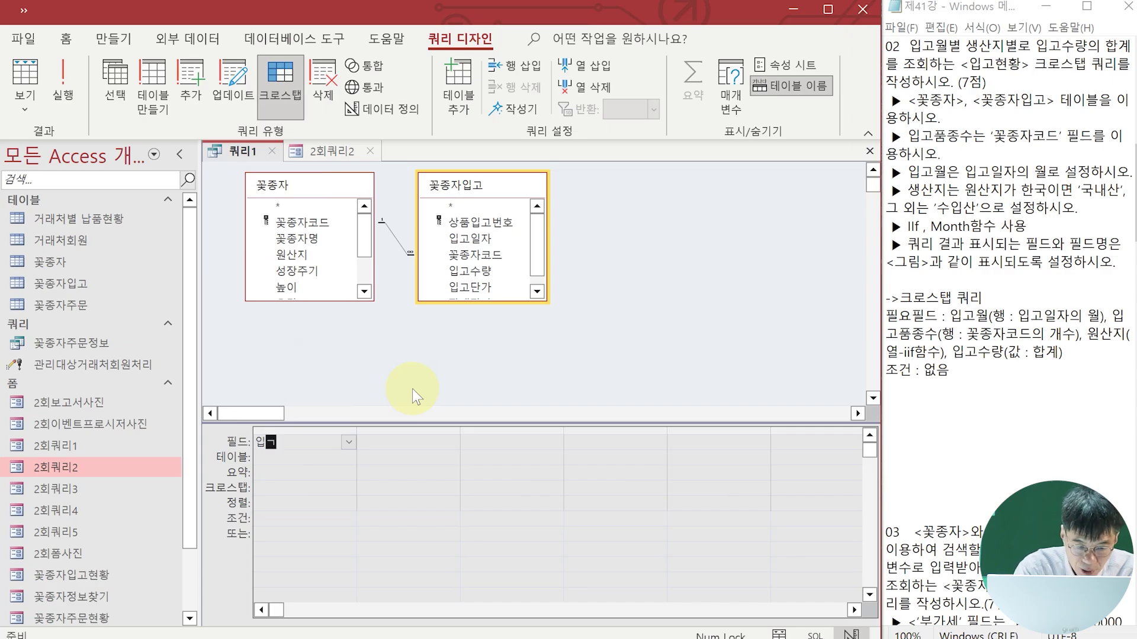
text(월 :)
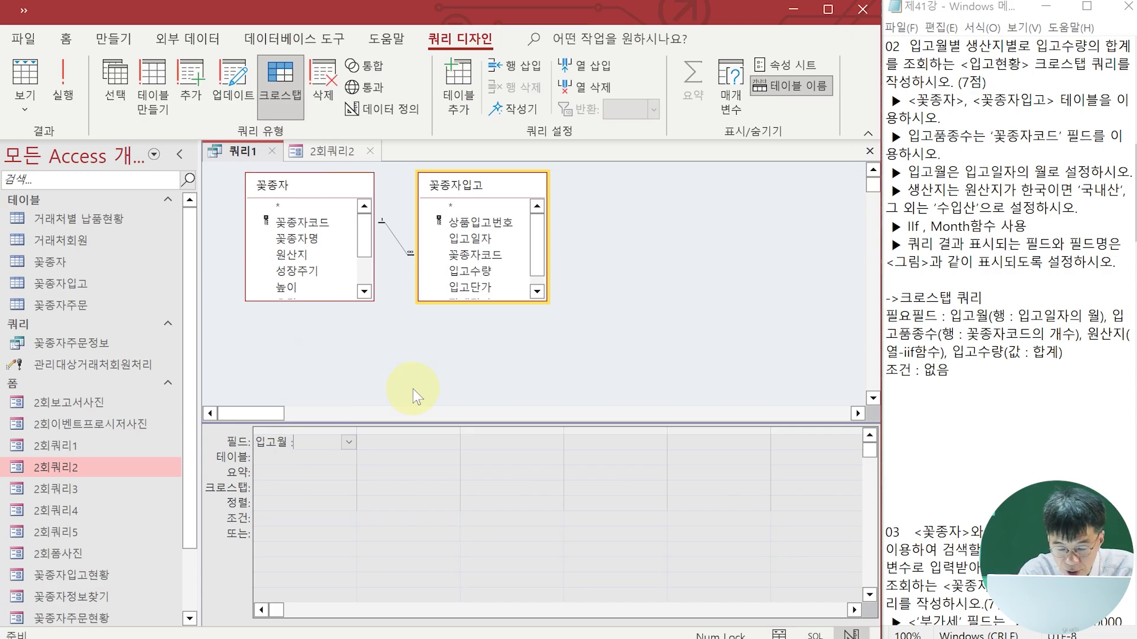
text( mo)
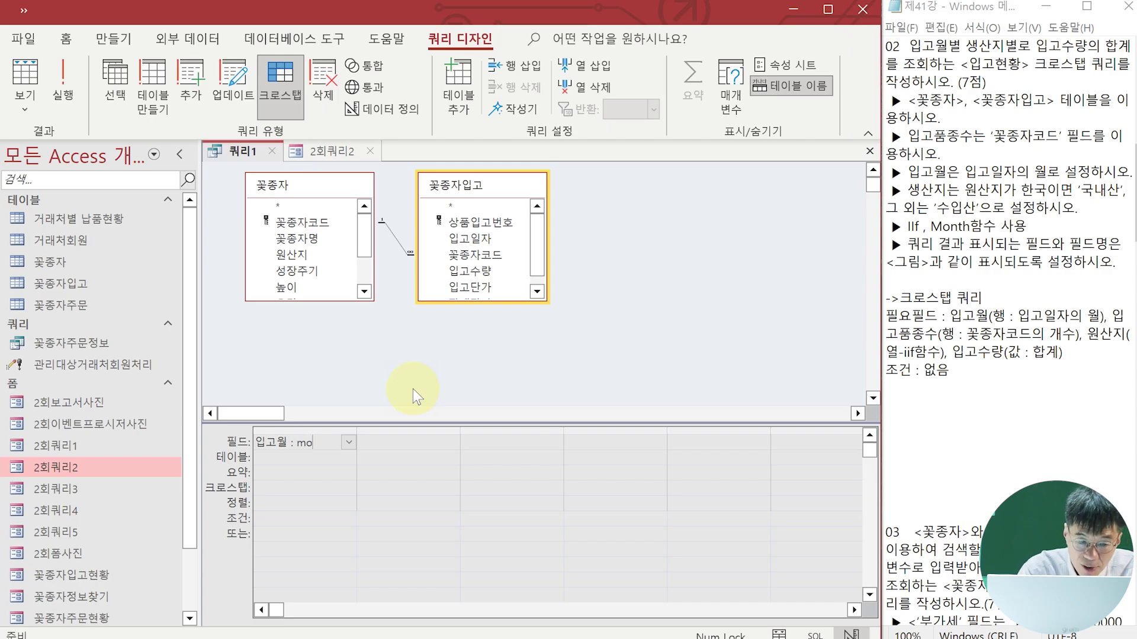
text(nth)
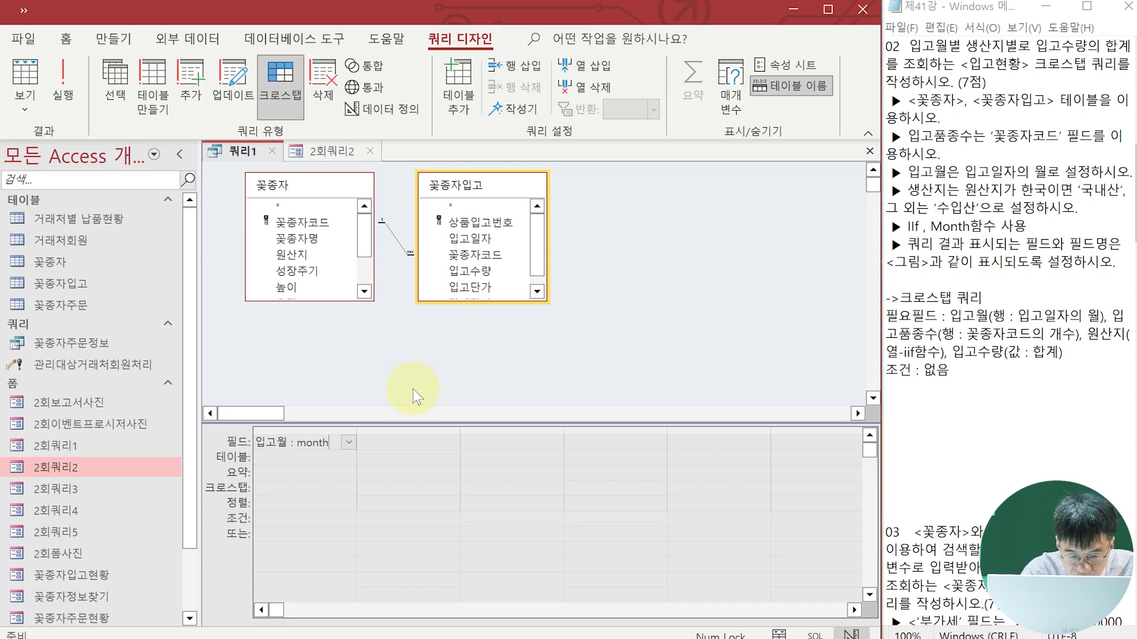
text(()
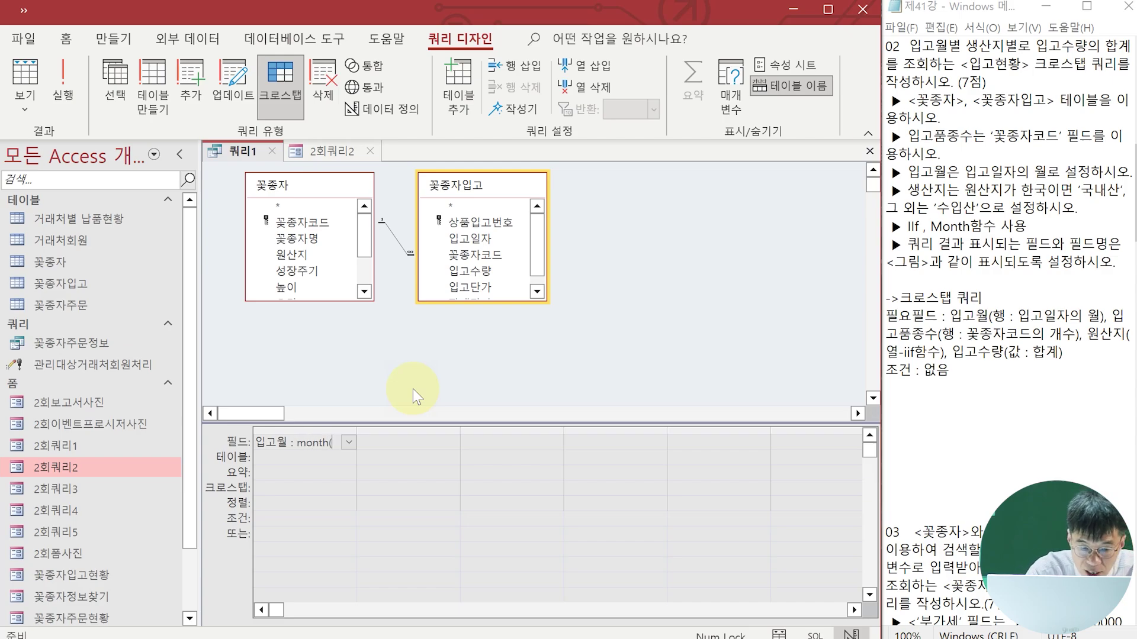
text([입)
key(BackSpace)
key(BackSpace)
text(입고)
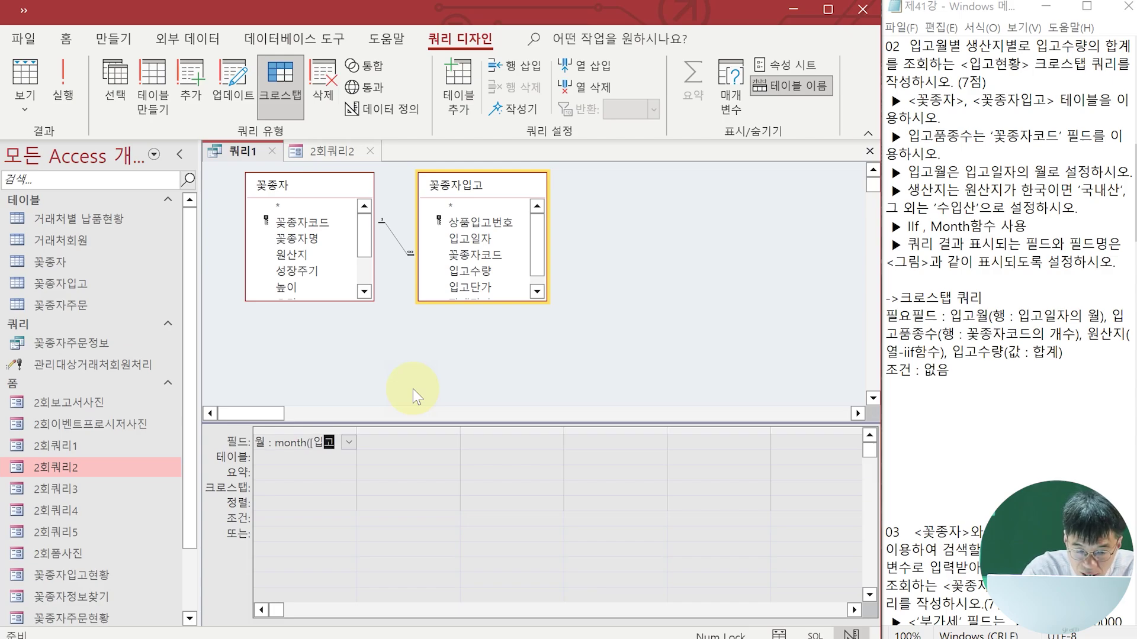
text(일자])
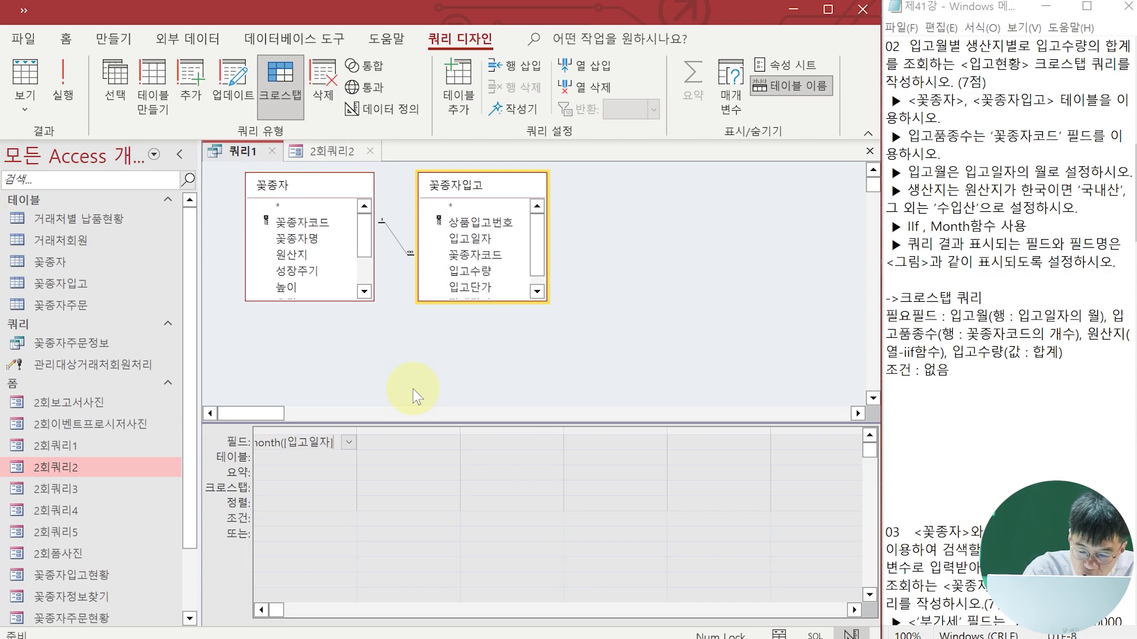
text())
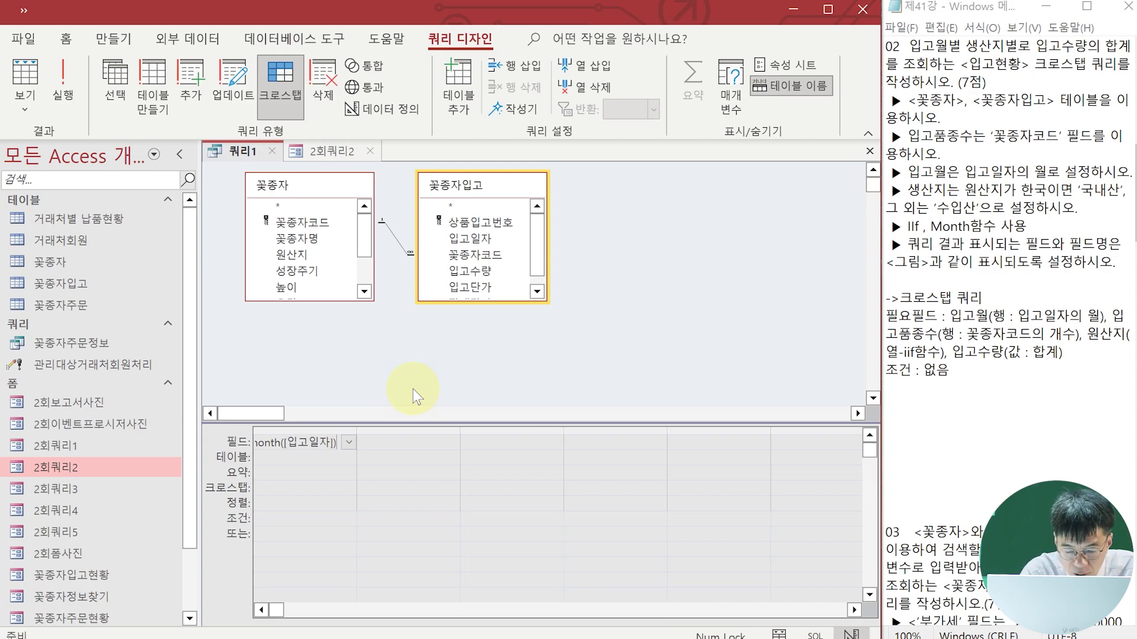
text( &)
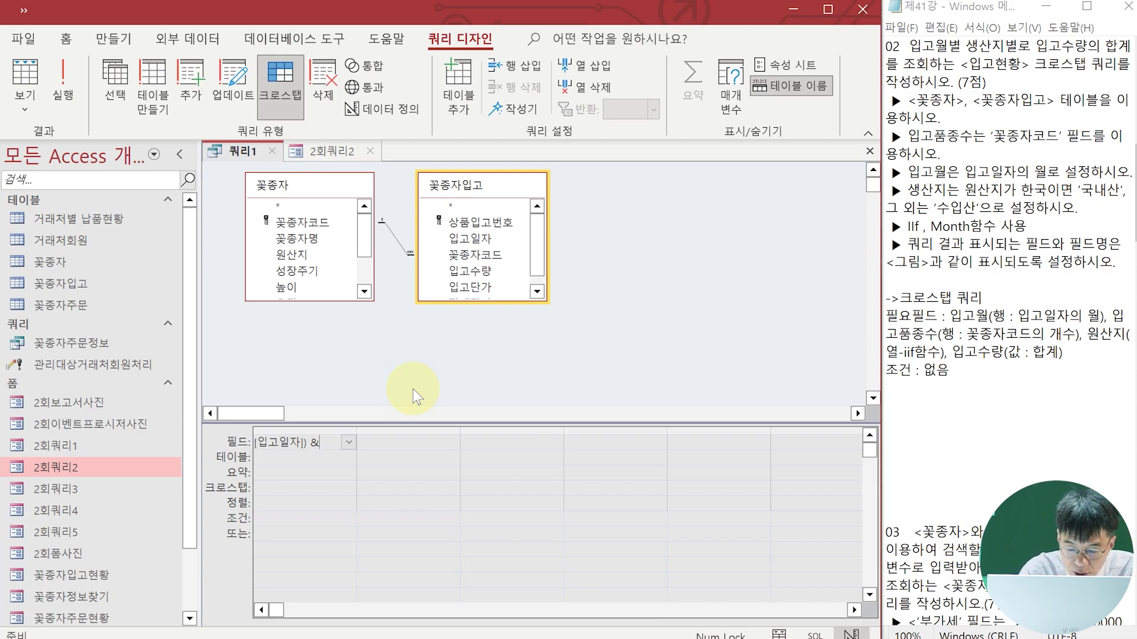
text("월")
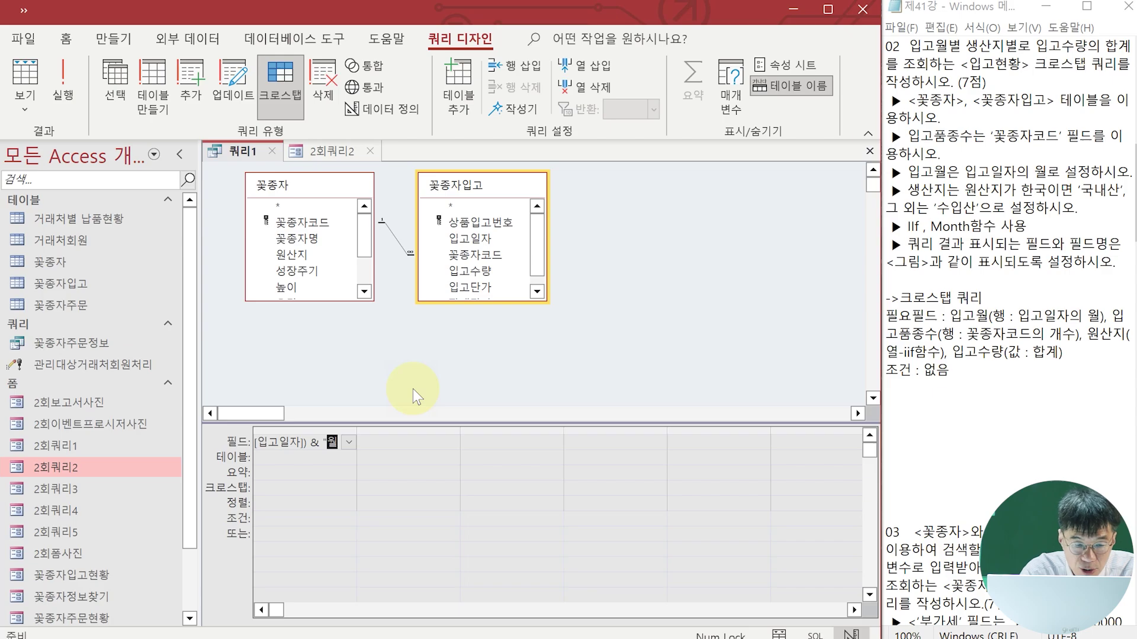
key(Return)
Set the 입고월 field's crosstab role to 행 머리글
click(309, 492)
click(349, 488)
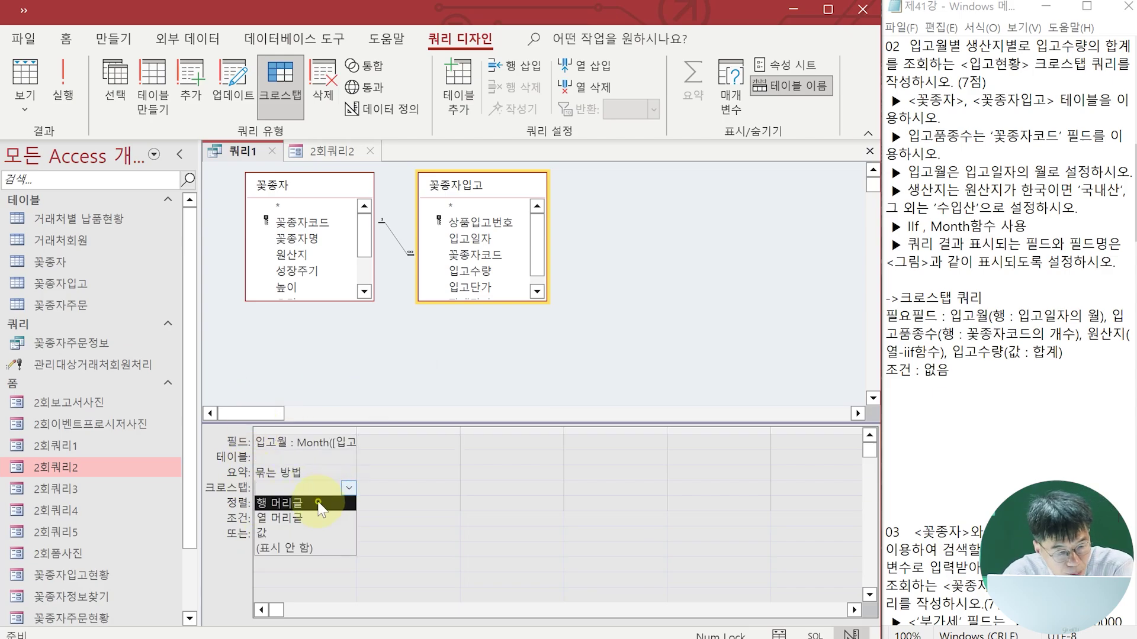
click(318, 502)
Add 꽃종자코드 from the 꽃종자 table as the second field, summarised by 개수 with the crosstab role 행 머리글
click(365, 443)
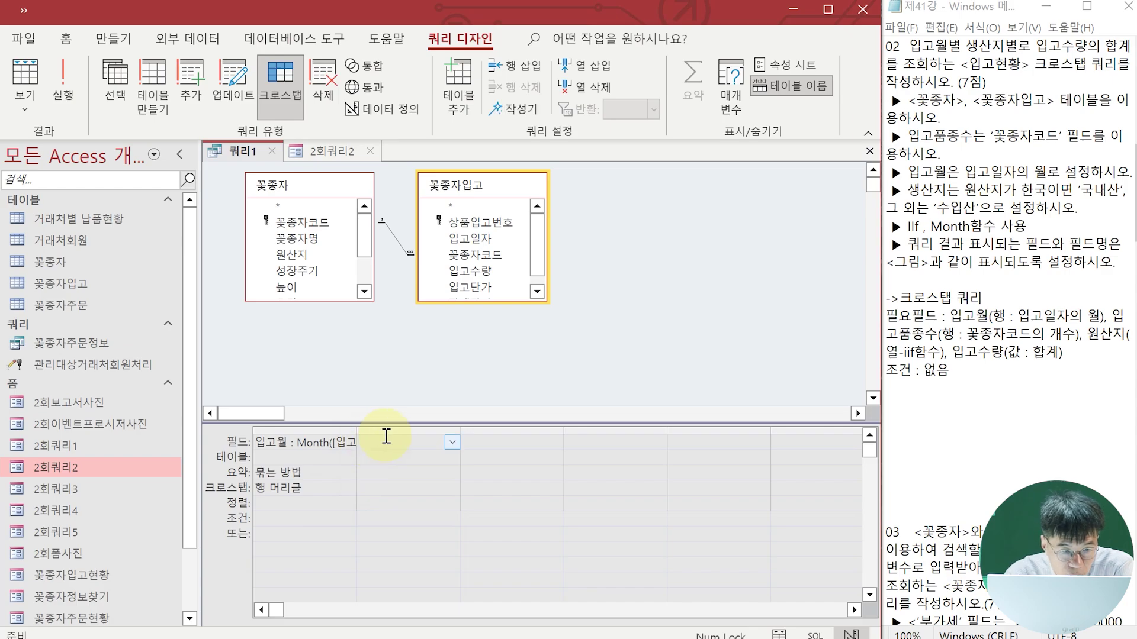
click(323, 149)
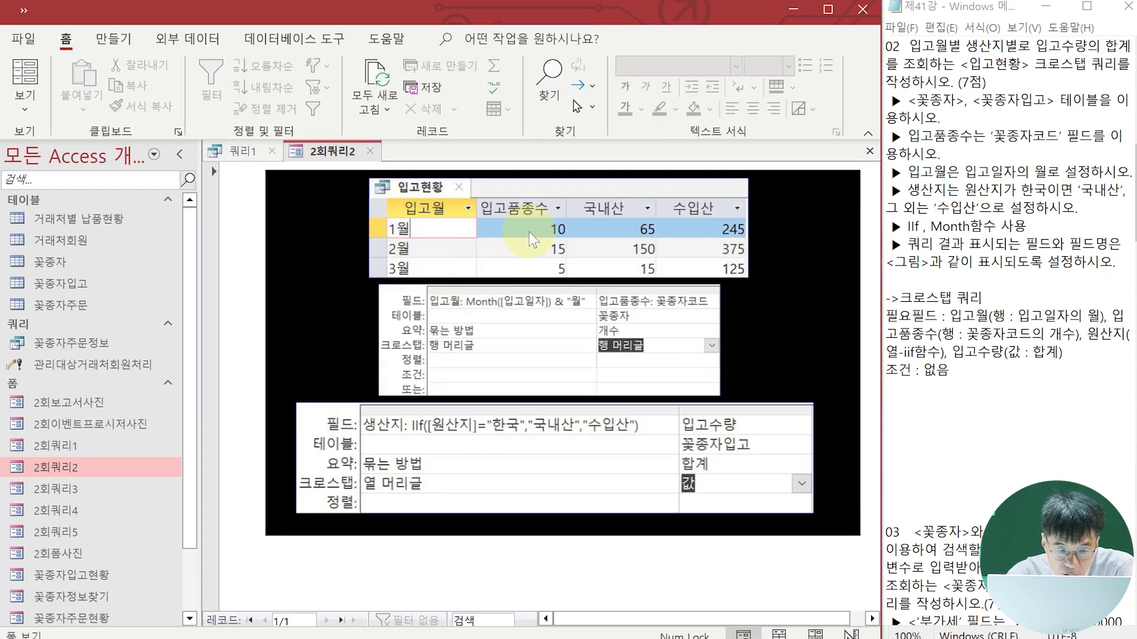
click(251, 154)
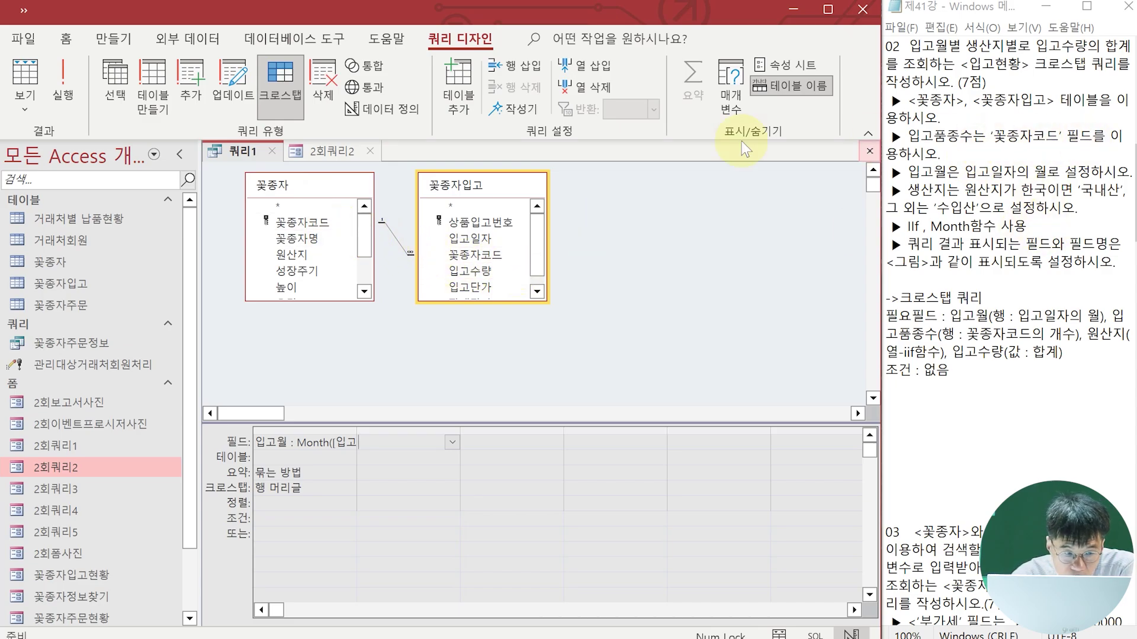
drag(299, 222, 408, 442)
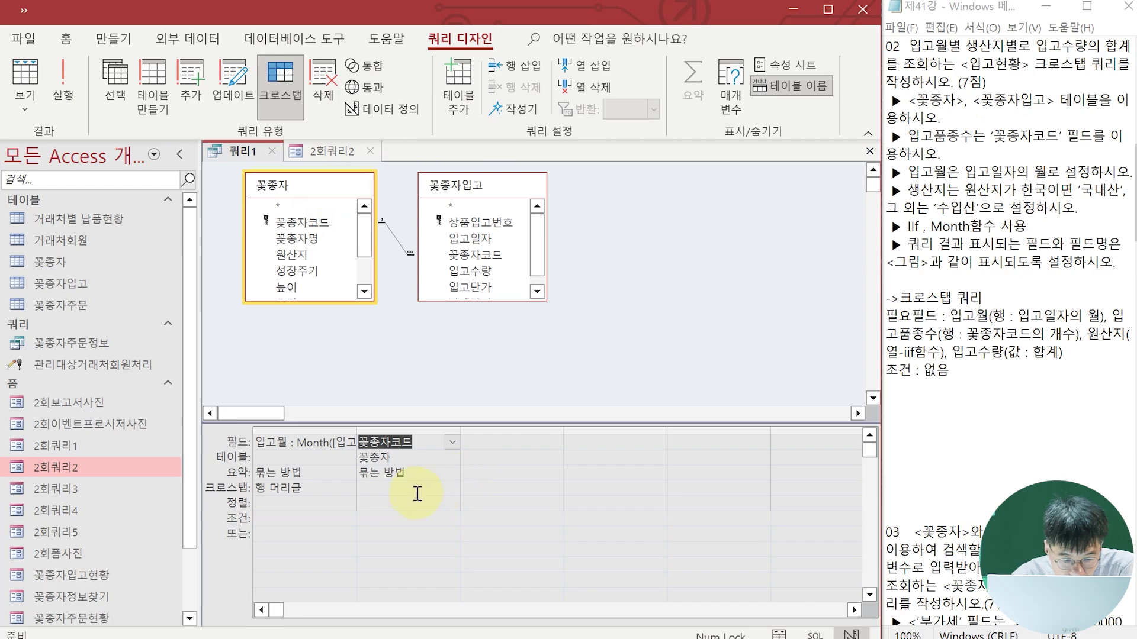
click(452, 472)
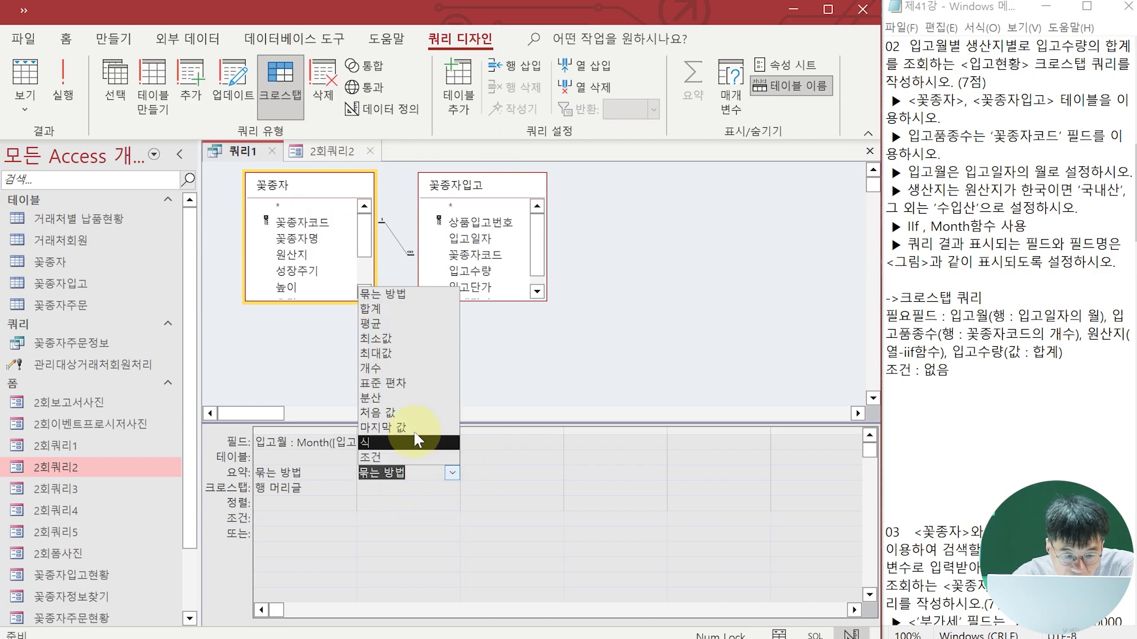
click(373, 368)
click(450, 488)
click(451, 489)
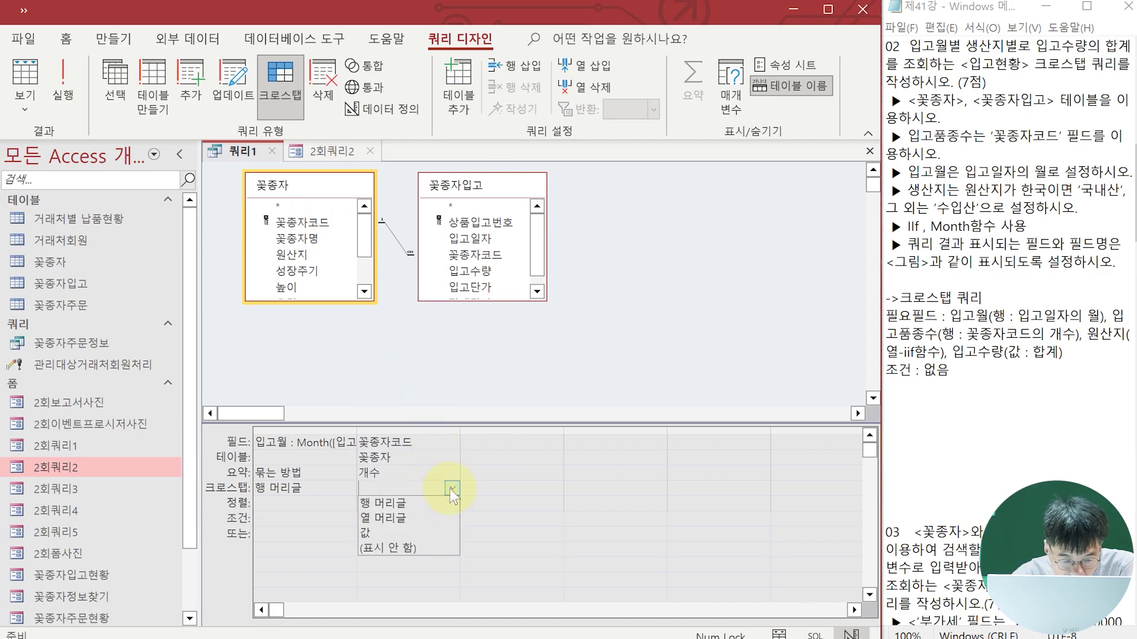
click(379, 503)
Check the reference column name in 2회쿼리2 and give the 꽃종자코드 field the alias 입고품종수
click(362, 445)
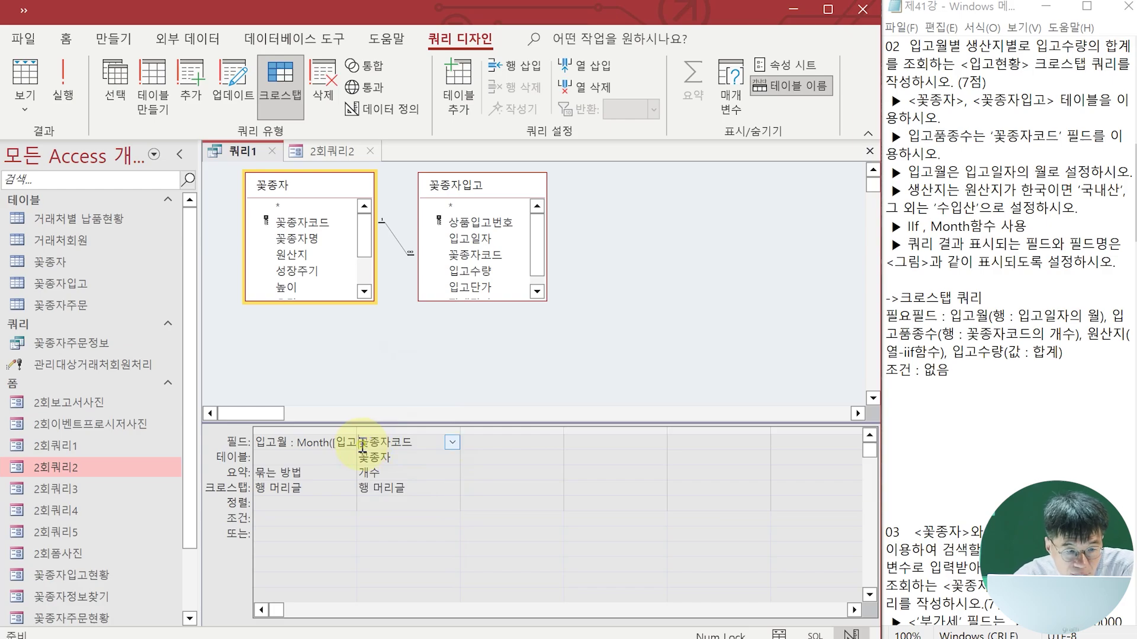
click(303, 151)
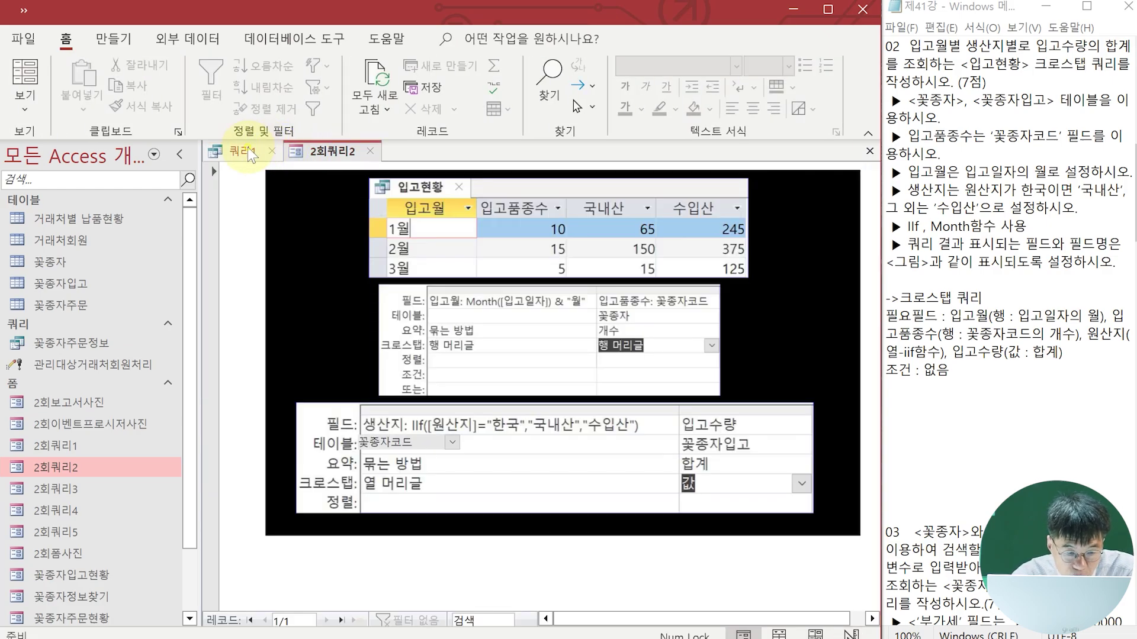
click(247, 148)
text(입고)
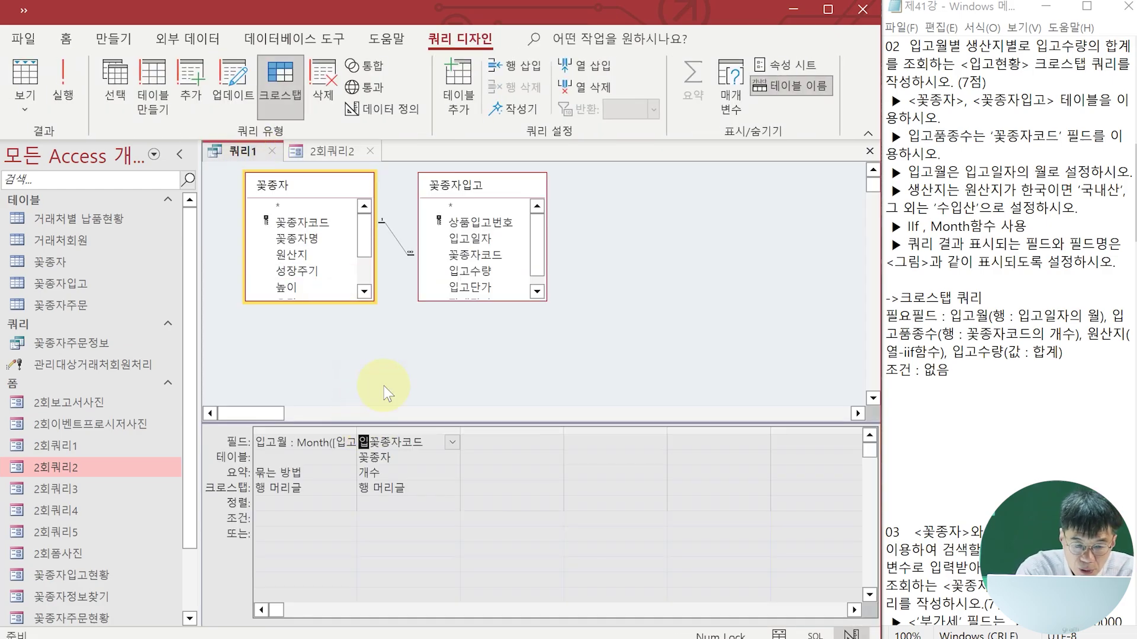
text(품종수)
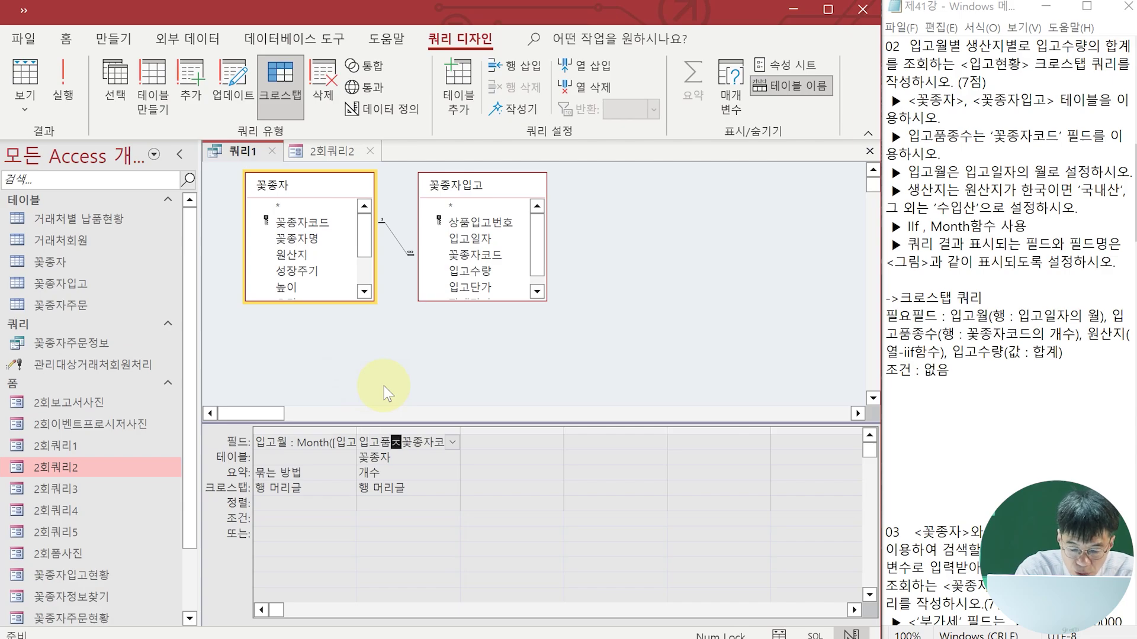
text(:)
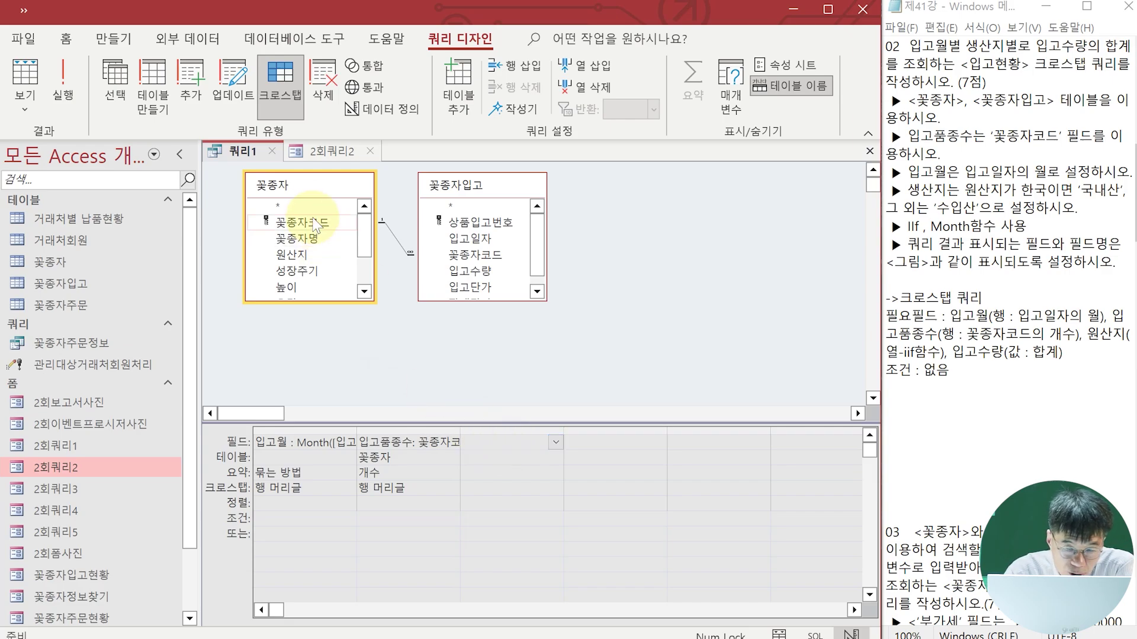
Enter the third field as IIf([원산지]="한국","국내산","수입산") and set its crosstab role to 열 머리글
drag(977, 190, 1102, 208)
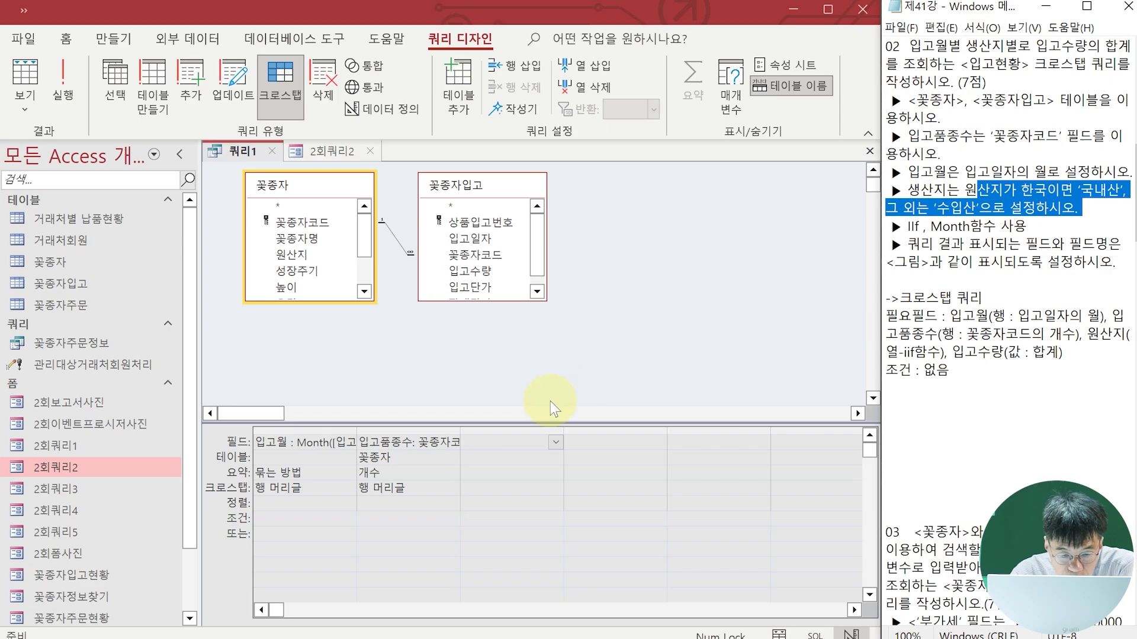
click(490, 441)
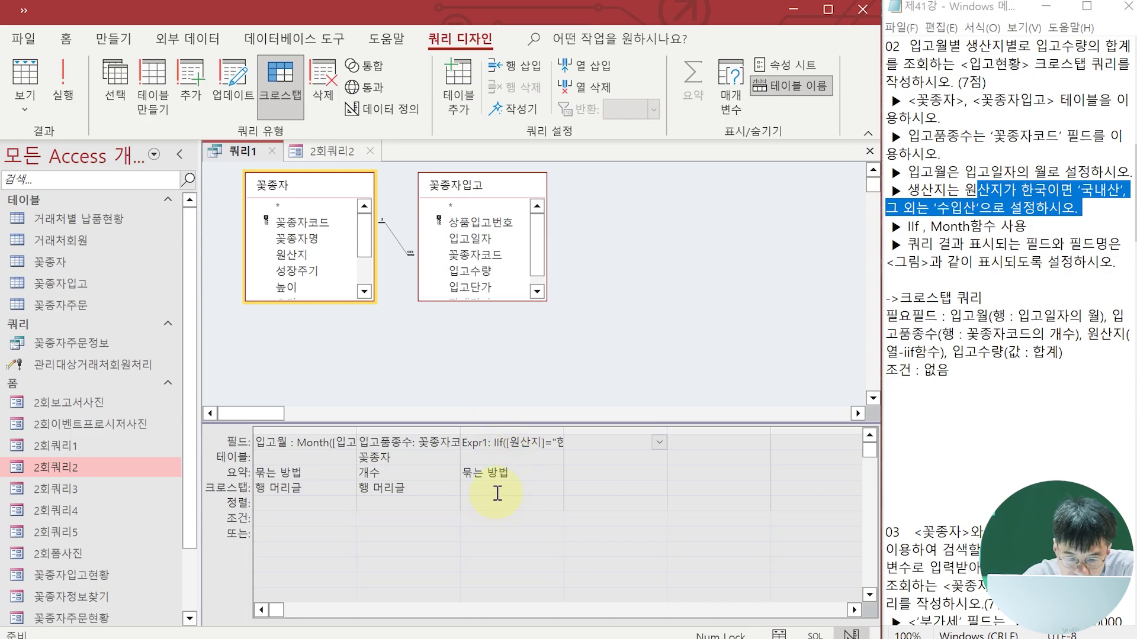
click(557, 489)
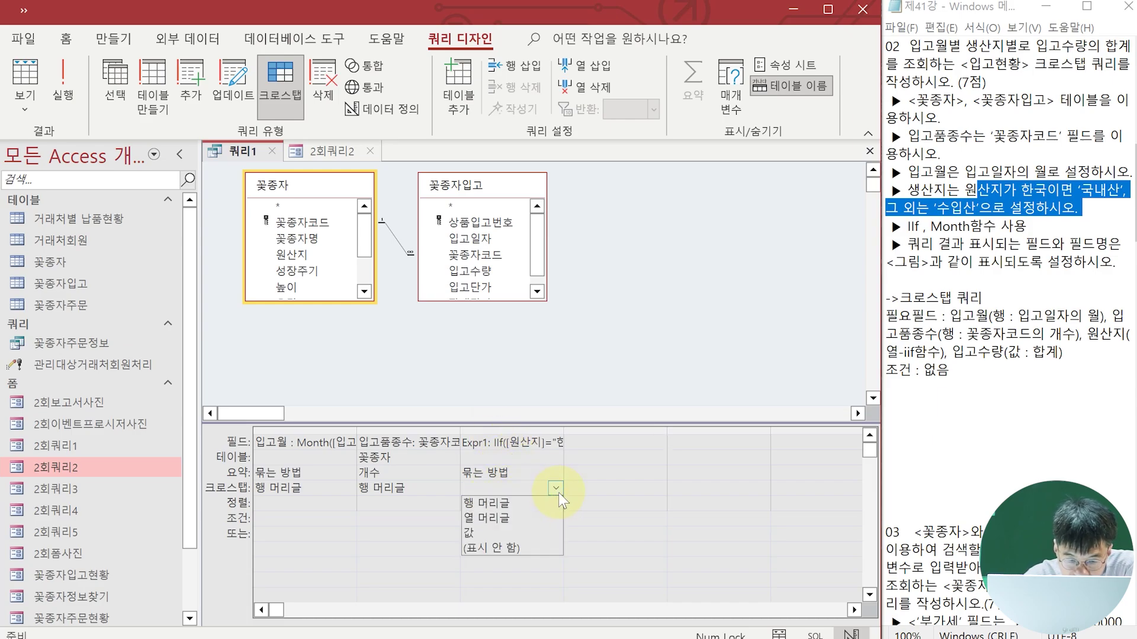
click(538, 518)
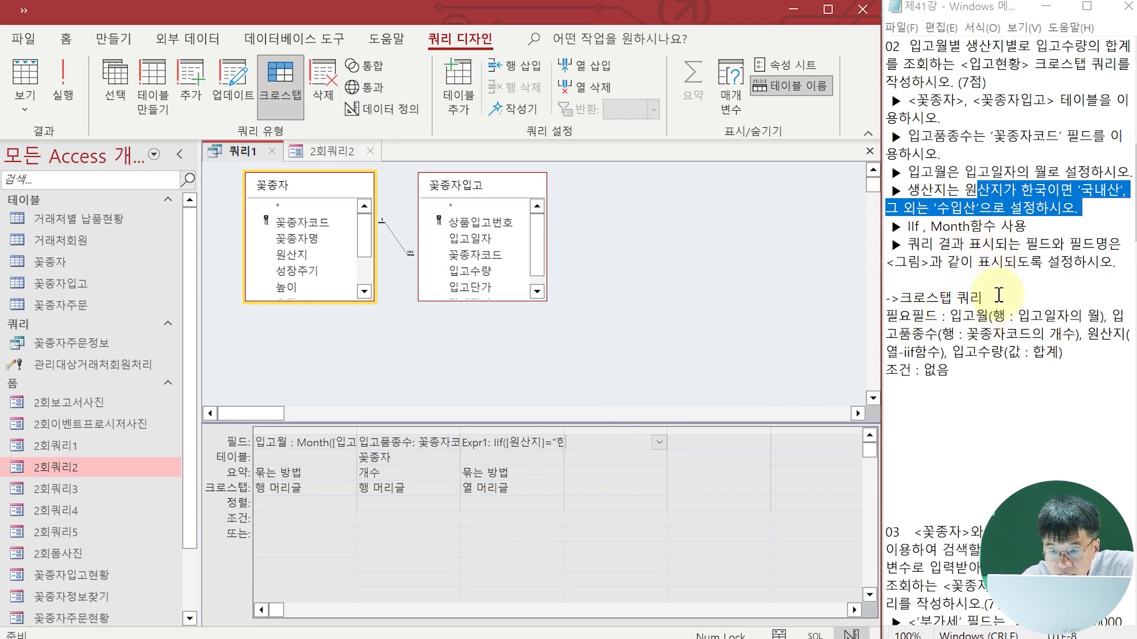
Add 입고수량 from the 꽃종자입고 table, summarised by 합계 with the crosstab role 값
double_click(470, 270)
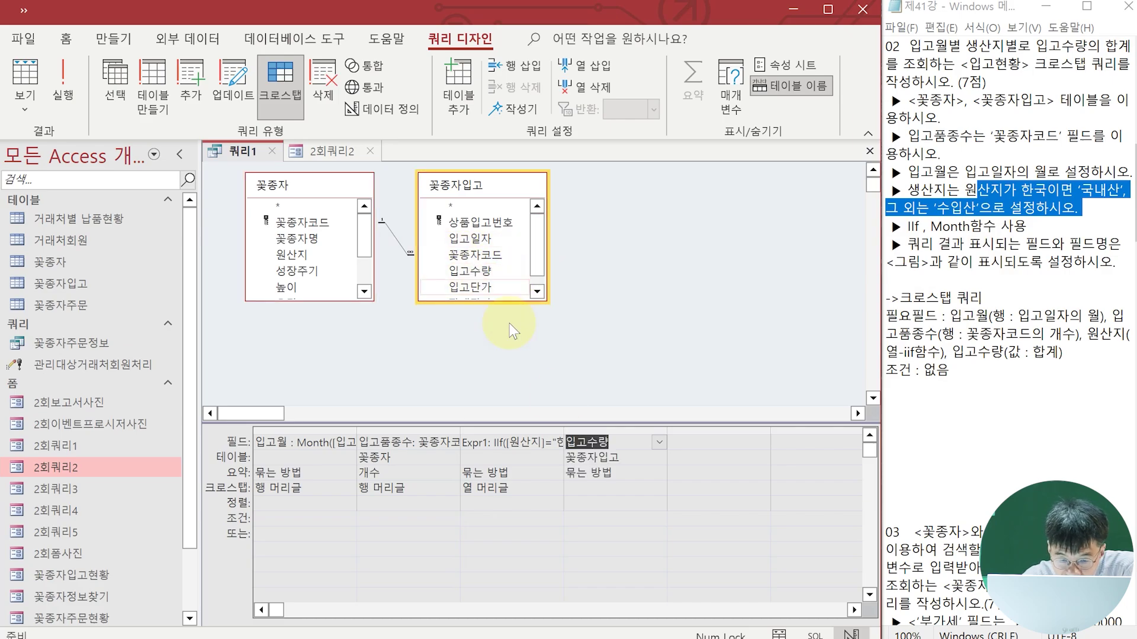
click(657, 476)
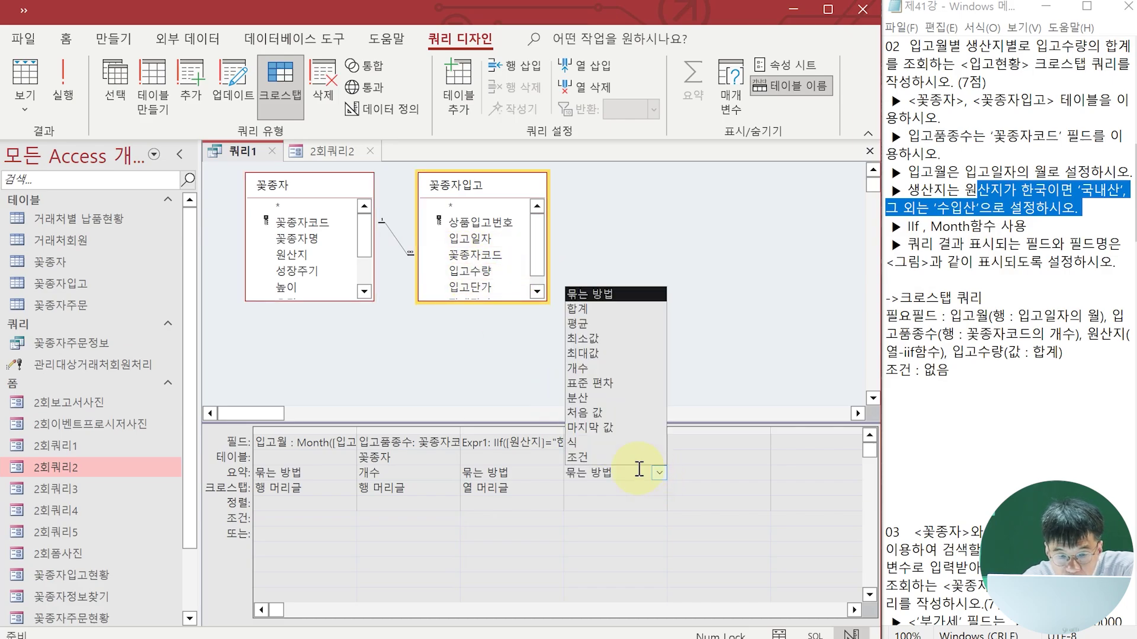
click(583, 309)
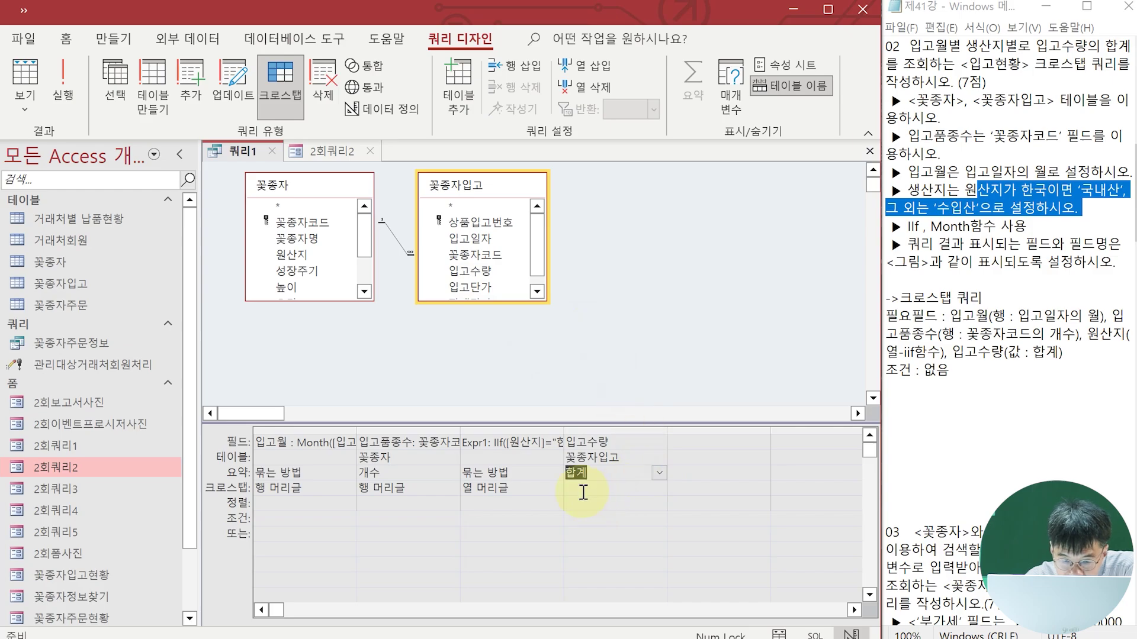
click(658, 489)
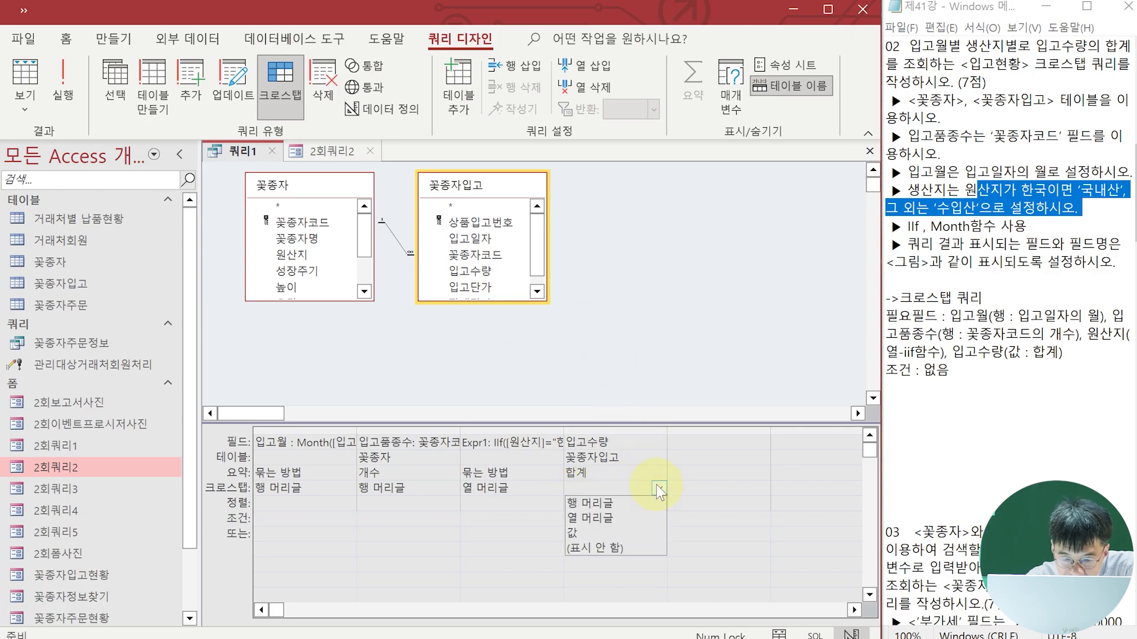
click(598, 531)
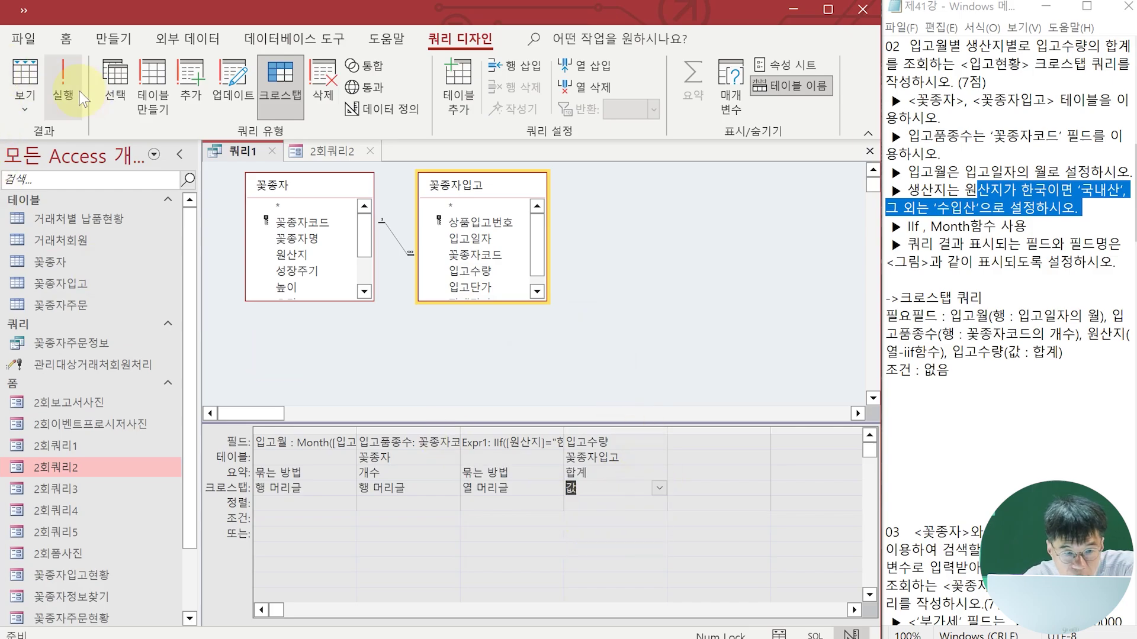
Run the crosstab query, compare its result with the 2회쿼리2 reference, and return 쿼리1 to design view
click(63, 83)
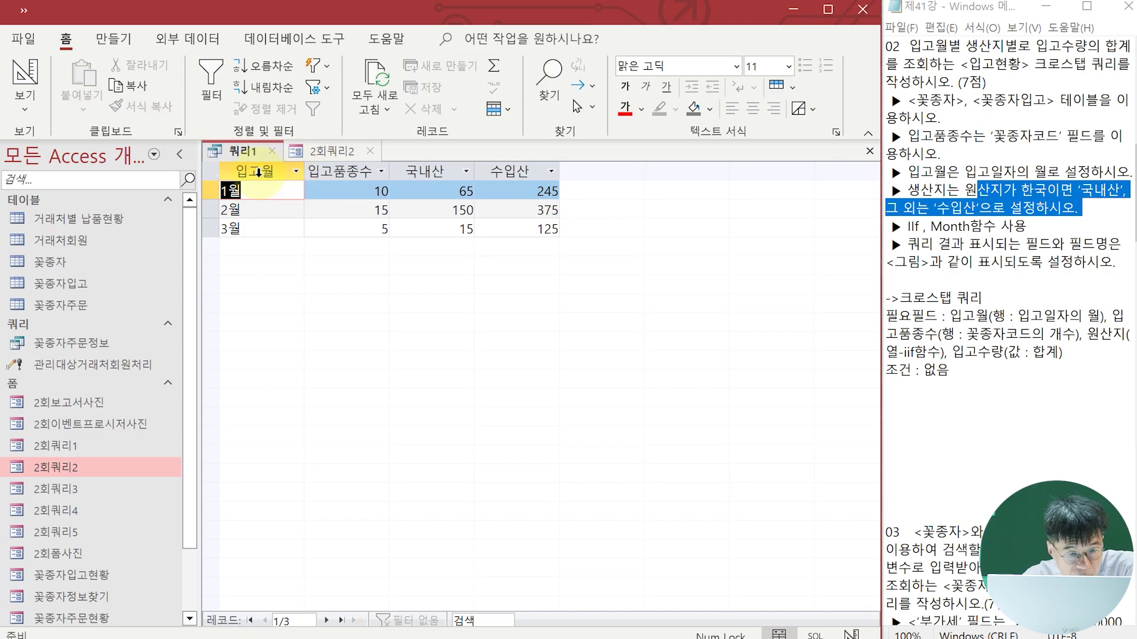
click(323, 155)
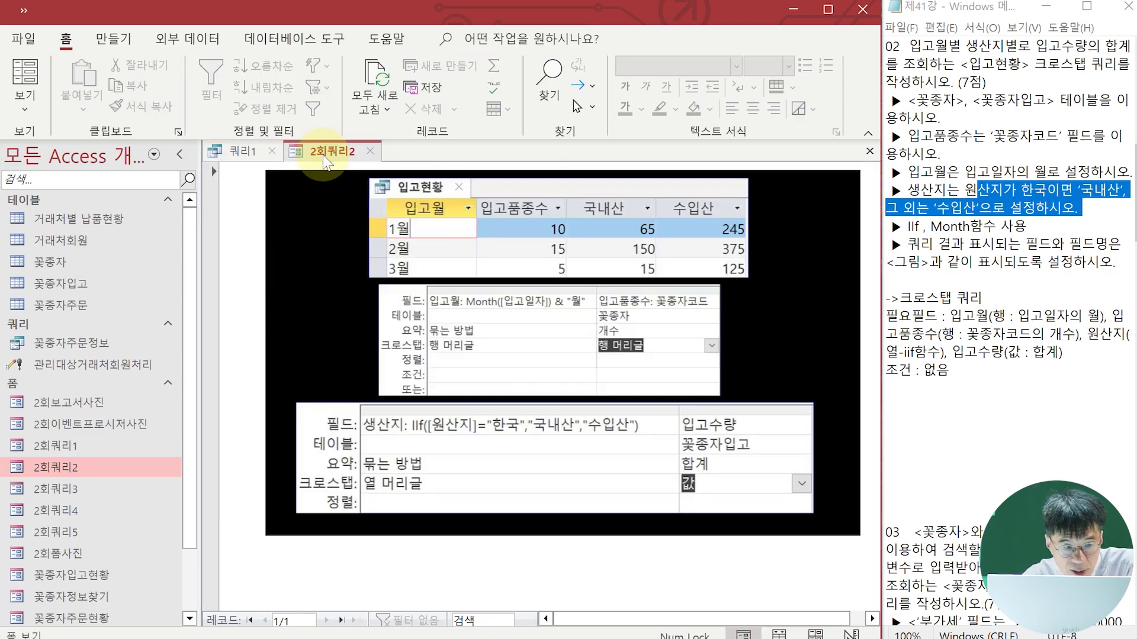
click(257, 148)
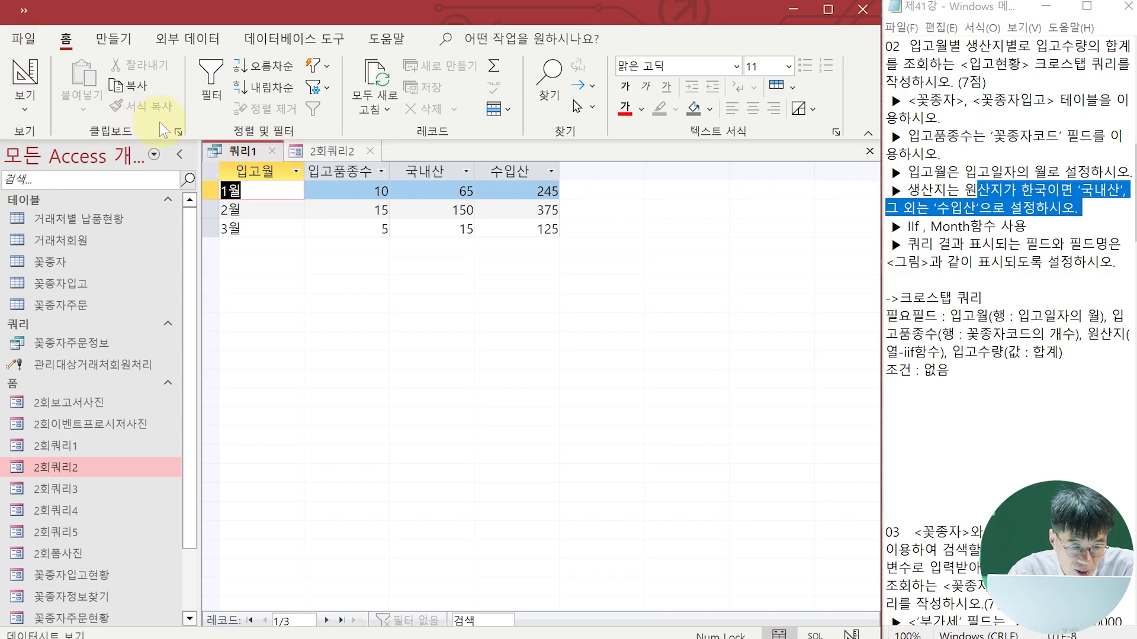
click(25, 100)
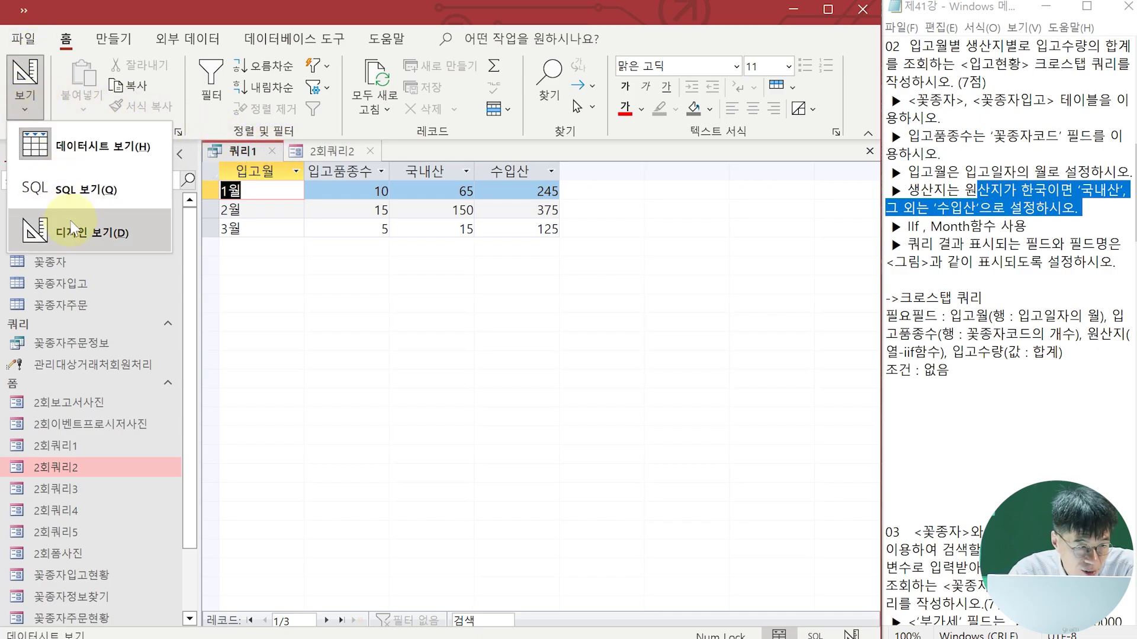
click(74, 228)
Save the crosstab query as 입고현황 and close it
click(23, 13)
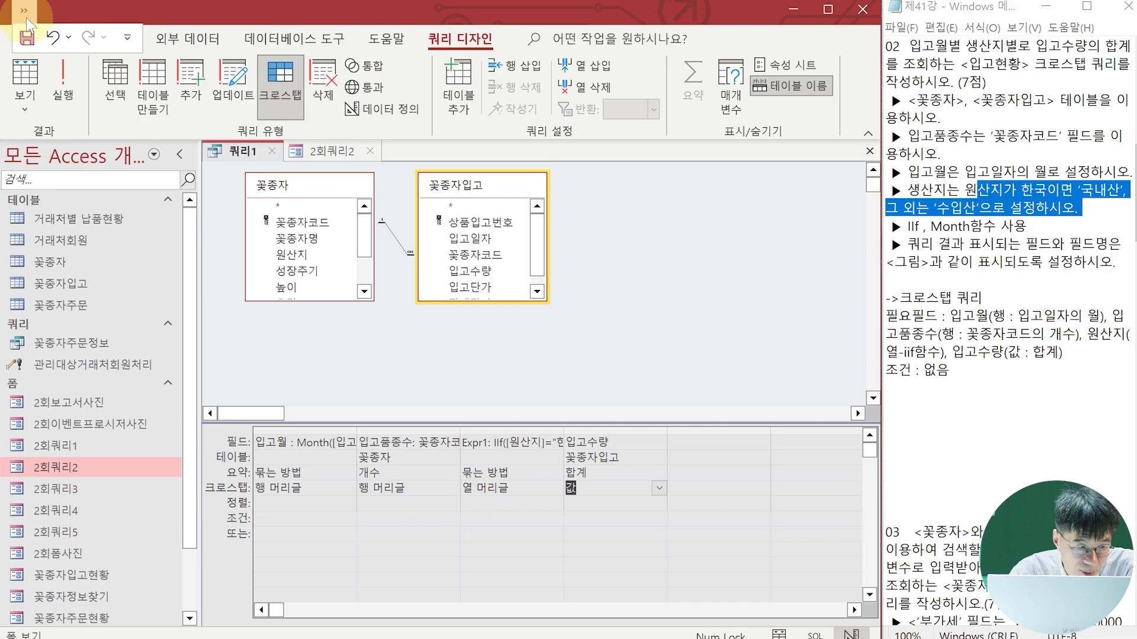
click(27, 41)
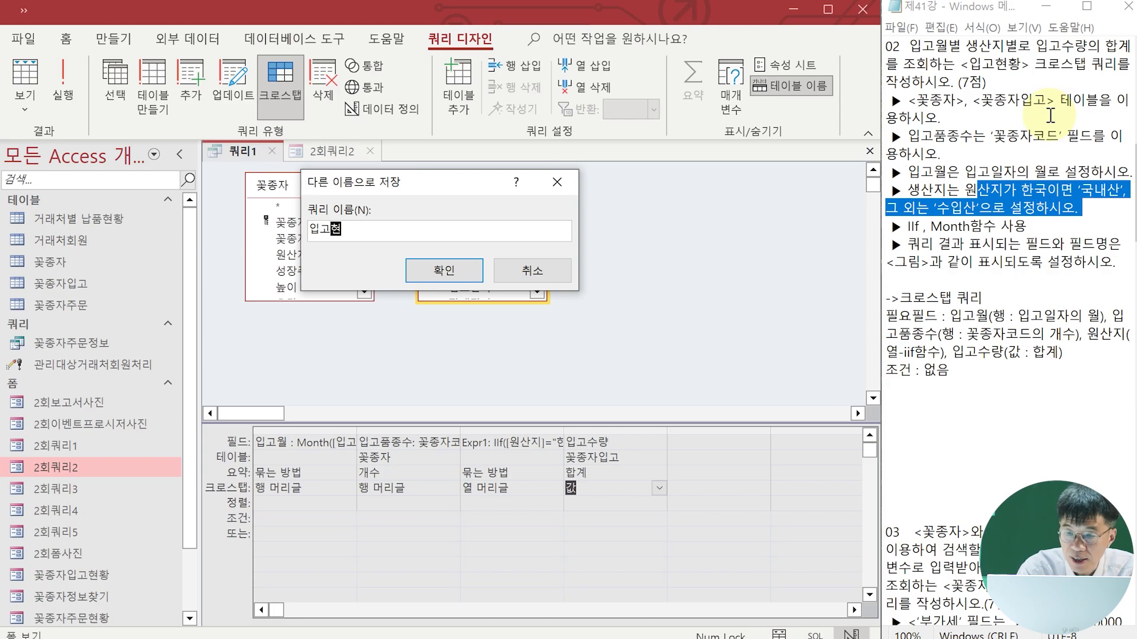
text(입고현황)
click(466, 265)
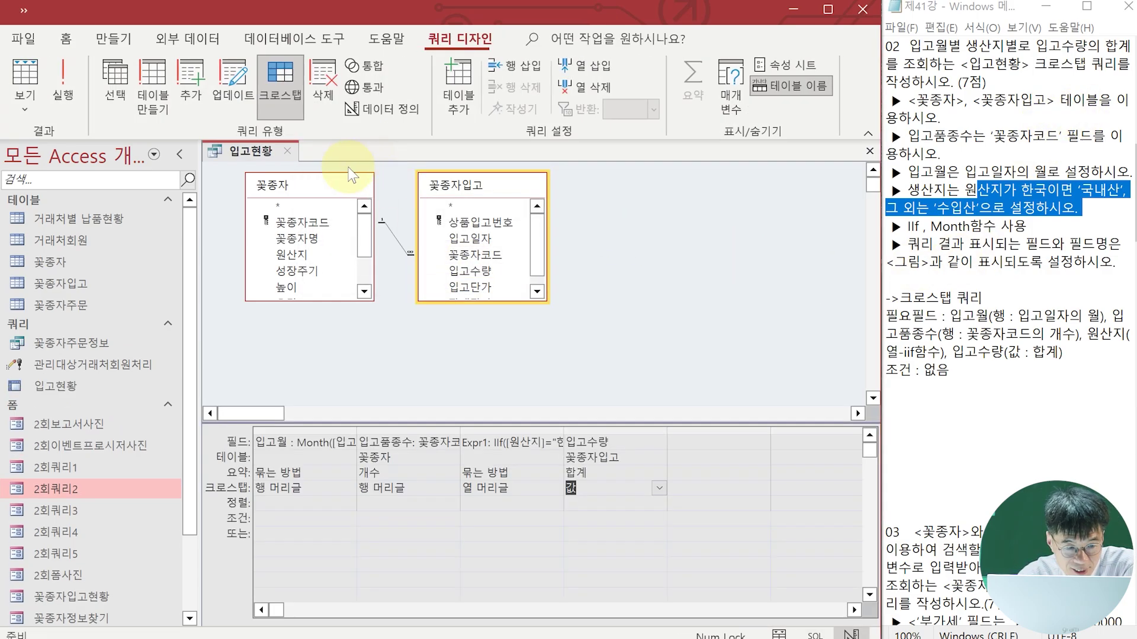
click(290, 151)
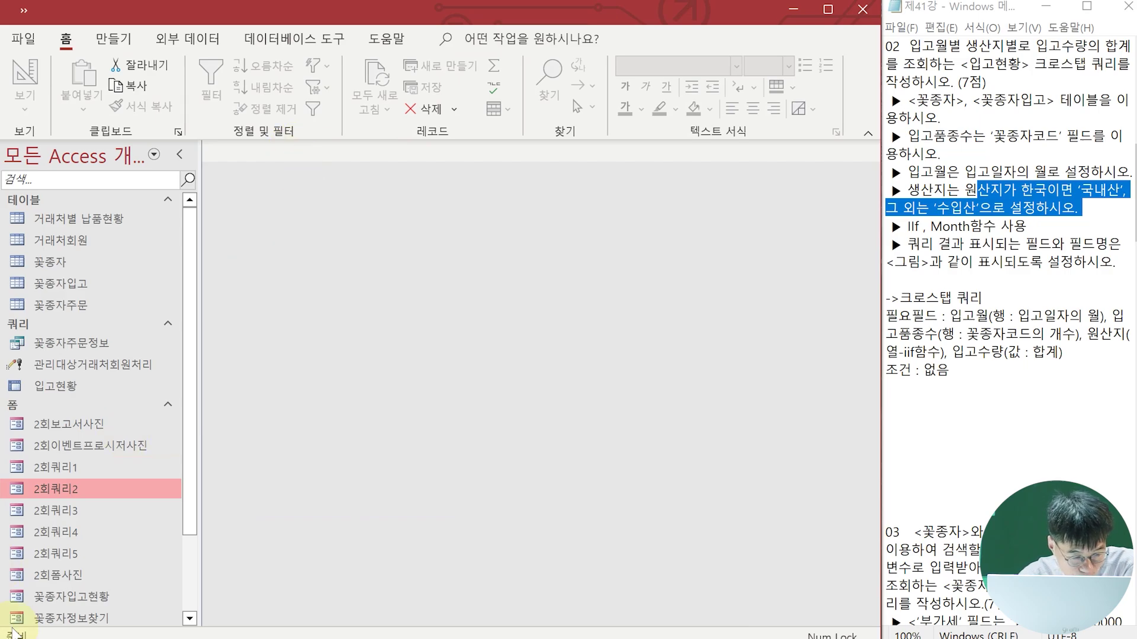
Open the 2회쿼리3 form to view the reference result and design alongside the task 03 instructions
double_click(63, 511)
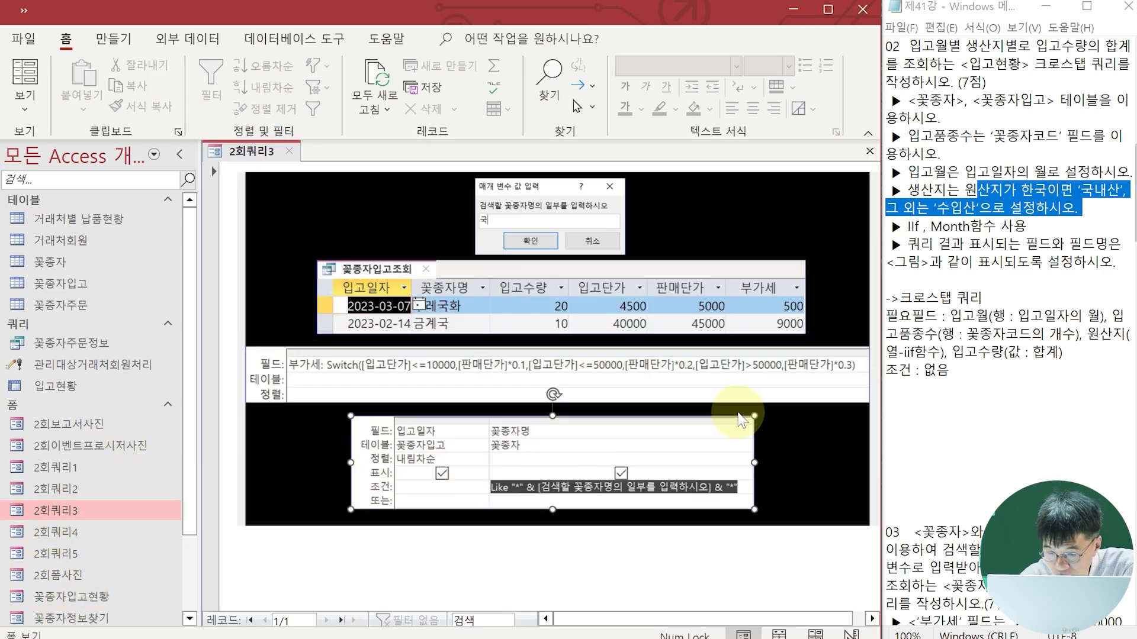
scroll(929, 372, down, 9)
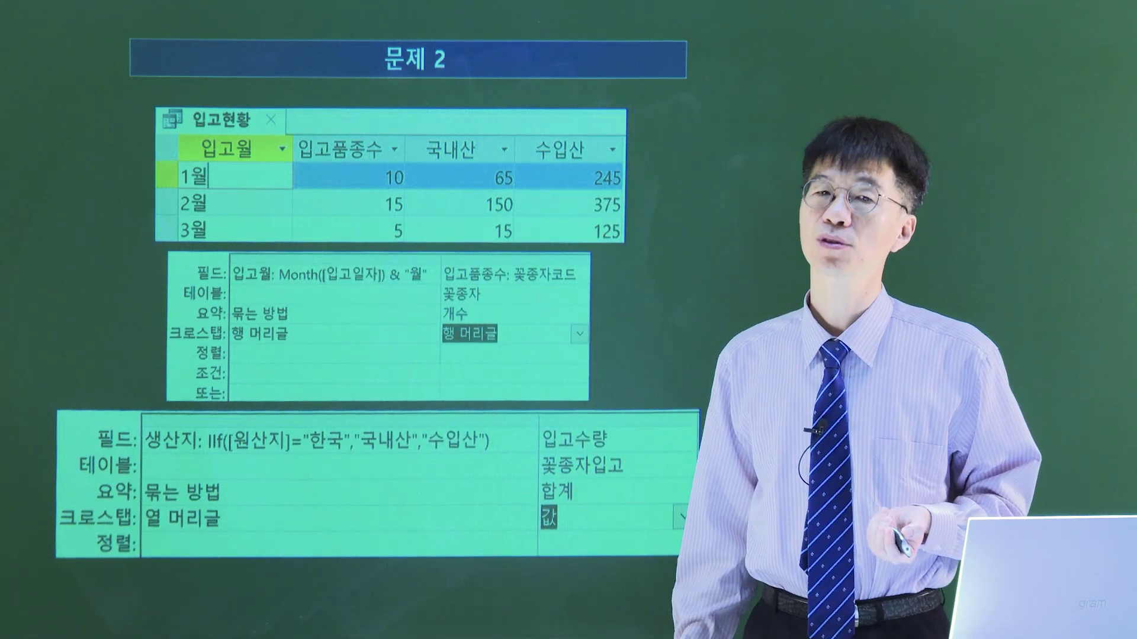
key(Page_Down)
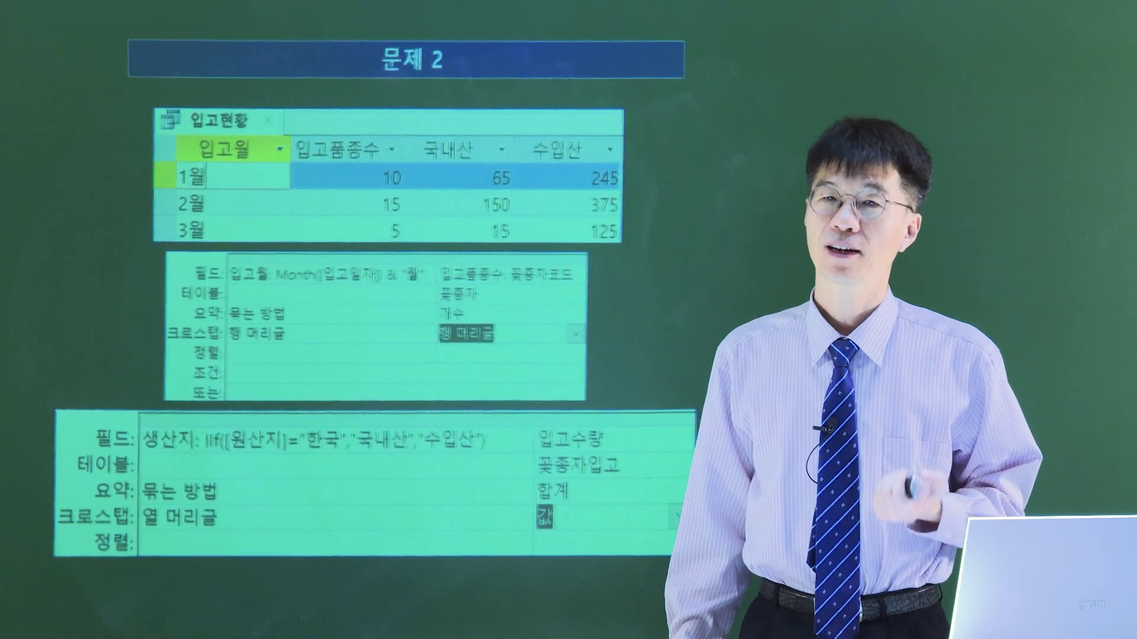
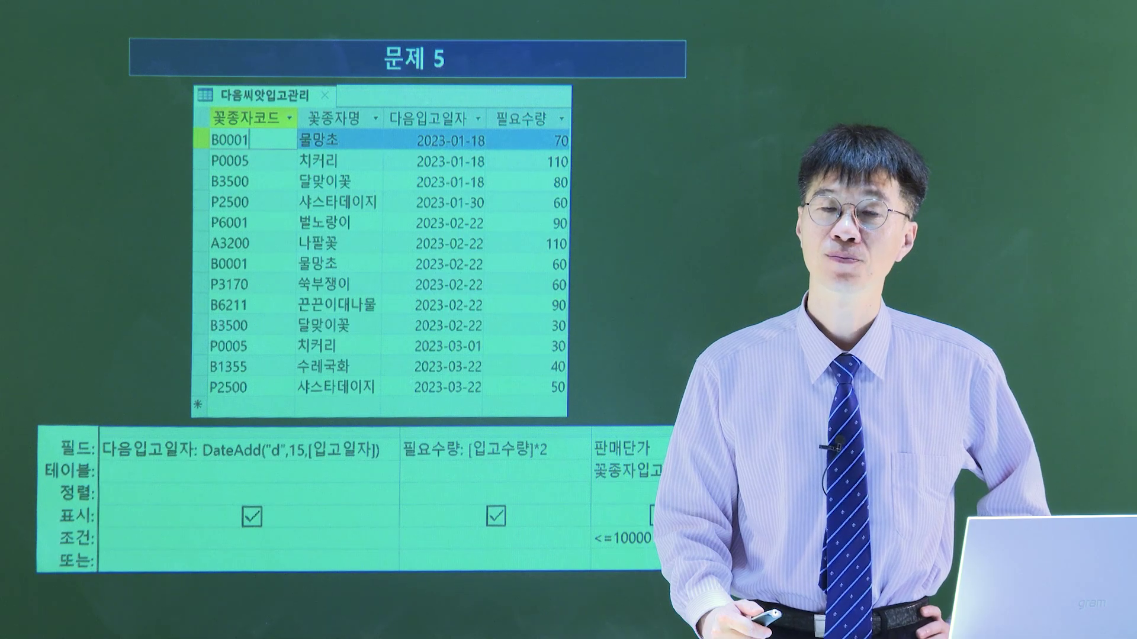
key(Page_Down)
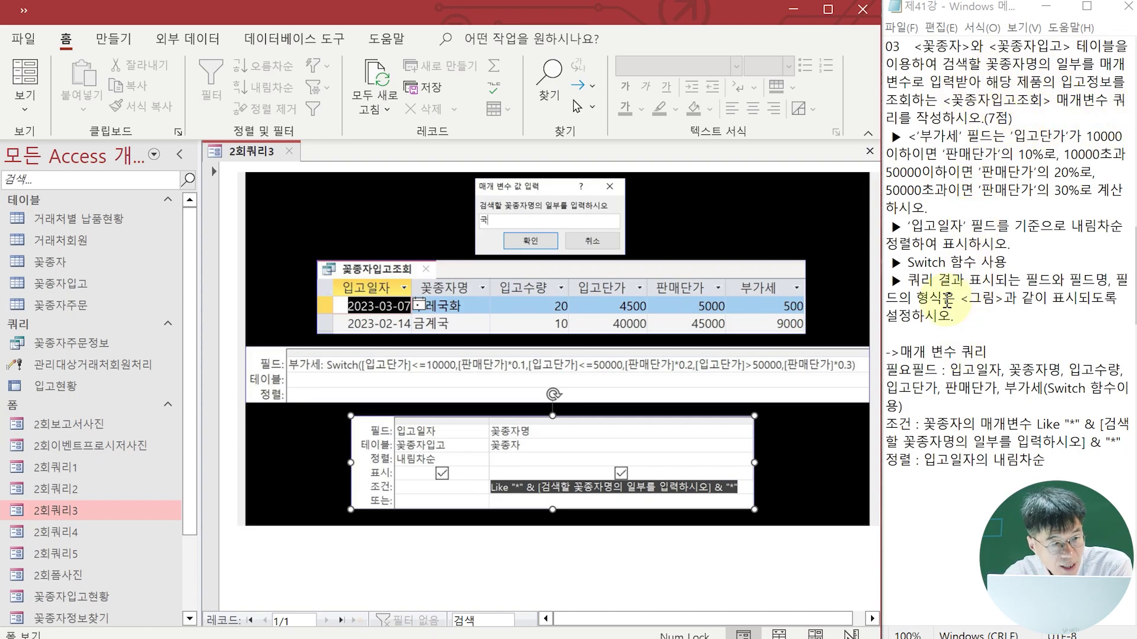
Create a new query in design view containing the 꽃종자 and 꽃종자입고 tables
click(116, 41)
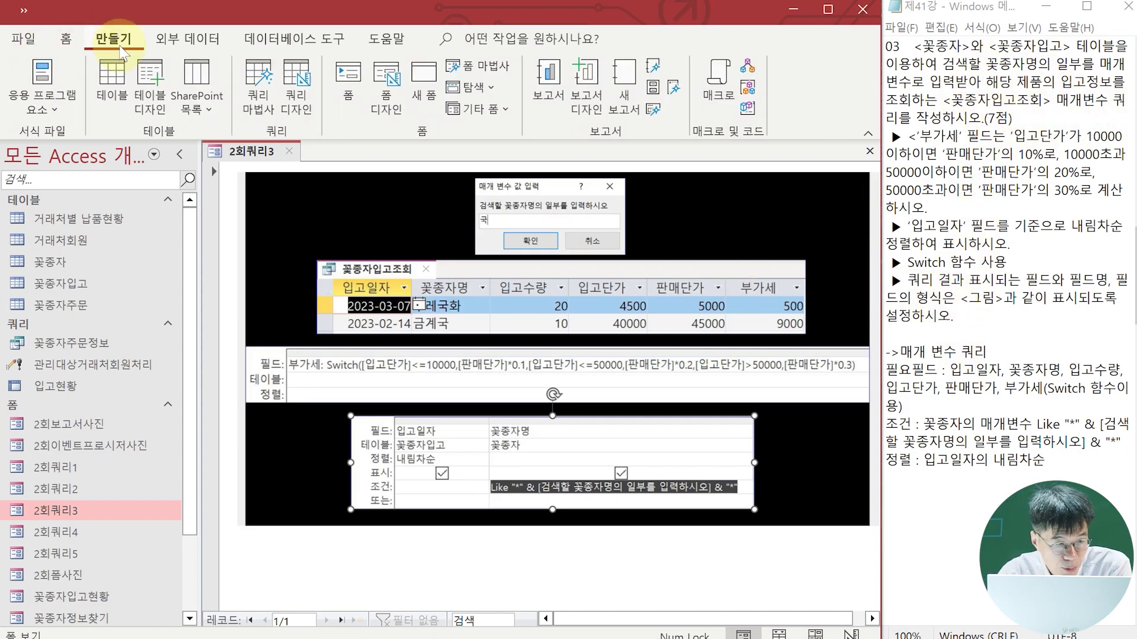
click(290, 89)
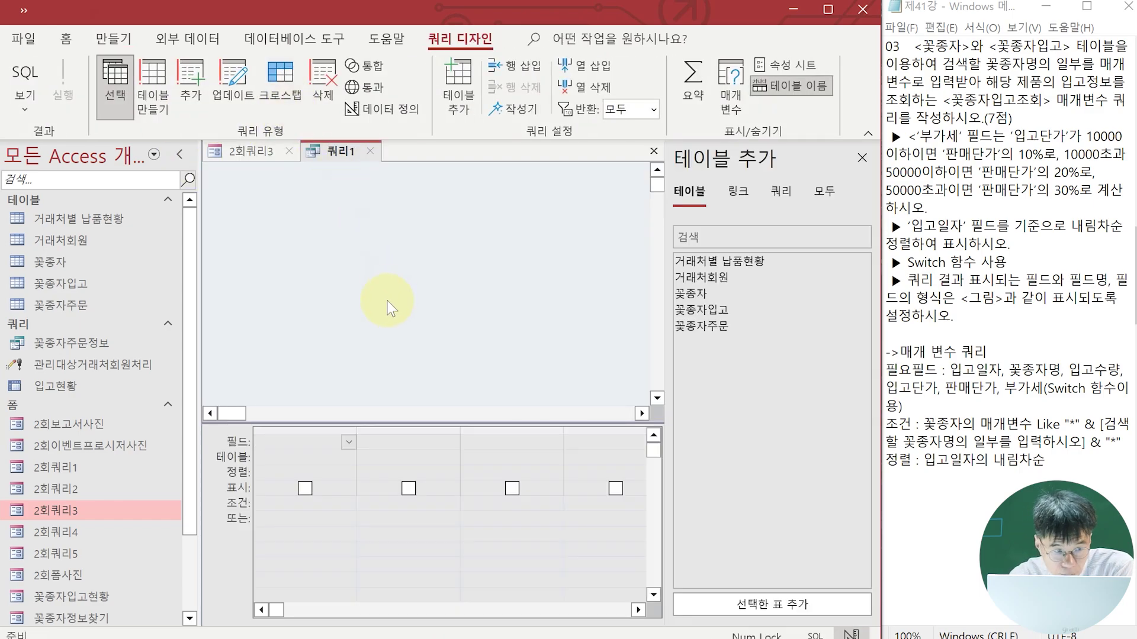
click(246, 152)
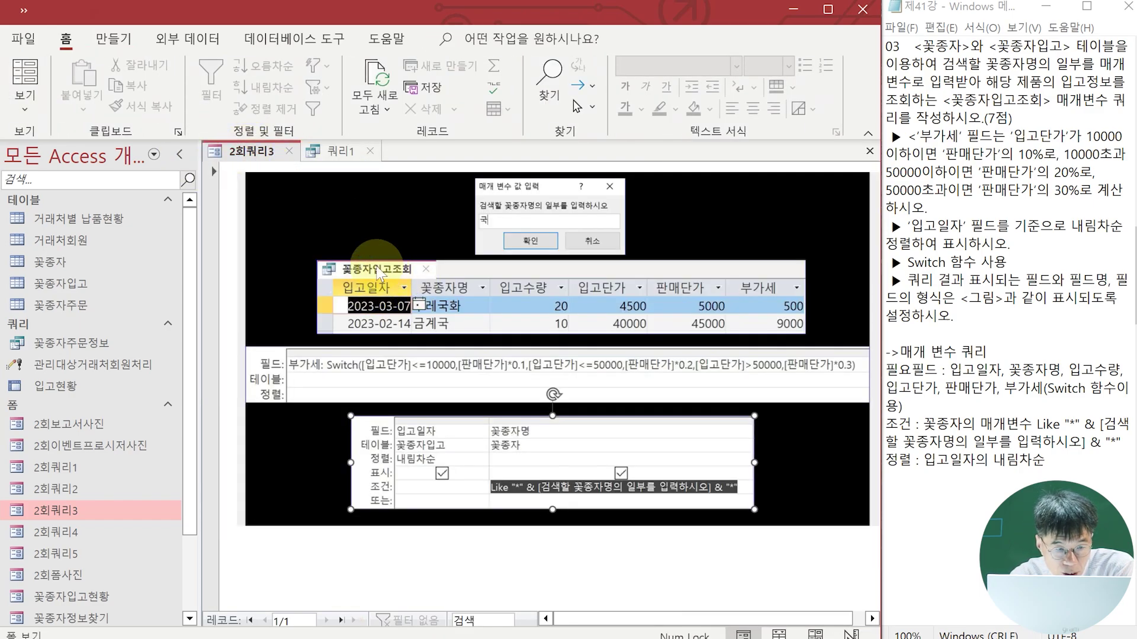
click(336, 152)
double_click(705, 295)
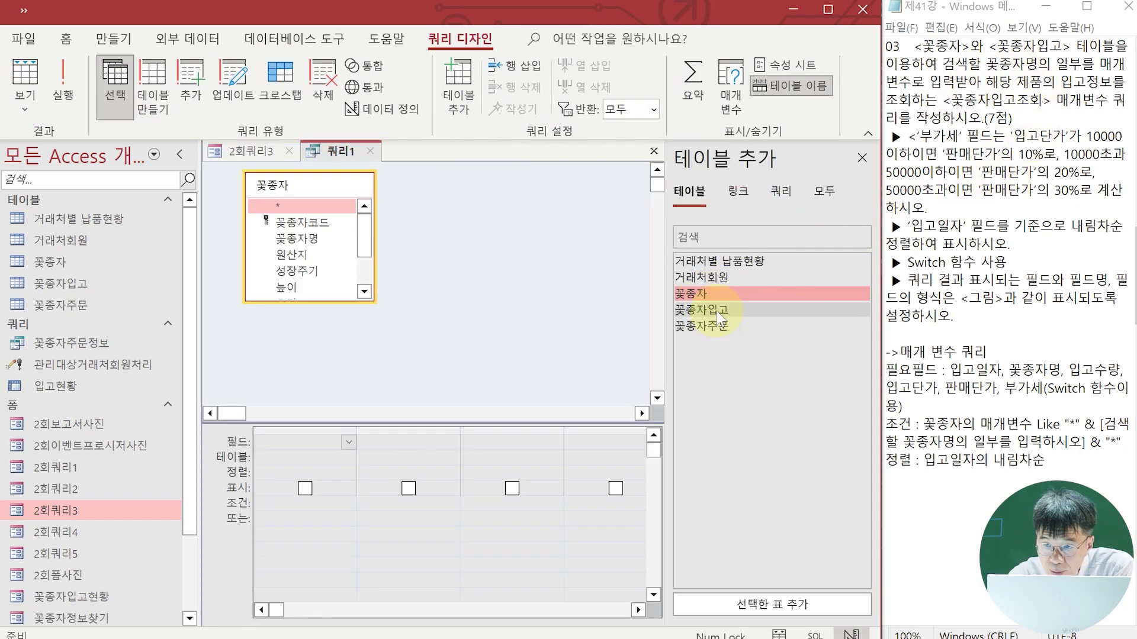
double_click(716, 310)
click(859, 160)
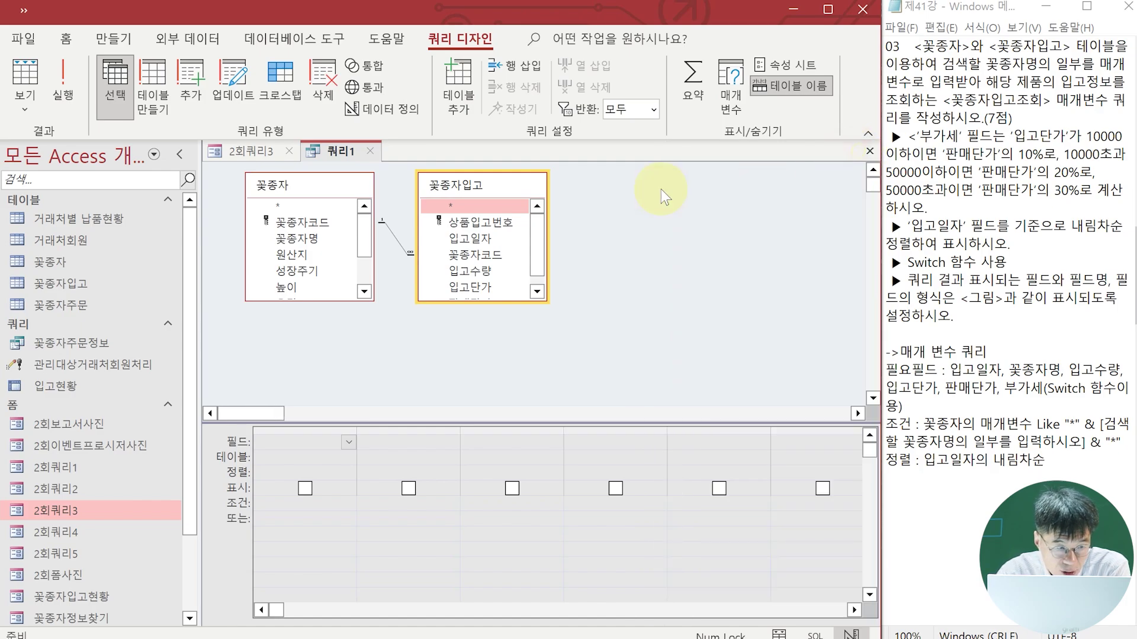
Following the 2회쿼리3 reference, add 입고일자 from 꽃종자입고 and 꽃종자명 from 꽃종자 to the query grid
click(231, 152)
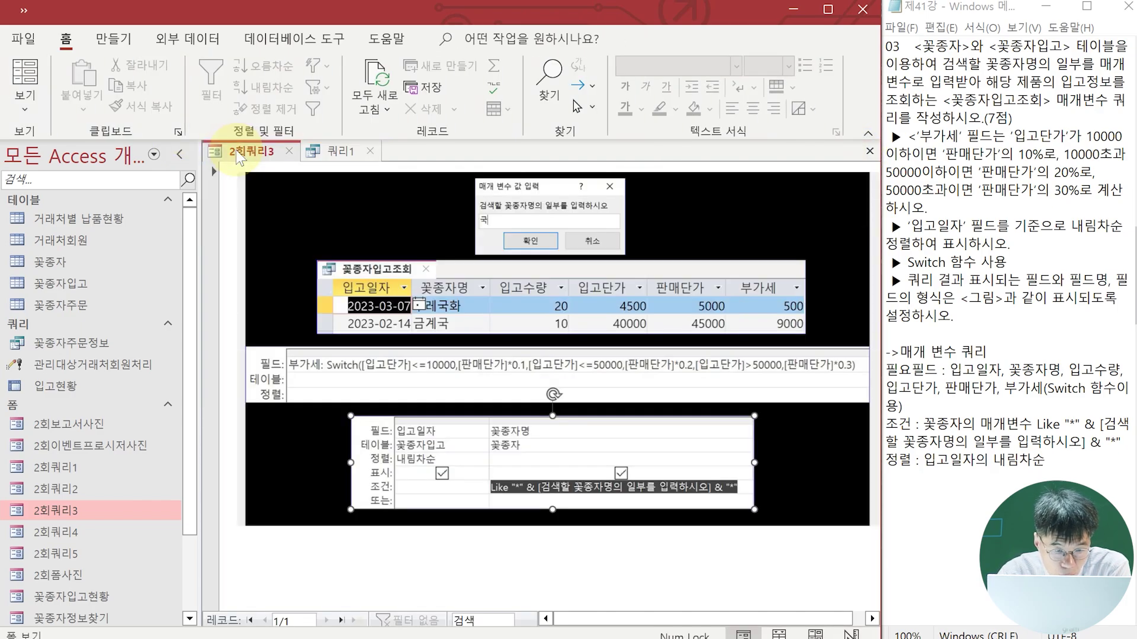
click(327, 151)
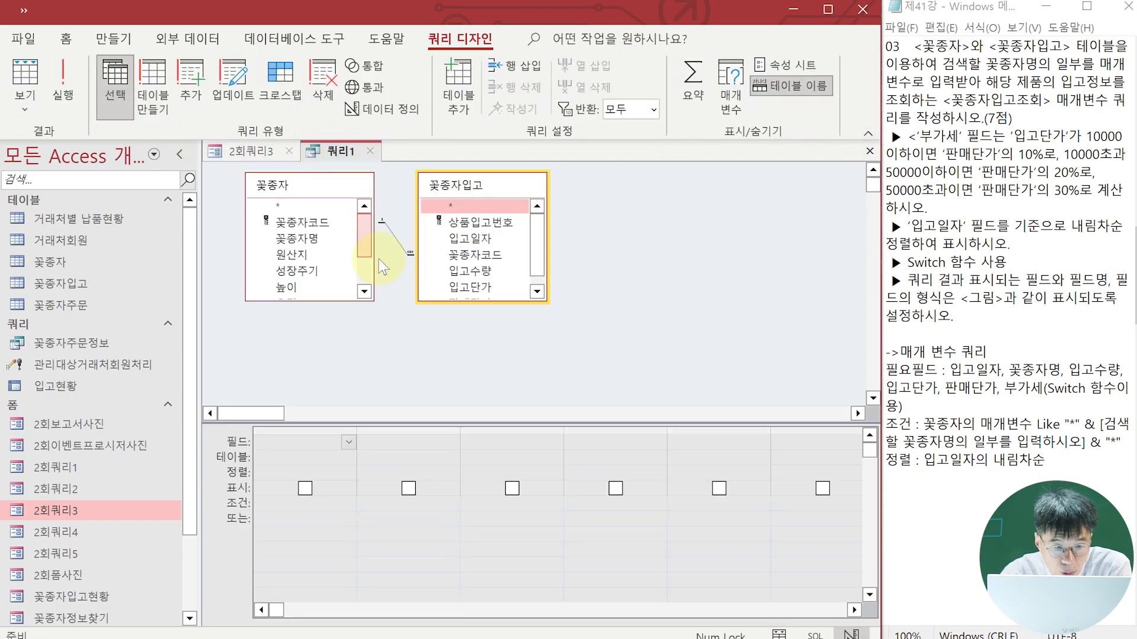
double_click(477, 239)
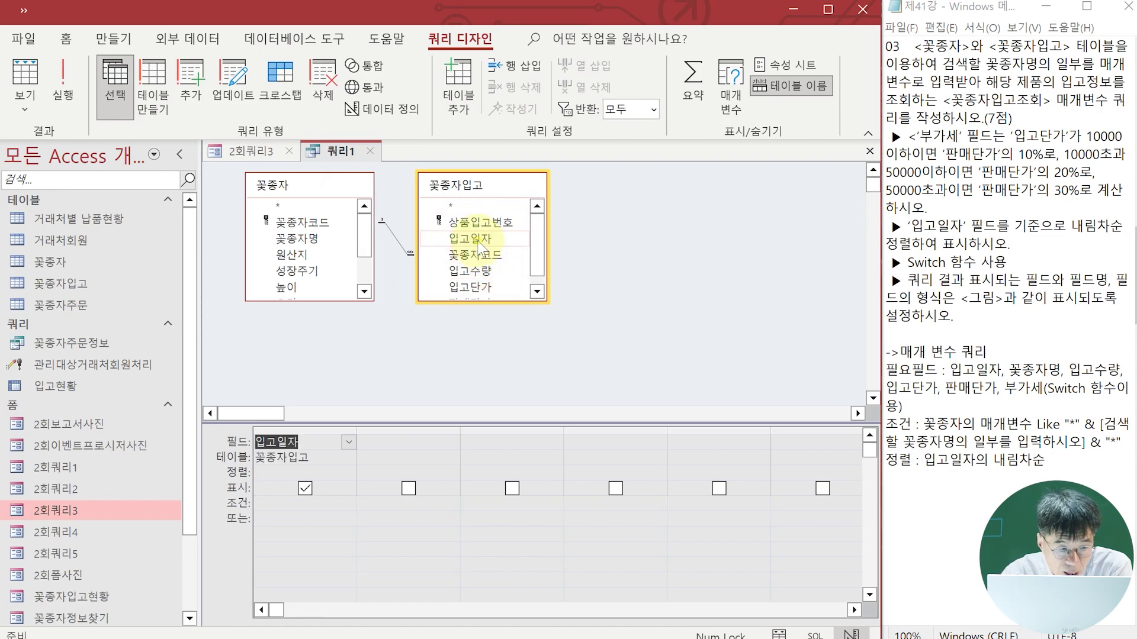
double_click(316, 241)
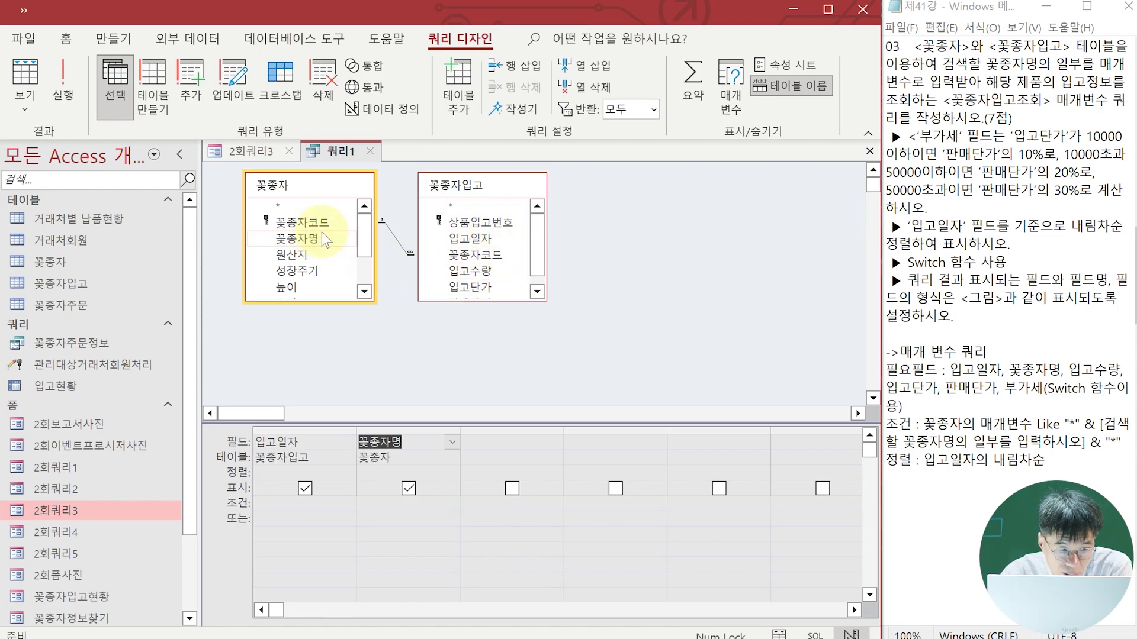
Add the 입고수량, 입고단가 and 판매단가 fields from the 꽃종자입고 table to the query grid
click(268, 151)
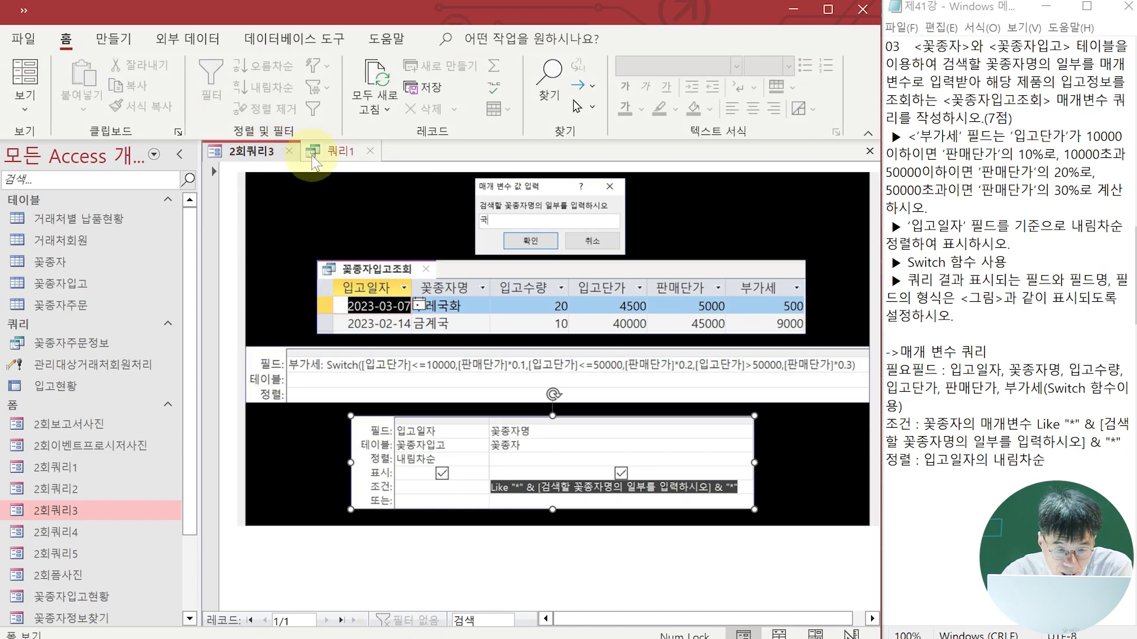
click(331, 154)
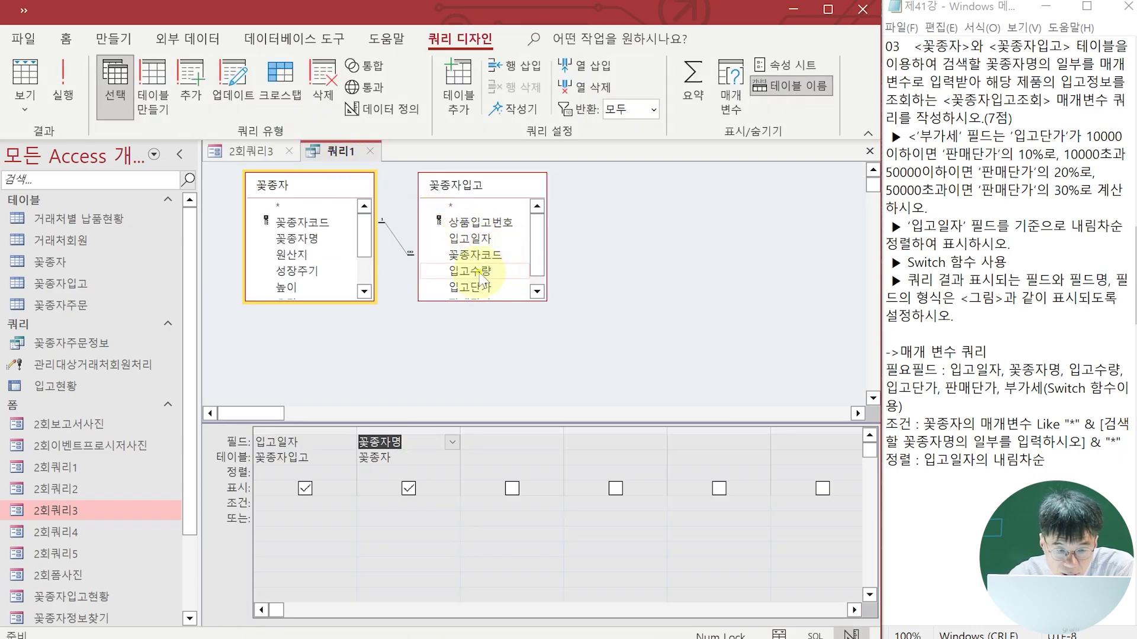
double_click(502, 272)
drag(538, 260, 538, 267)
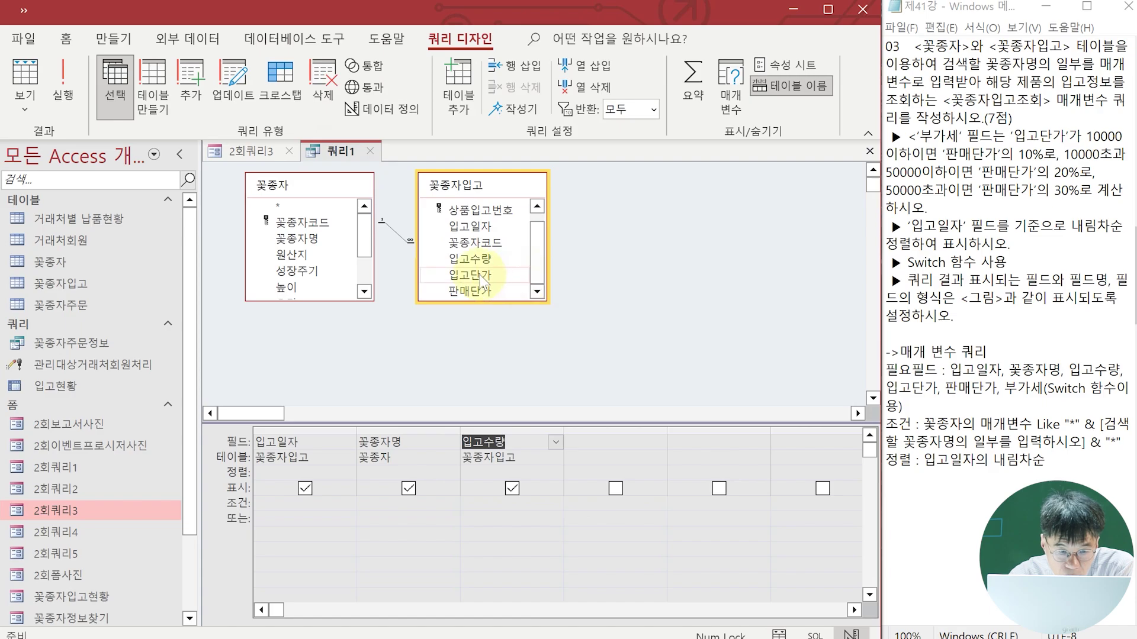
click(482, 276)
double_click(483, 278)
double_click(492, 289)
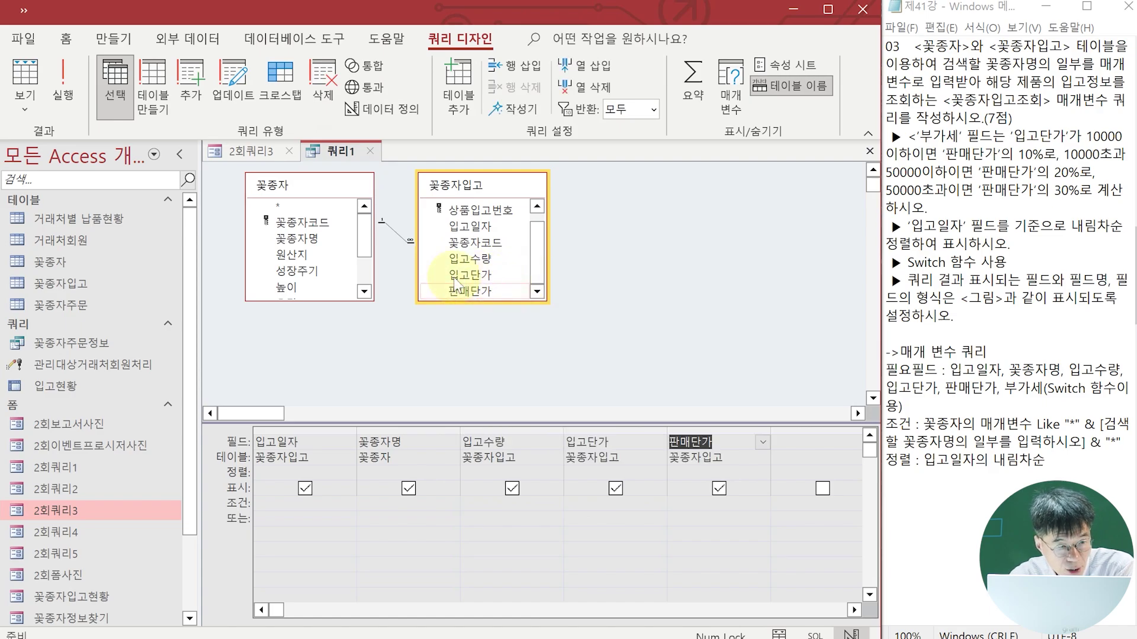
Check the 부가세 field in the 2회쿼리3 reference and widen the empty query column after 판매단가 to fit a long expression
click(259, 161)
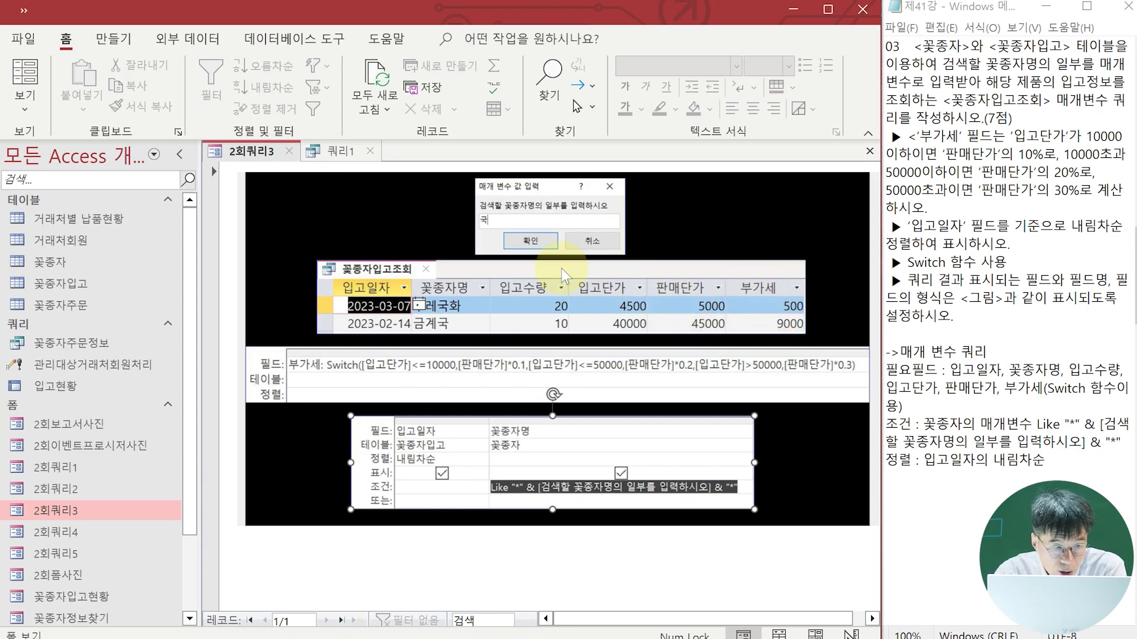
click(335, 155)
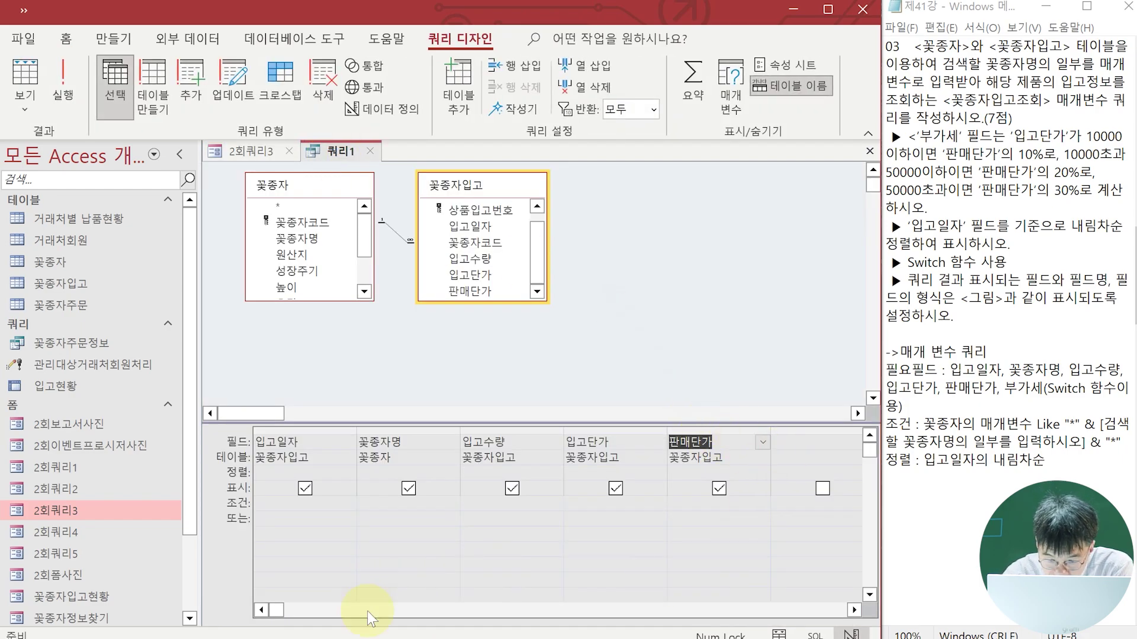
click(853, 609)
click(853, 610)
click(853, 610)
click(854, 610)
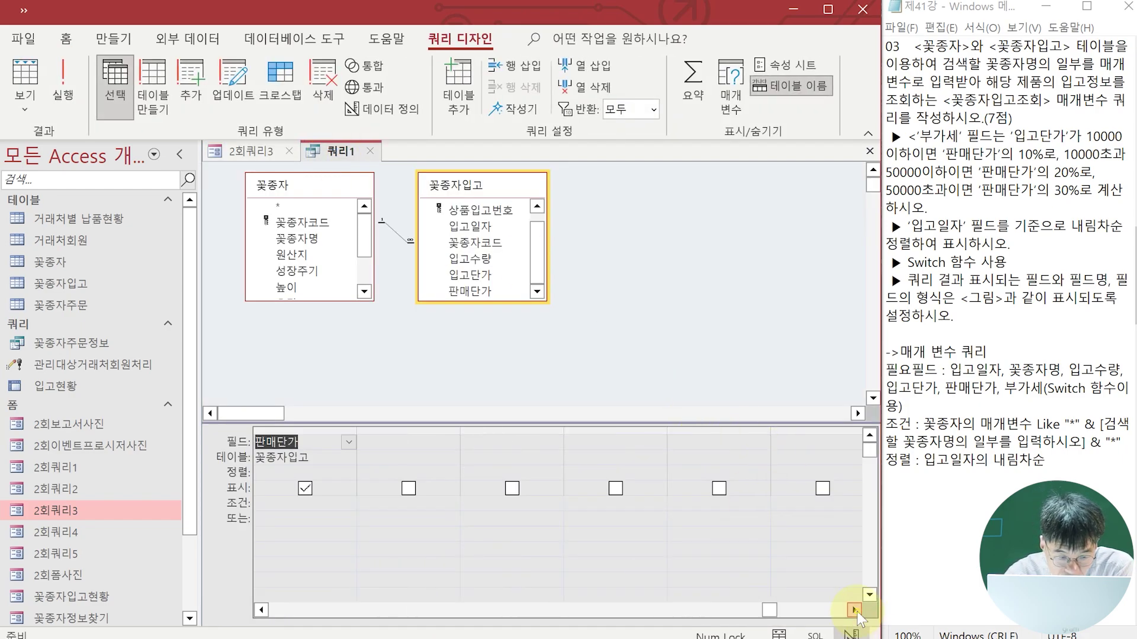
drag(459, 433, 839, 457)
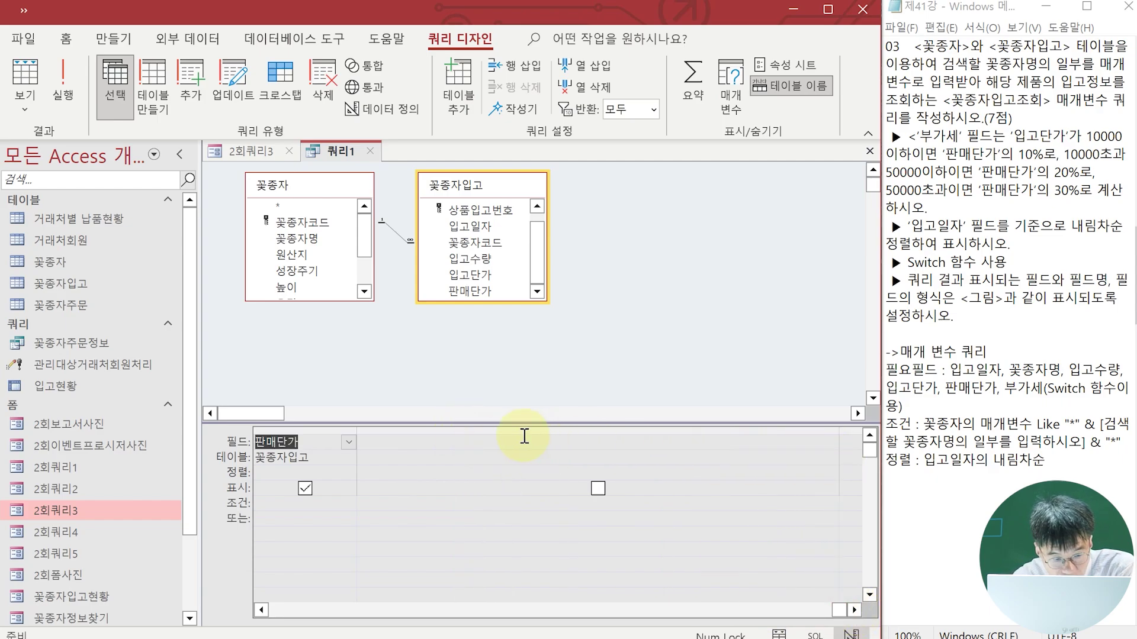
Start a calculated 부가세 field in the empty column with the expression switch([입고단가]<=10000,[판매단가]*0.1,
click(403, 440)
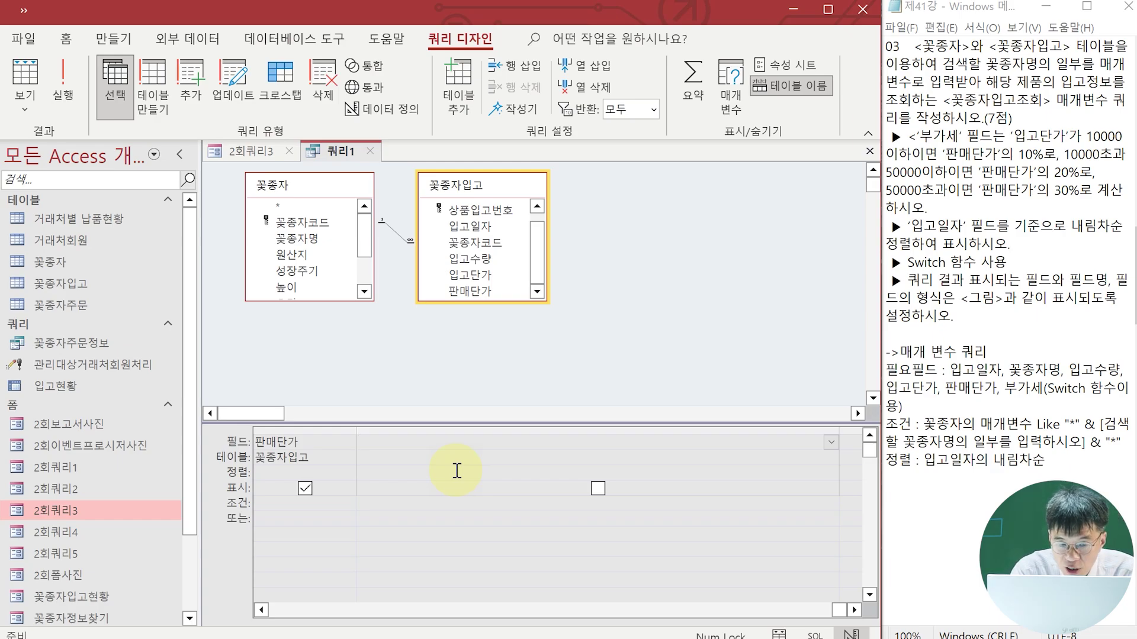
text(부가세 : switch([)
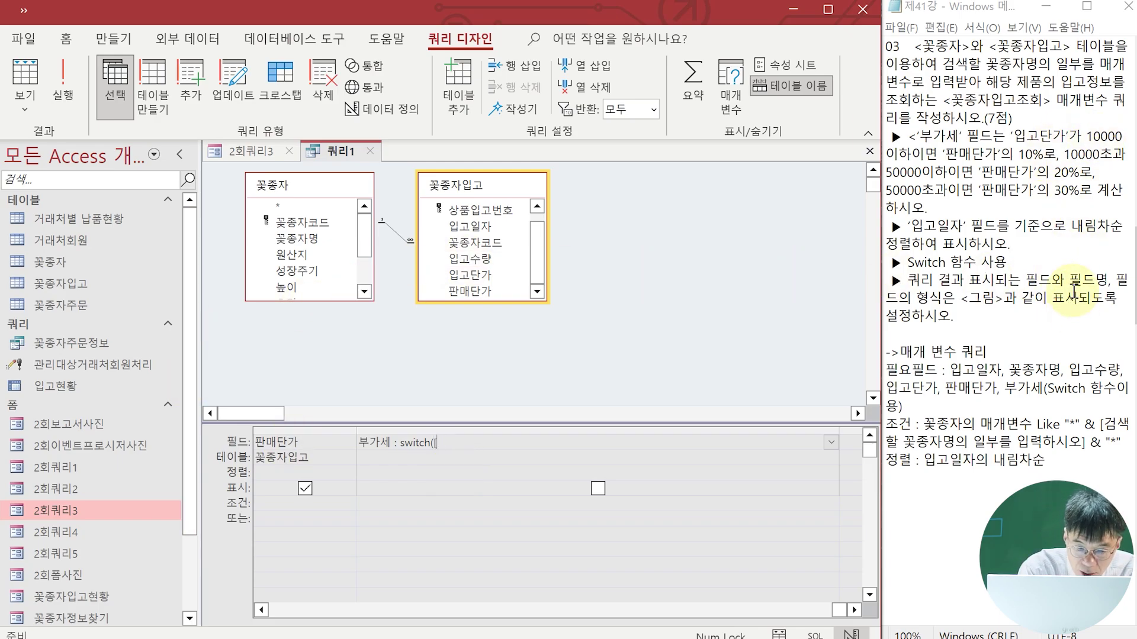
text(입고단가)
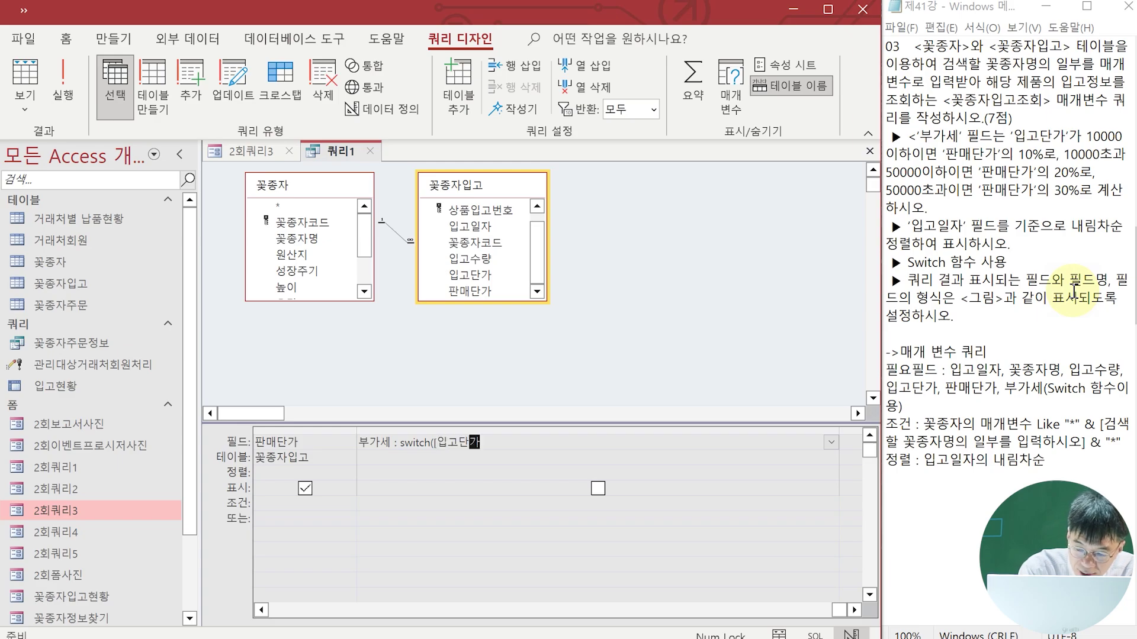
text(]<=10000,[)
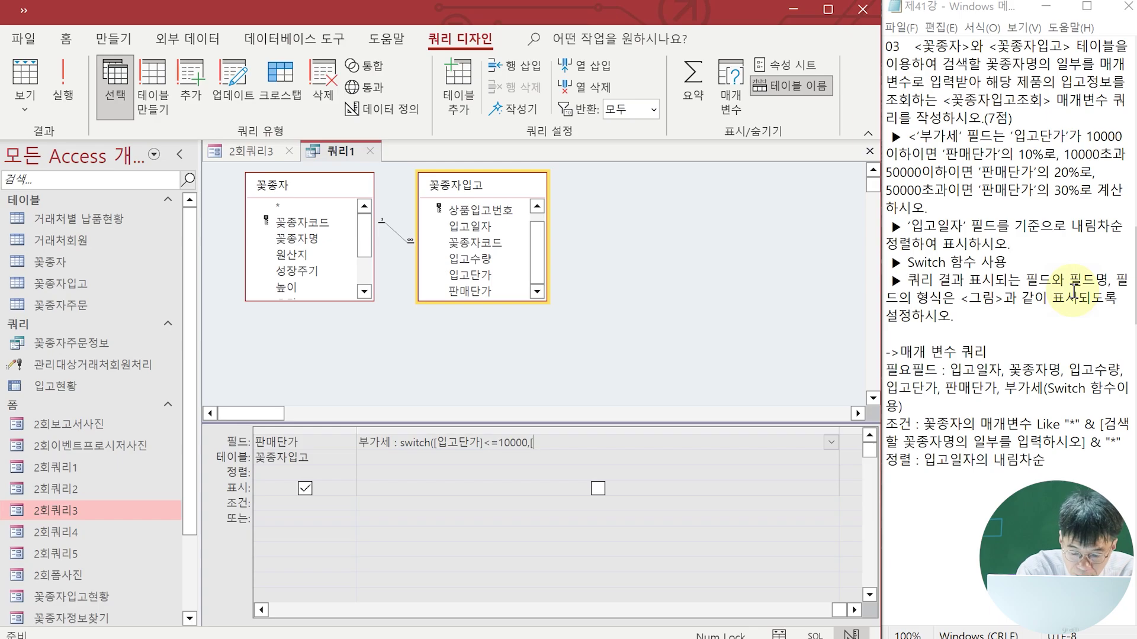
text(ㅍㄴ매단가)
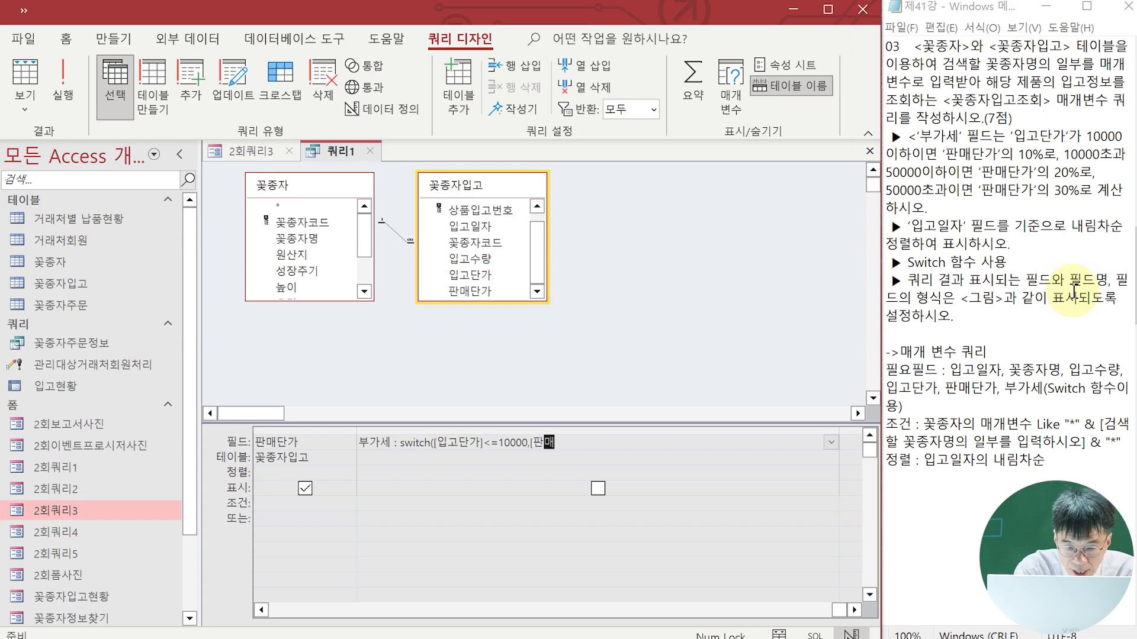
text(]*0.1,)
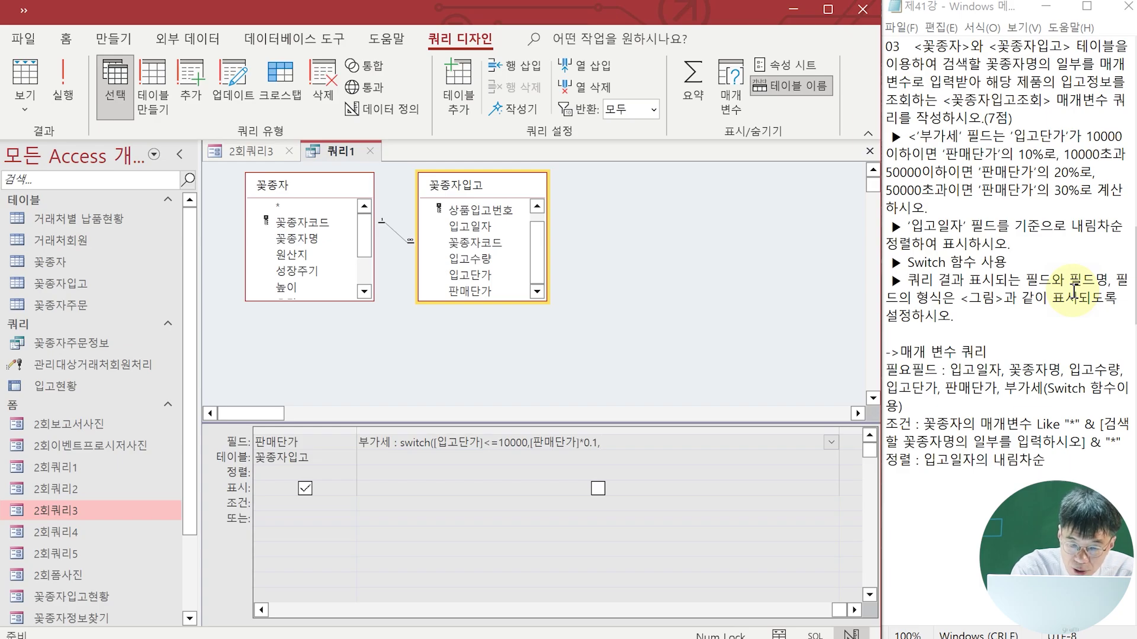
Extend the 부가세 Switch expression with the second condition and result, [입고단가]<=50000,[판매단가]*0.2,
text(입고단가)
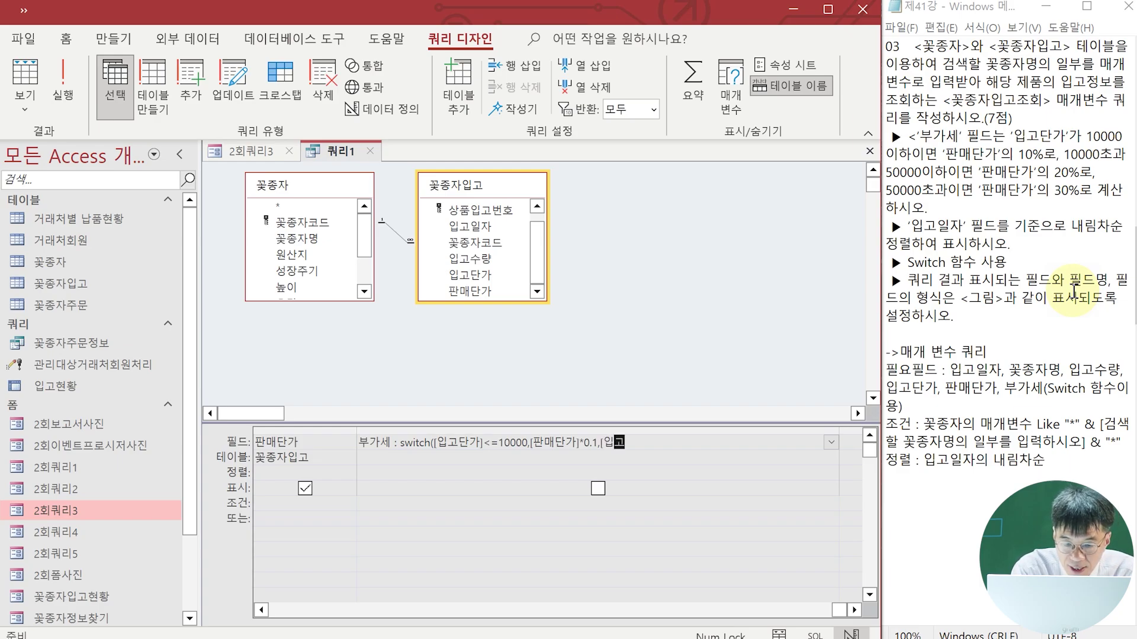
text(]<=50000,)
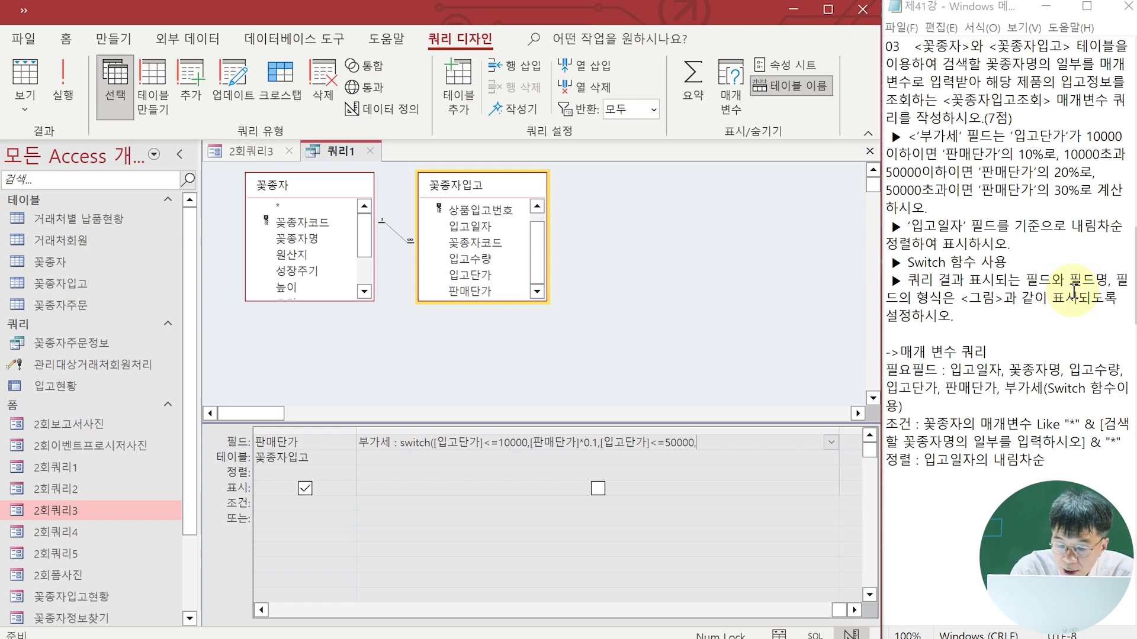
text([판매)
text(가]*0.2)
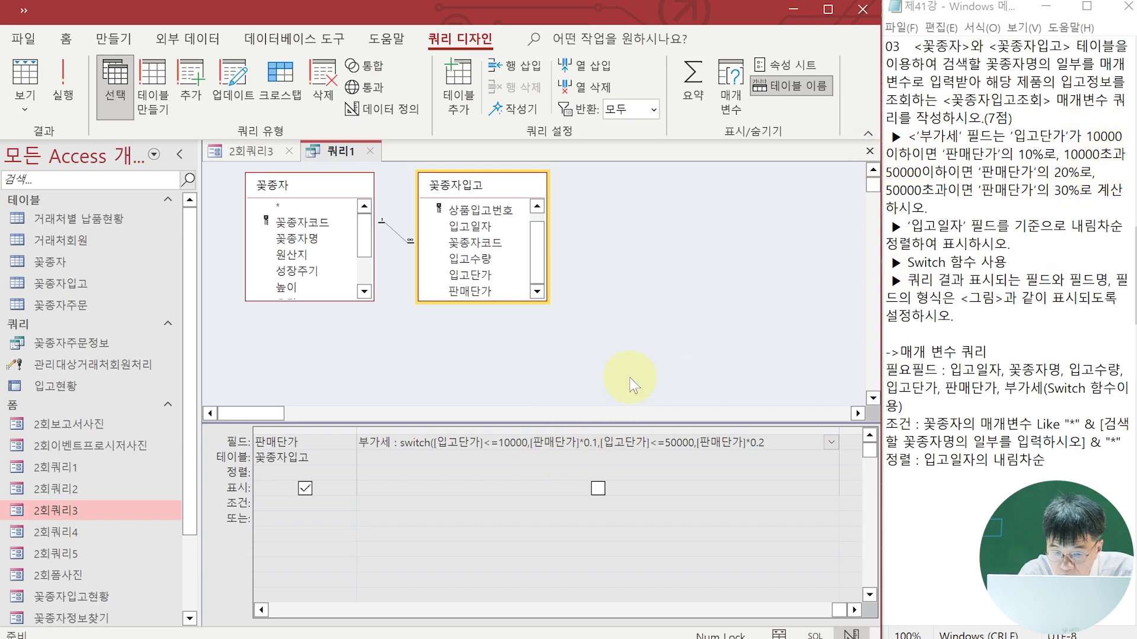
text(,)
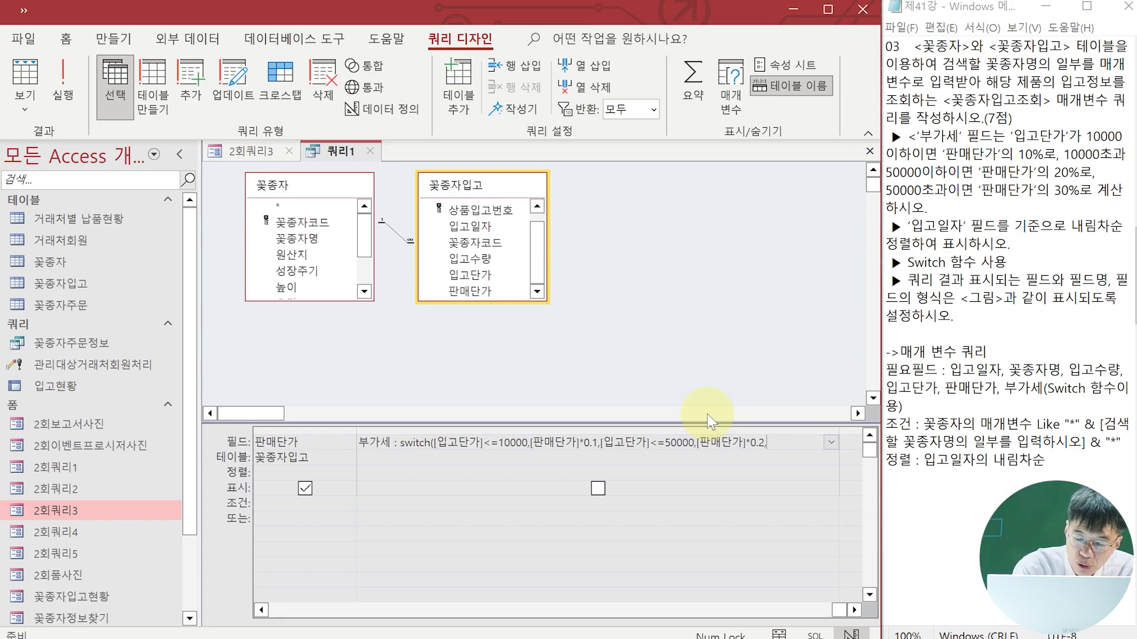
Complete the 부가세 Switch expression with the last condition and result, [입고단가]>50000,[판매단가]*0.3, and the closing parenthesis
text([)
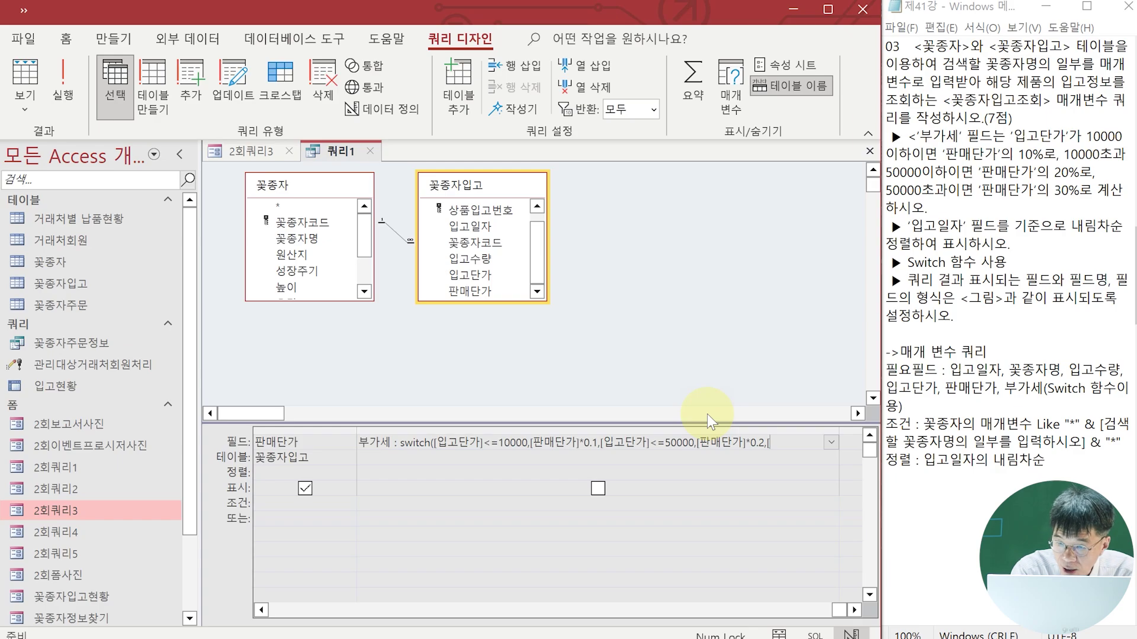
text(입고단)
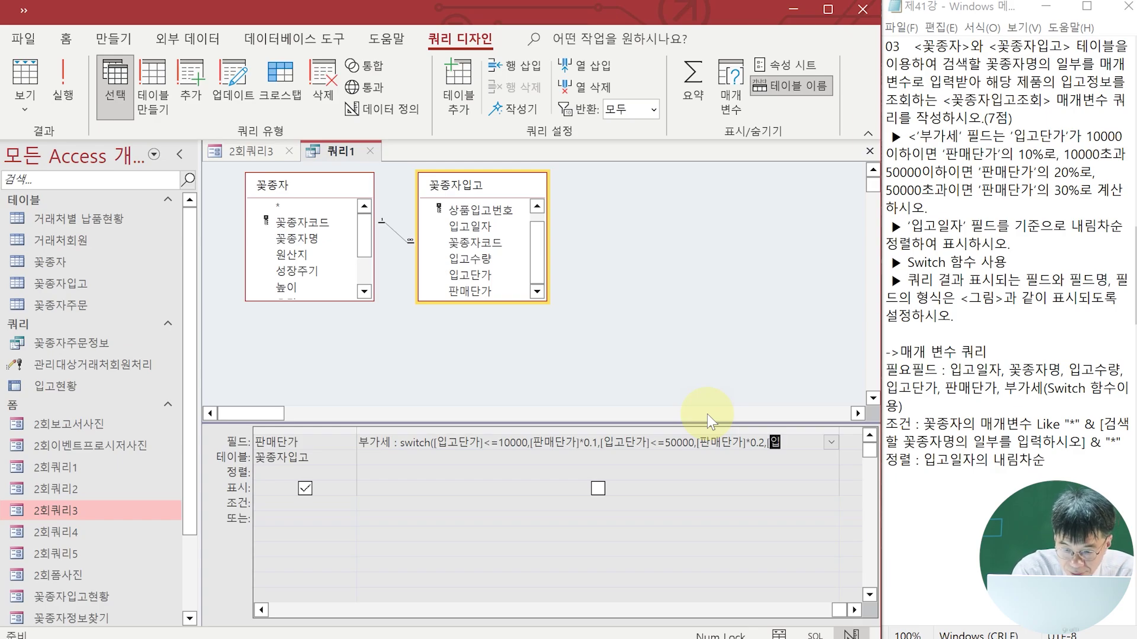
text(가])
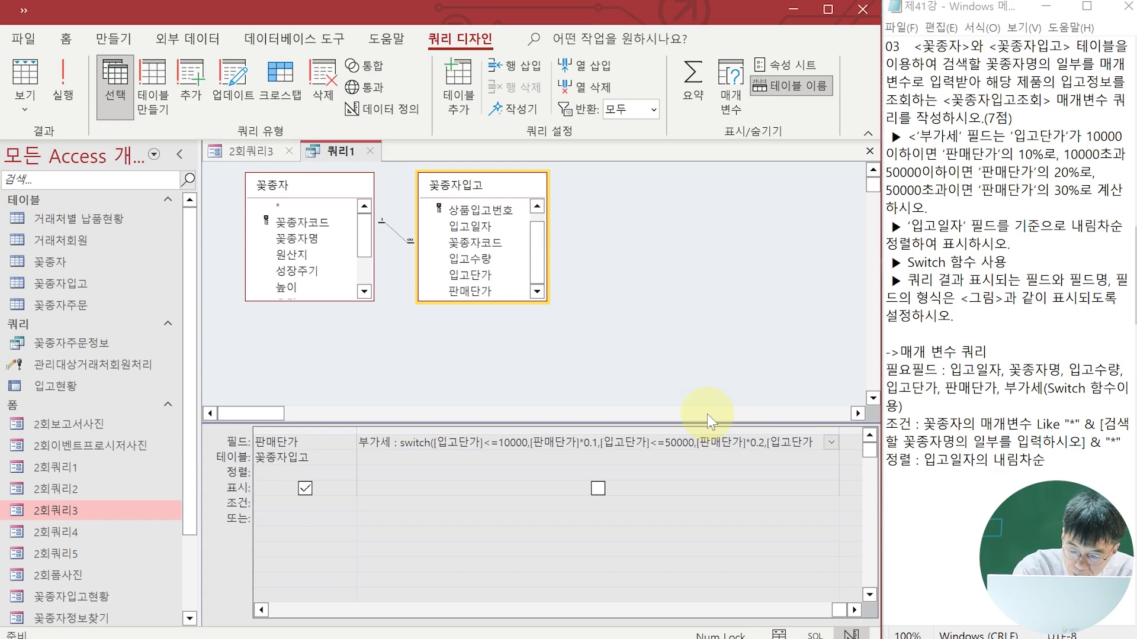
text(>5000)
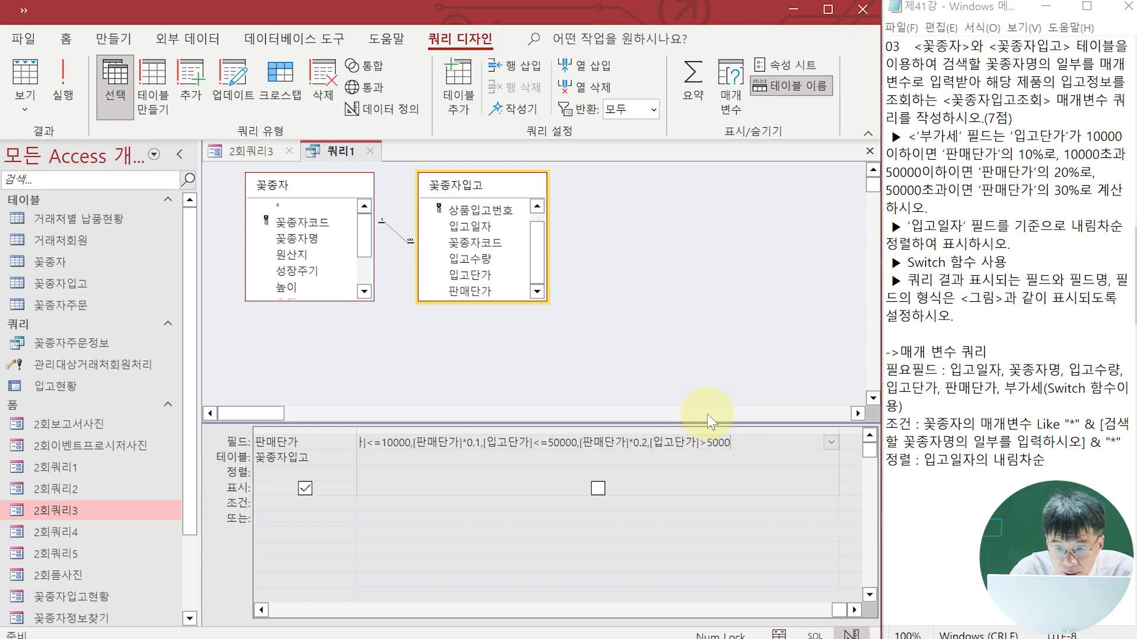
text(0,[판매)
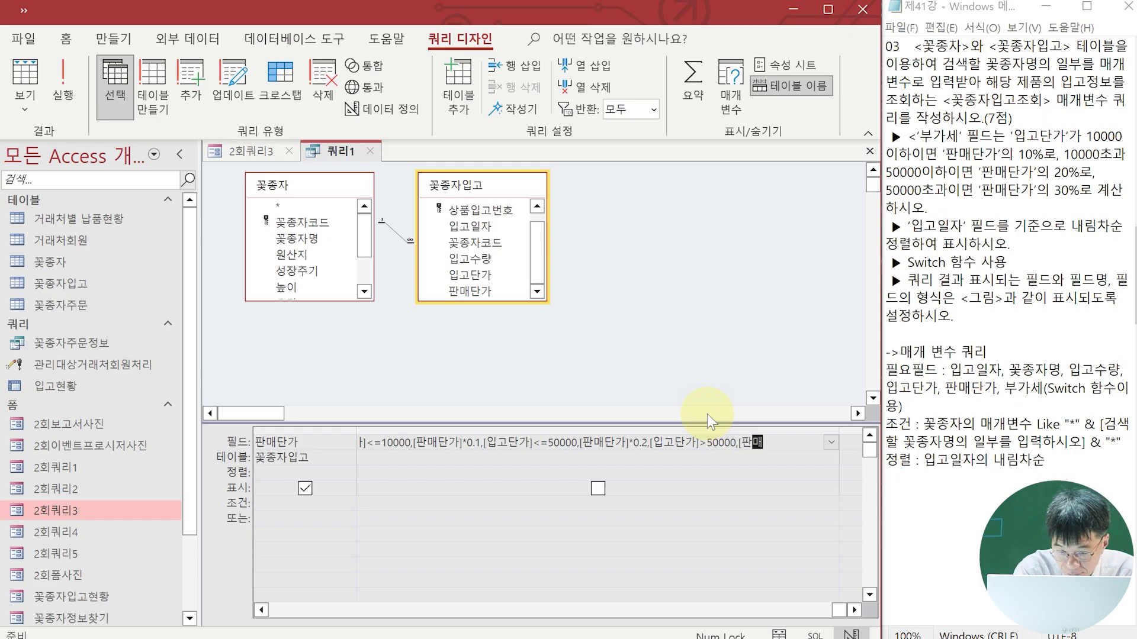
text(다단가]*)
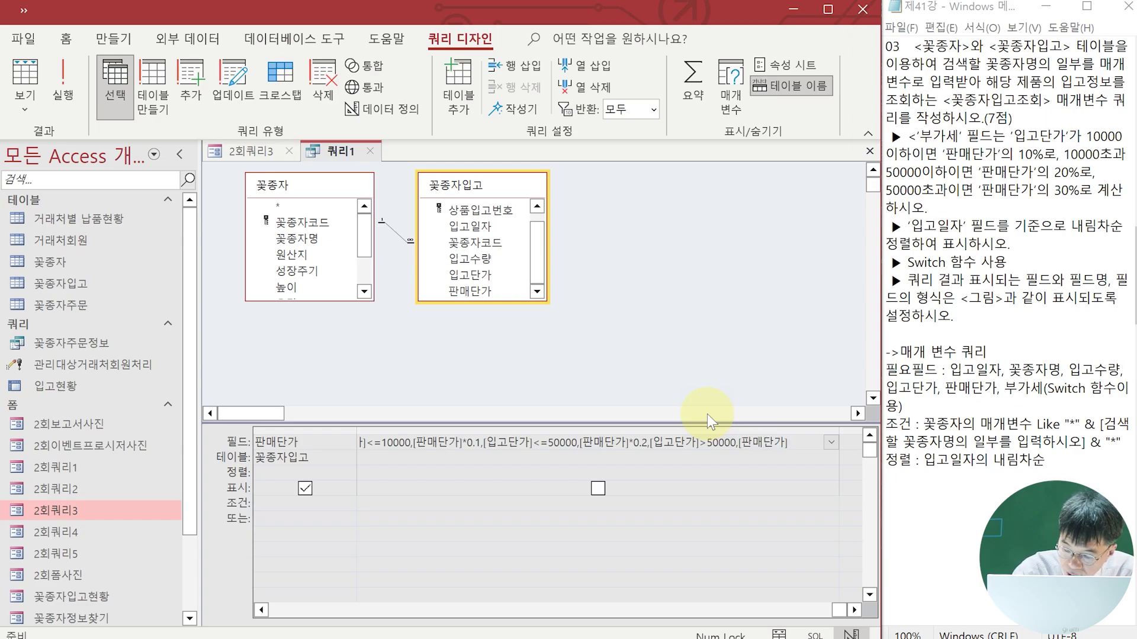
text(0.3)
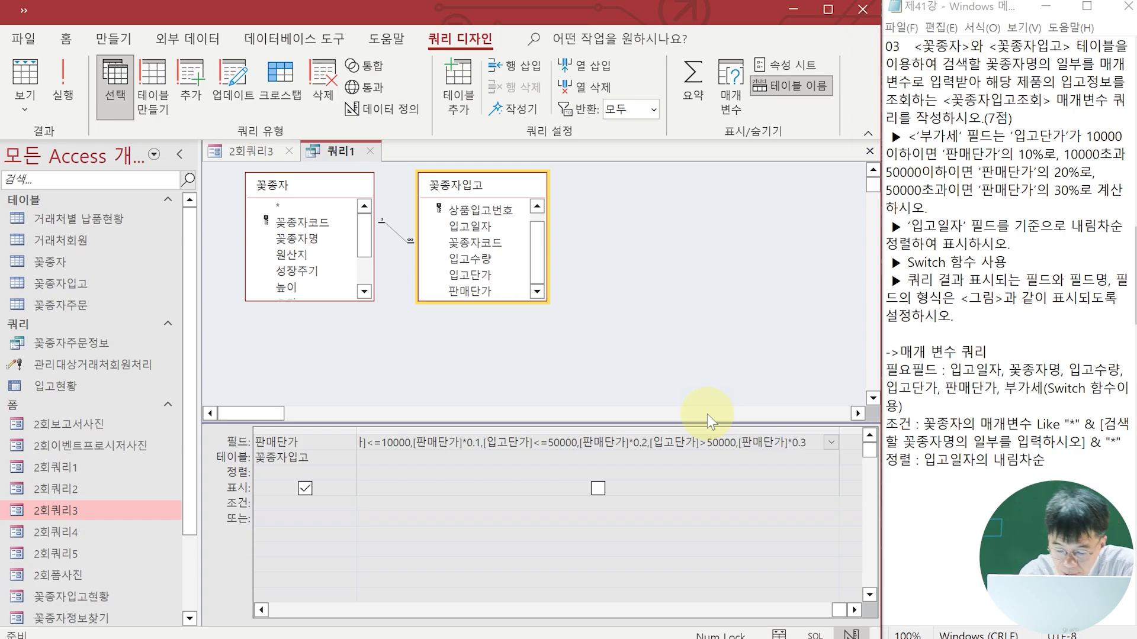
text())
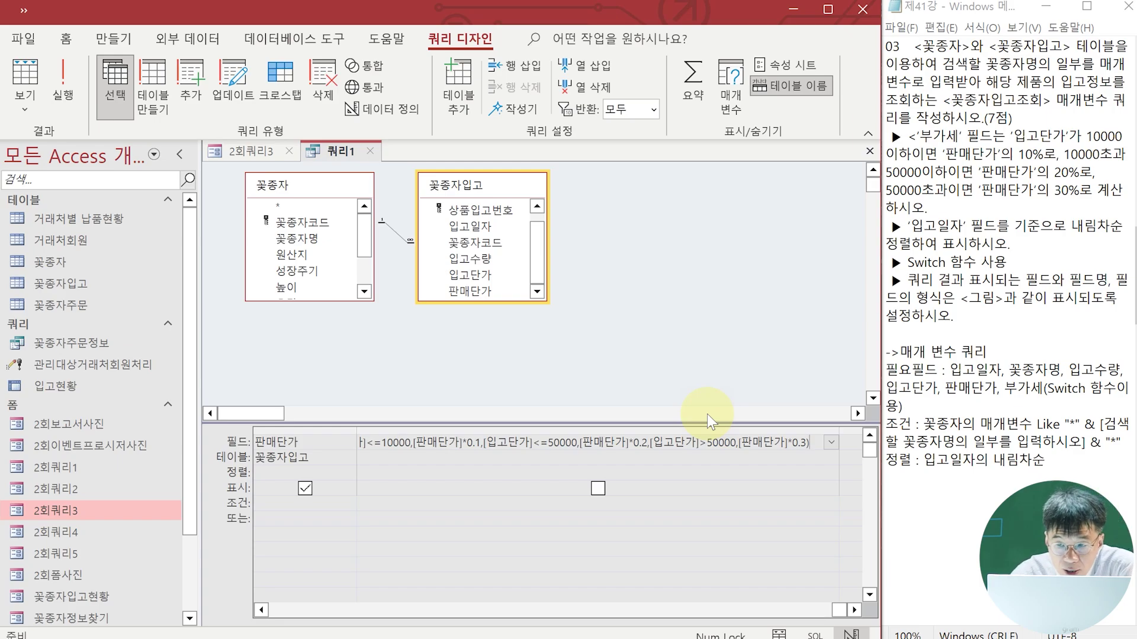
Narrow the 부가세 column in the query grid and set the 입고일자 field's sort order to descending (내림차순)
key(Return)
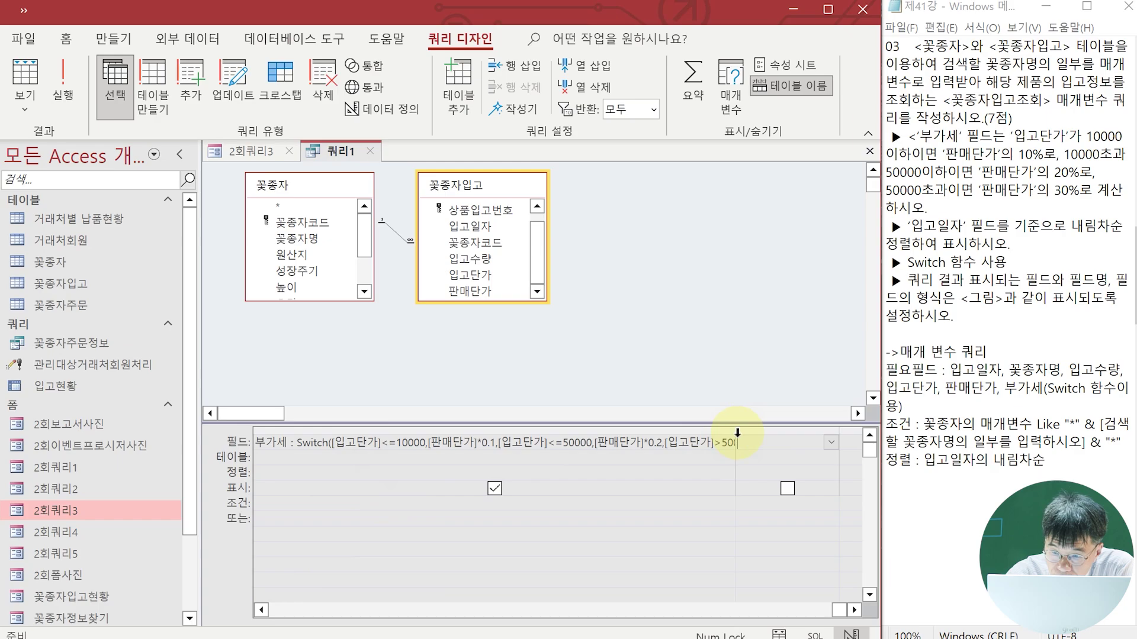
drag(736, 434, 389, 462)
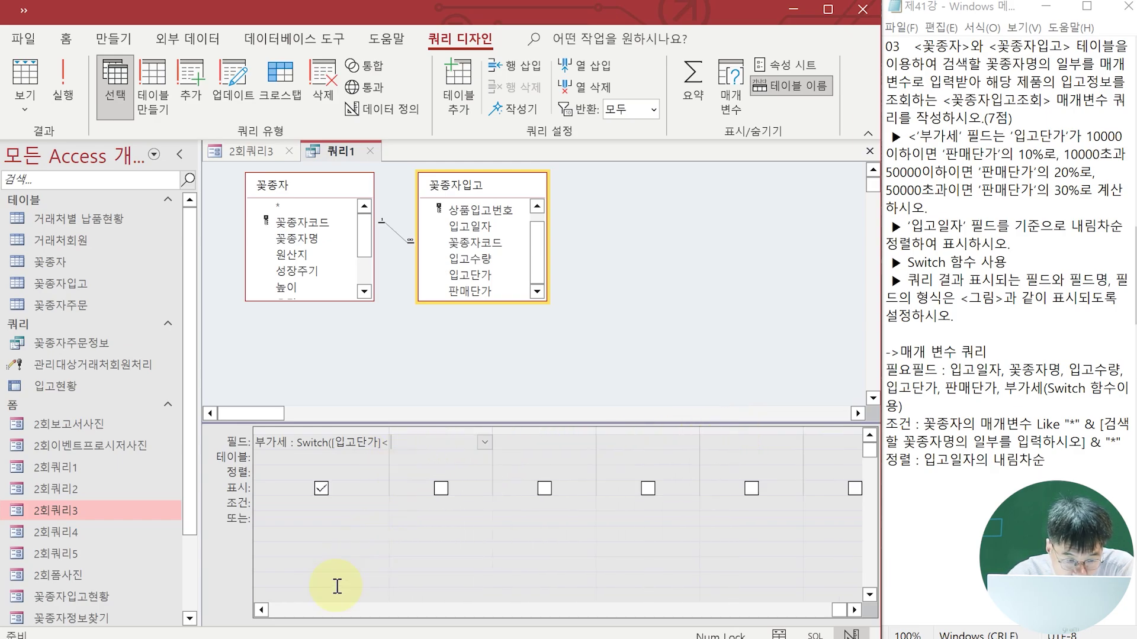
click(257, 610)
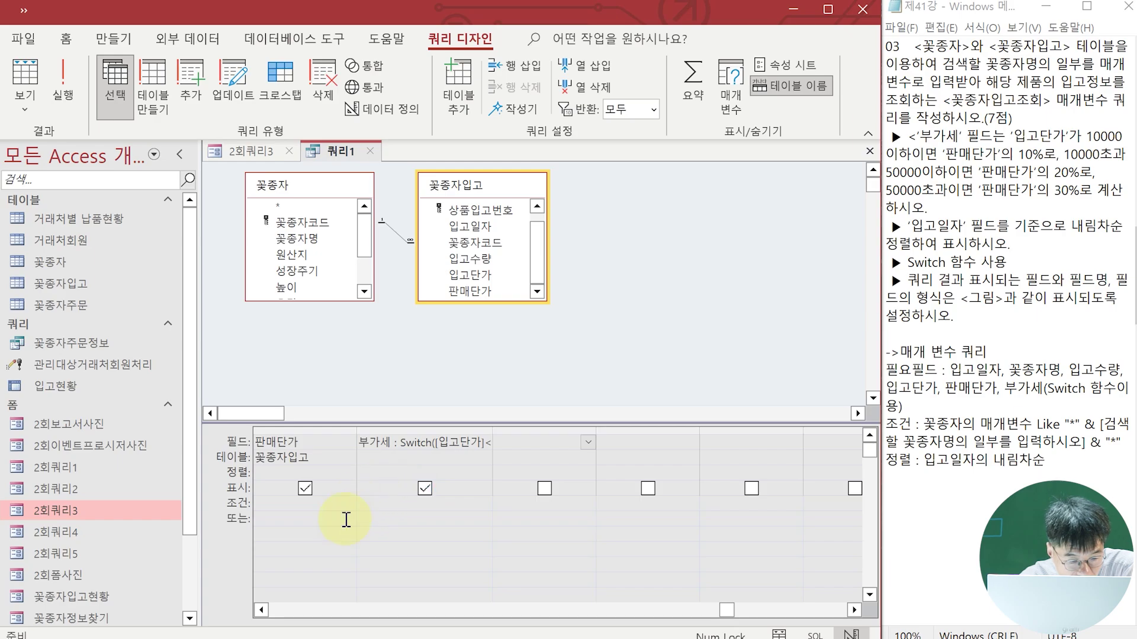
click(261, 609)
click(262, 610)
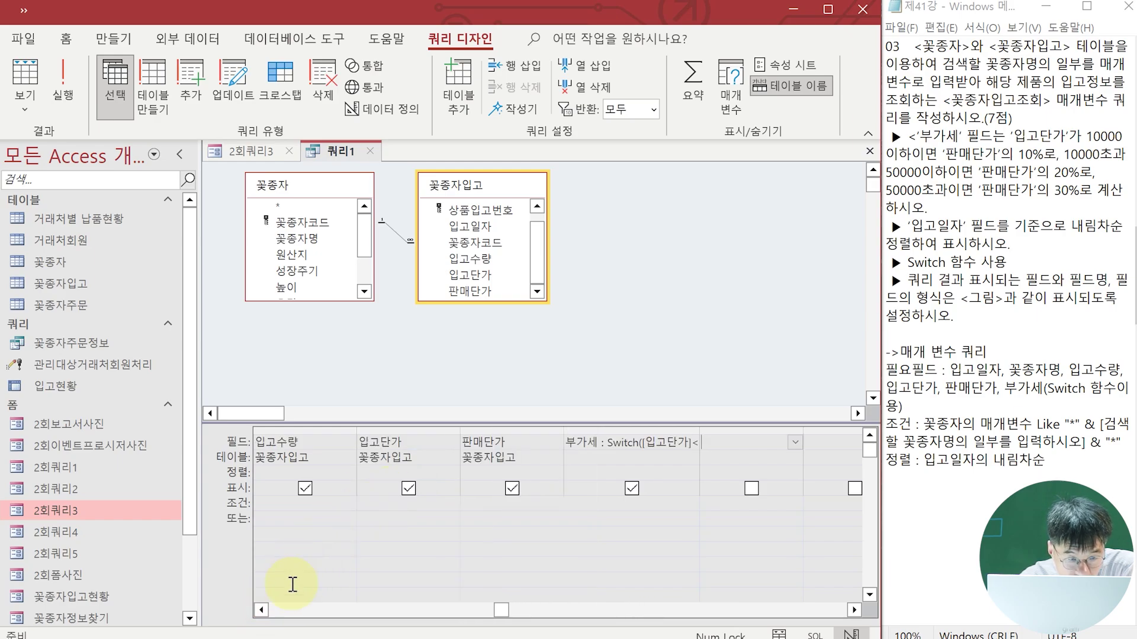
click(261, 610)
click(261, 610)
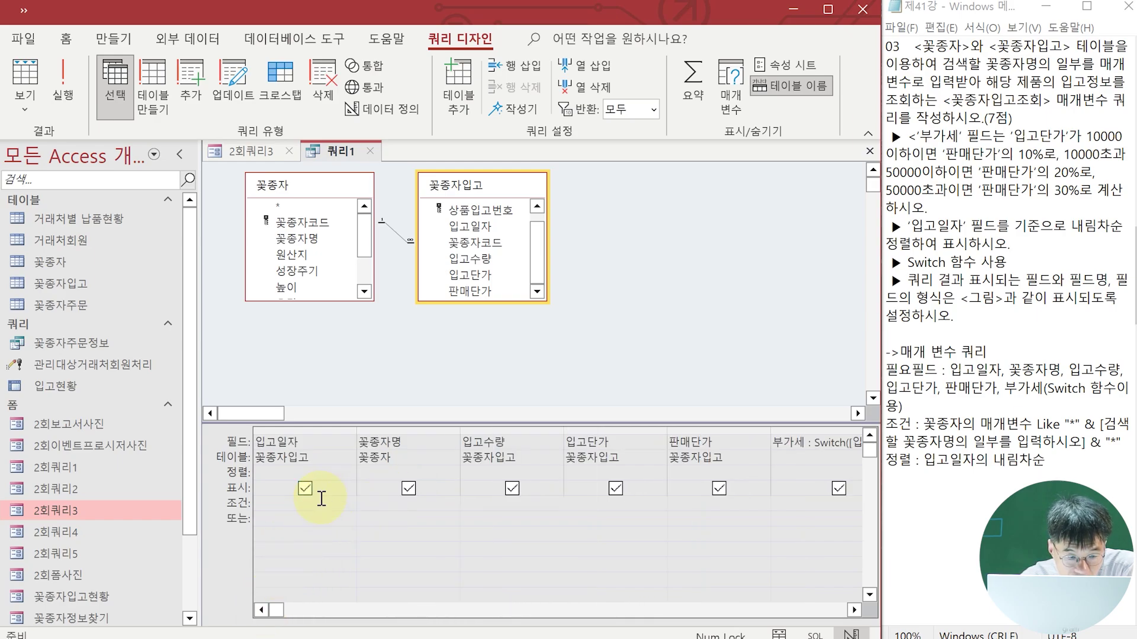
click(347, 474)
click(348, 473)
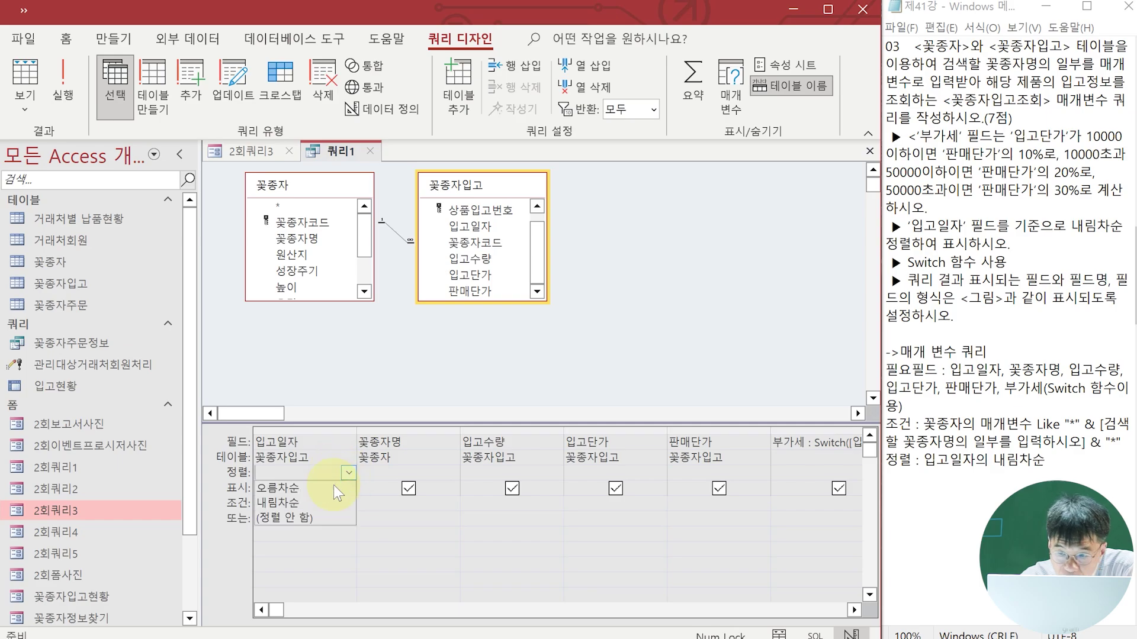
click(318, 504)
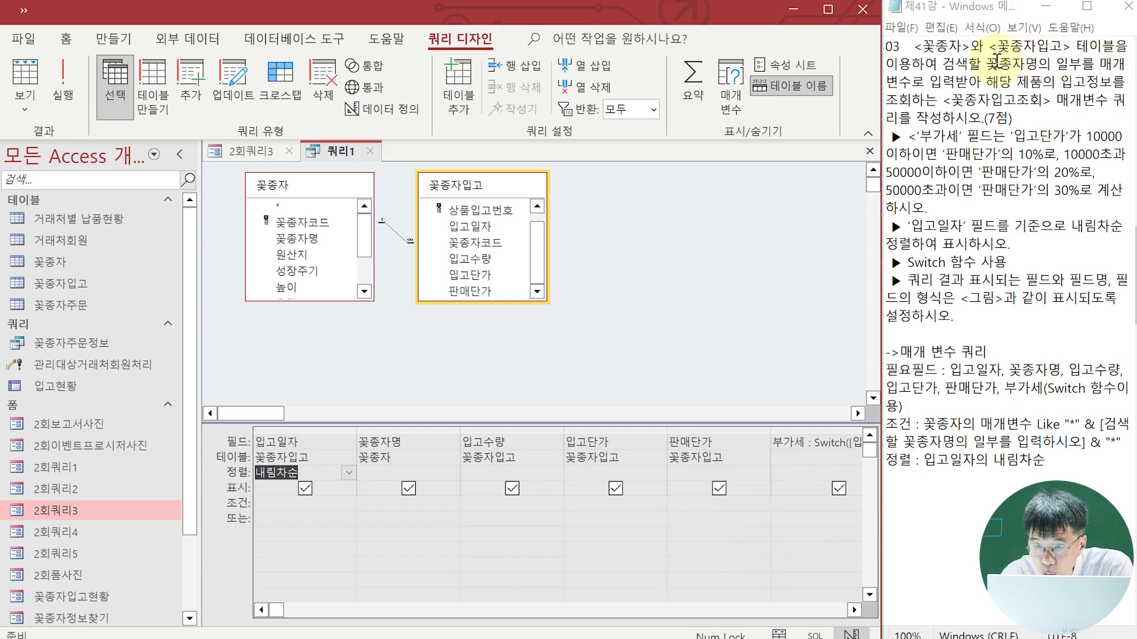
Add 꽃종자명 from the 꽃종자 table to the empty column after 부가세 and exclude it from the displayed output
click(849, 610)
click(849, 610)
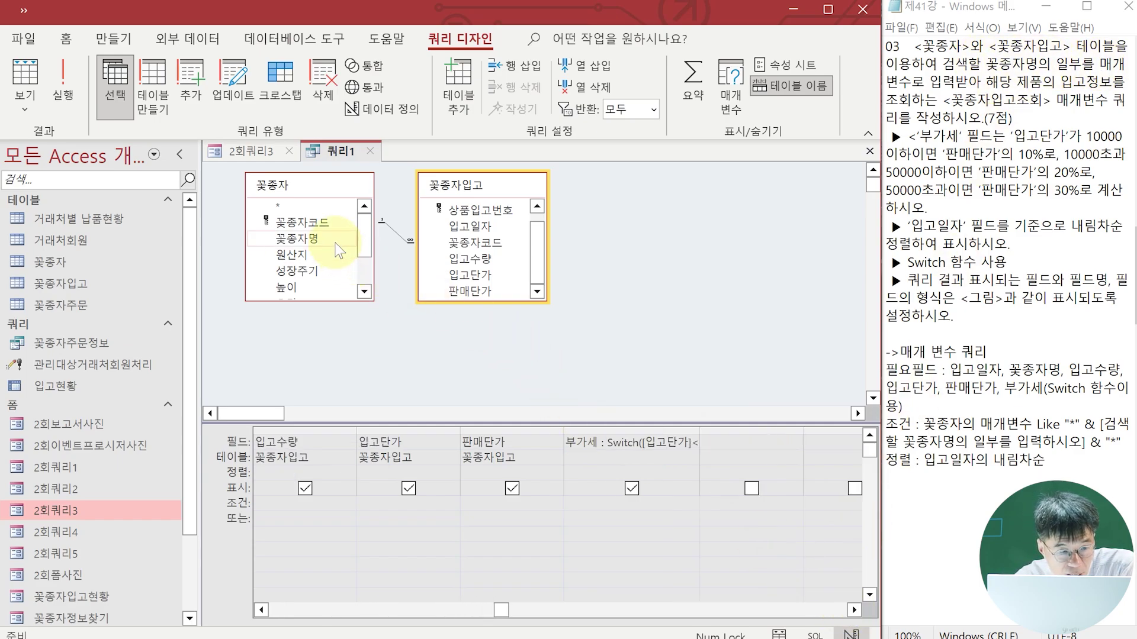
click(316, 238)
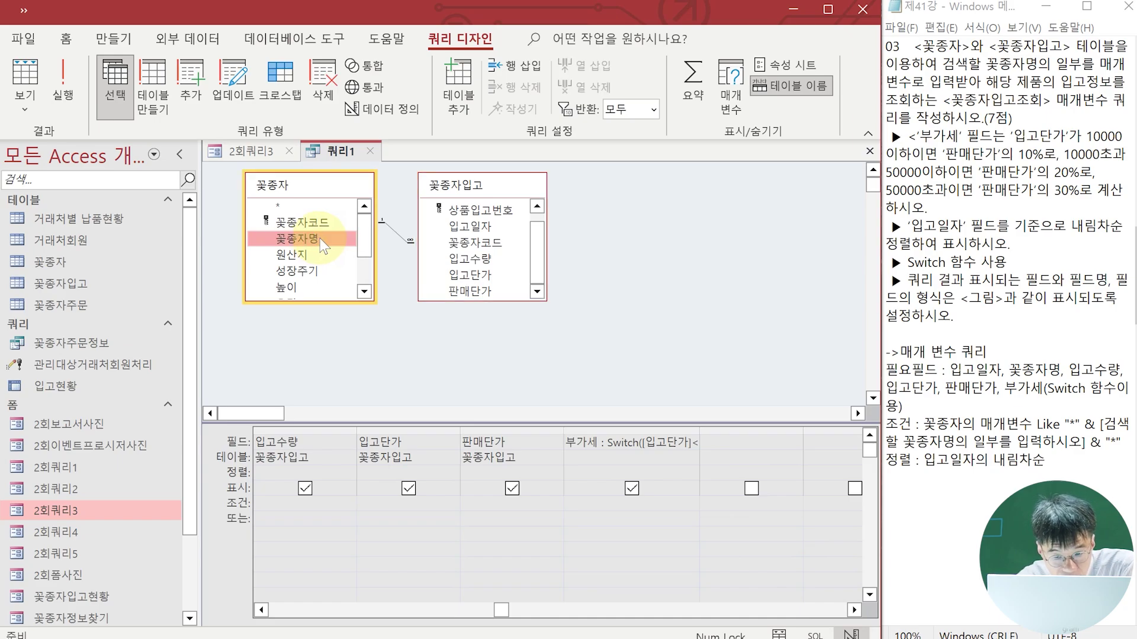
drag(325, 245, 722, 444)
click(748, 489)
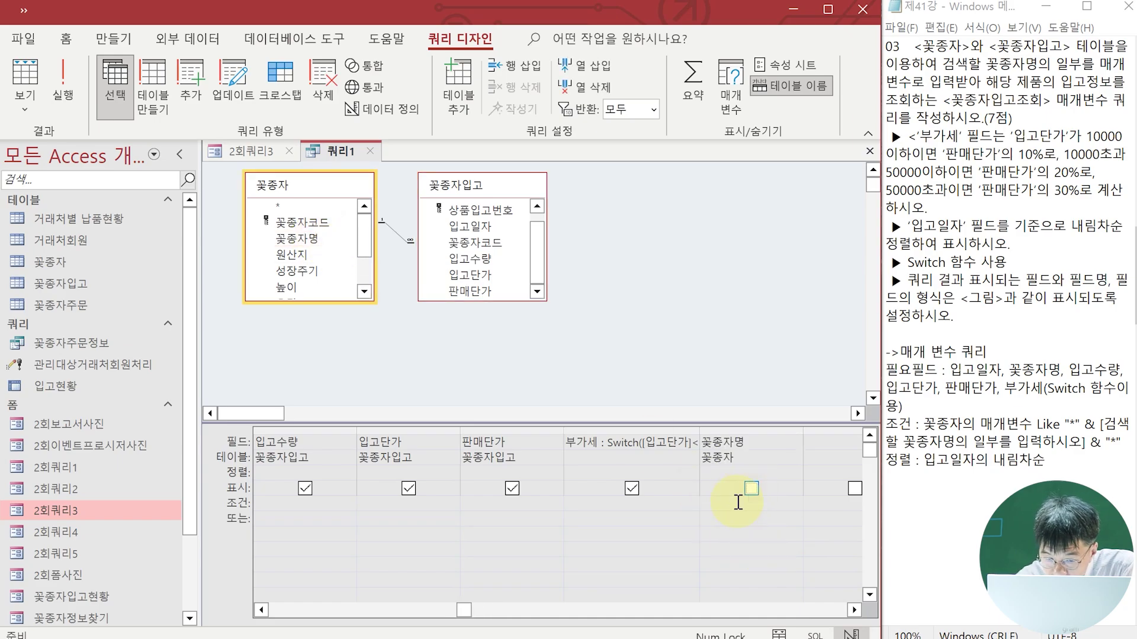
Enter the criterion like "*" [검색할 꽃종자명의 일부를 입력하시오] & "*" for the hidden 꽃종자명 field, checking the wording in 2회쿼리3
click(715, 508)
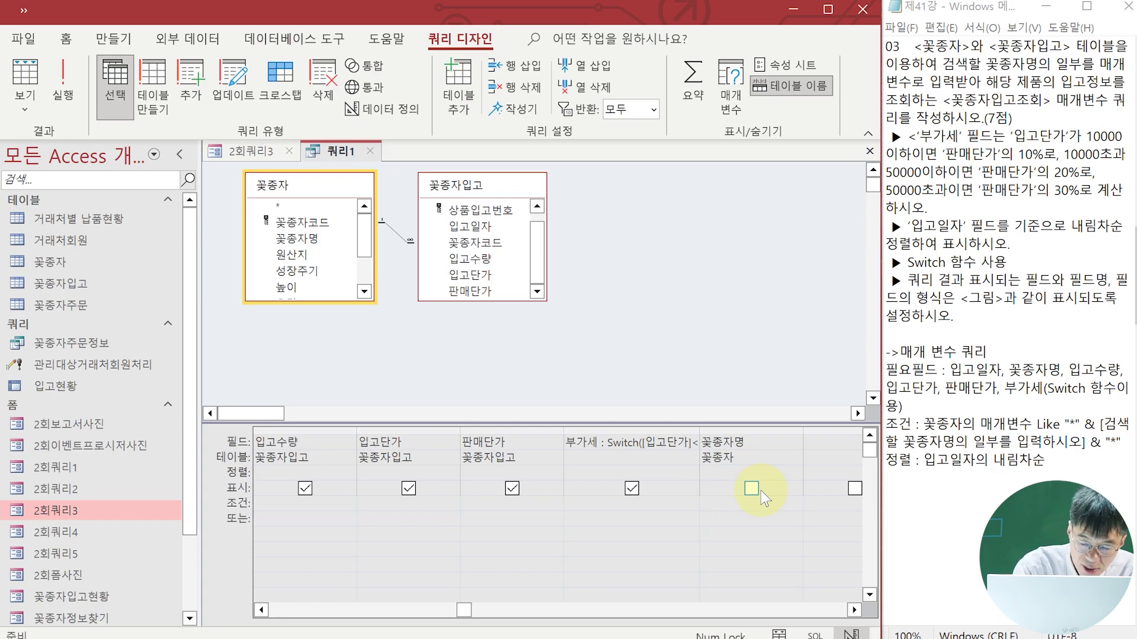
text(like "*" [)
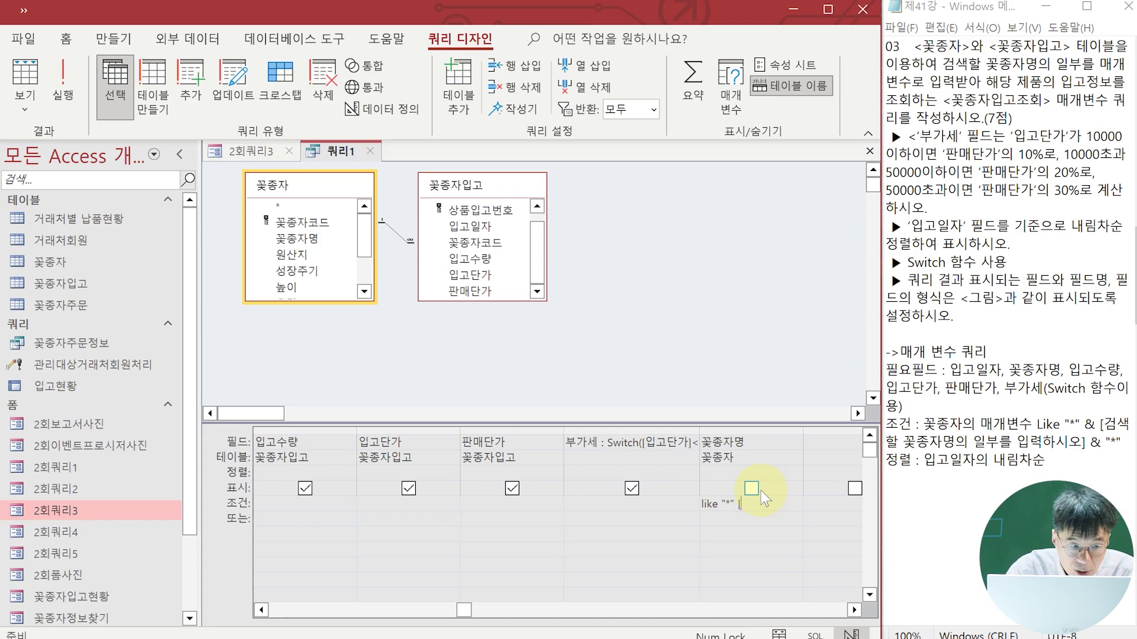
click(246, 151)
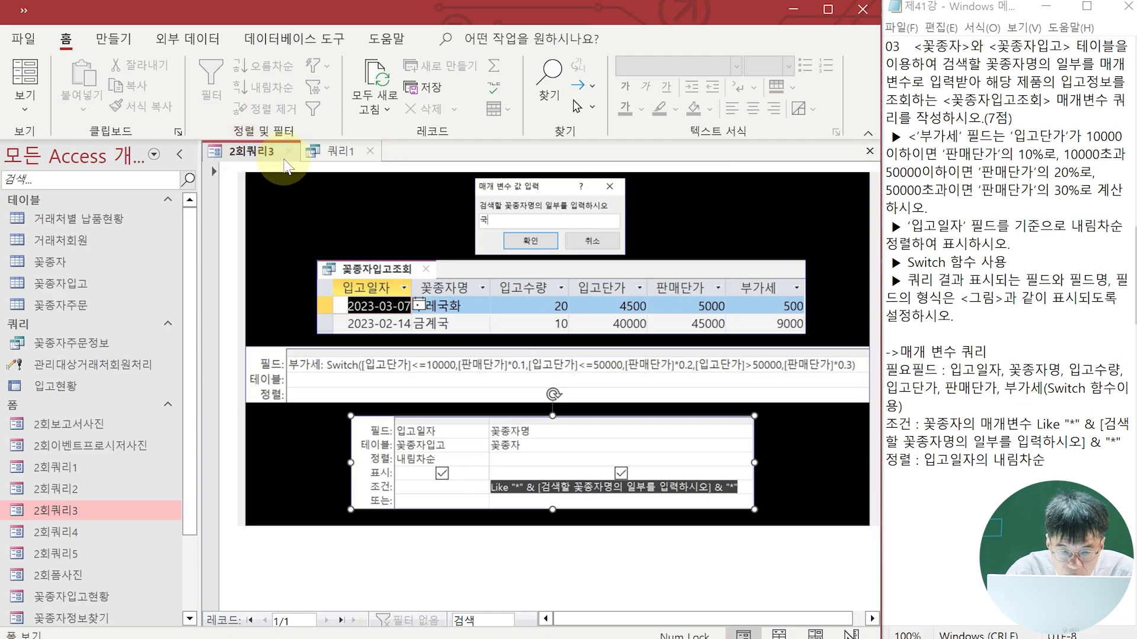
click(325, 154)
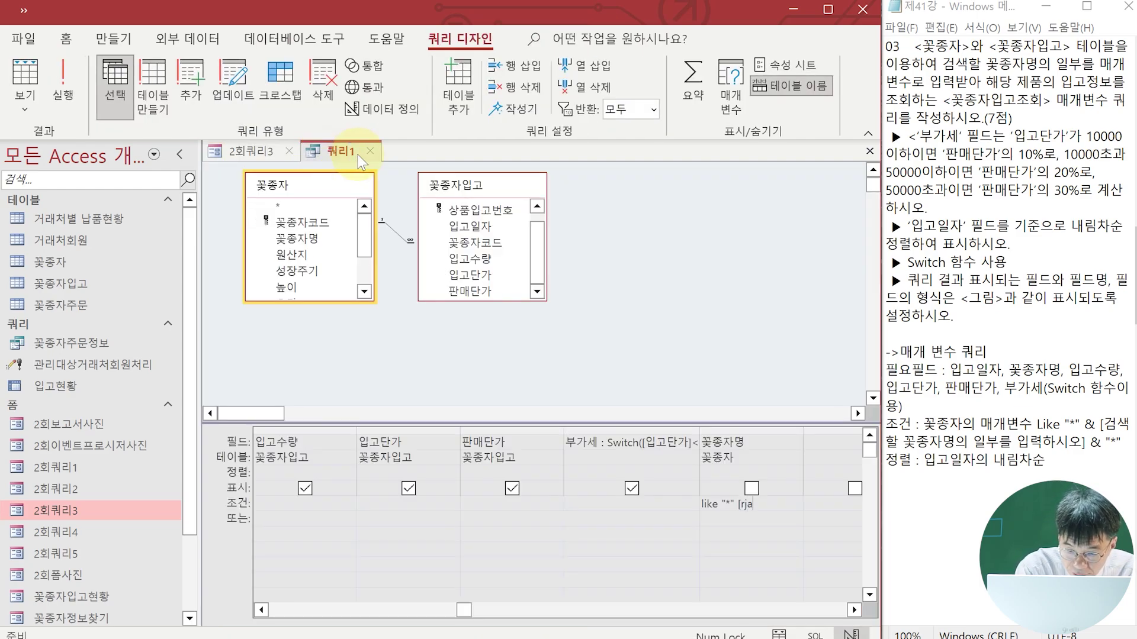
text(검색)
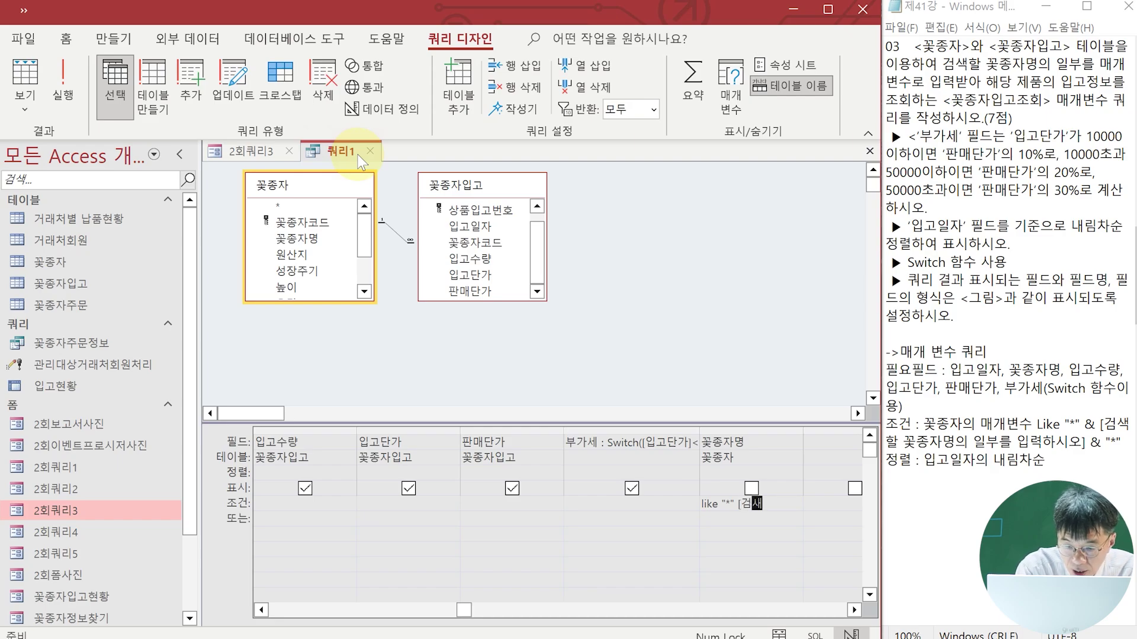
text(할 꽃종)
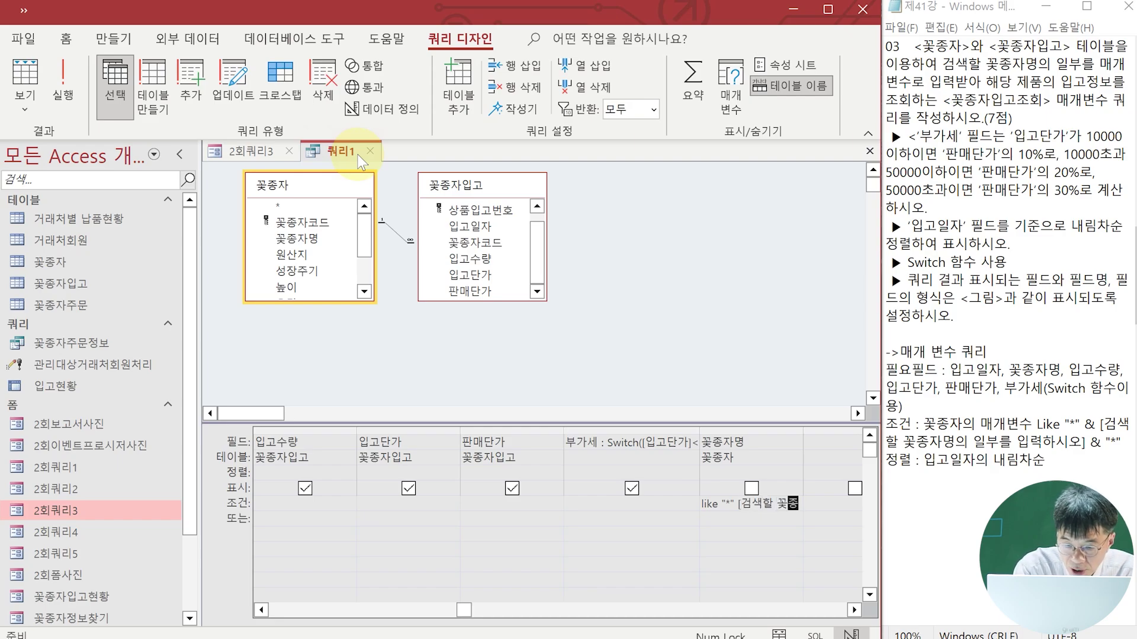
text(자명의 일부)
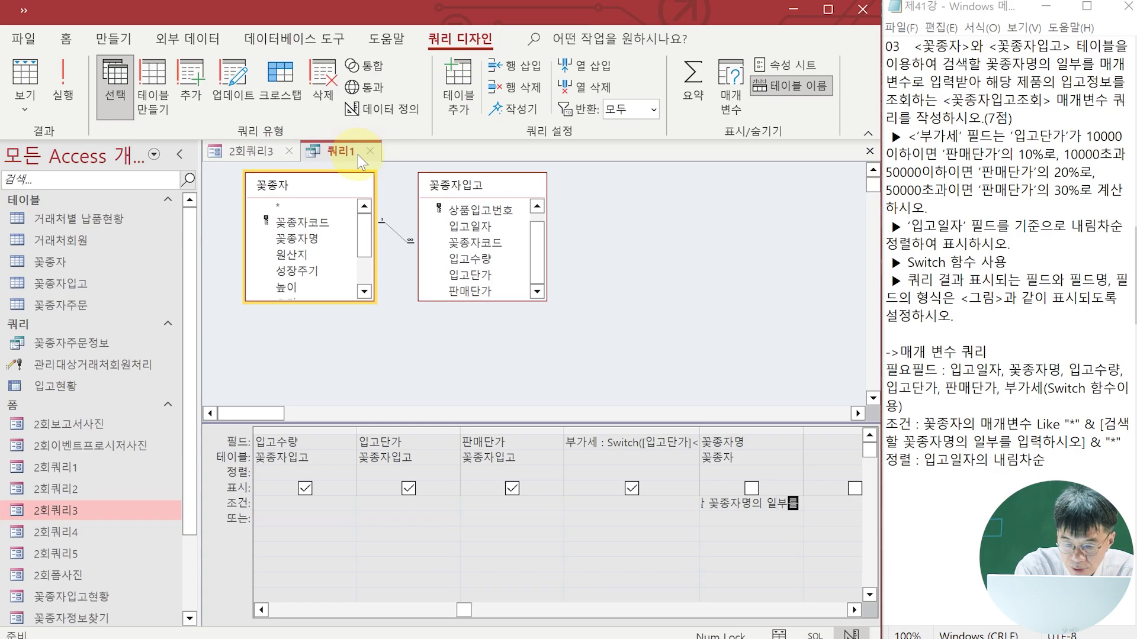
text(를 입력하시오)
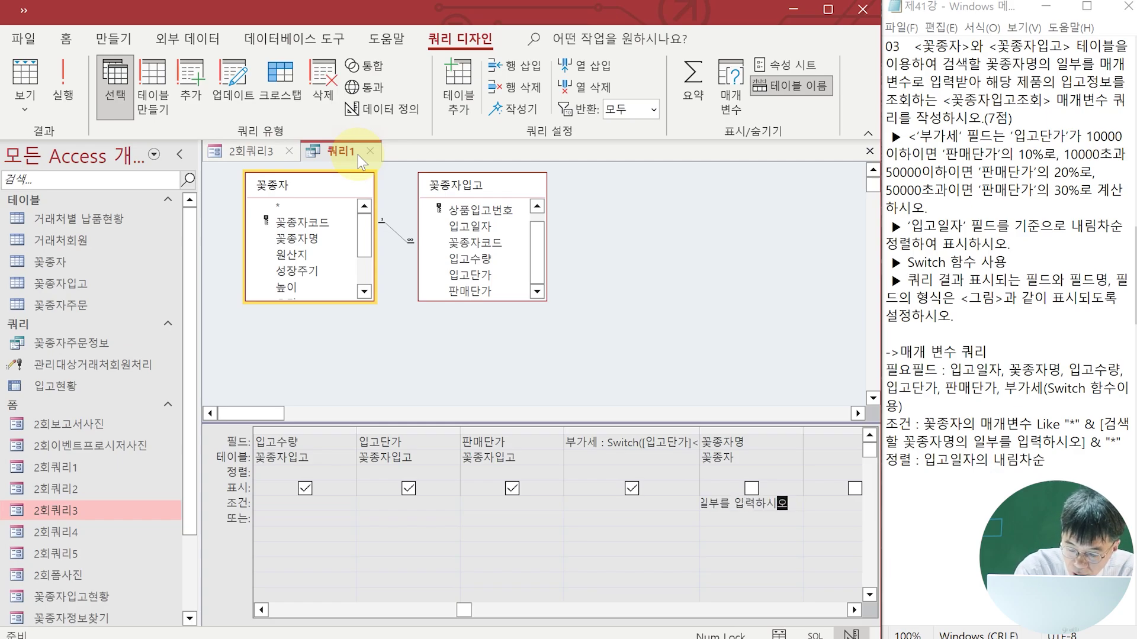
text(] & "*)
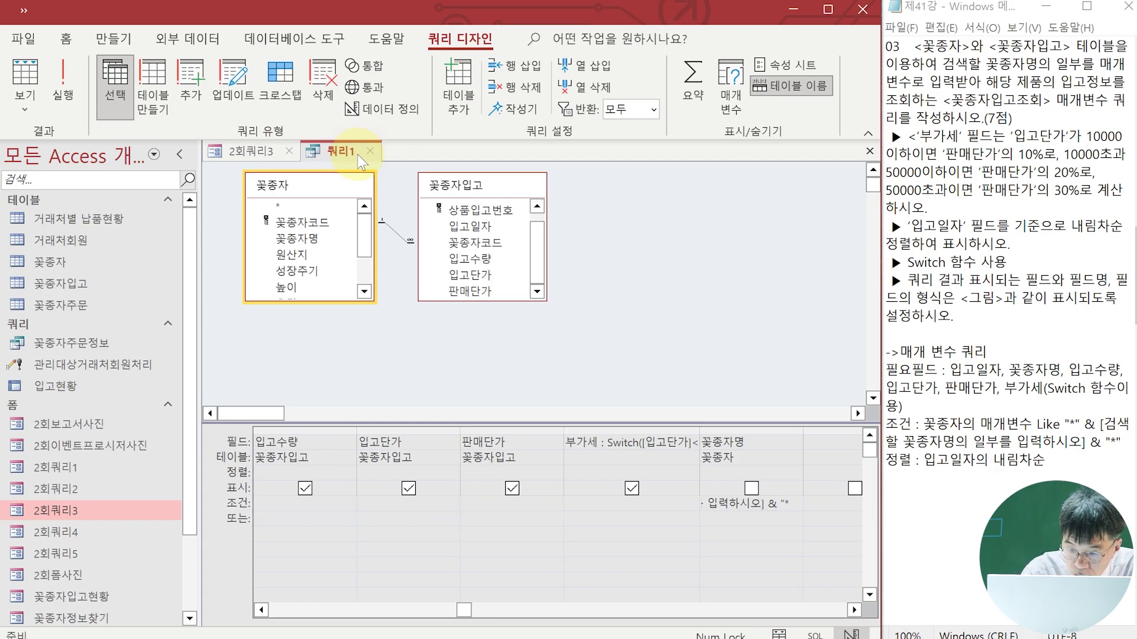
key(Return)
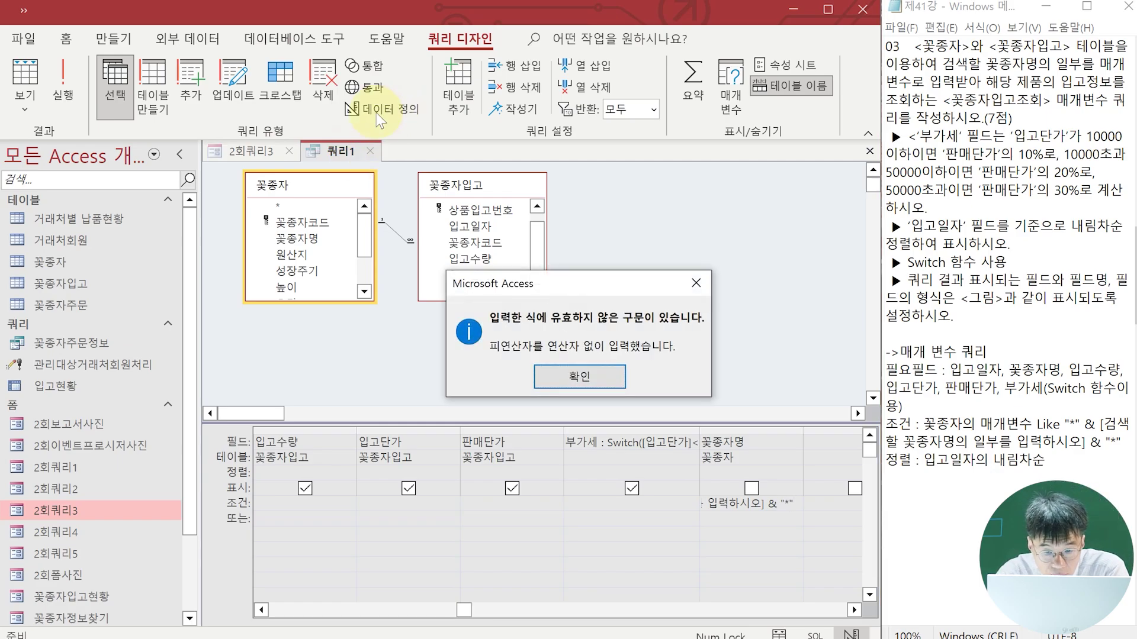
click(557, 376)
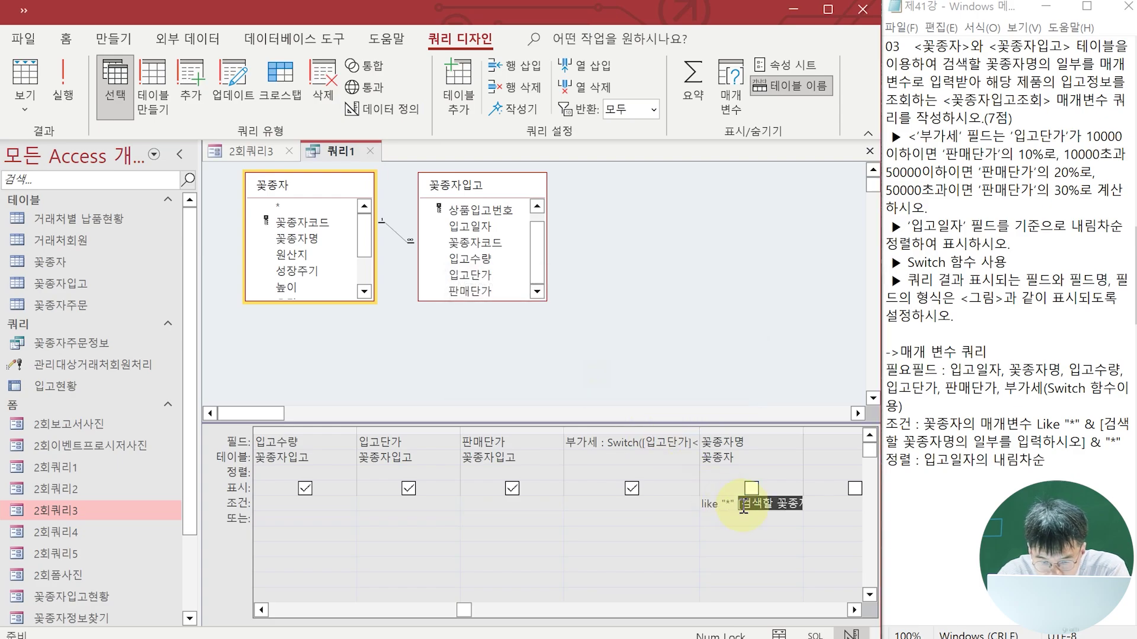
Insert the missing & between "*" and the bracketed prompt in the 꽃종자명 criterion
click(755, 504)
click(747, 506)
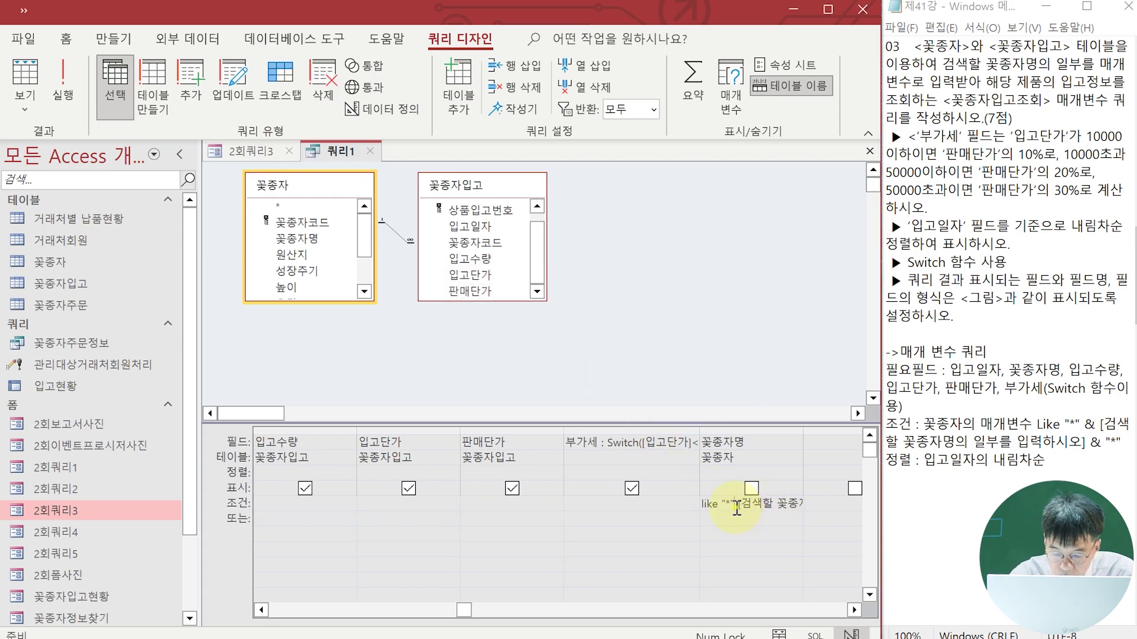
text(&)
click(765, 486)
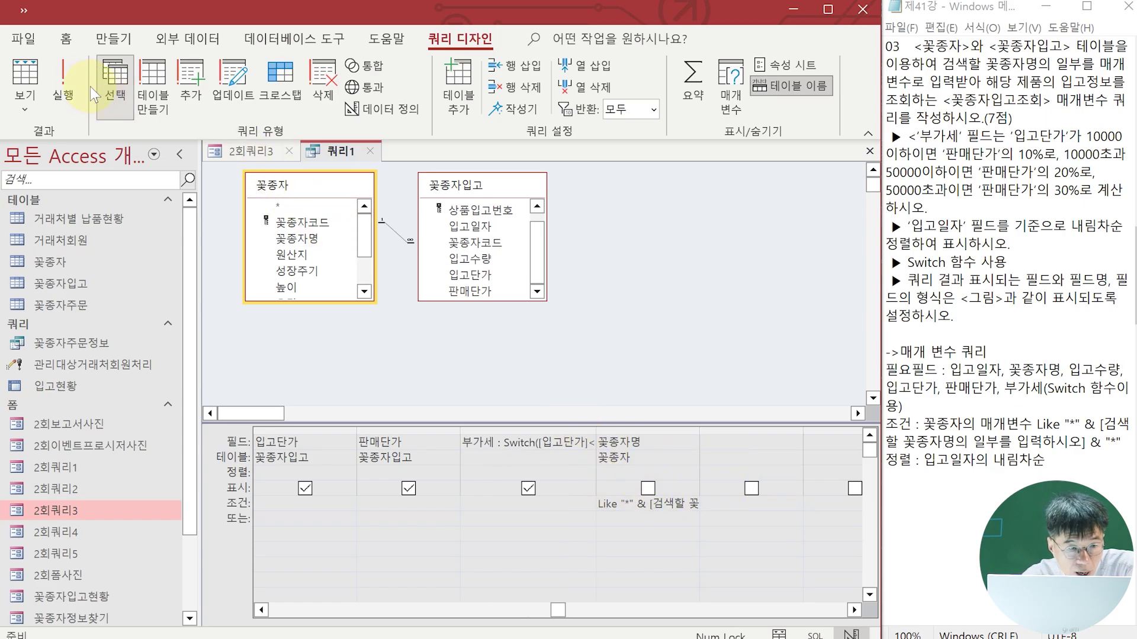
Run the query with 국 as the parameter value and compare the output with the 2회쿼리3 reference picture
click(252, 152)
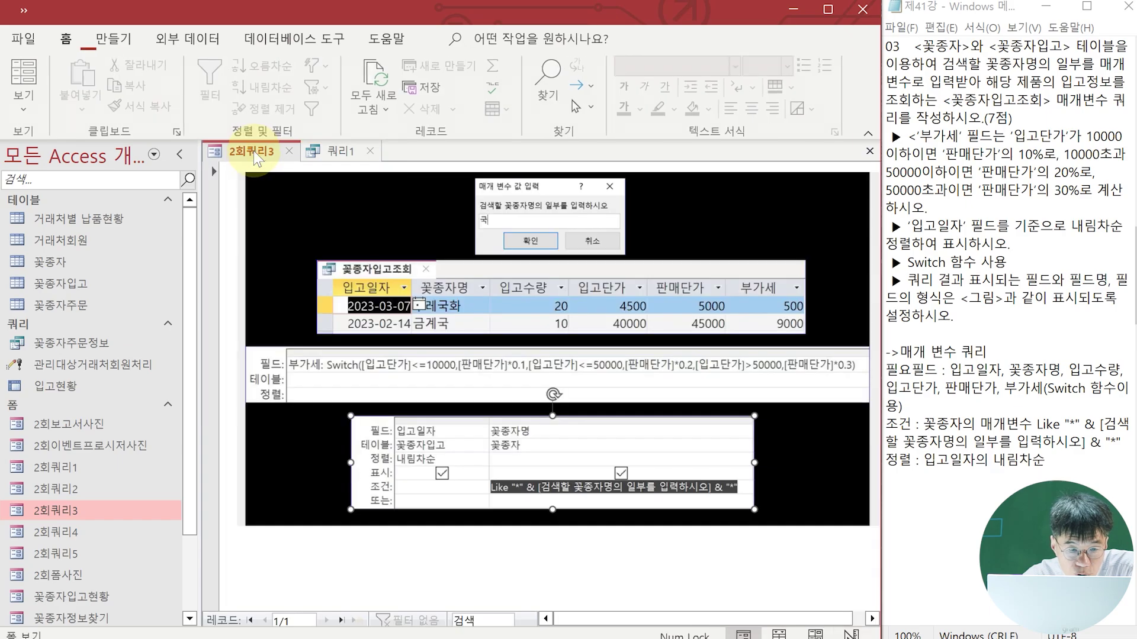
click(352, 154)
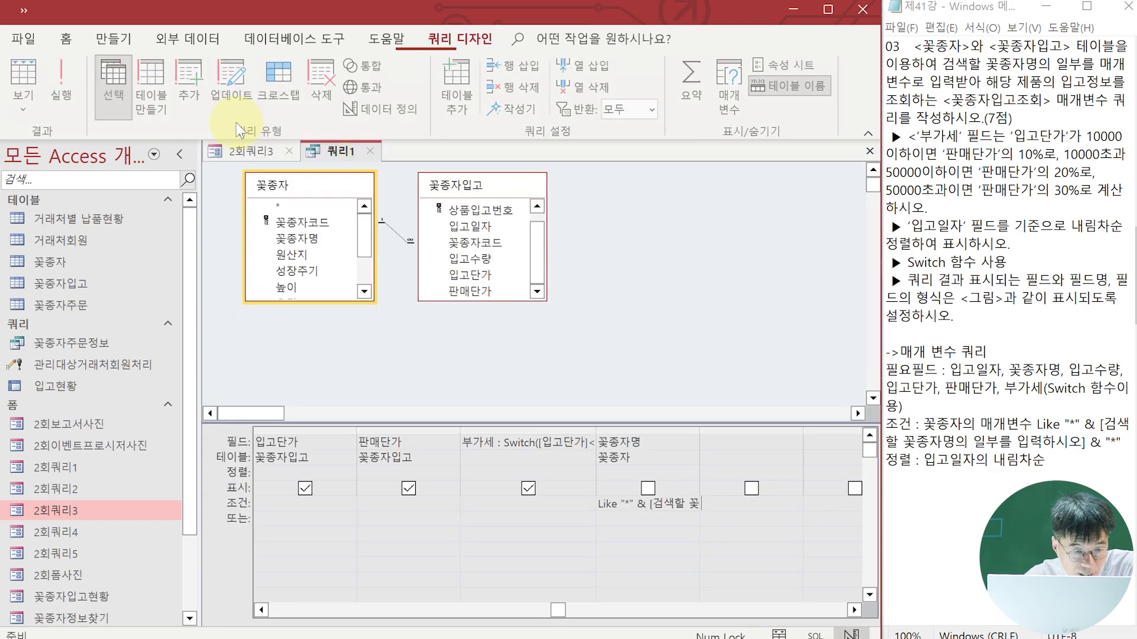
click(64, 77)
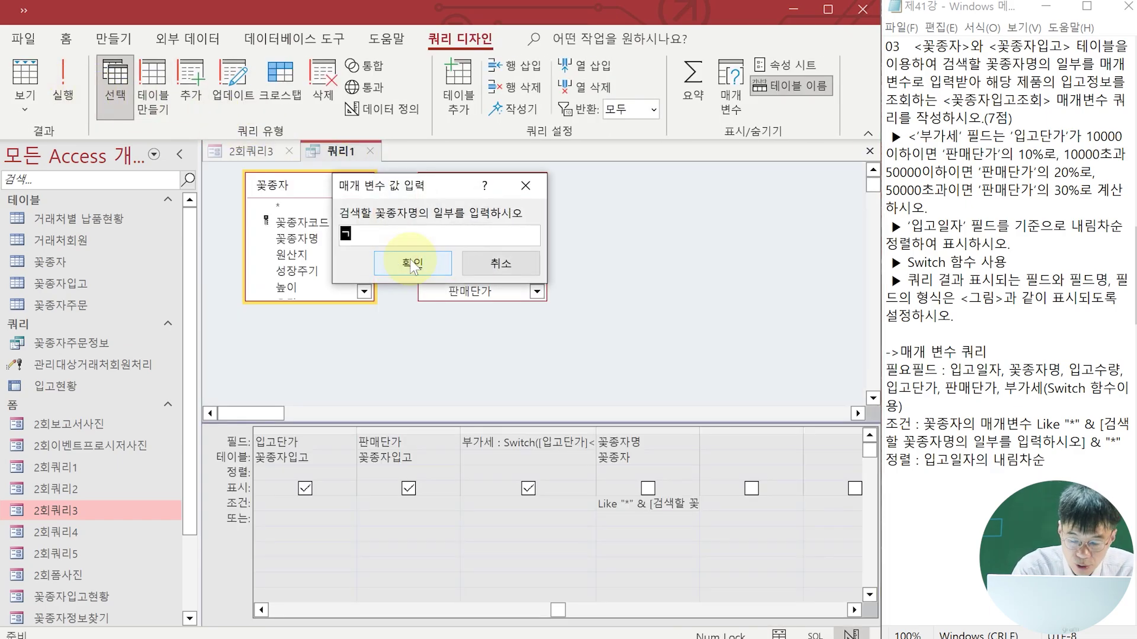
click(413, 265)
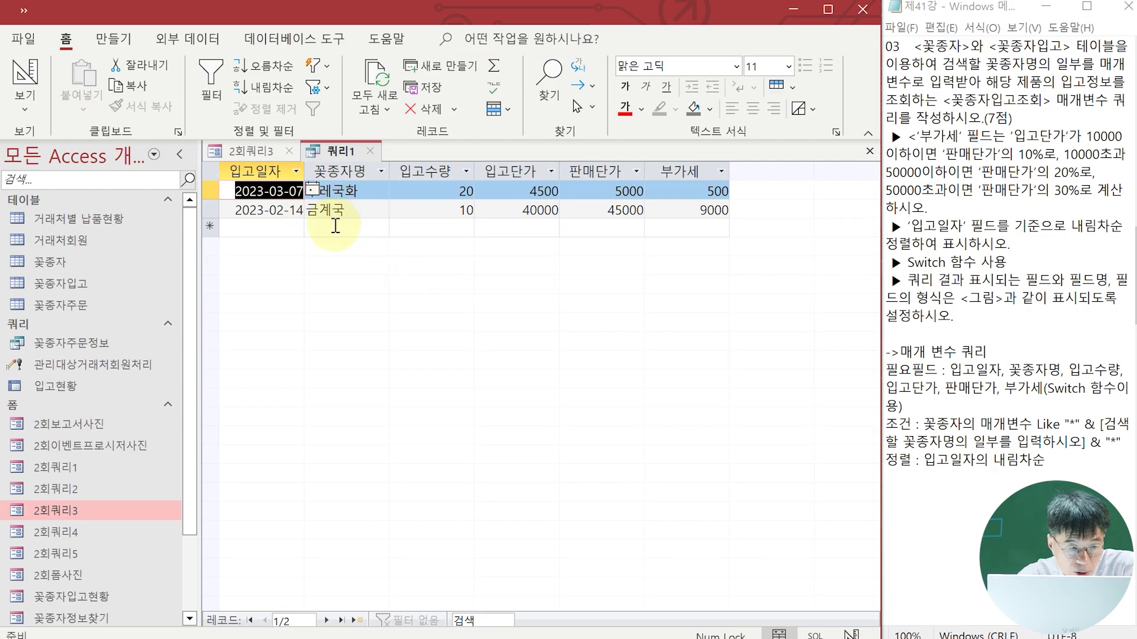
click(243, 148)
click(334, 156)
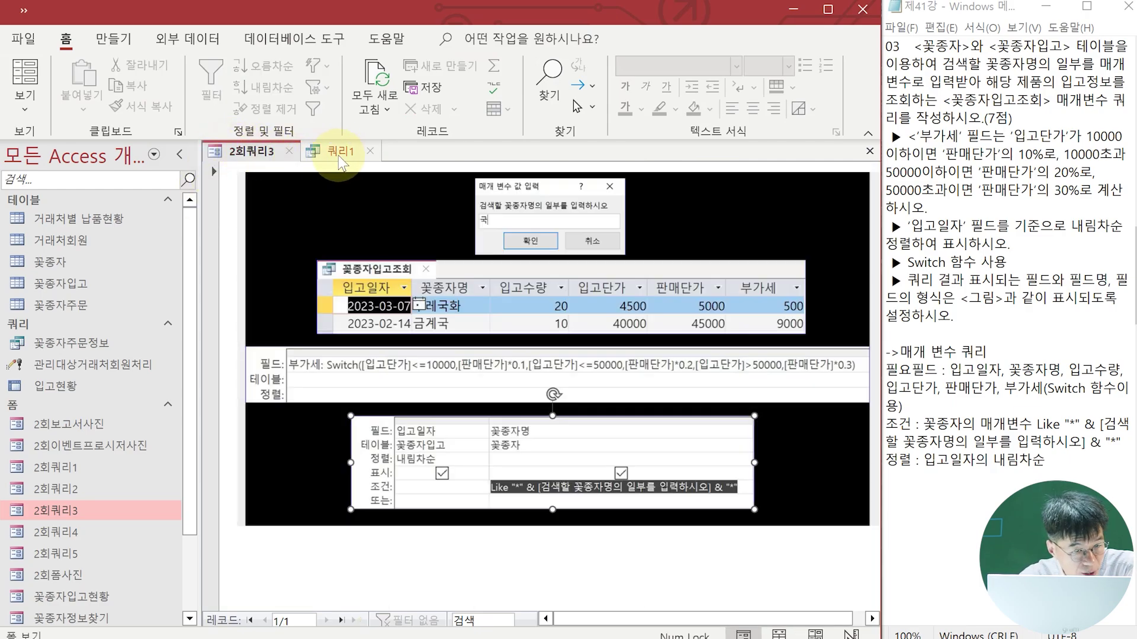
Save the query under the name 꽃종자입고조회
click(32, 15)
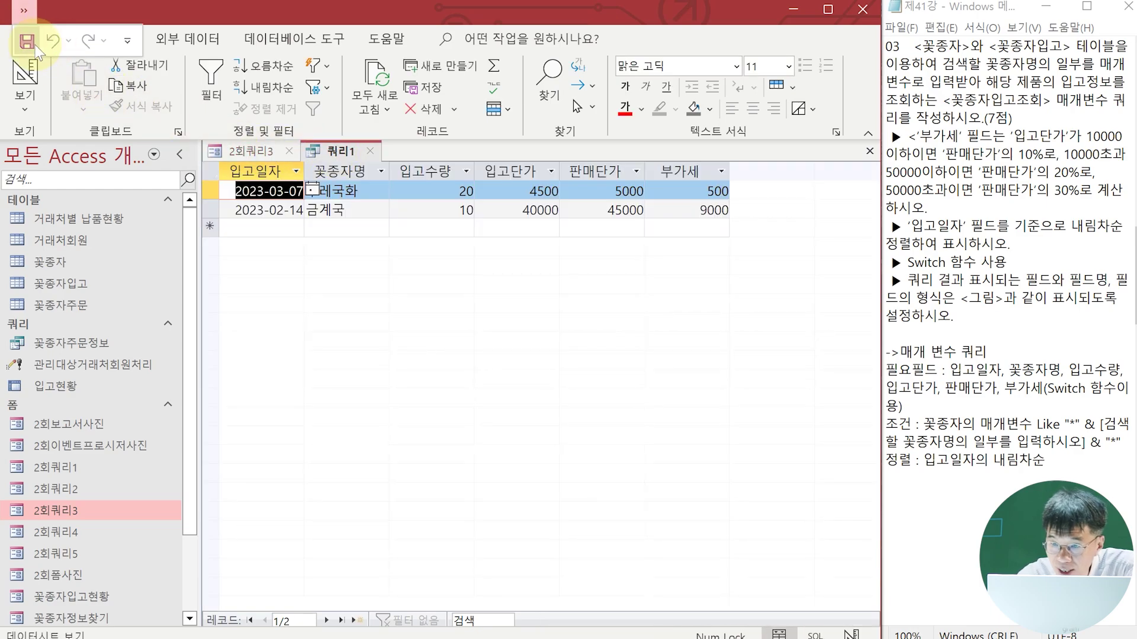
click(26, 28)
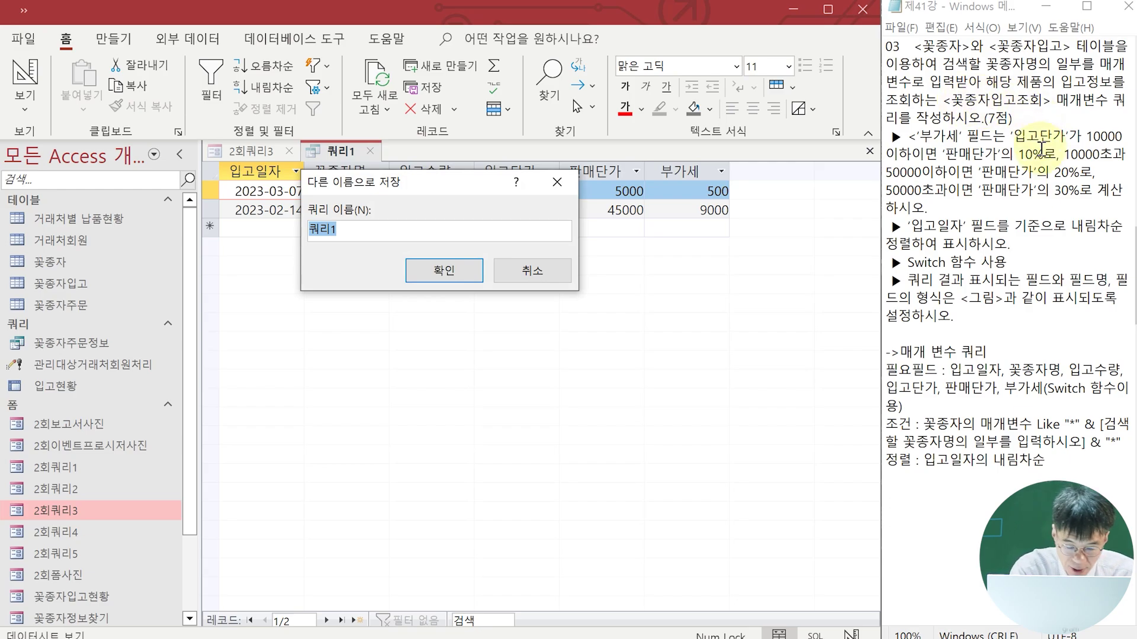
text(꽃종자이)
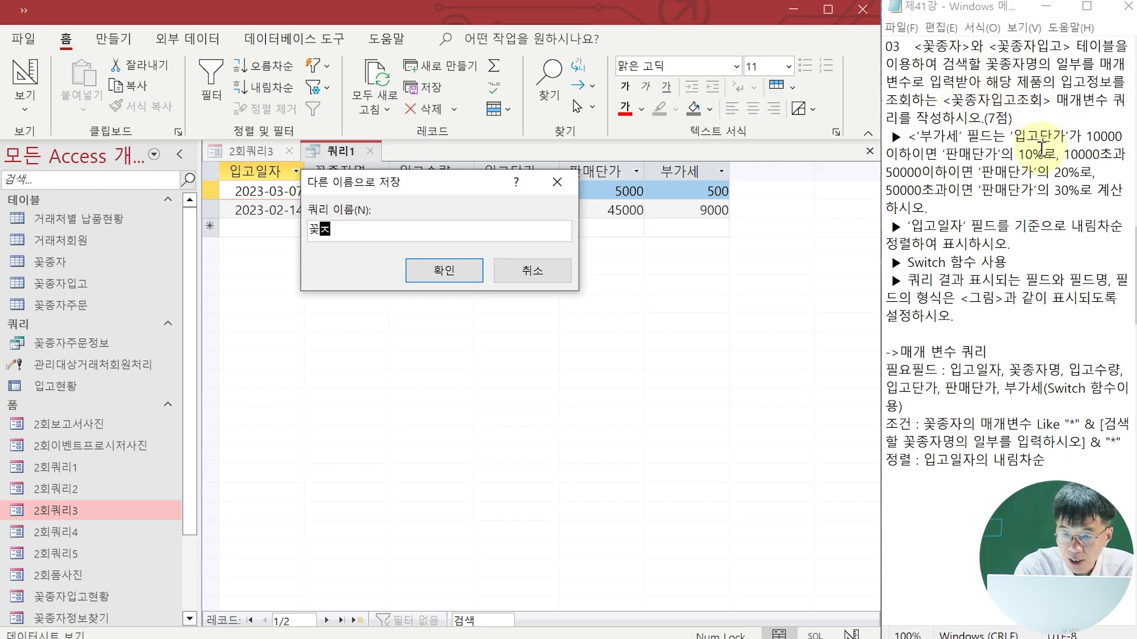
text(ㅂ고조회)
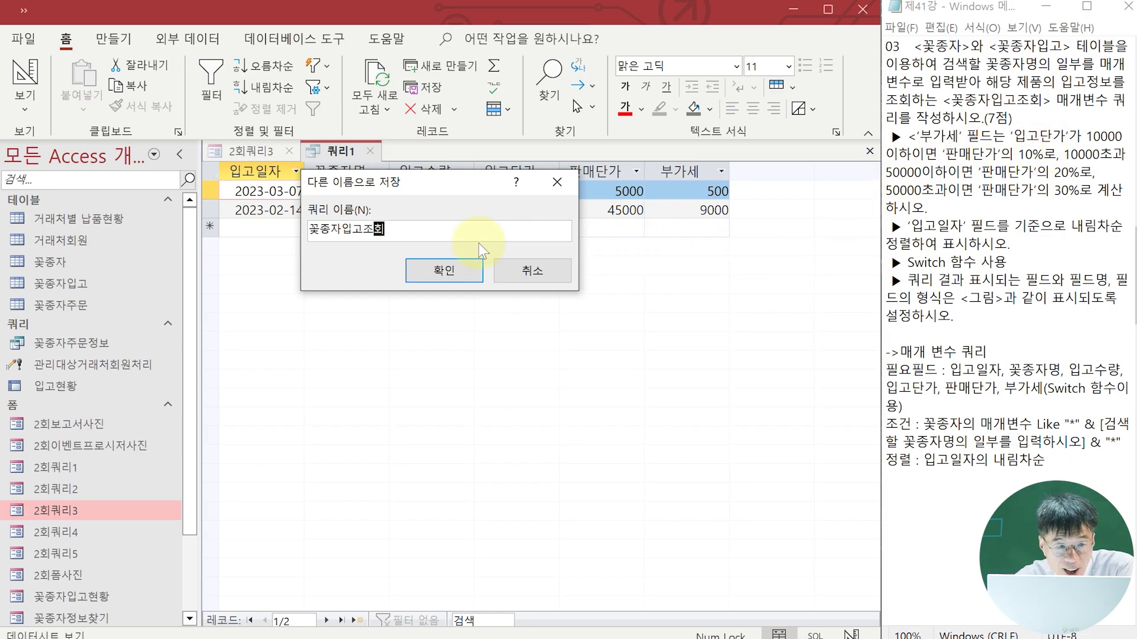
click(446, 276)
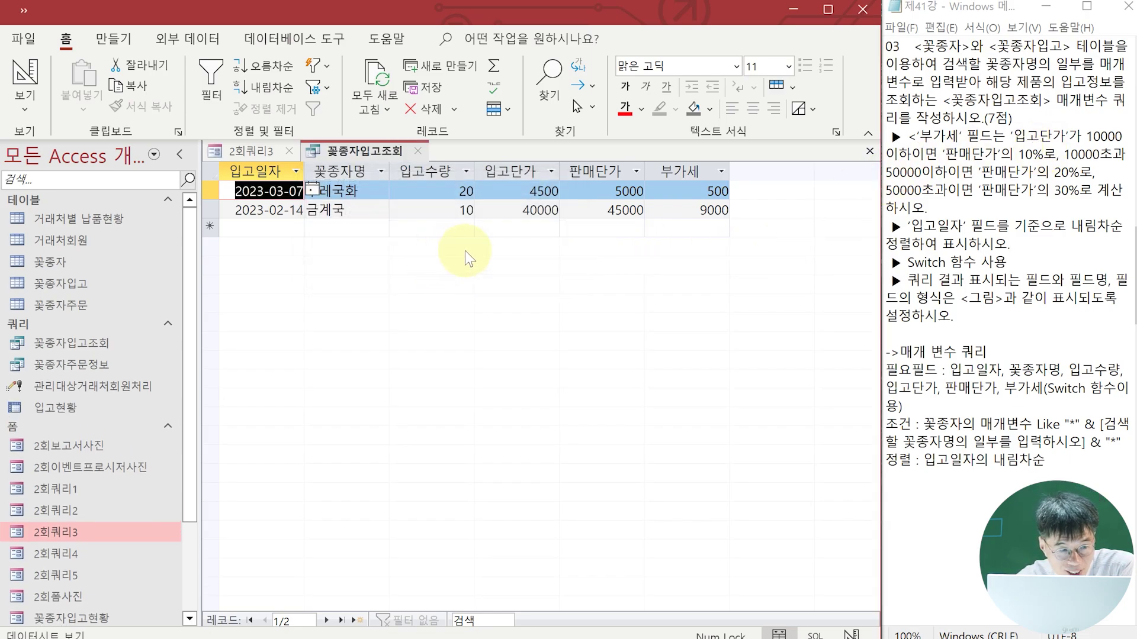
Close the 2회쿼리3 reference and the 꽃종자입고조회 query, and open the 2회쿼리4 form
click(289, 149)
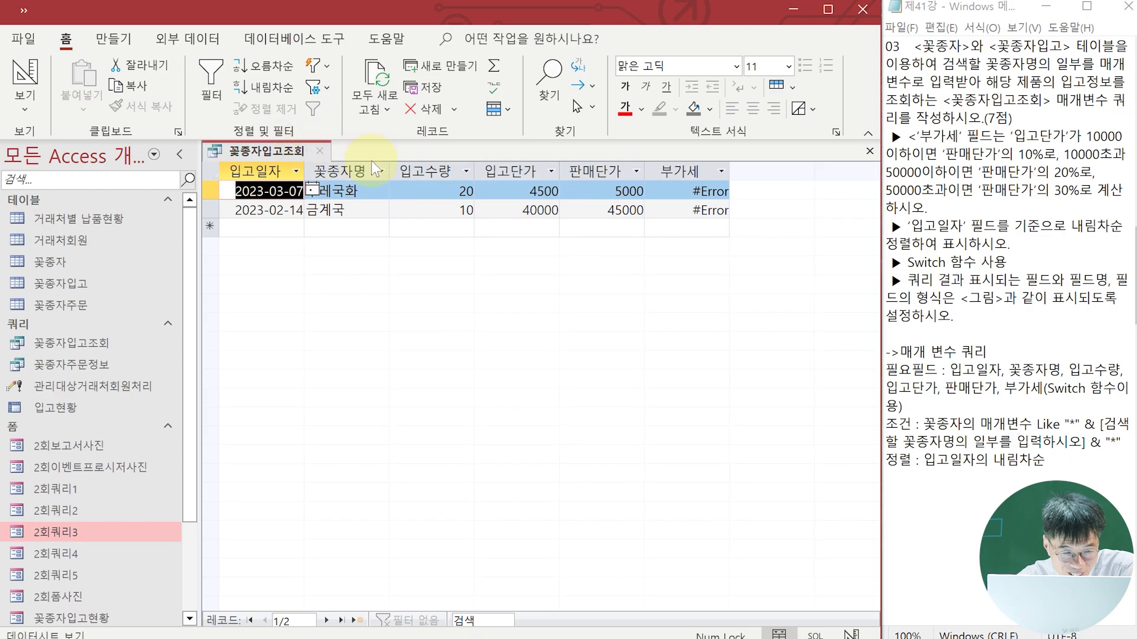
click(320, 150)
double_click(76, 555)
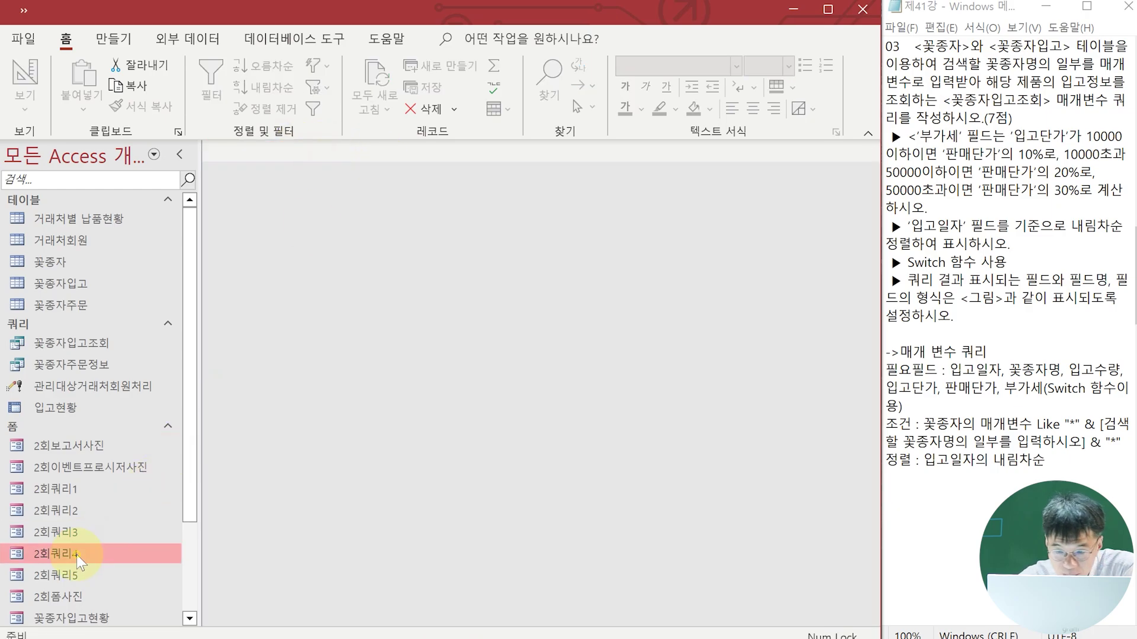
Create a new design query with the 꽃종자입고, 꽃종자 and 꽃종자주문 tables, placing 꽃종자주문 beside 꽃종자
scroll(1026, 400, down, 2)
scroll(1026, 399, down, 9)
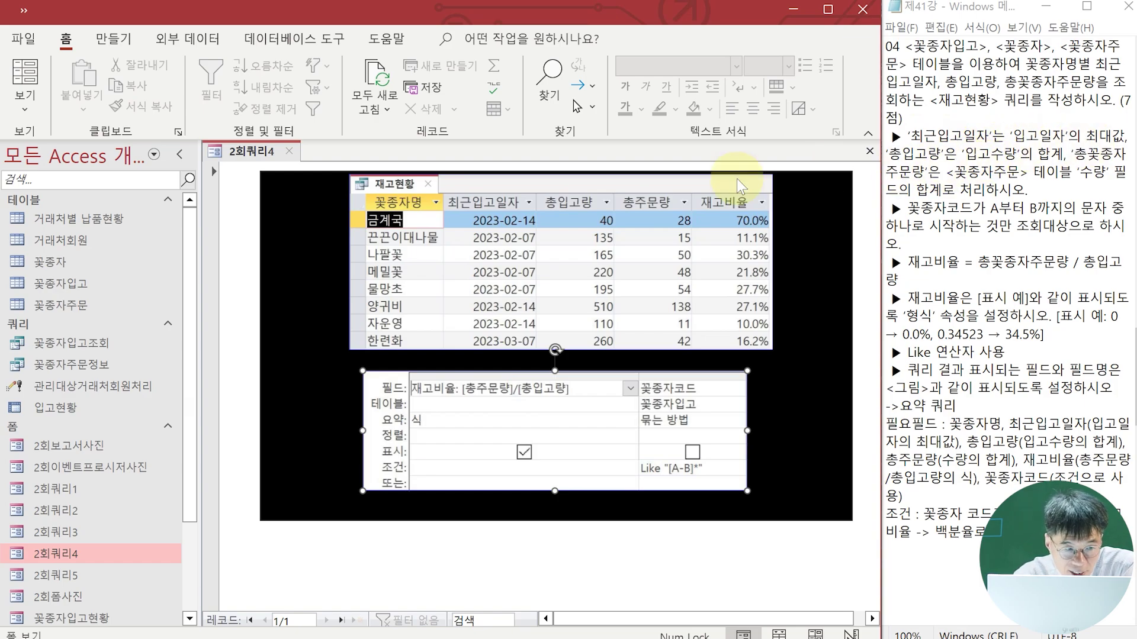
click(114, 41)
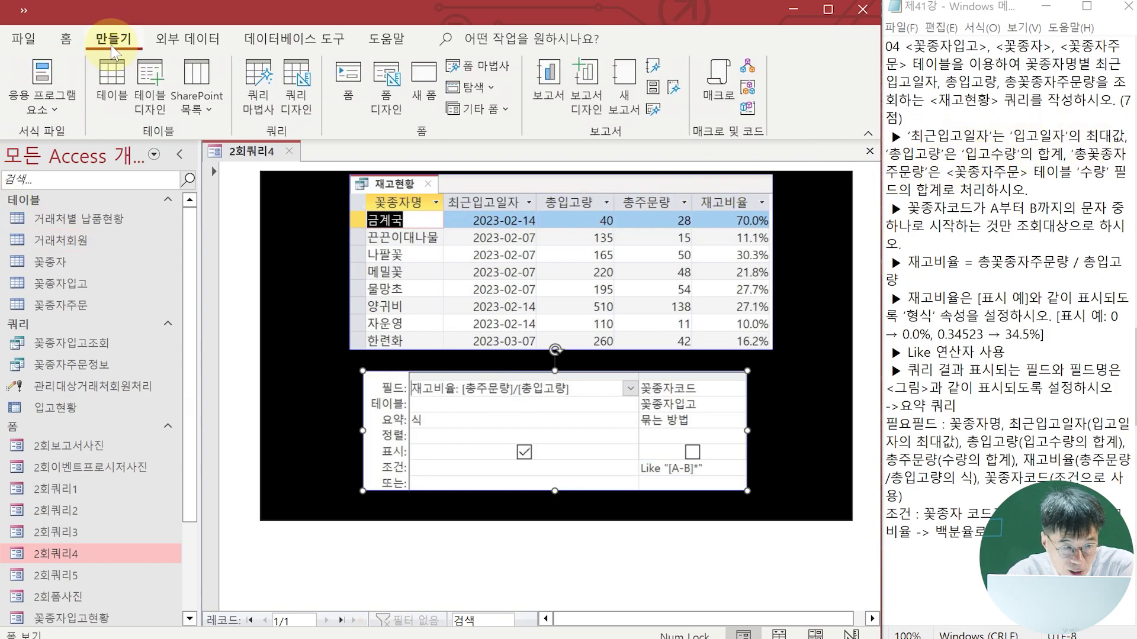
click(300, 106)
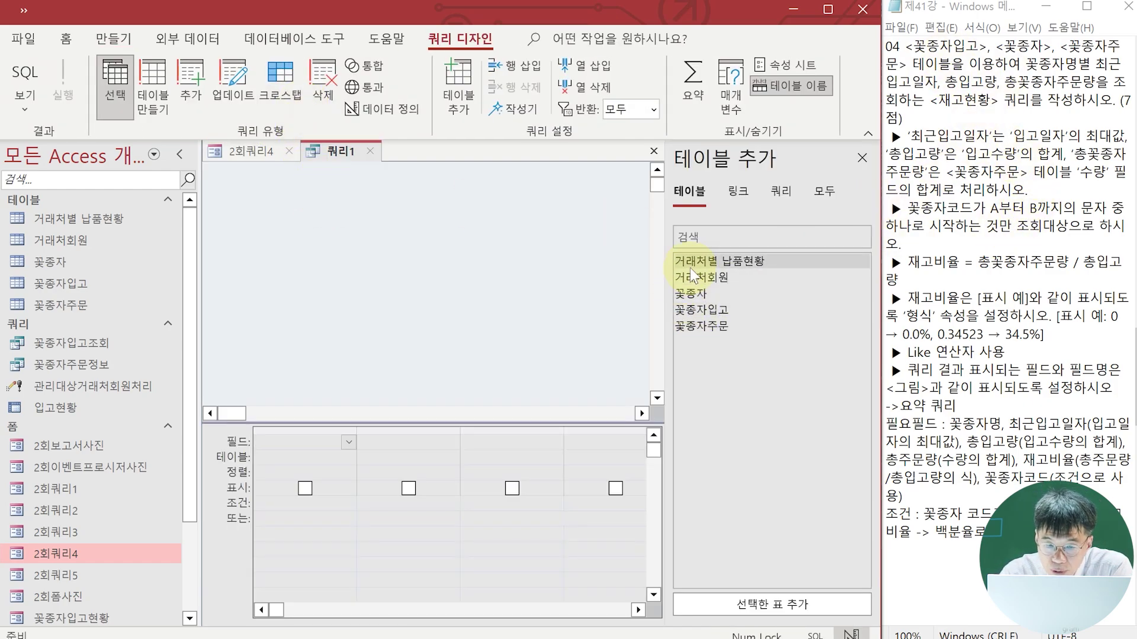
double_click(709, 310)
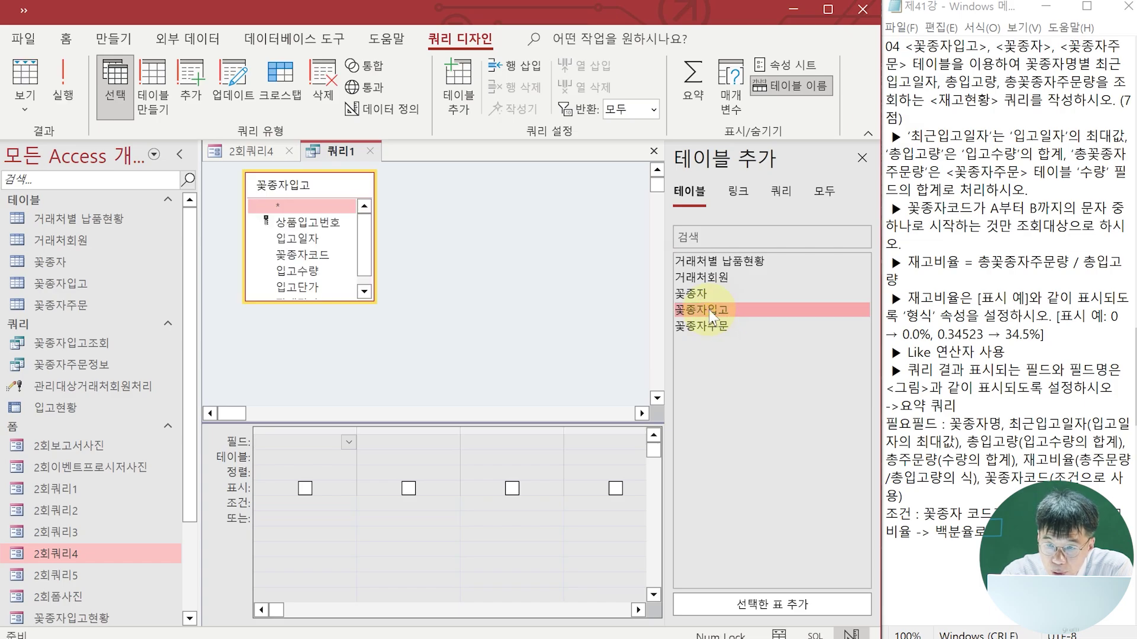
double_click(707, 295)
double_click(719, 326)
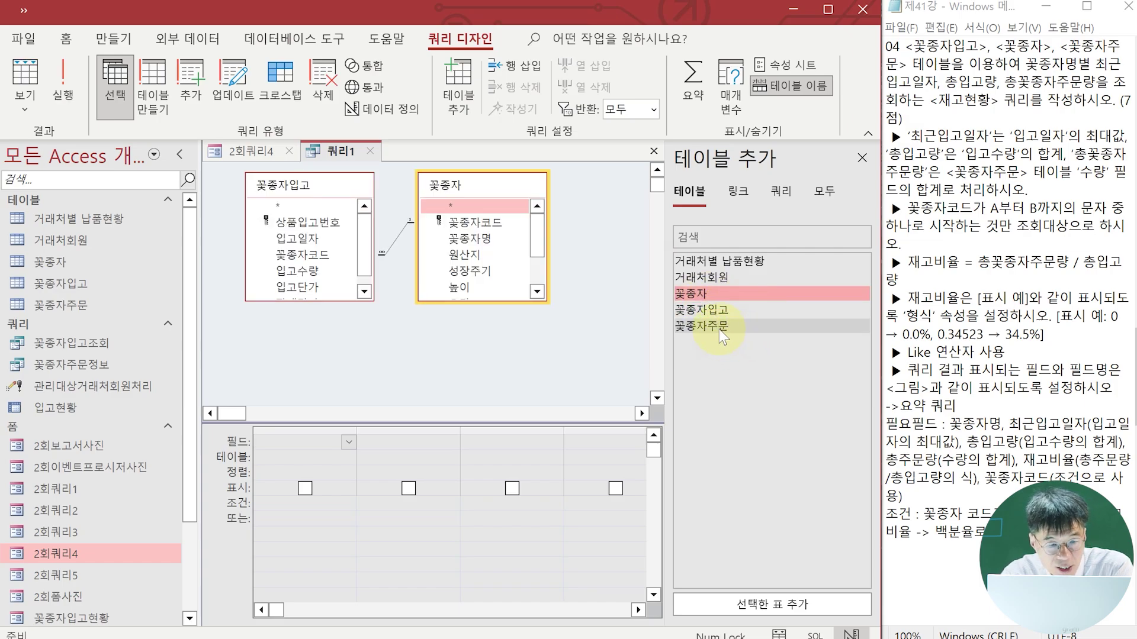
drag(341, 318, 647, 185)
click(862, 158)
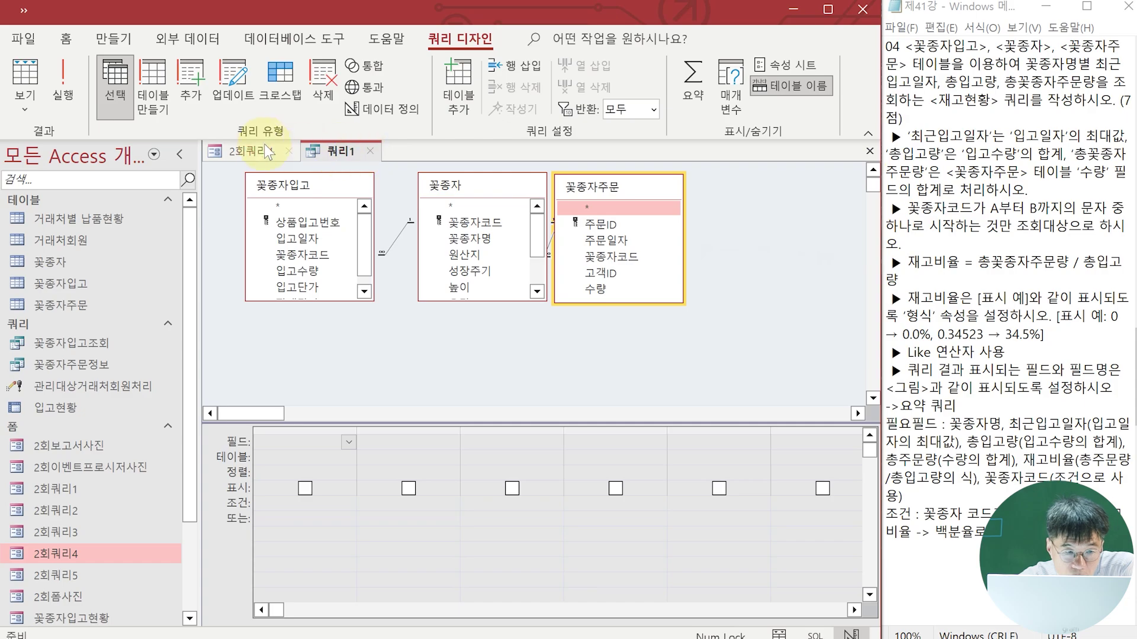
Add the 꽃종자명 field from the 꽃종자 table to the query grid and check the 2회쿼리4 reference picture
click(248, 151)
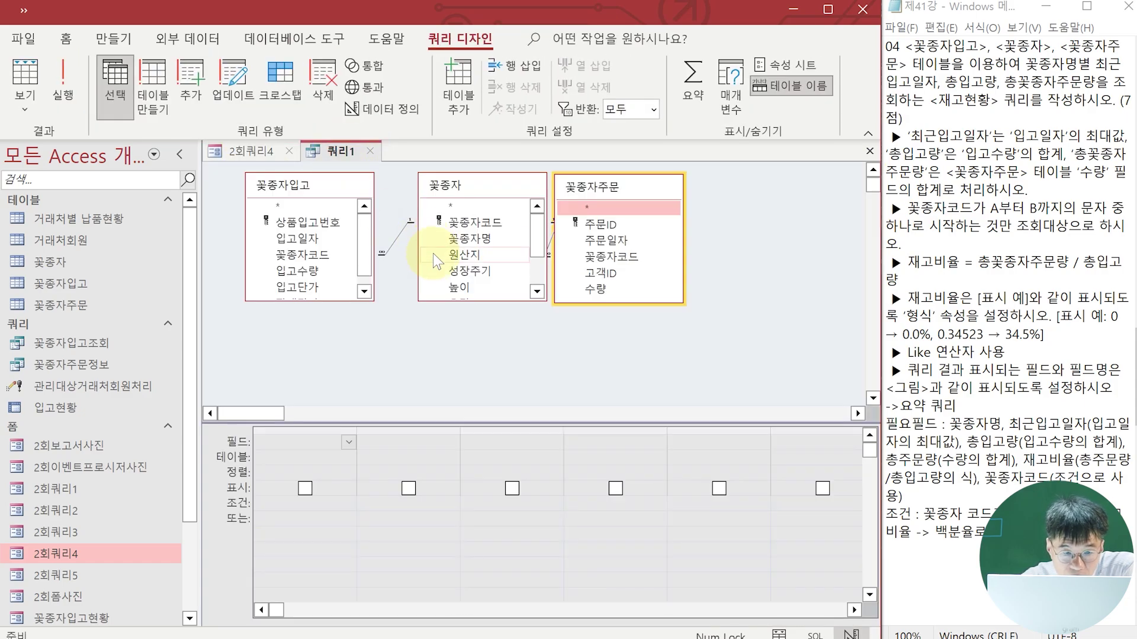
double_click(472, 243)
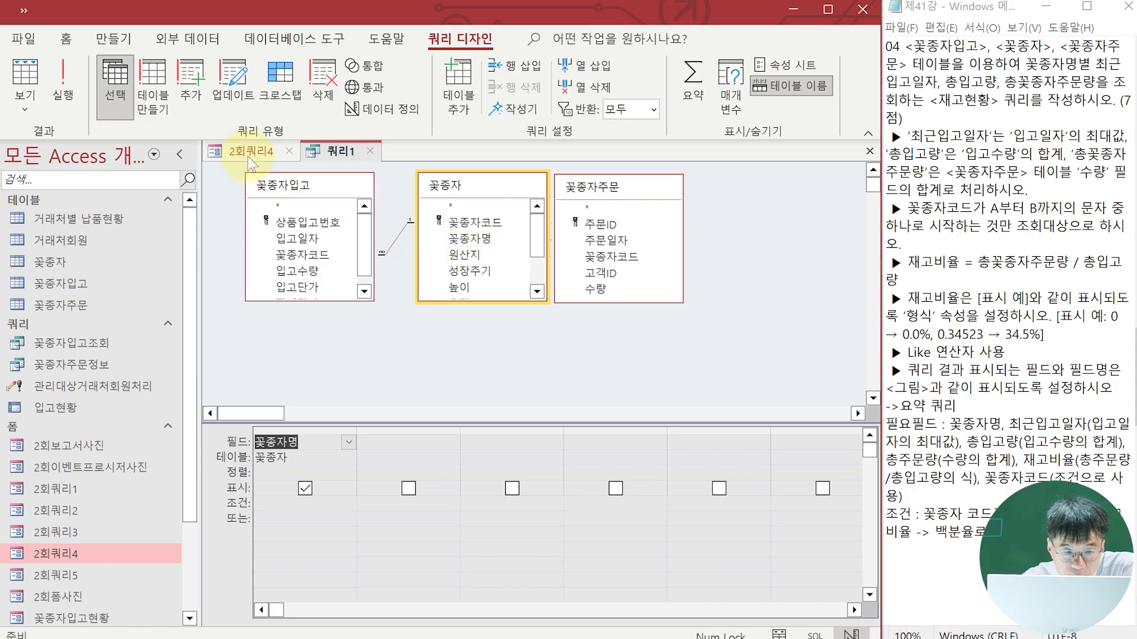
click(243, 155)
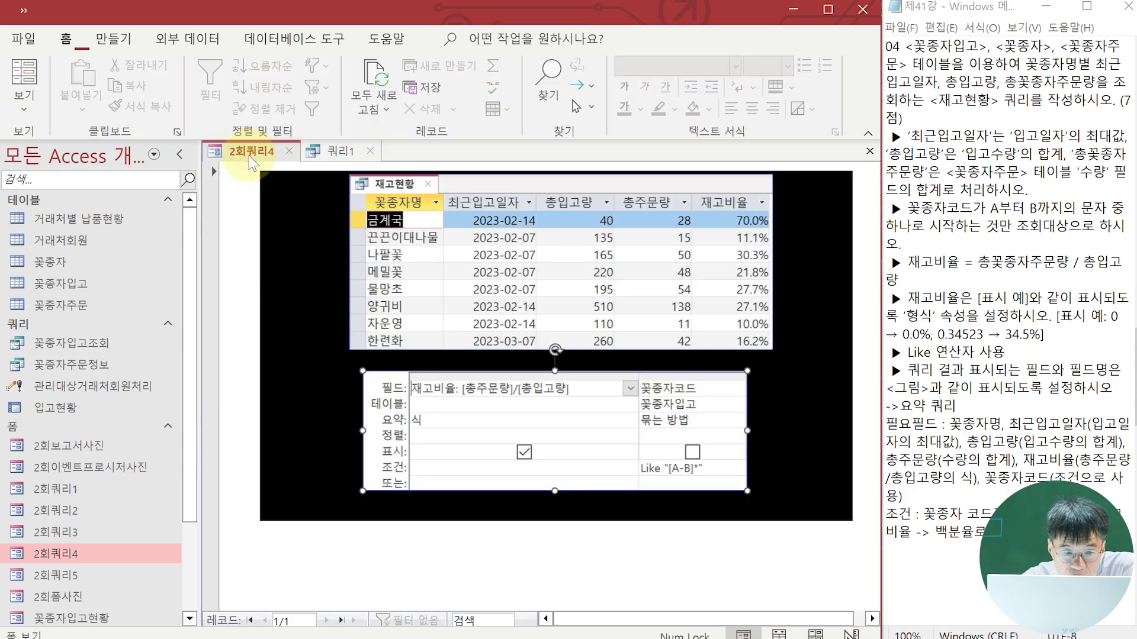
click(336, 151)
Add the 입고일자 field from the 꽃종자입고 table to the query grid and clear its duplicate column
click(347, 257)
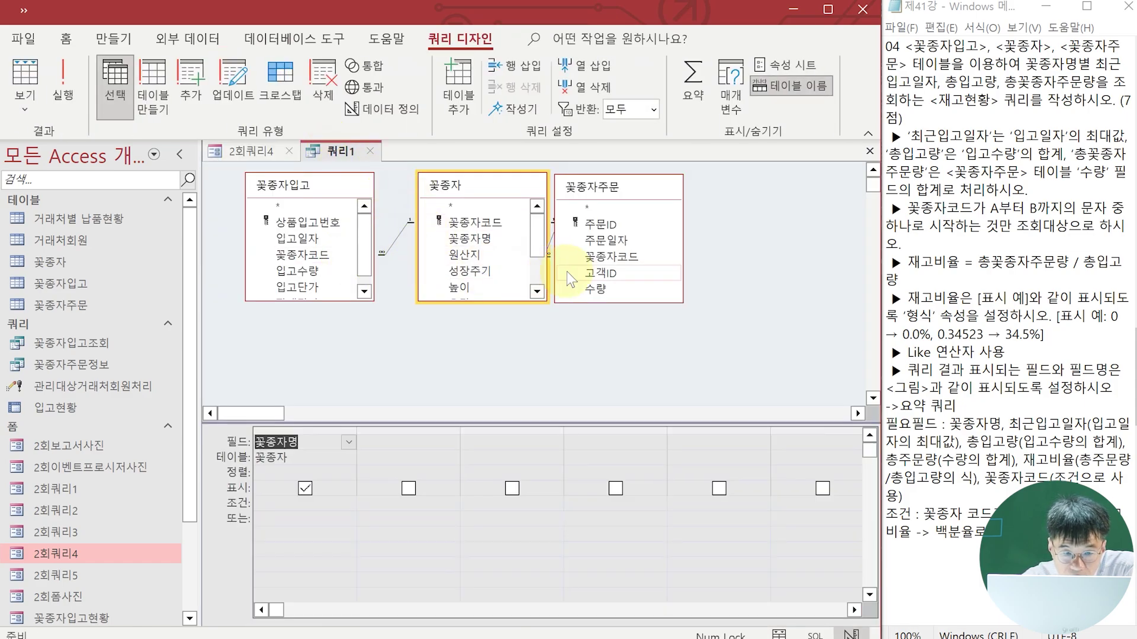
scroll(535, 262, down, 2)
scroll(535, 262, up, 3)
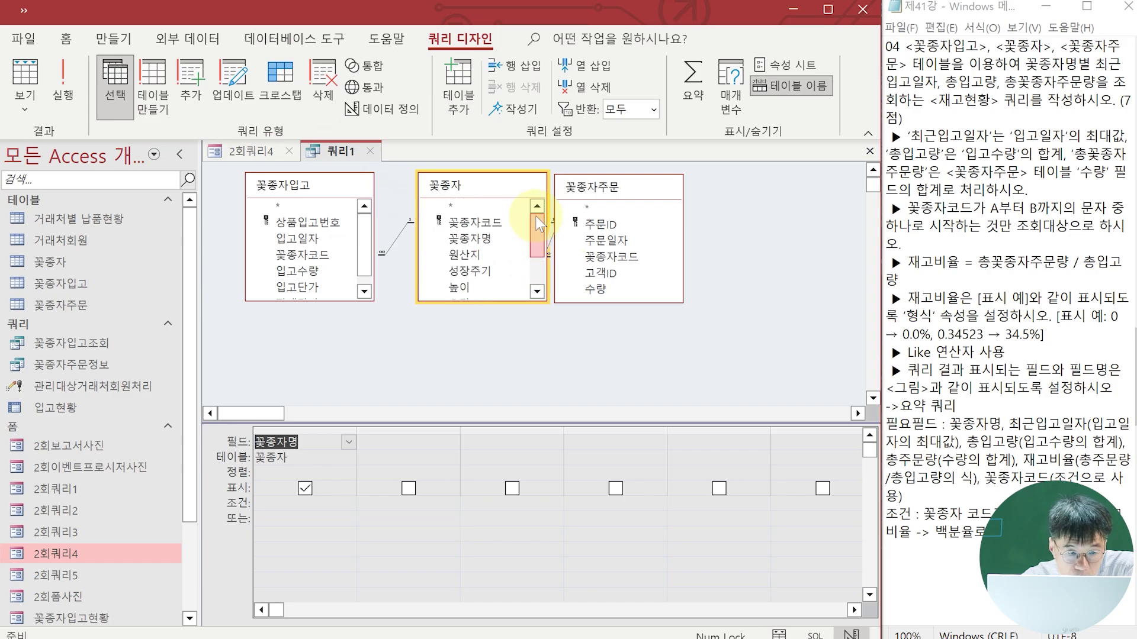
scroll(361, 243, down, 1)
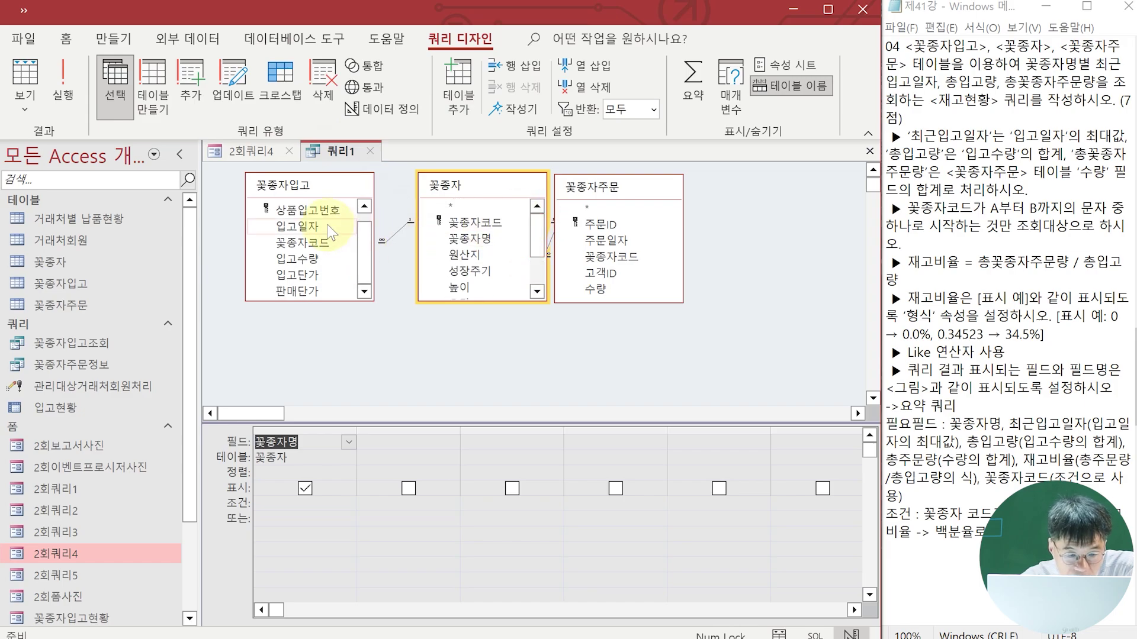
double_click(298, 226)
double_click(297, 226)
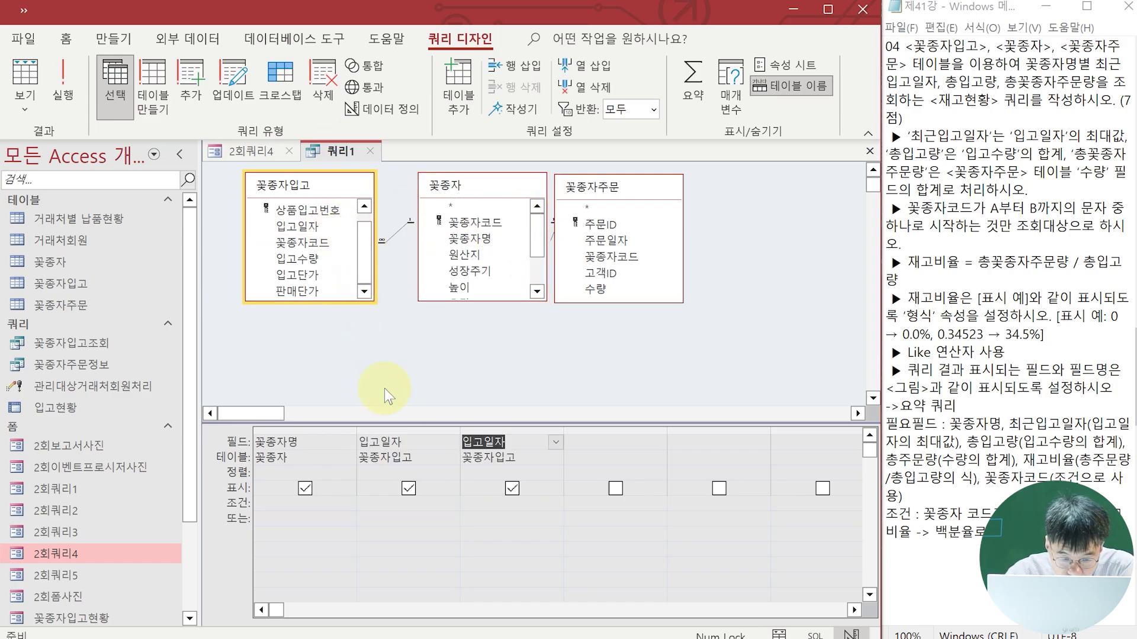
click(495, 427)
key(Delete)
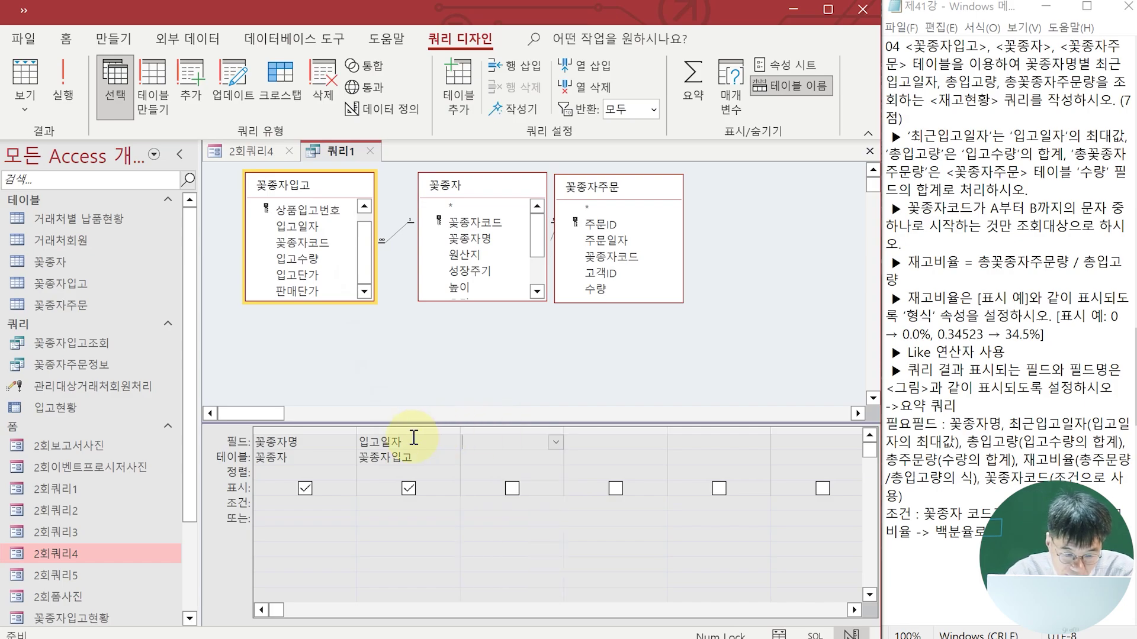
Turn on the totals row for the query and give the 입고일자 column the alias 최근입고일자
click(361, 441)
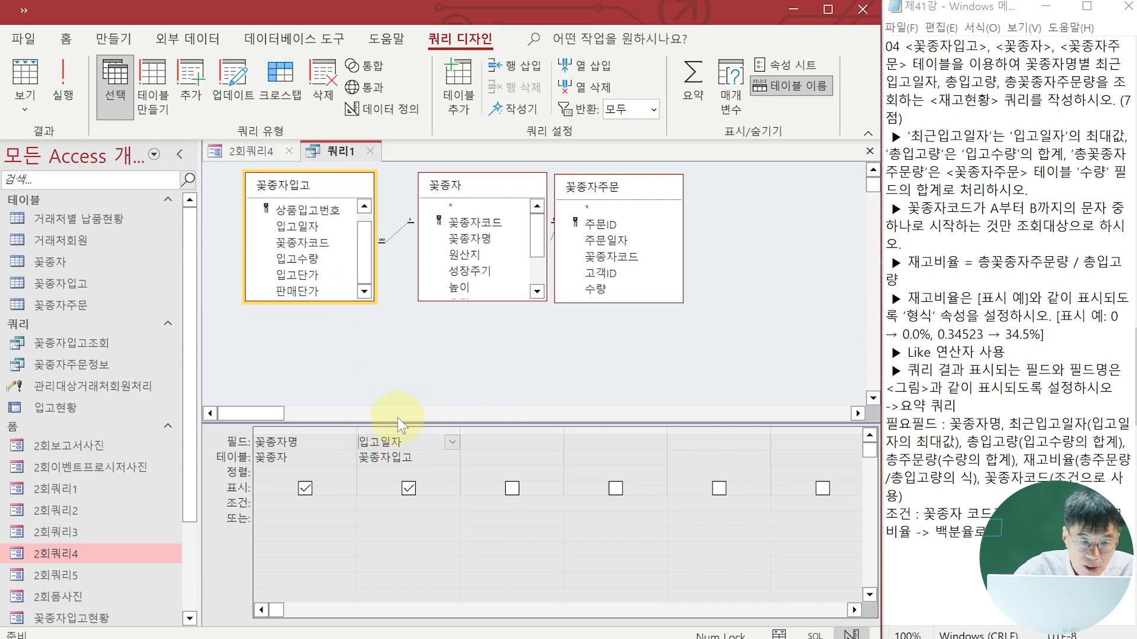
click(692, 83)
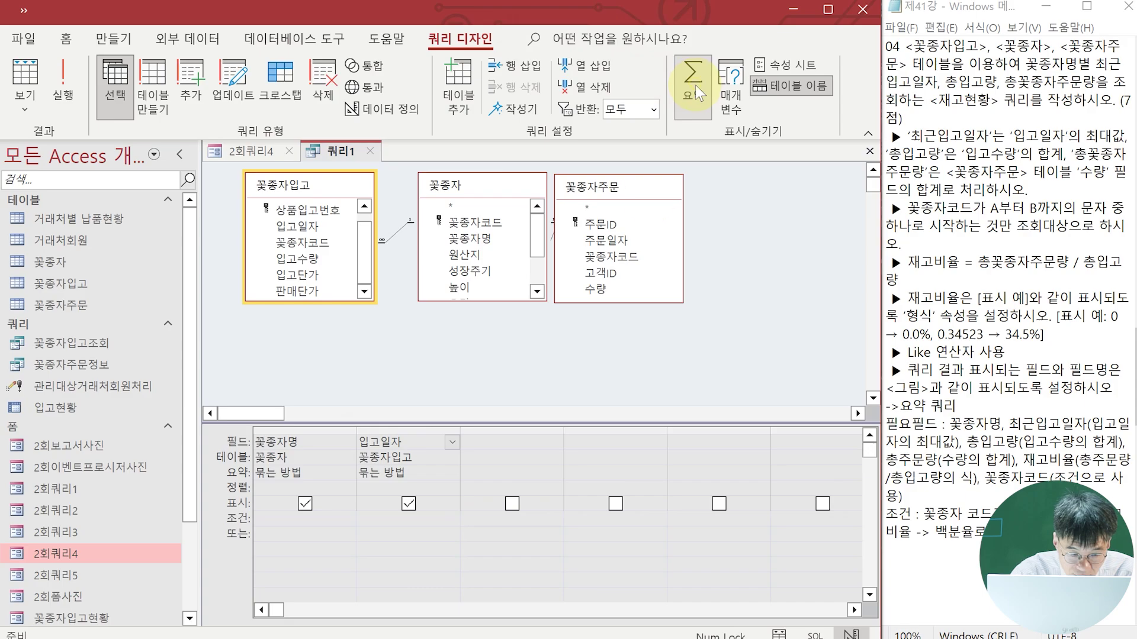
text(꽃)
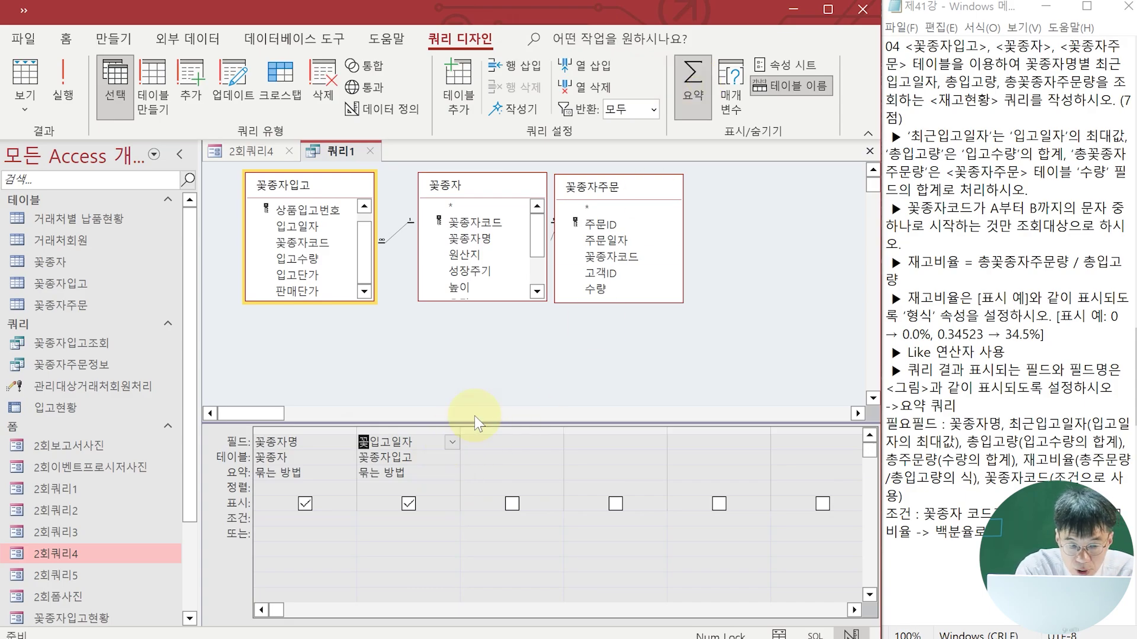
key(BackSpace)
text(최근)
text(입고일입)
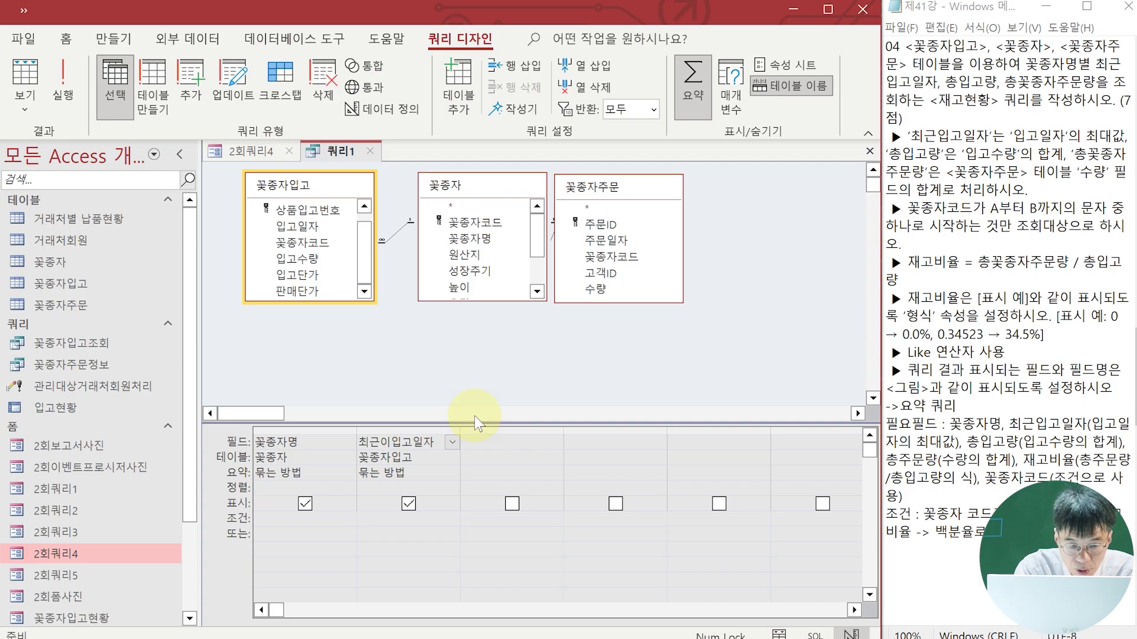
key(BackSpace)
text(일자: )
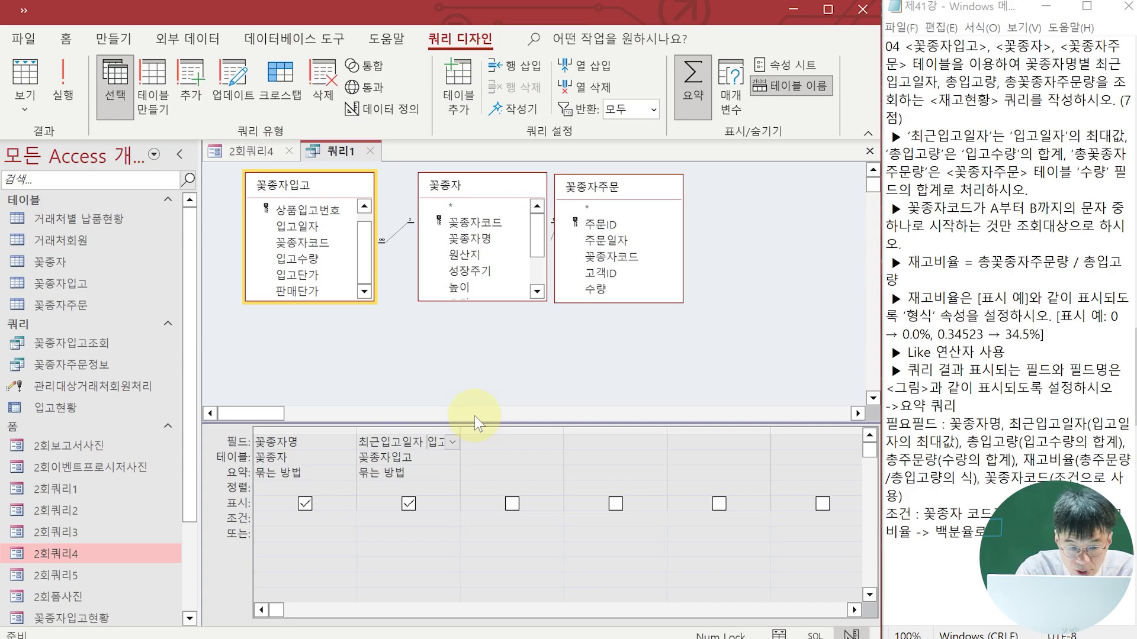
text(고일자)
key(Tab)
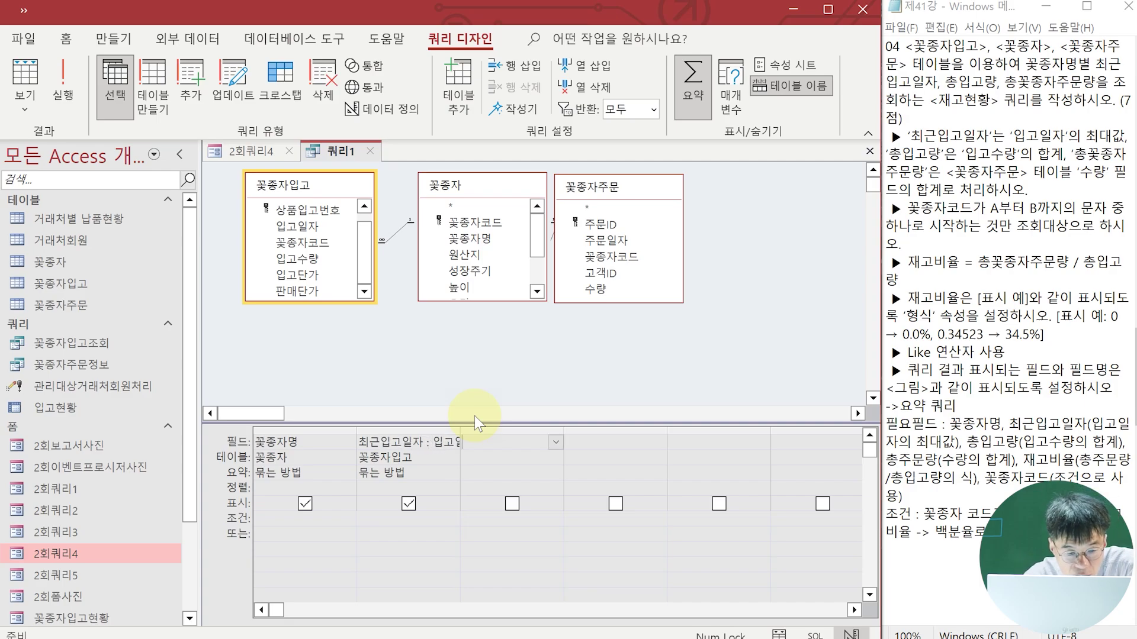
Set the summary function of the 최근입고일자 column to 최대값
click(430, 475)
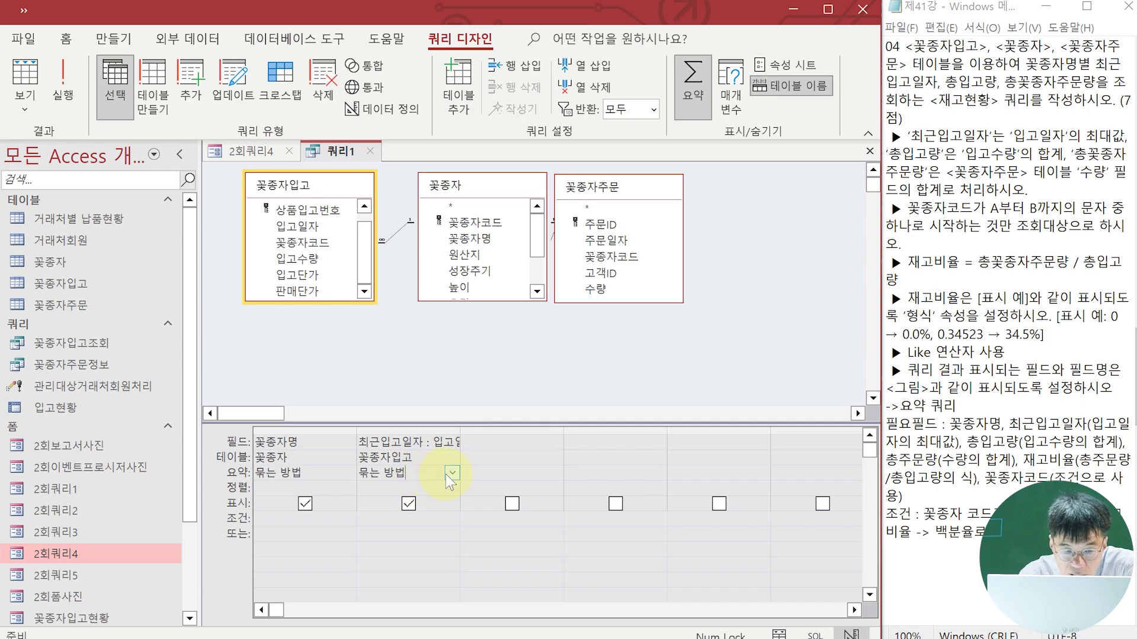
click(451, 473)
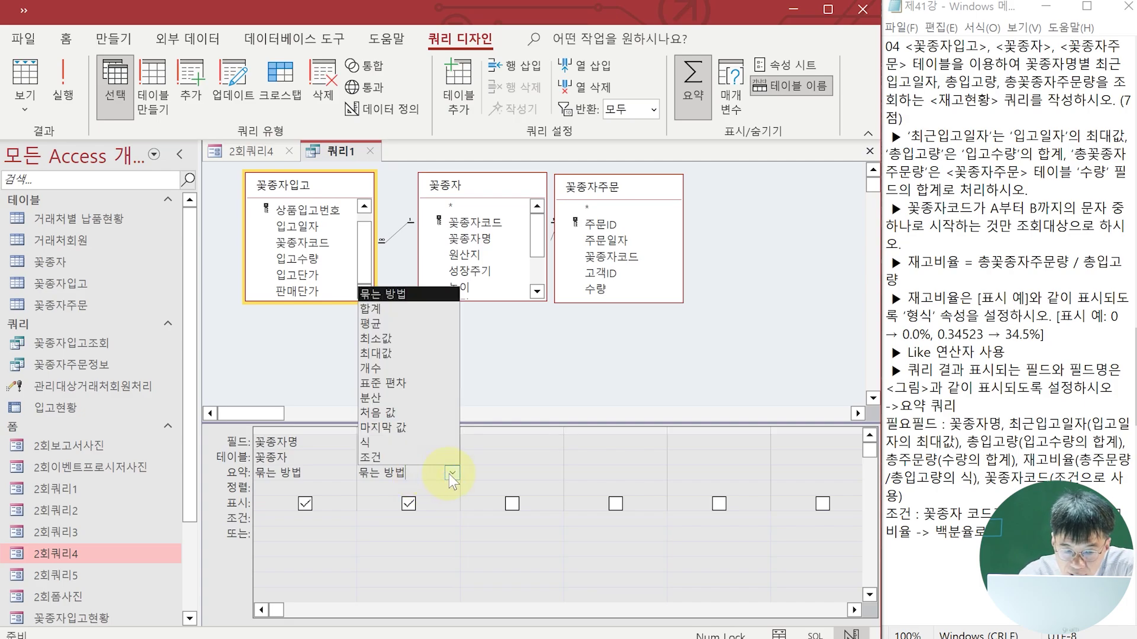
click(425, 354)
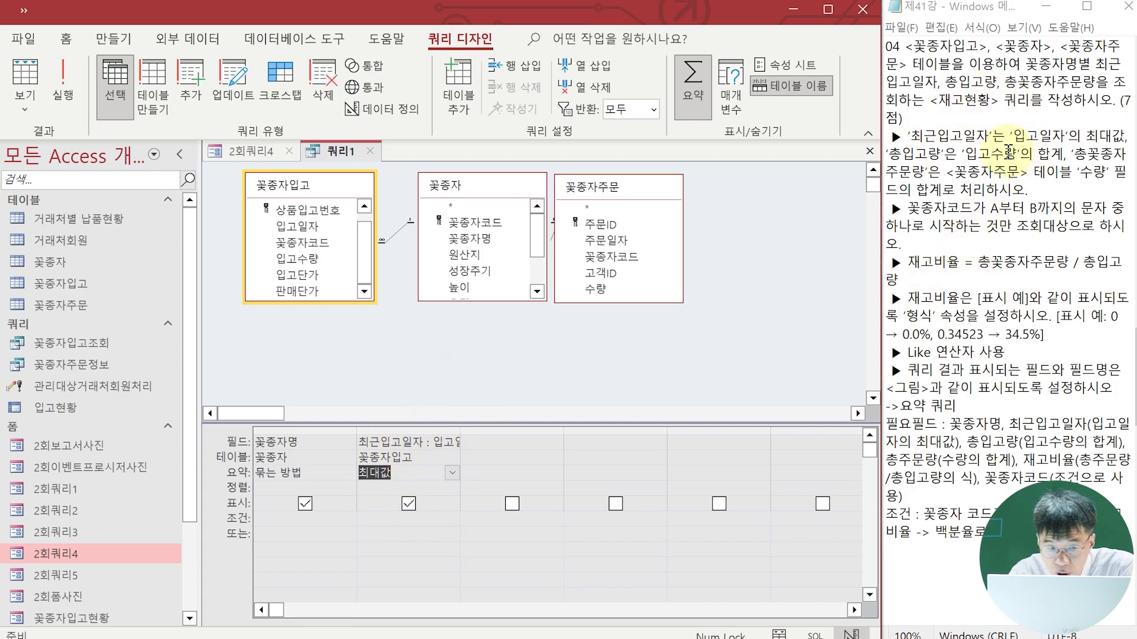
Add the 입고수량 field from 꽃종자입고 with the alias 총입고량 and set its summary function to 합계
click(256, 152)
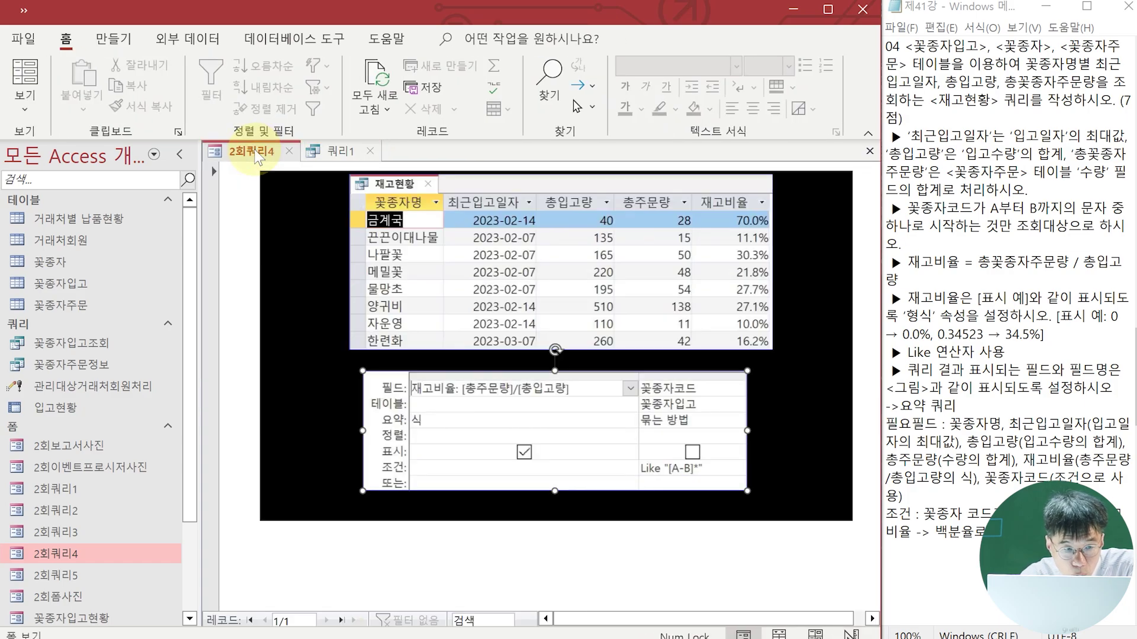
click(335, 151)
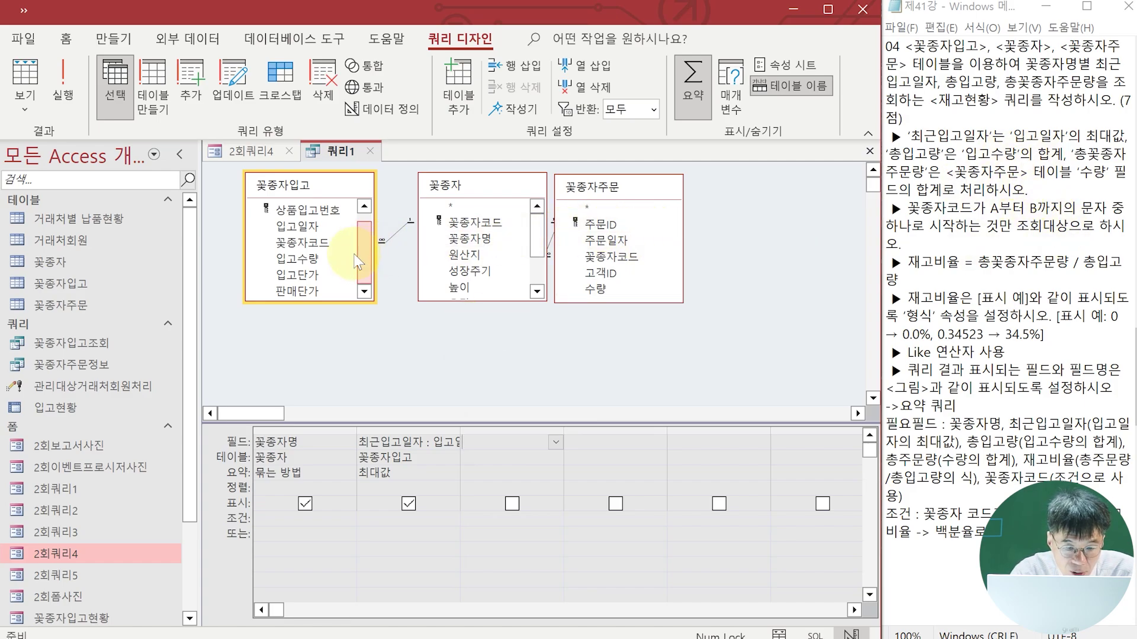
drag(329, 261, 468, 444)
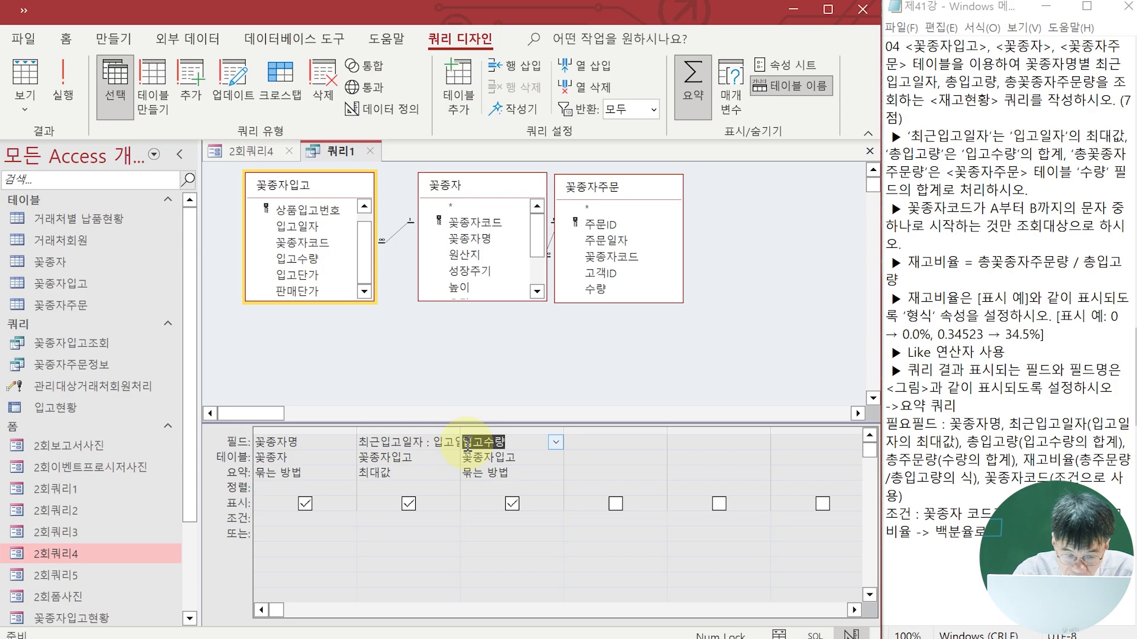
text(총입고)
text(량:)
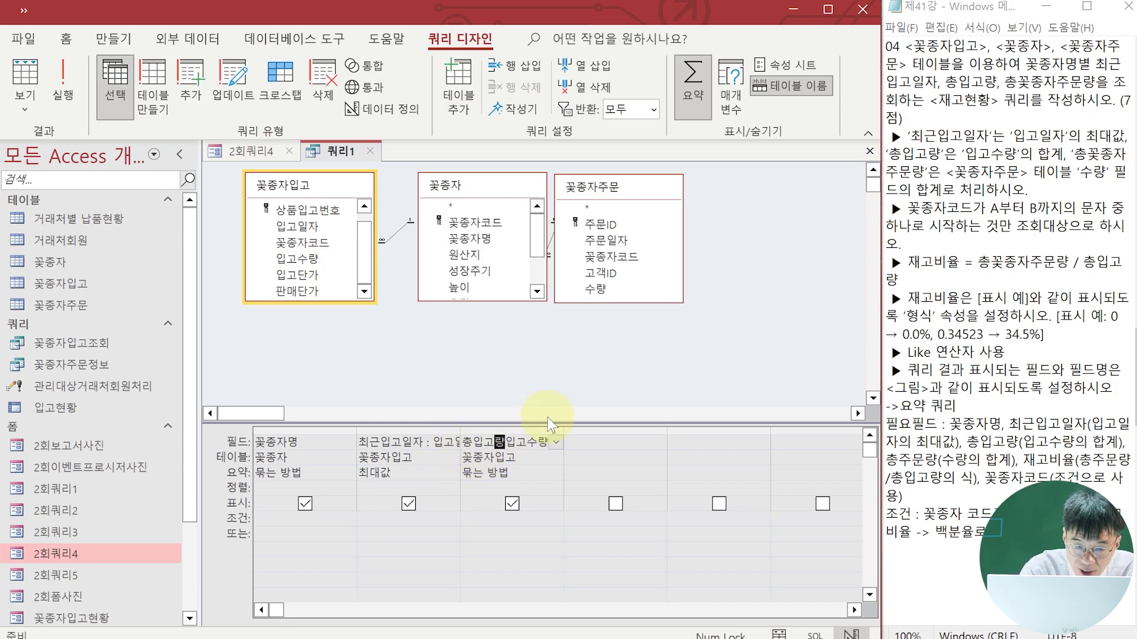
click(522, 473)
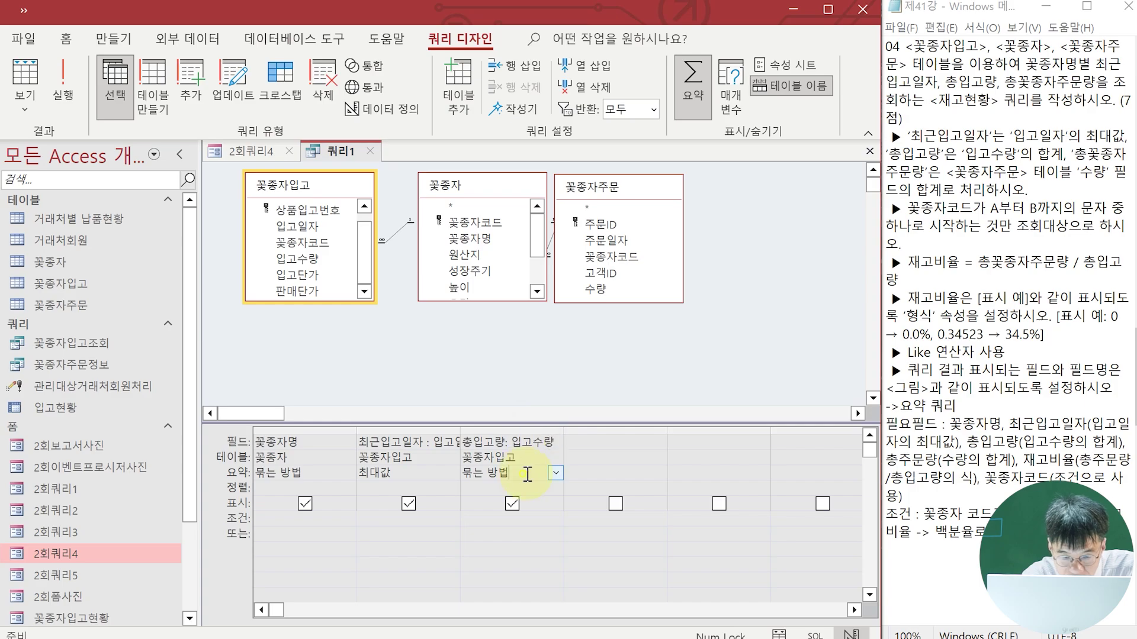
click(556, 474)
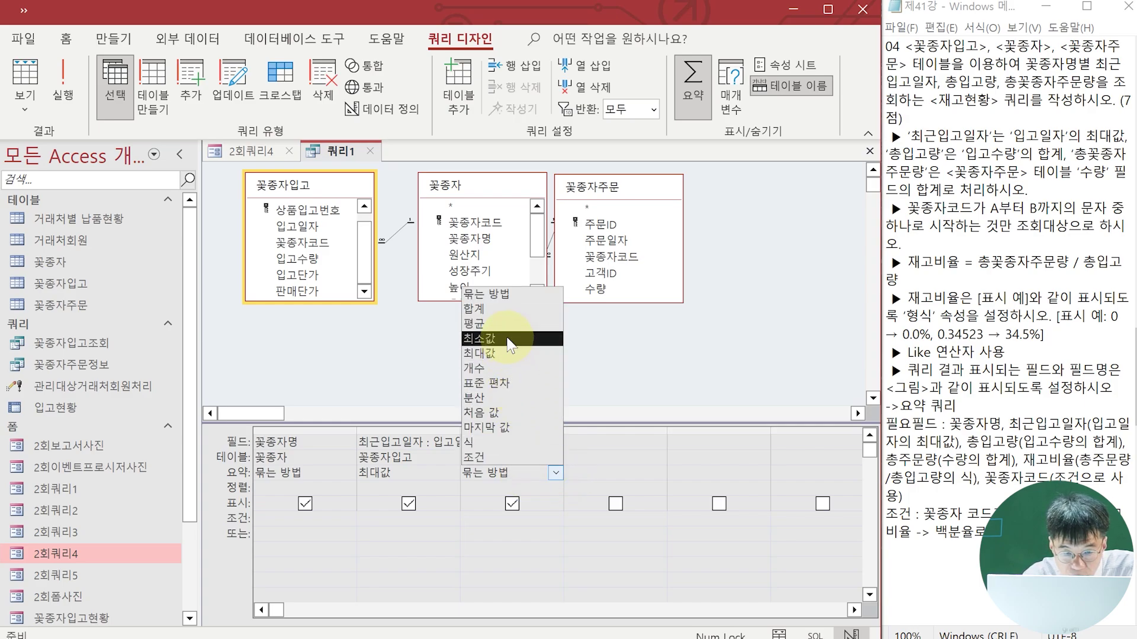
click(514, 308)
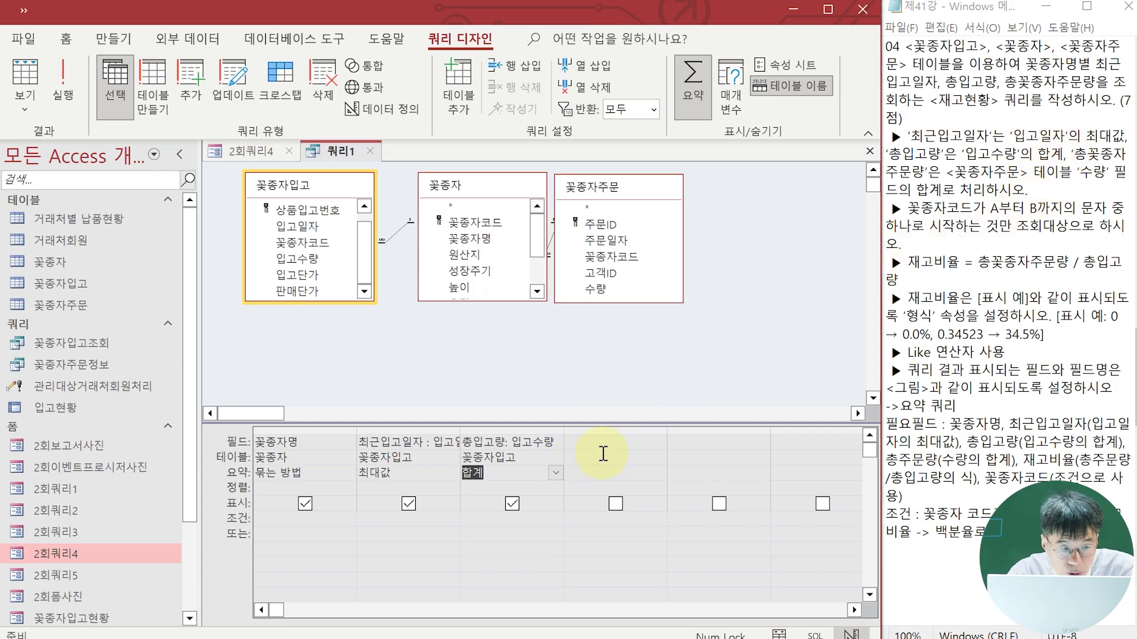
Add the 수량 field from the 꽃종자주문 table to the query grid and give it the alias 총주문량
click(247, 152)
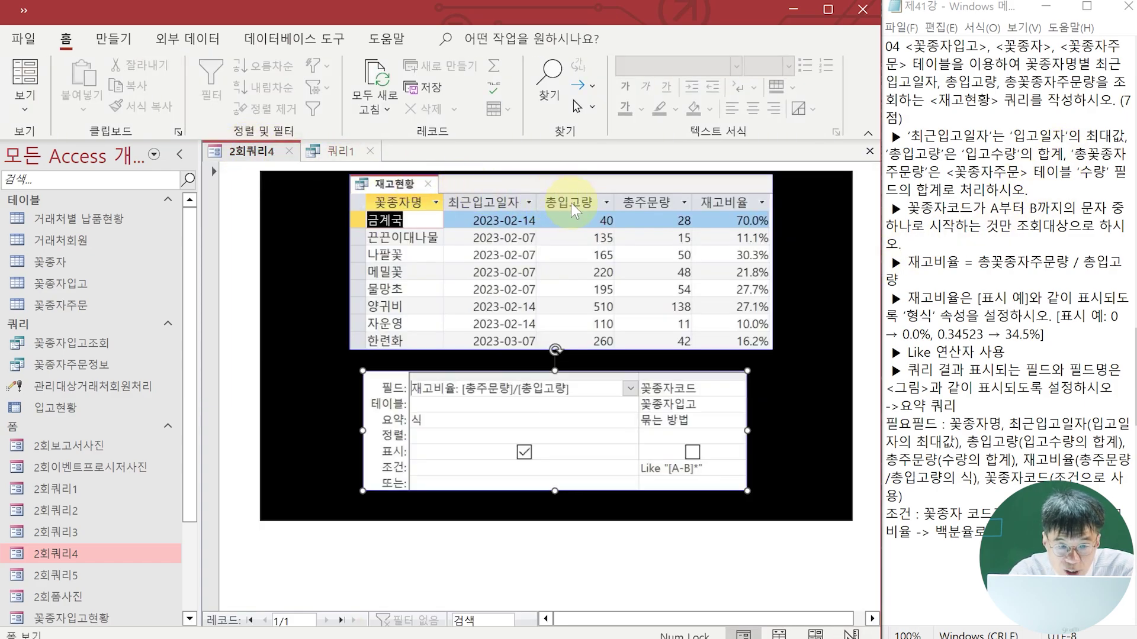
click(344, 152)
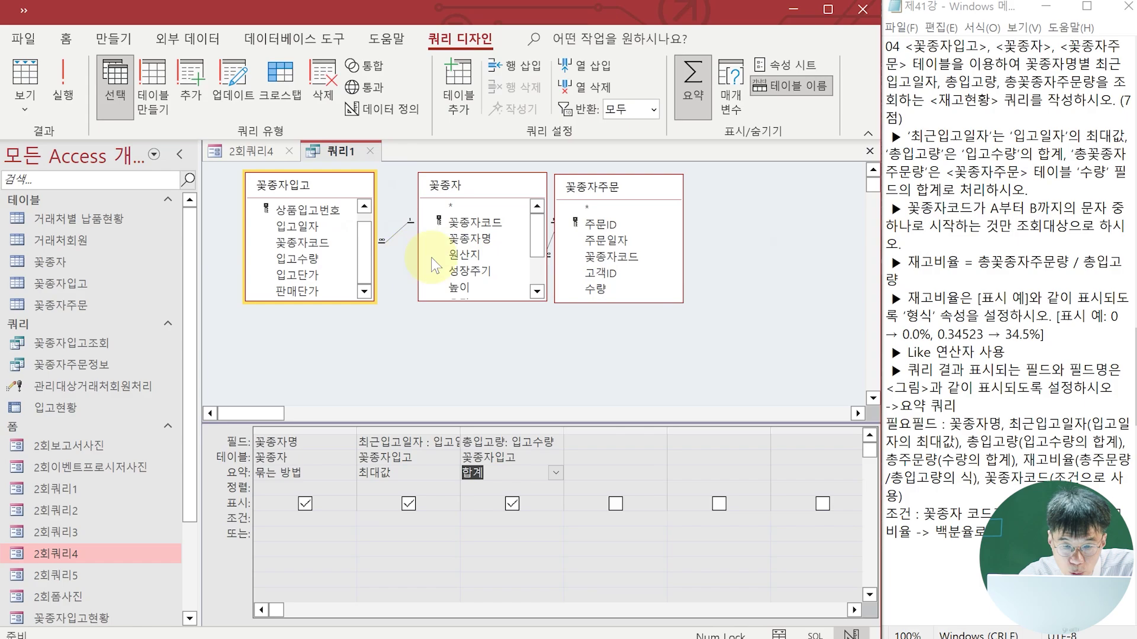
double_click(595, 289)
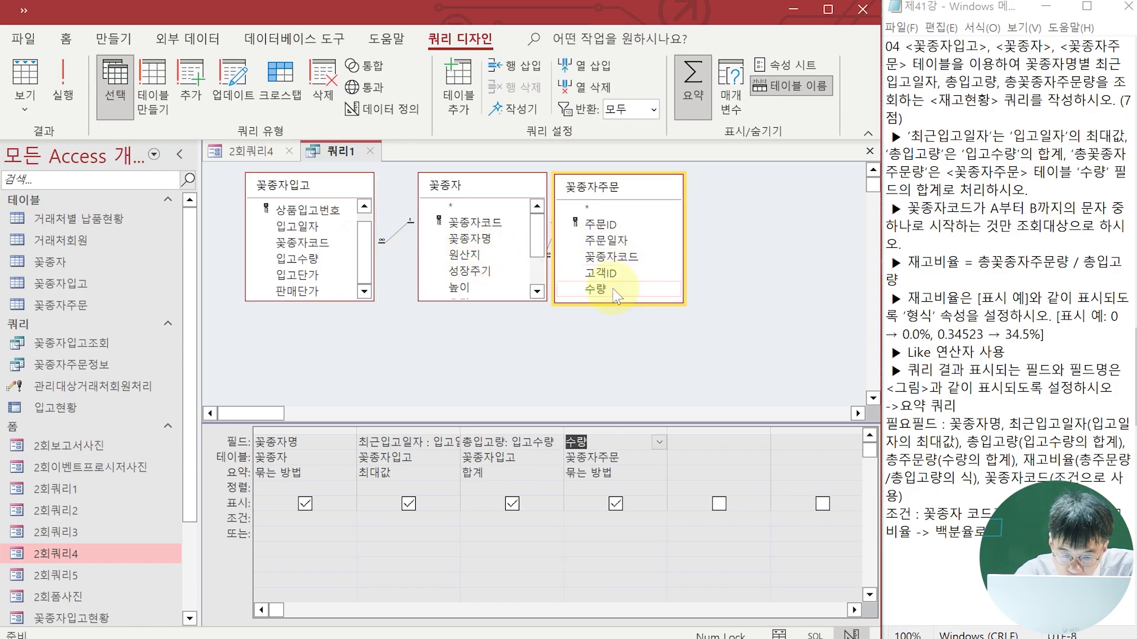
click(583, 443)
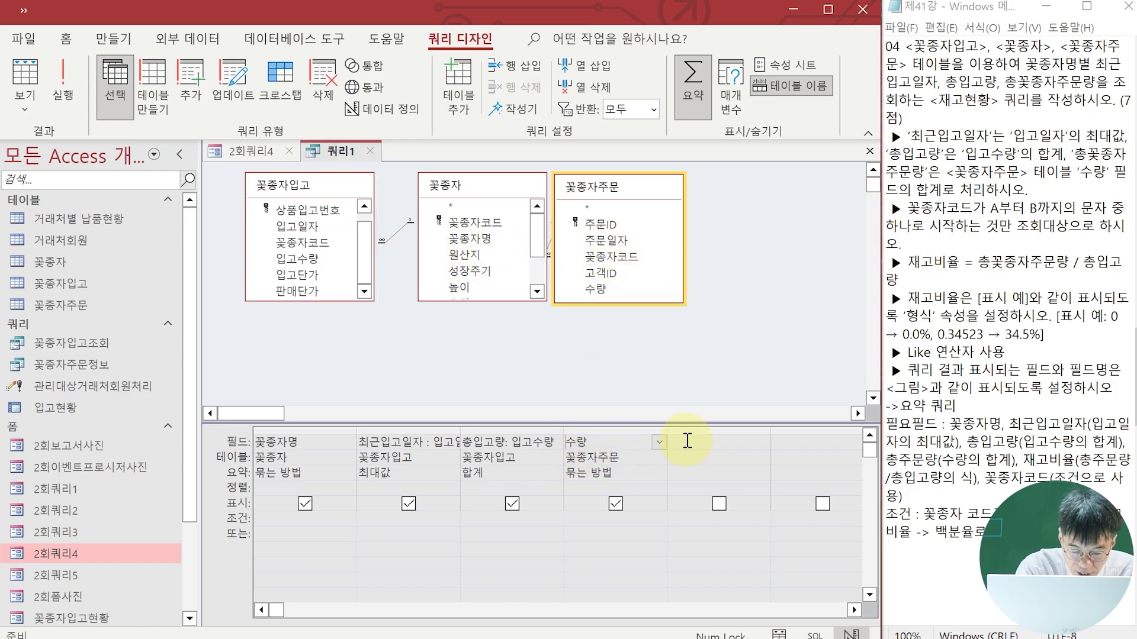
text(총무)
text(문량)
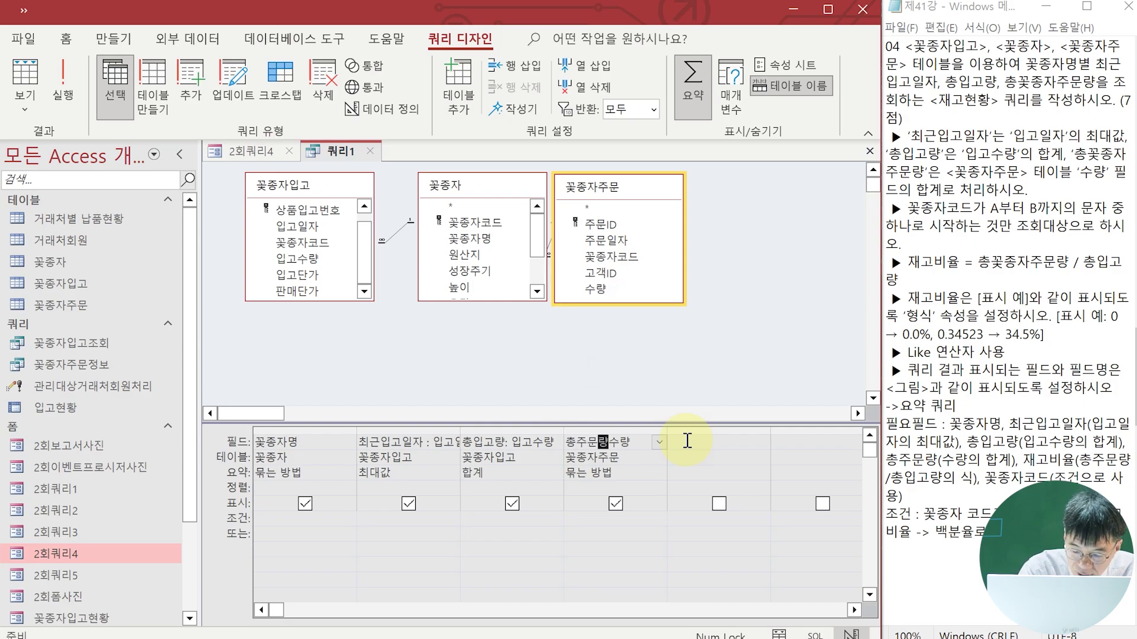
text(:)
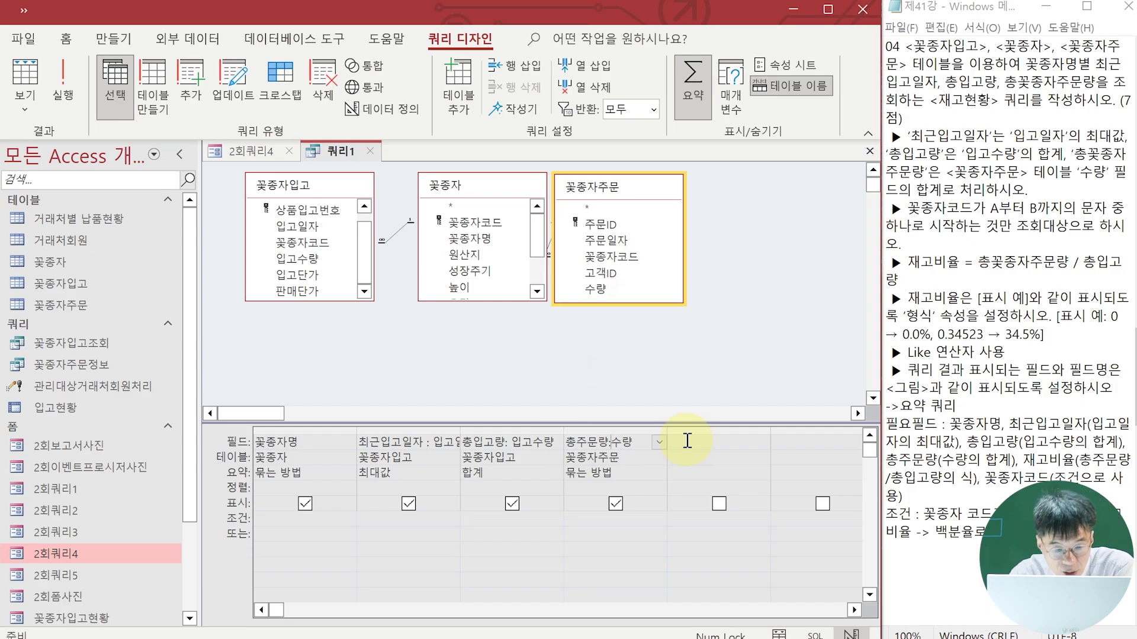
Set the summary function of the 총주문량 column to 합계
click(645, 473)
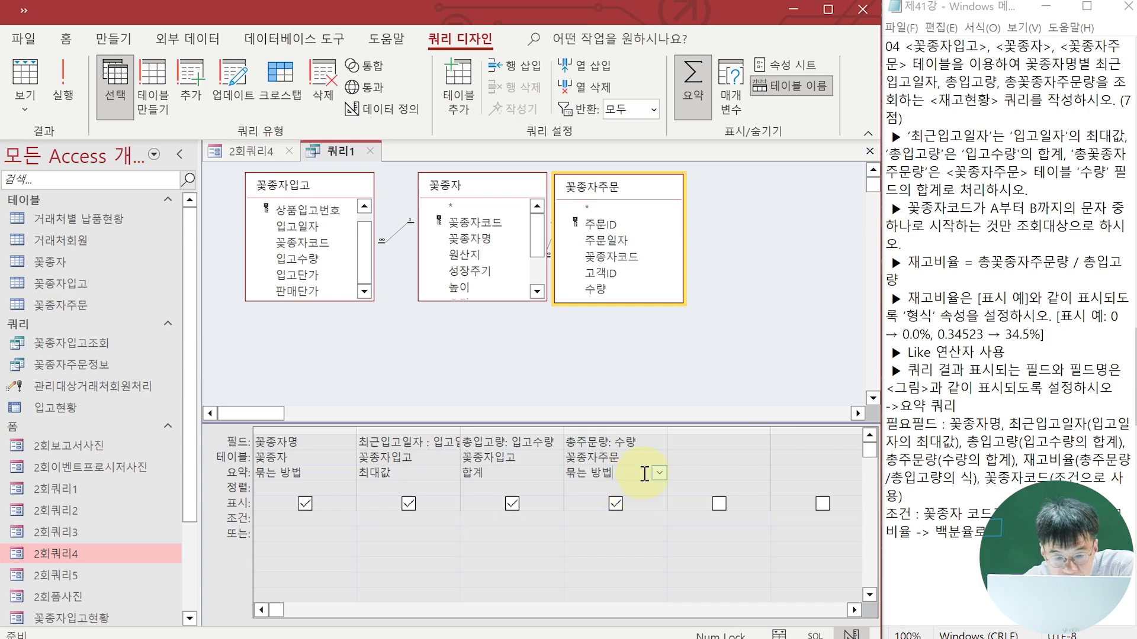
click(658, 473)
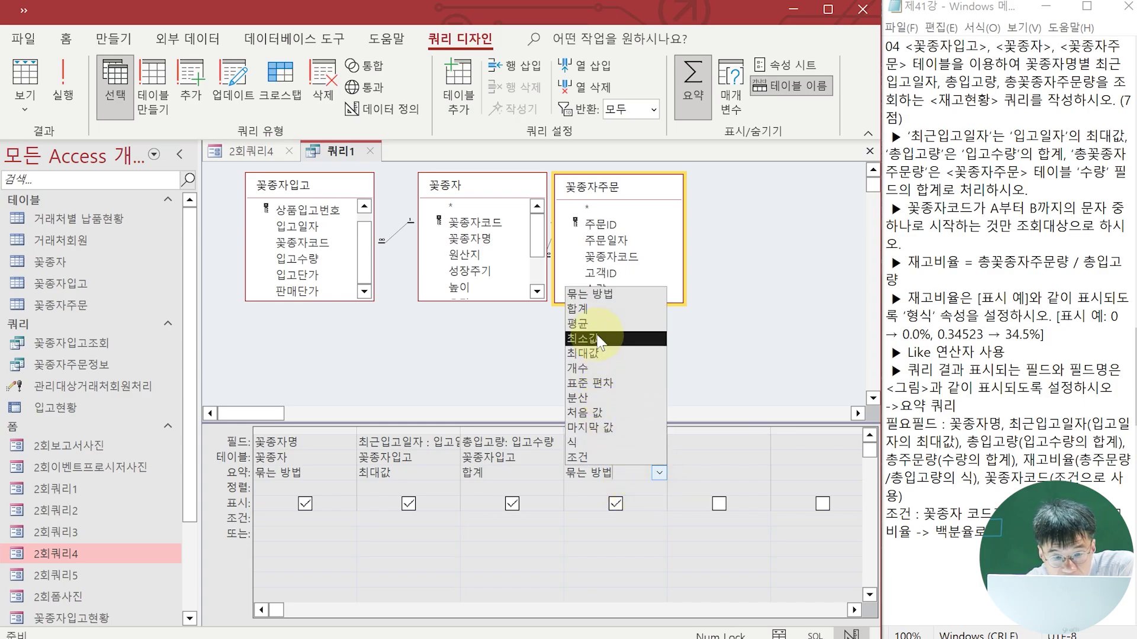
click(599, 310)
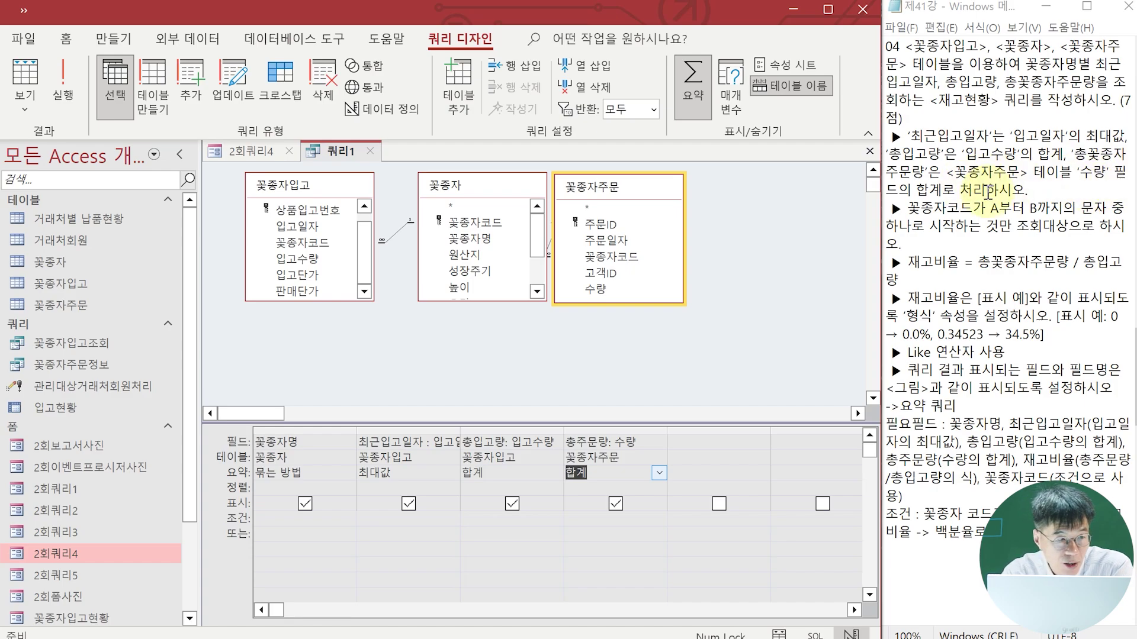
Run the query to check its rows, return to its design, and consult the 2회쿼리4 reference for the next column
click(64, 108)
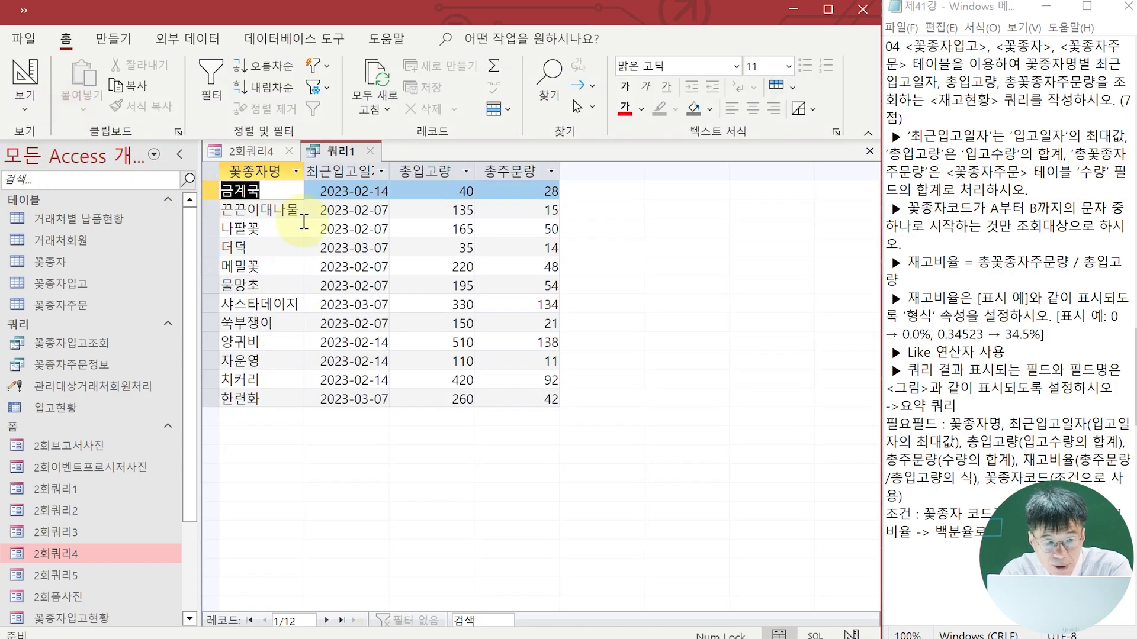
click(28, 114)
click(31, 232)
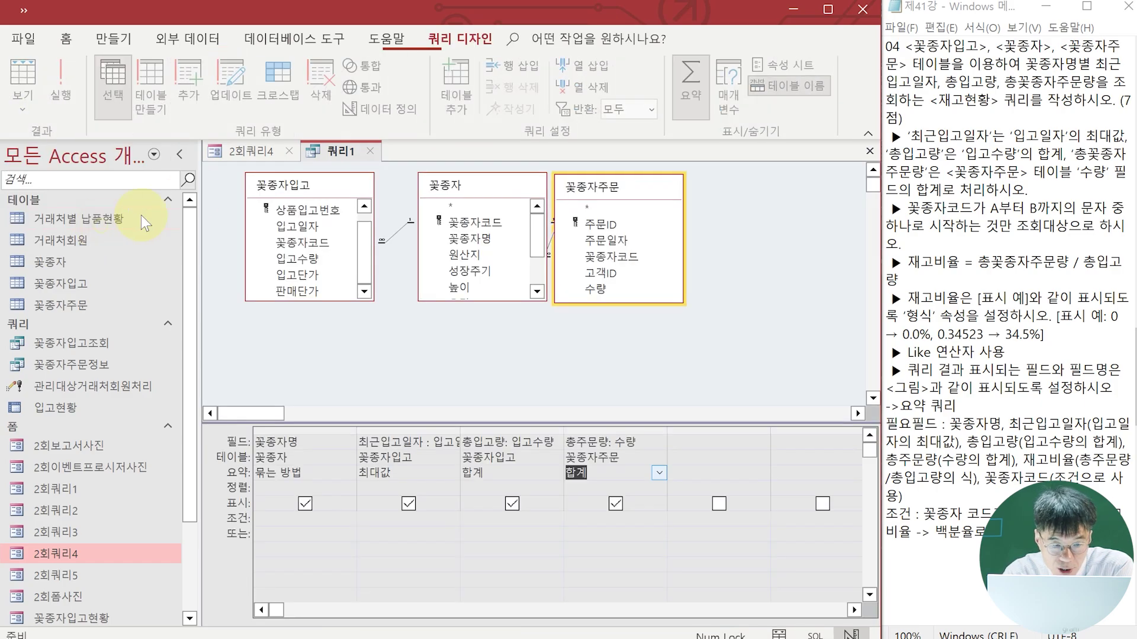
click(252, 151)
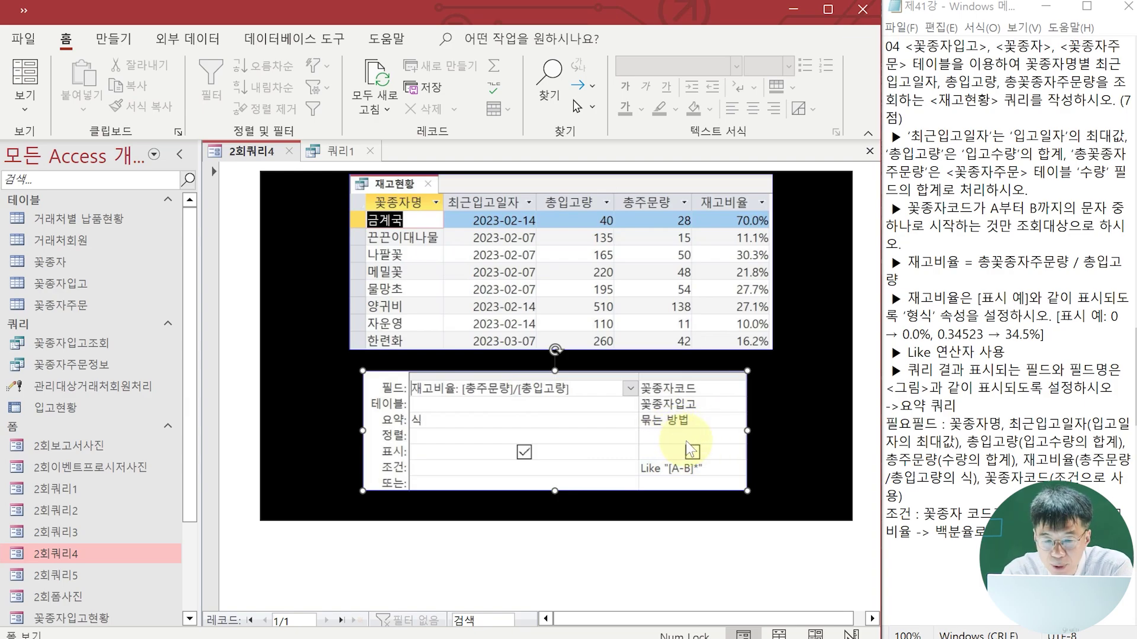
click(335, 151)
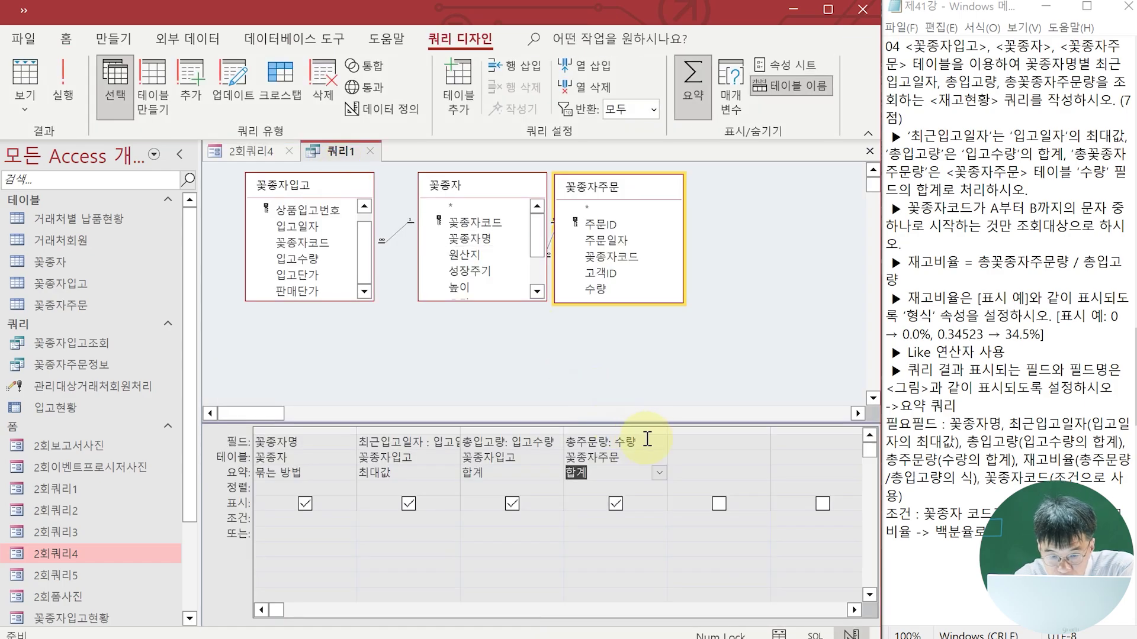
Add a calculated column named 재고비율 with the expression [총주문량]/[총입고량] in the next empty column of the query grid
click(698, 446)
text(재고비율)
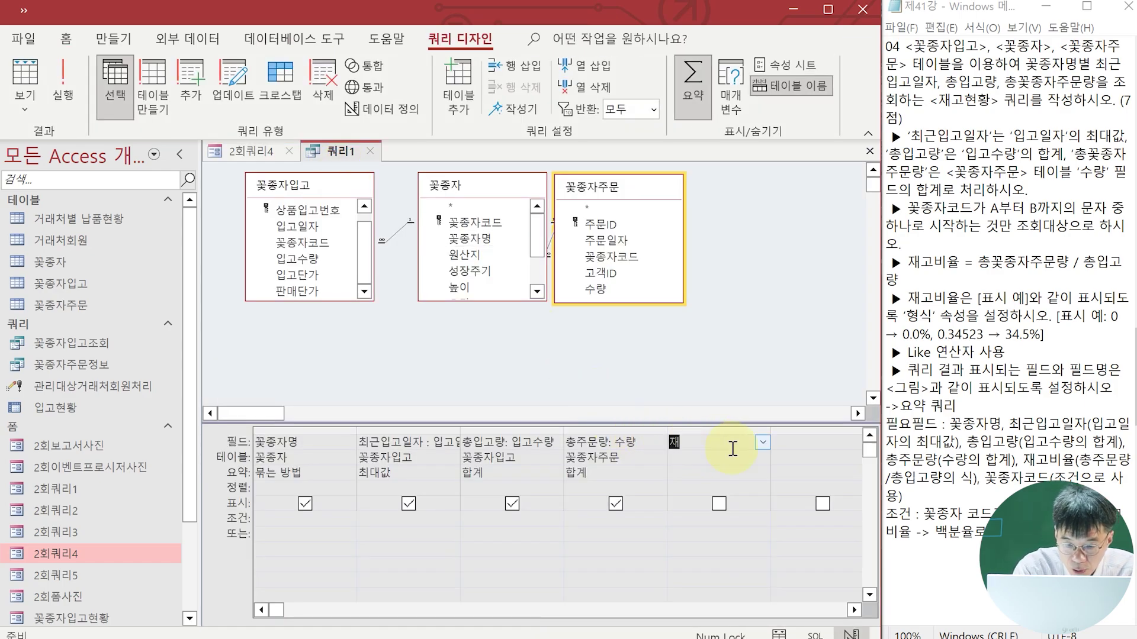
key(BackSpace)
key(BackSpace)
key(BackSpace)
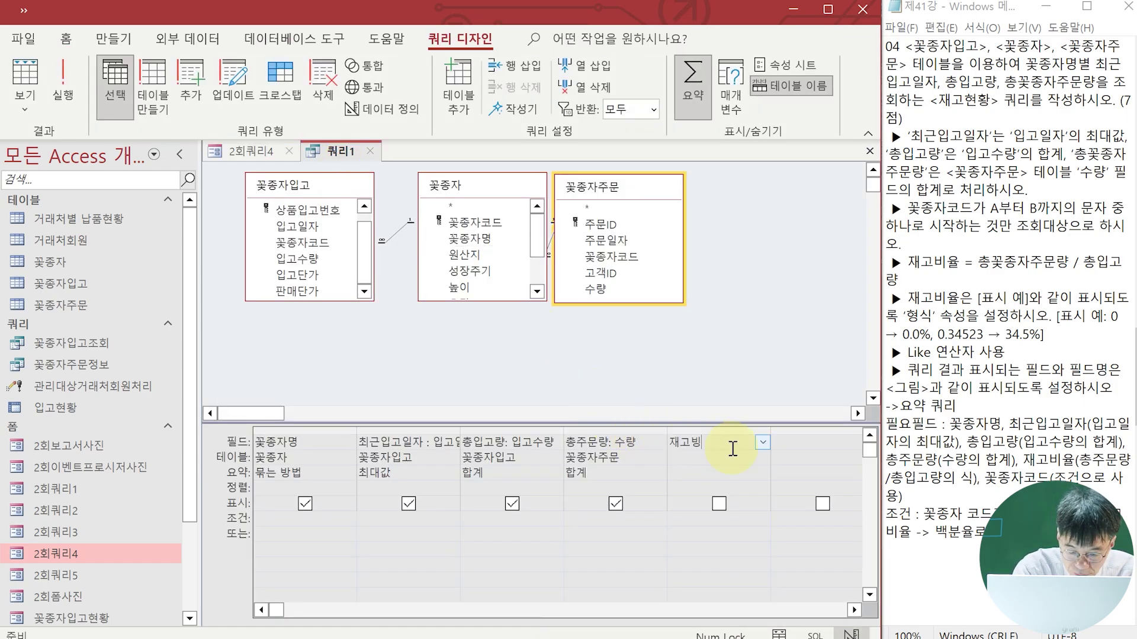
text(고비율 :)
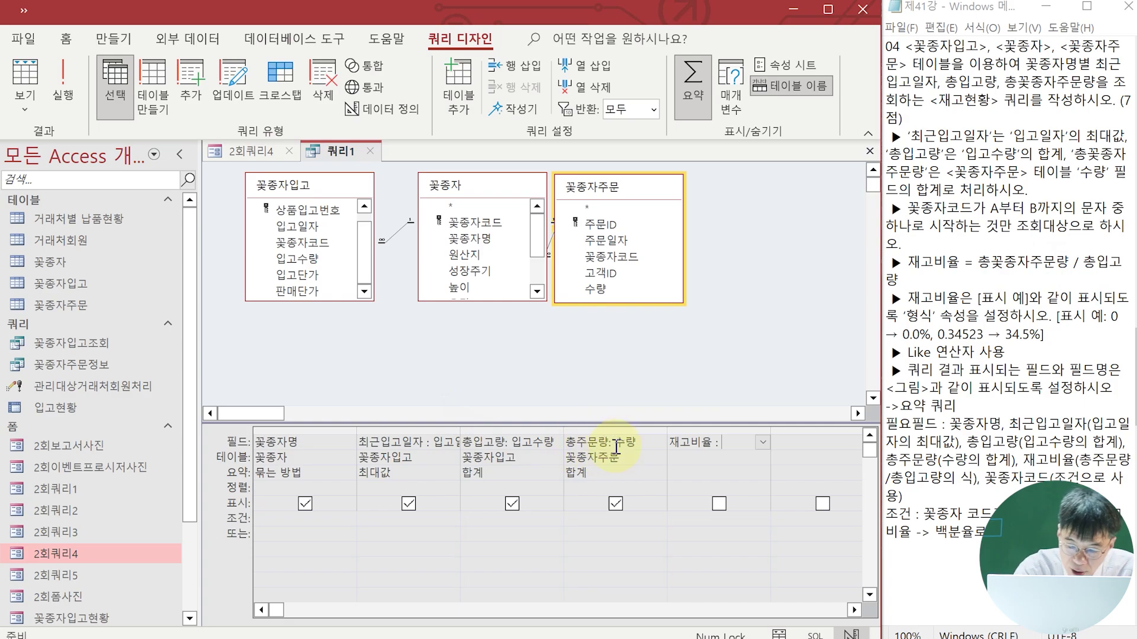
text([)
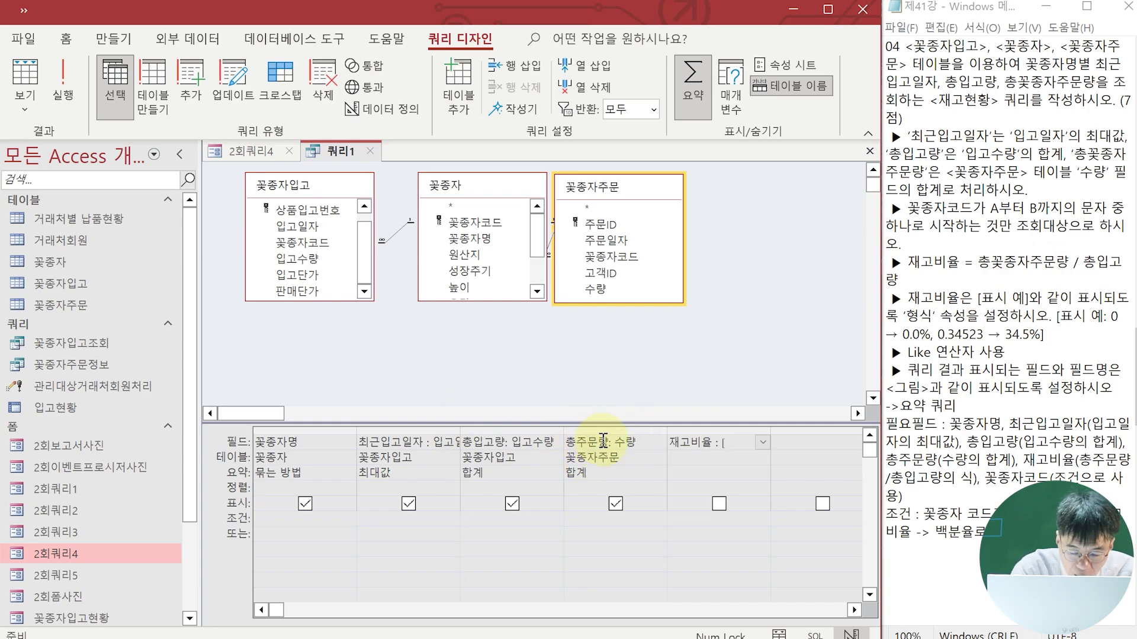
text(총주문량]/[)
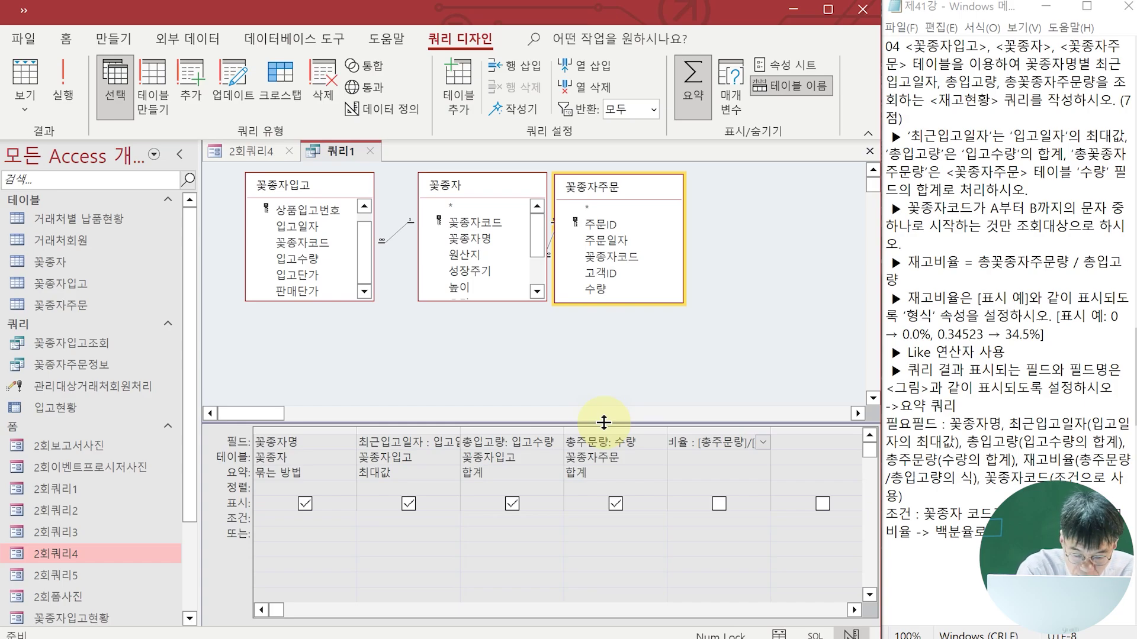
text(총입고량)
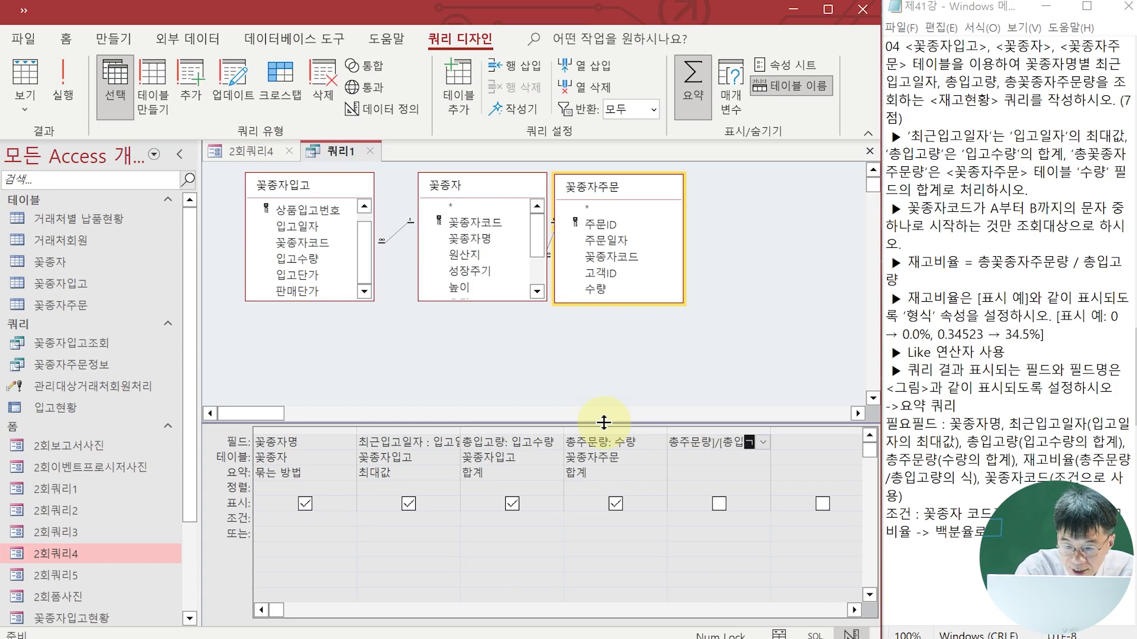
text(])
key(Return)
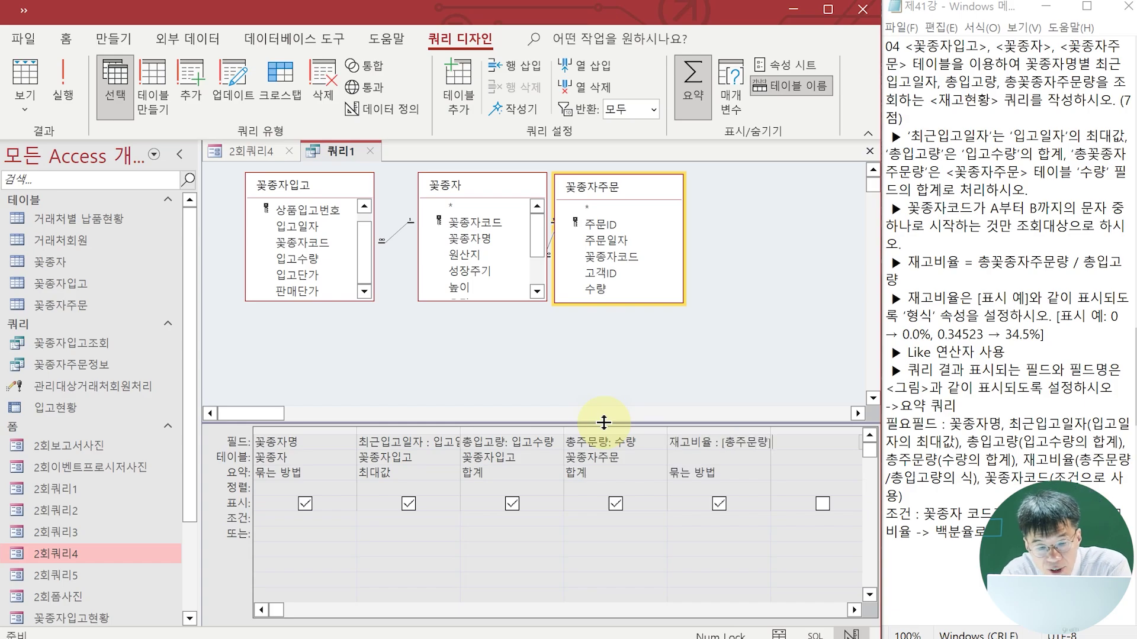
Check the 2회쿼리4 reference and set the summary function of the 재고비율 column to 식
click(251, 151)
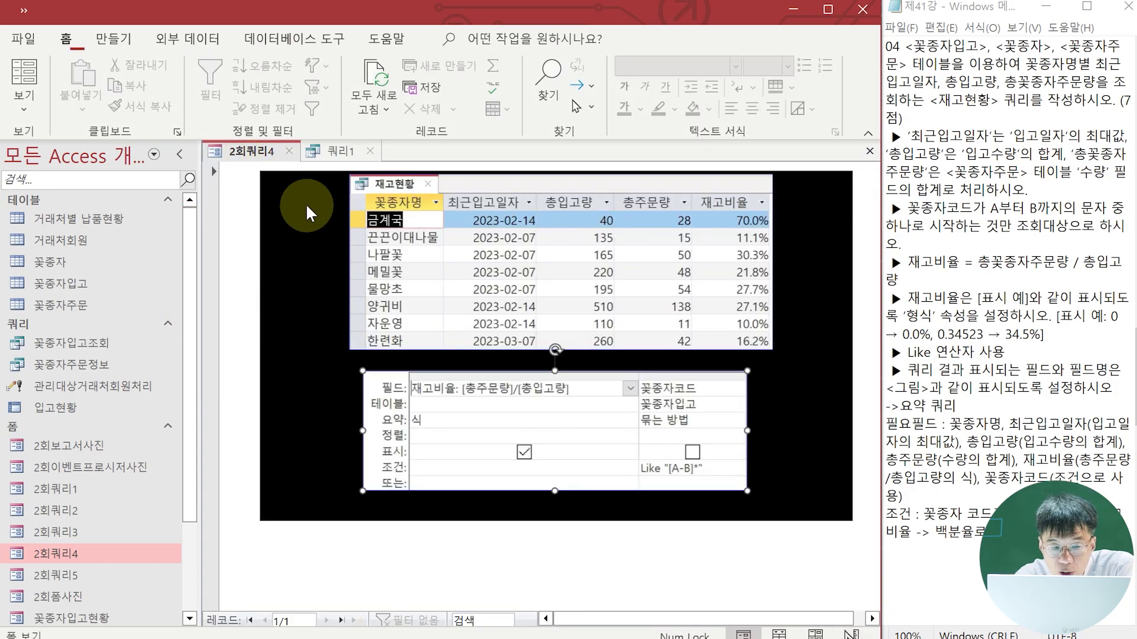
click(336, 151)
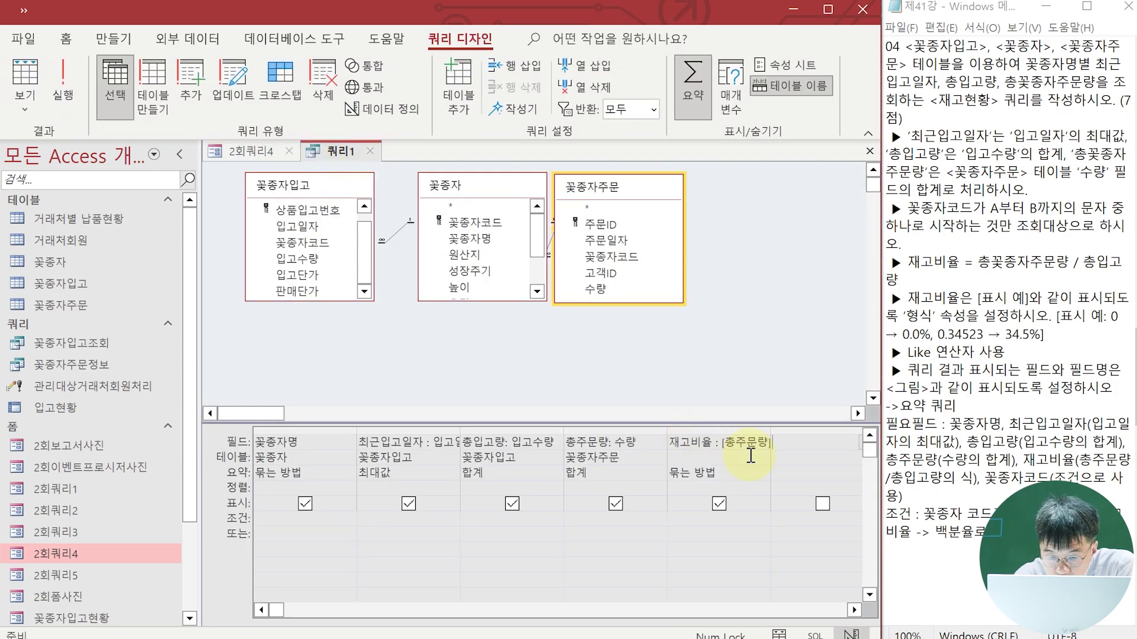
click(761, 472)
click(761, 472)
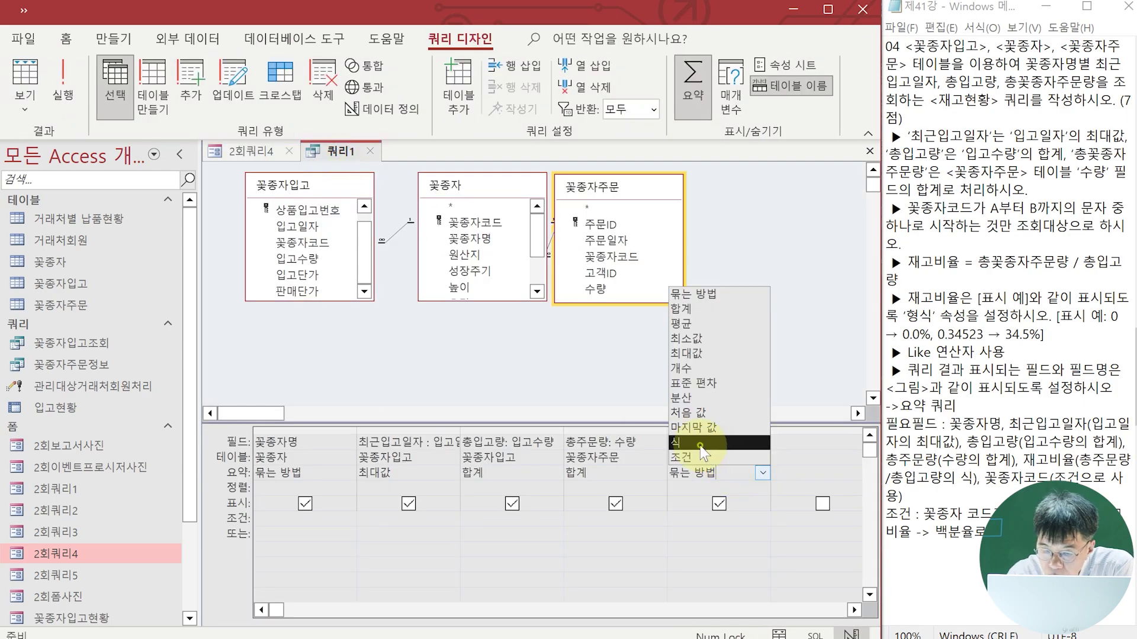
click(687, 457)
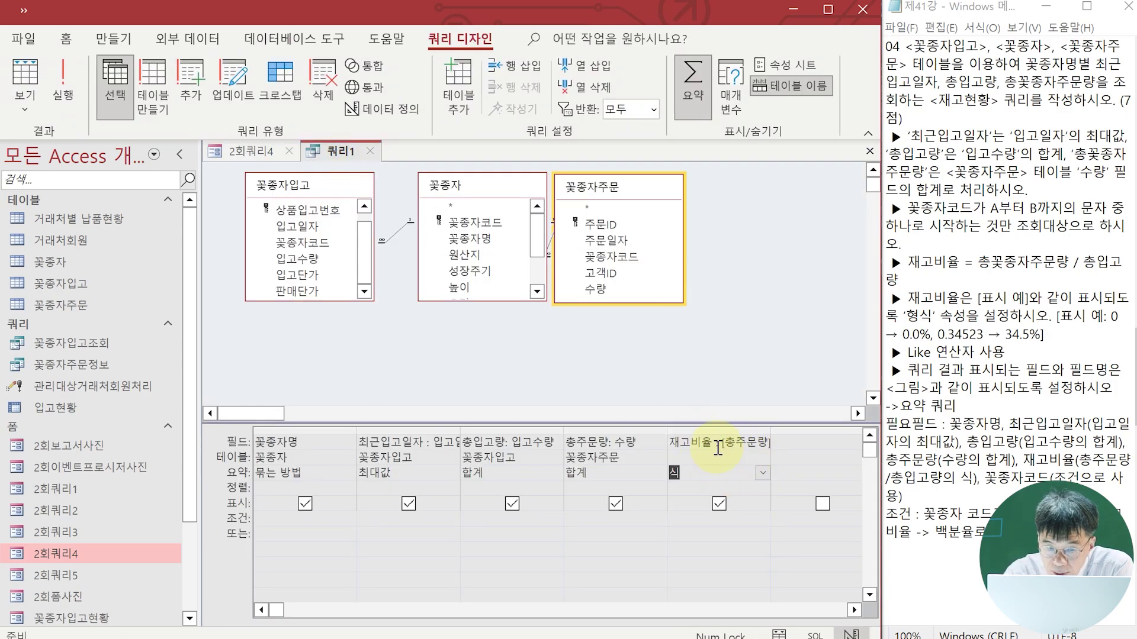
Add the 꽃종자코드 field from the 꽃종자 table as a hidden column with the criterion Like "[A-B]*"
click(783, 445)
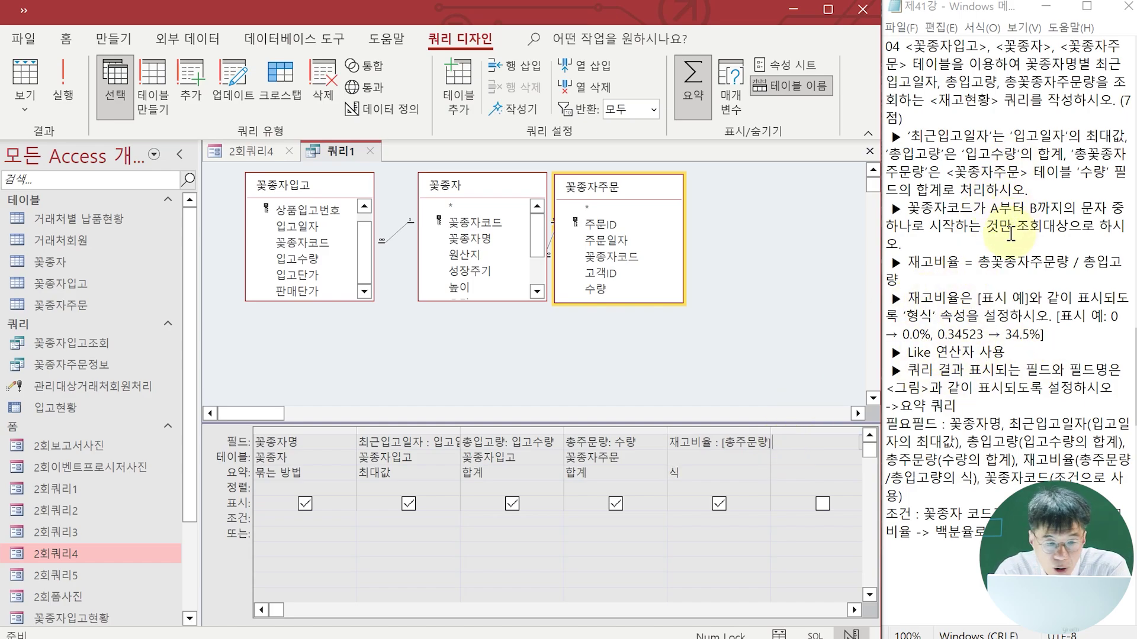
click(263, 153)
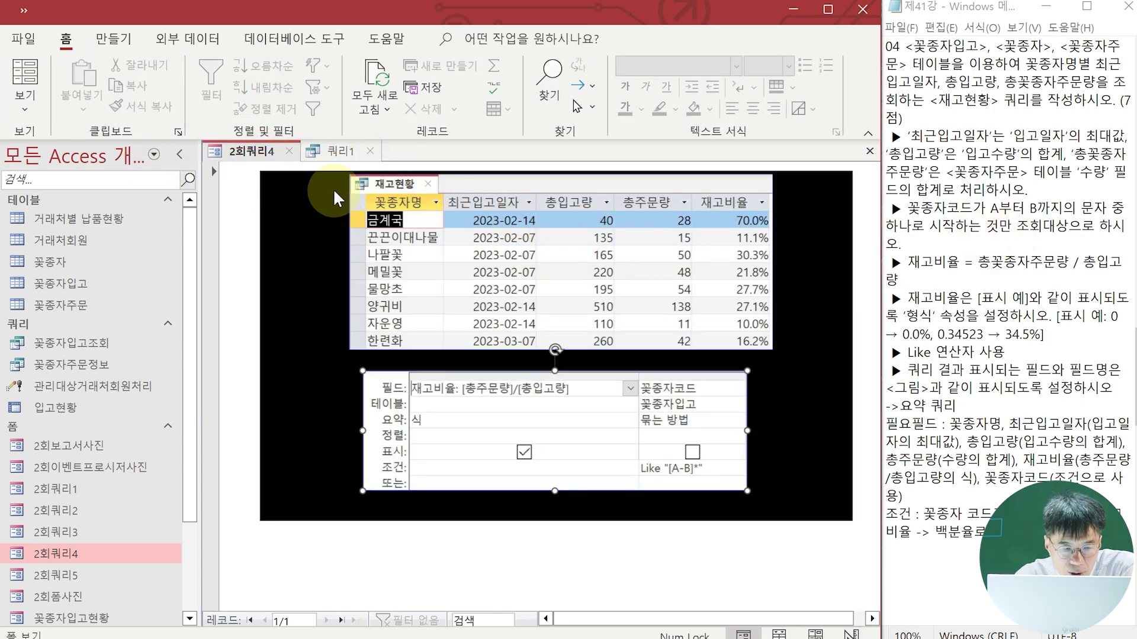
click(345, 152)
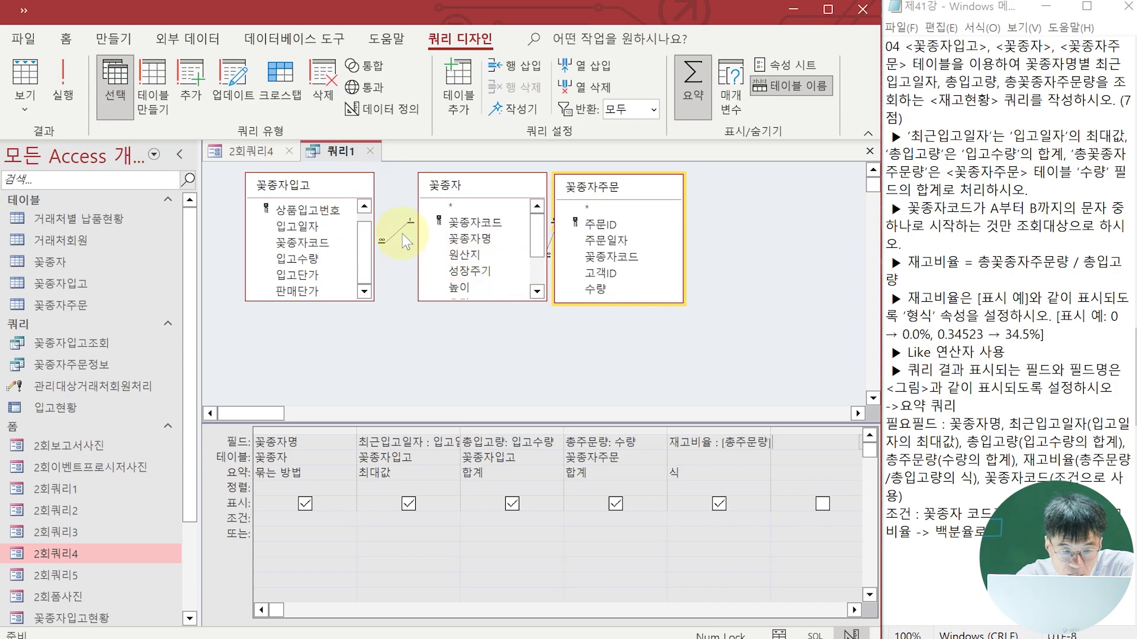
drag(472, 222, 799, 442)
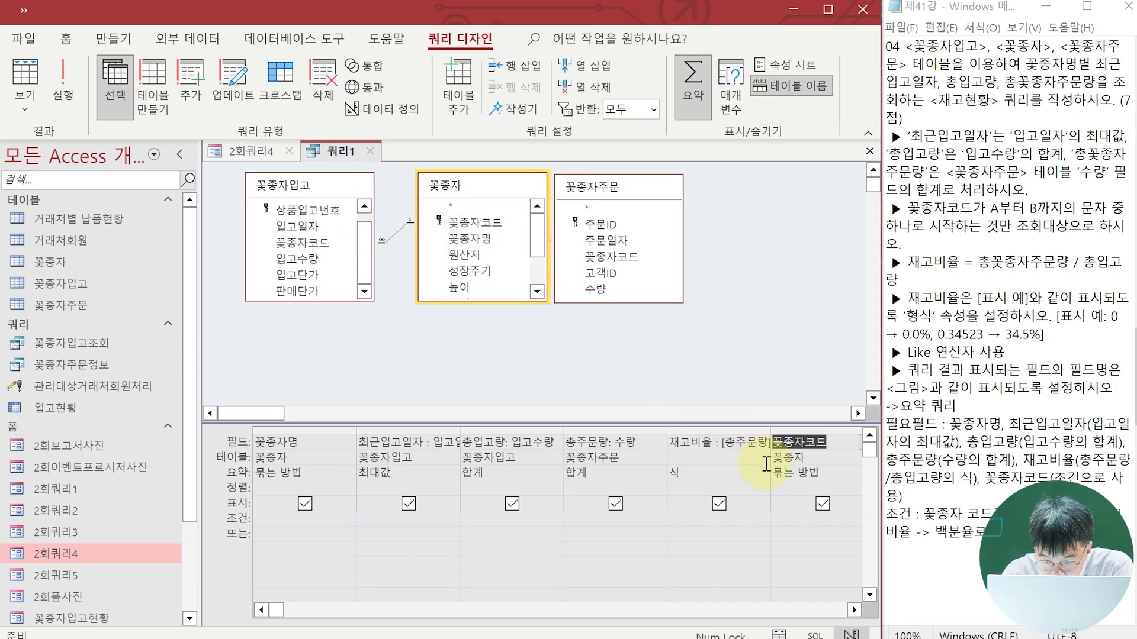
click(823, 504)
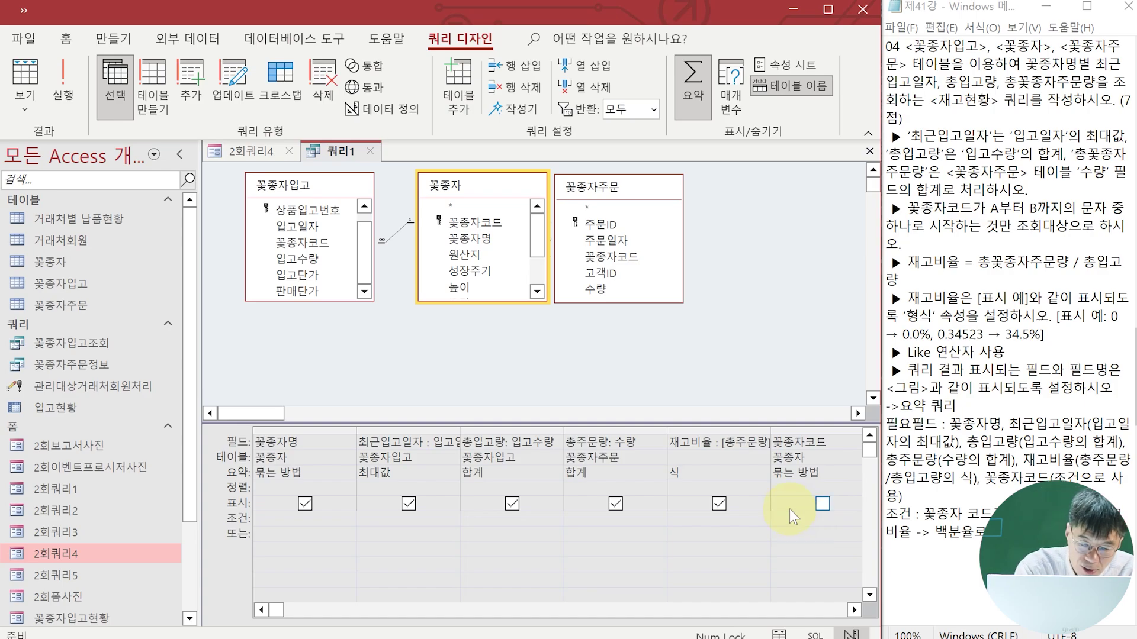
text(ㅣㅑ)
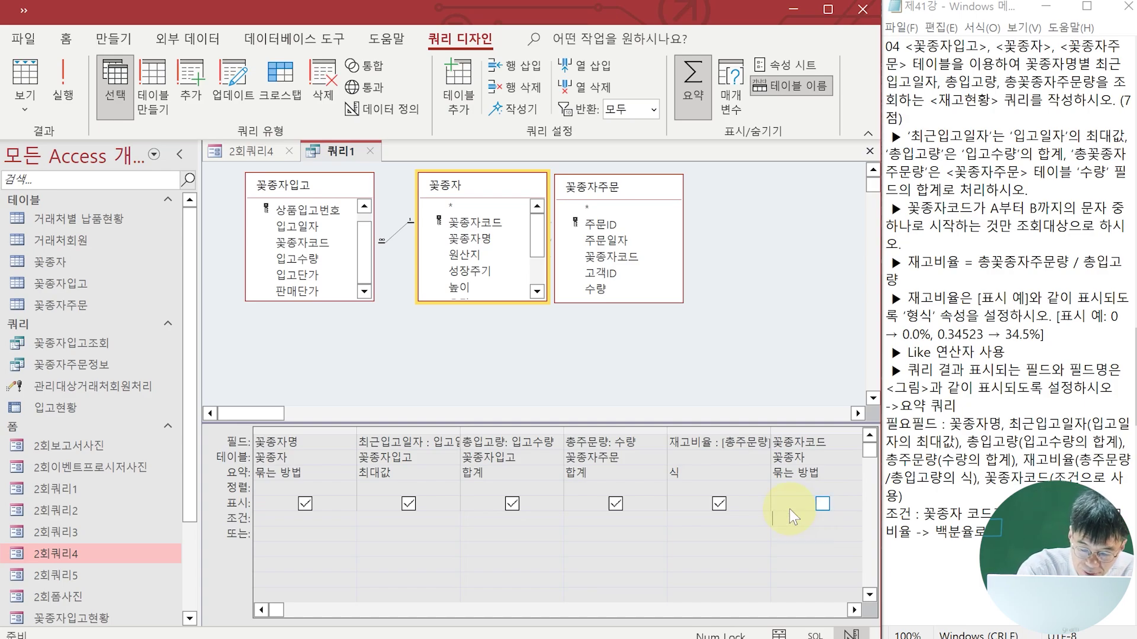
text(like "[A-B]*)
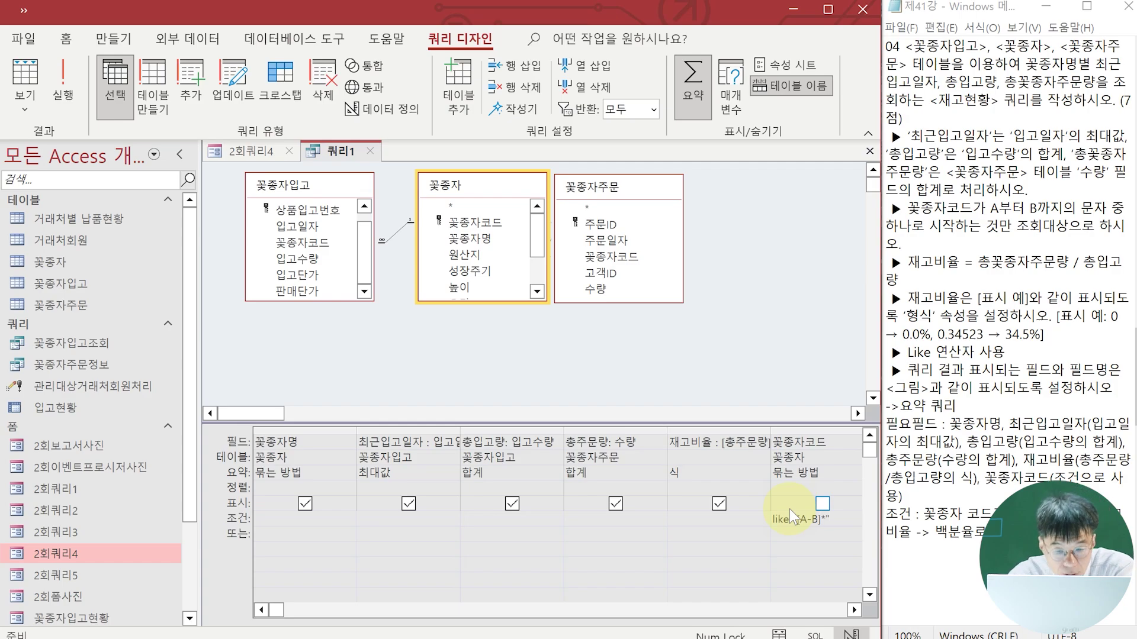
key(Return)
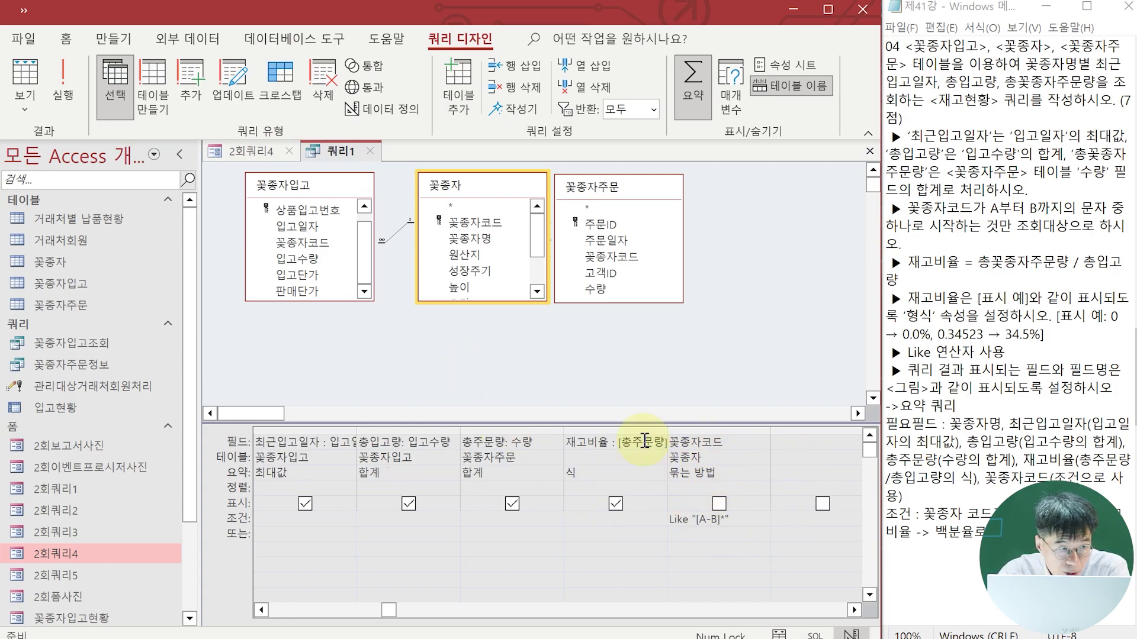
Run the query to check the filtered rows and the 재고비율 values, and return to its design
click(62, 83)
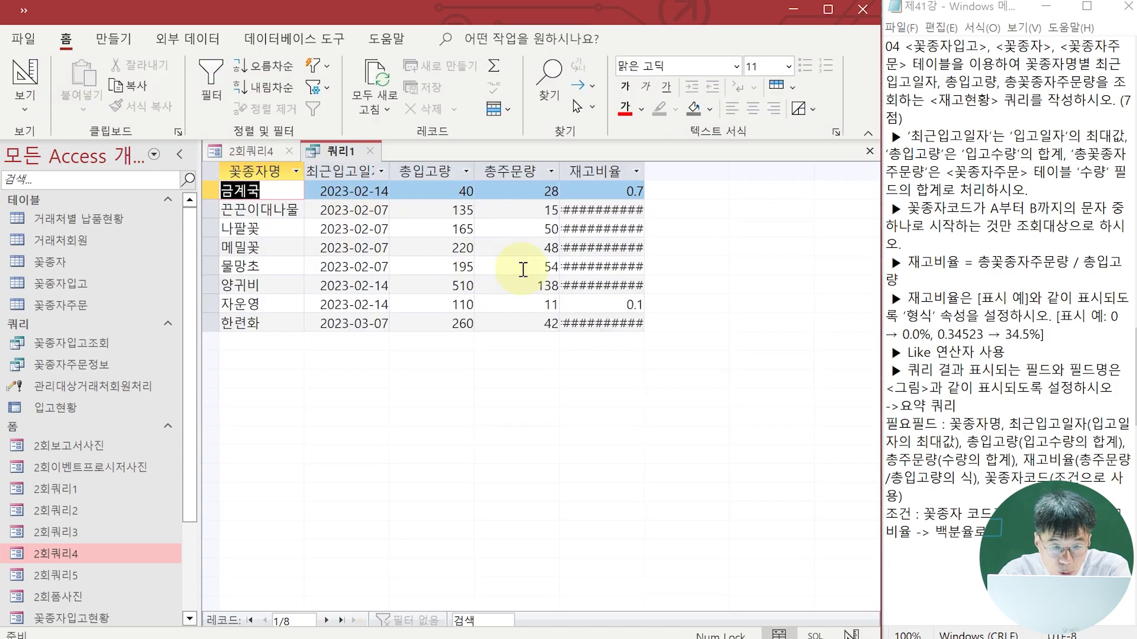
click(27, 102)
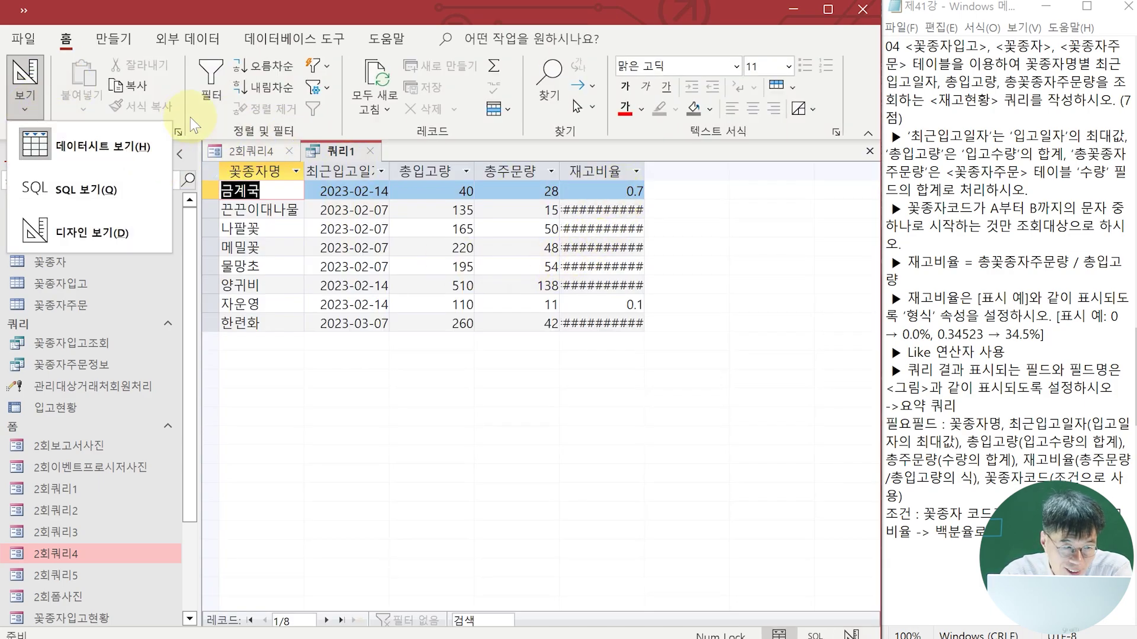
click(93, 227)
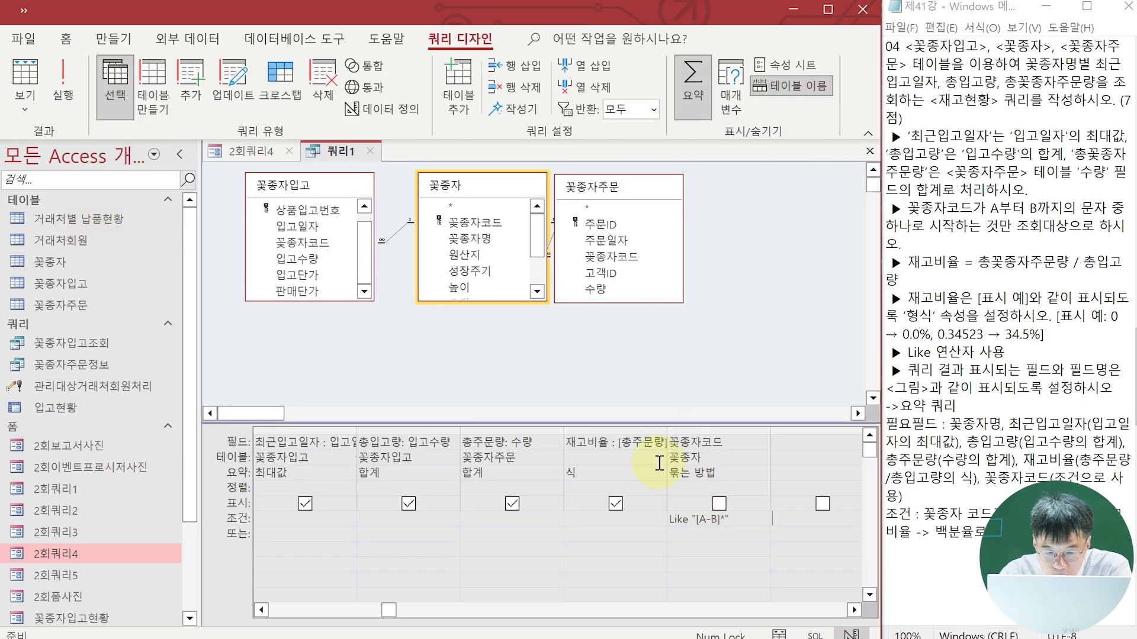
Open the property sheet for the 재고비율 column of the query
click(631, 445)
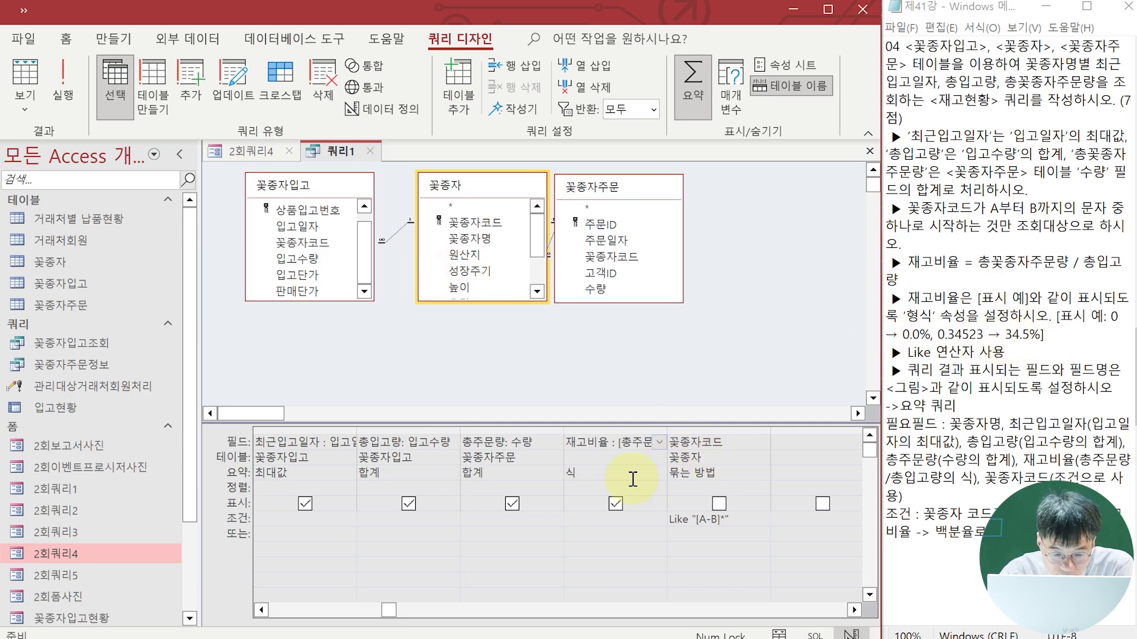
right_click(605, 446)
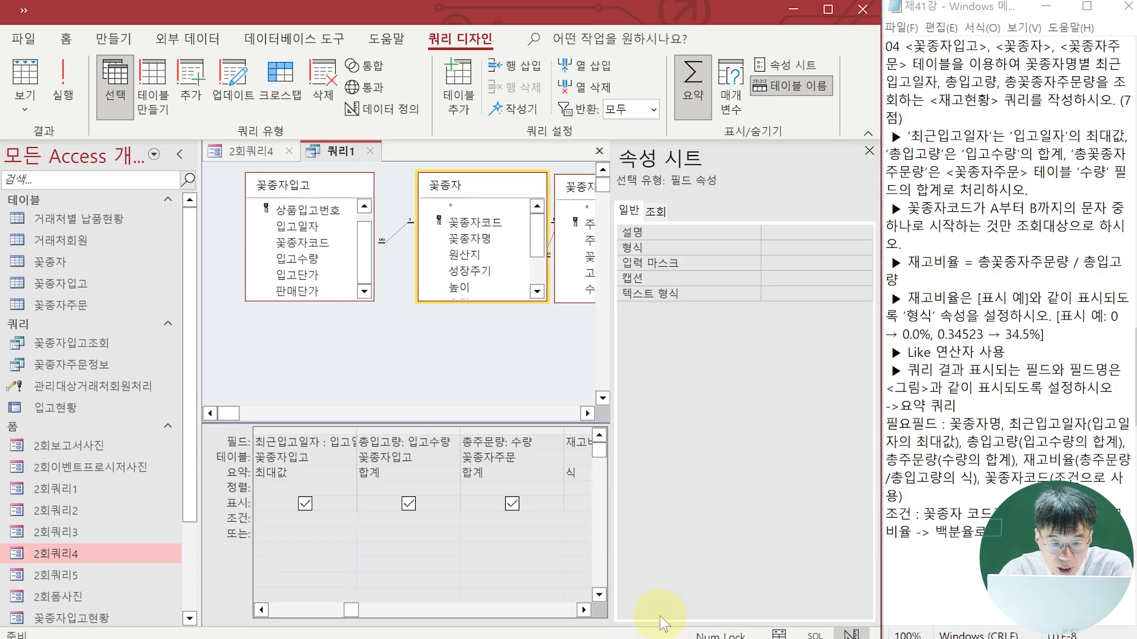
click(660, 616)
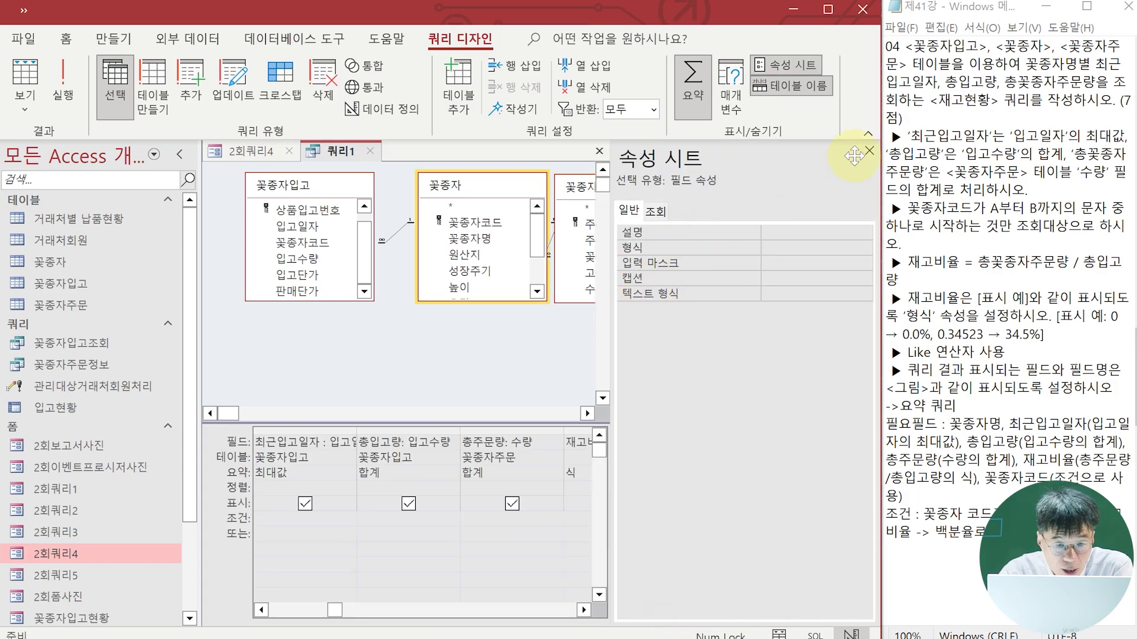
click(582, 610)
click(580, 609)
click(580, 609)
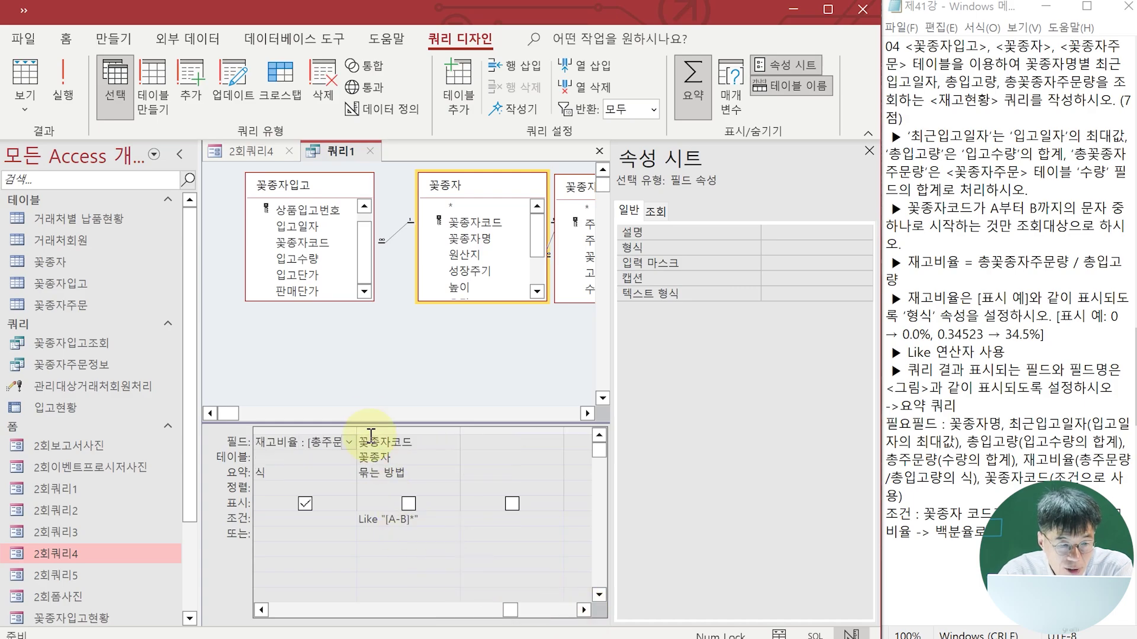
click(365, 376)
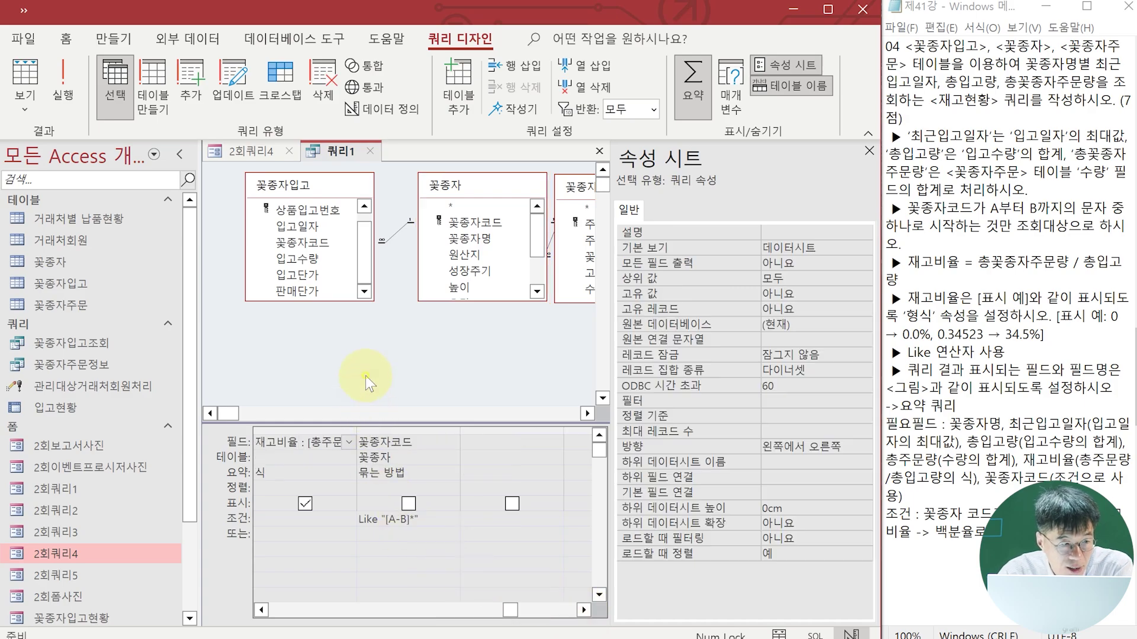
Save the query under the name 재고현황
click(23, 10)
click(29, 39)
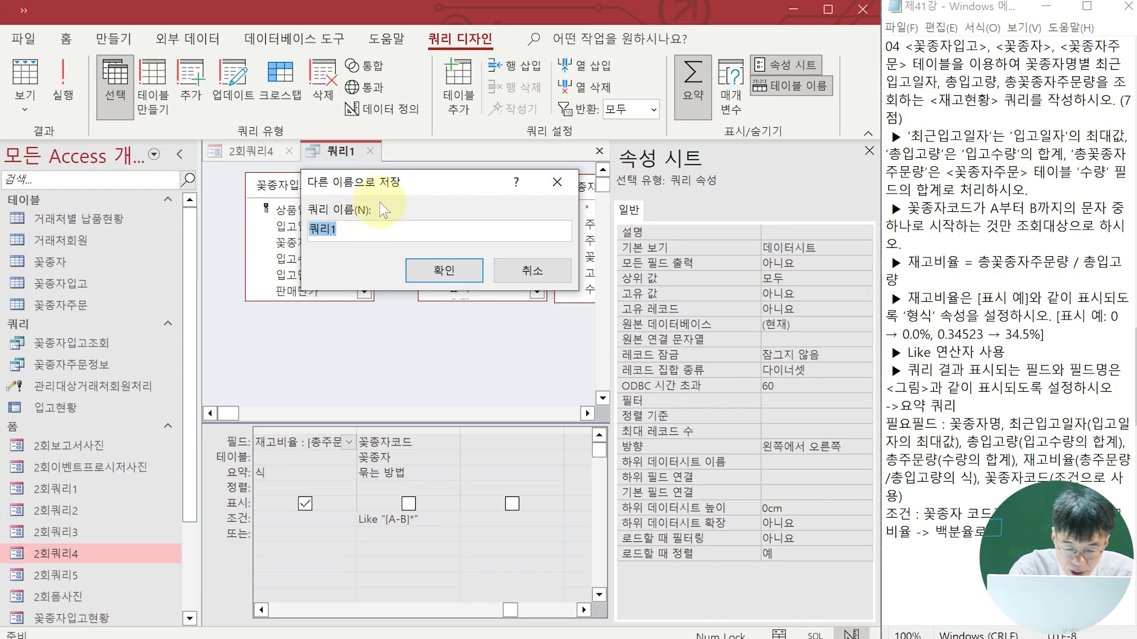
text(wo)
key(BackSpace)
key(BackSpace)
text(재고현황)
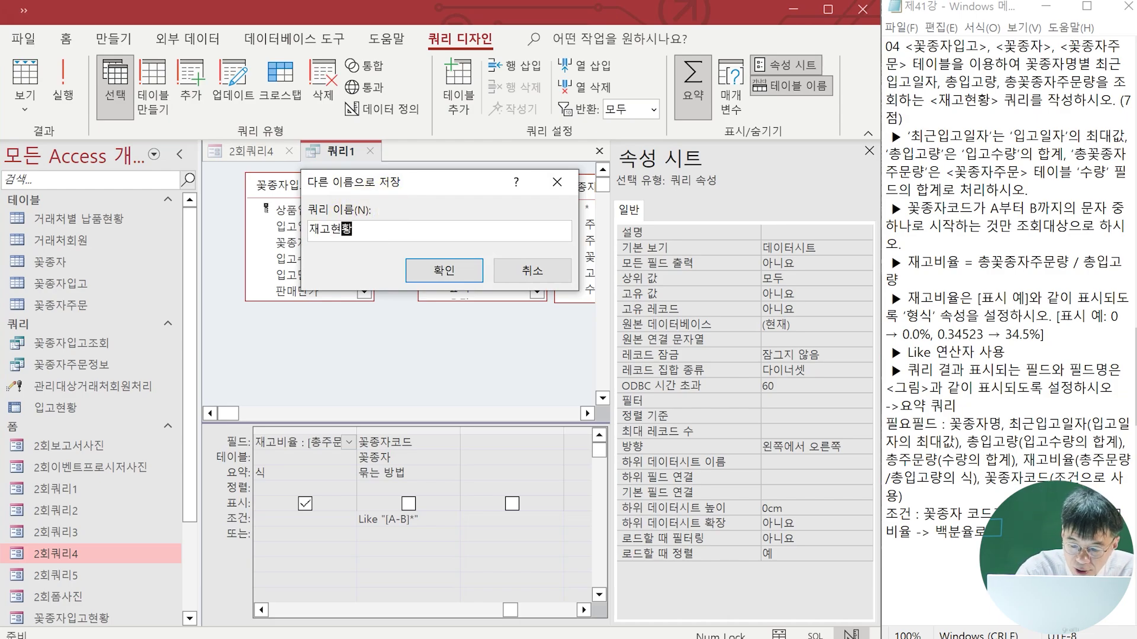
key(Return)
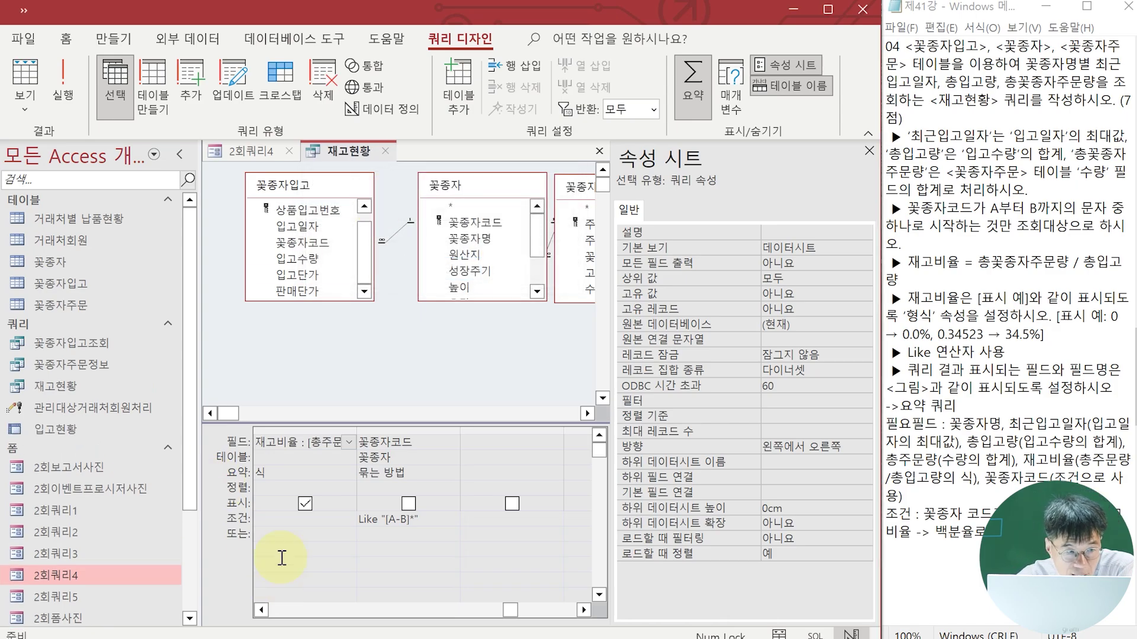
Try to set the 형식 property of the 재고비율 column to 백분율 and run the query
click(319, 444)
click(781, 247)
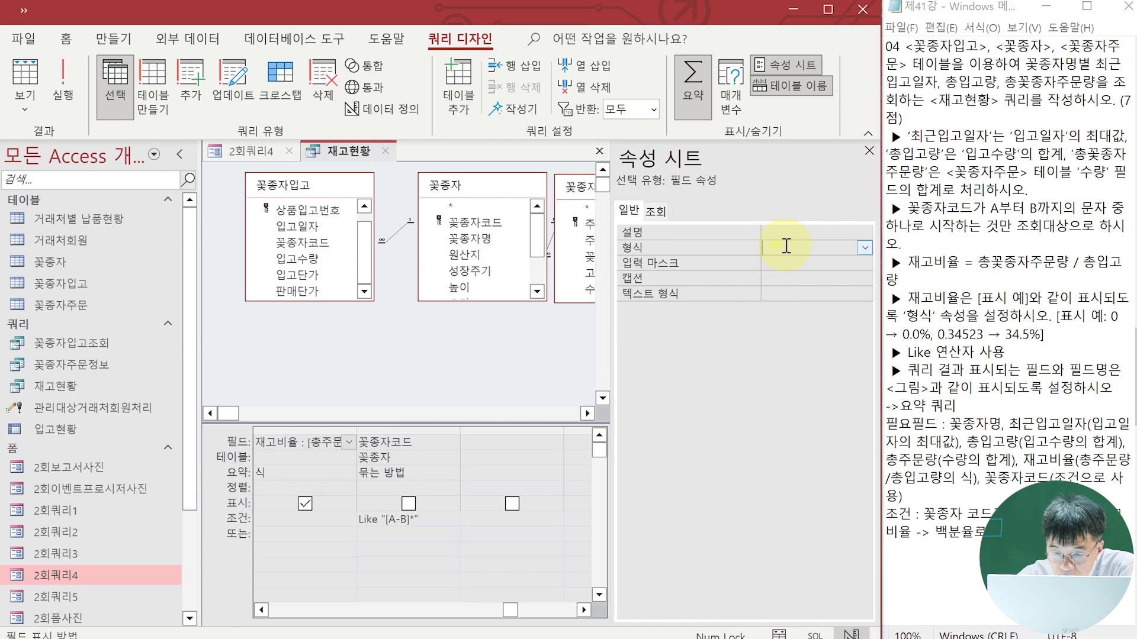
click(863, 249)
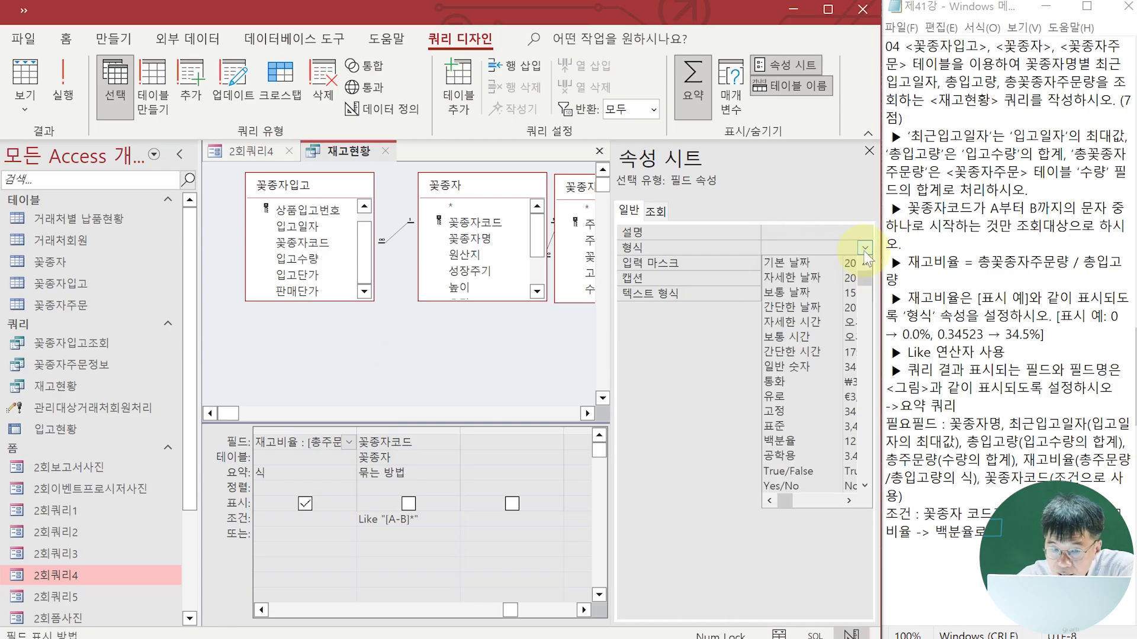
click(864, 253)
click(864, 253)
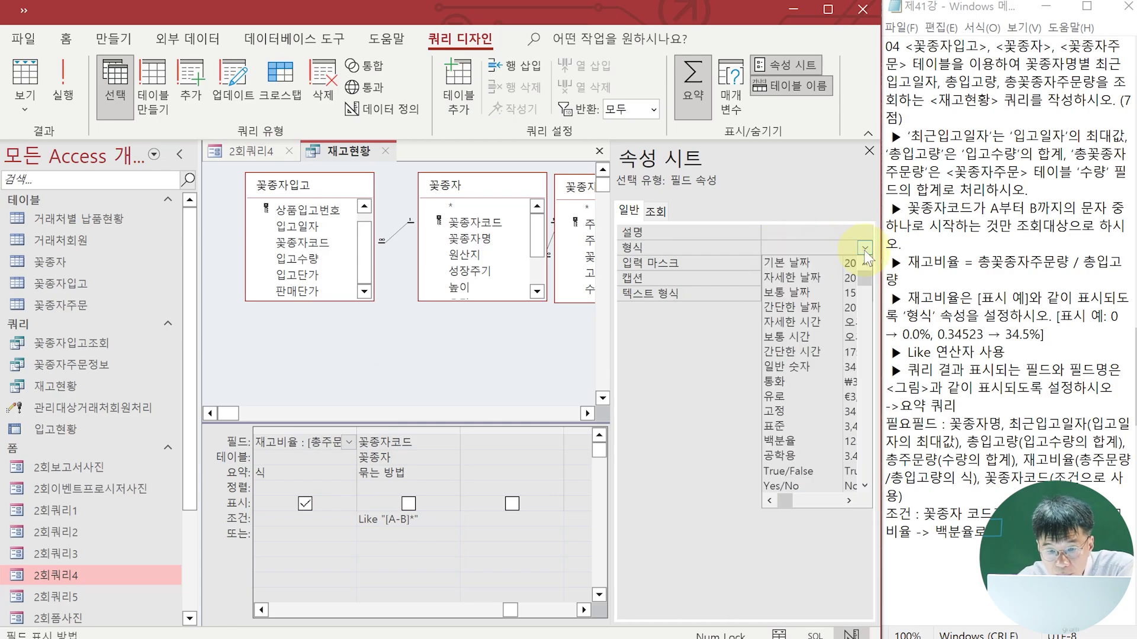
click(821, 440)
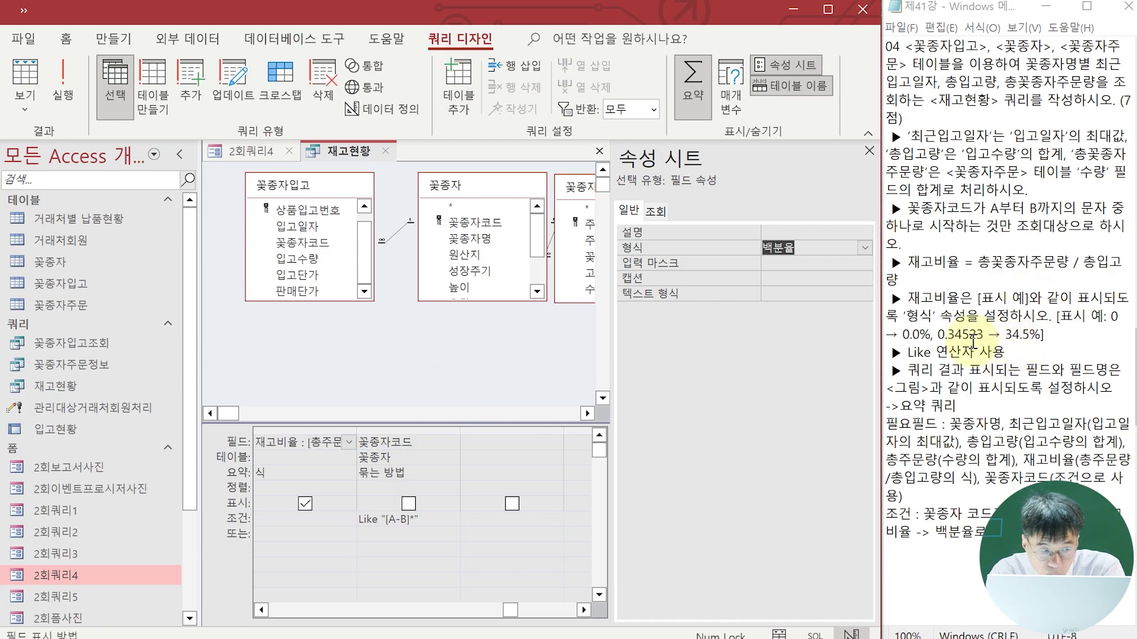
click(24, 11)
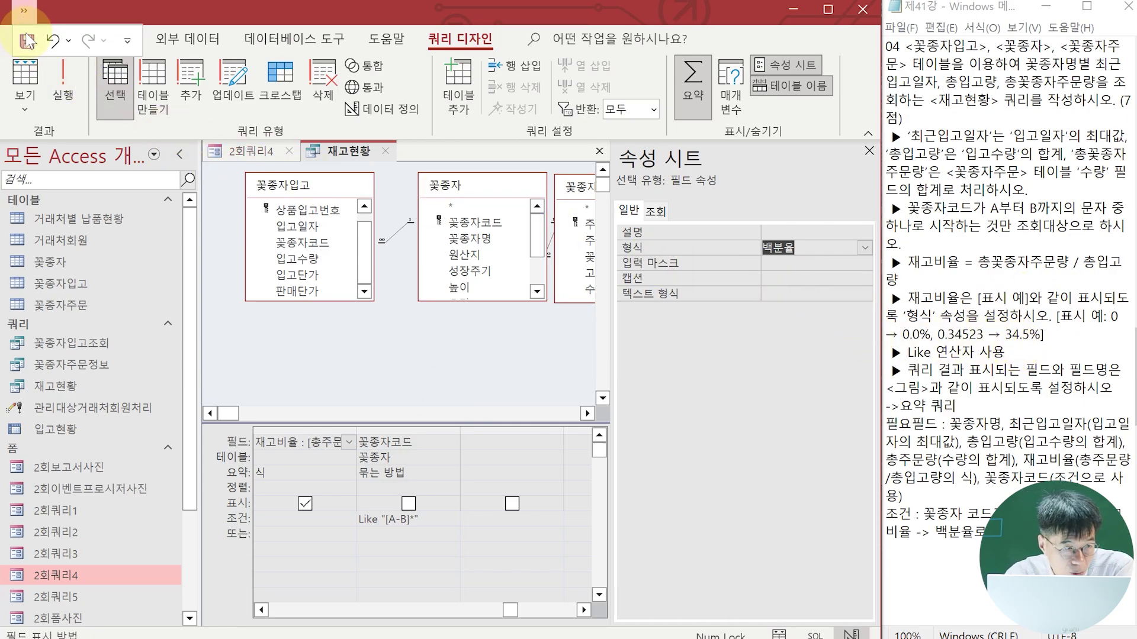
click(56, 73)
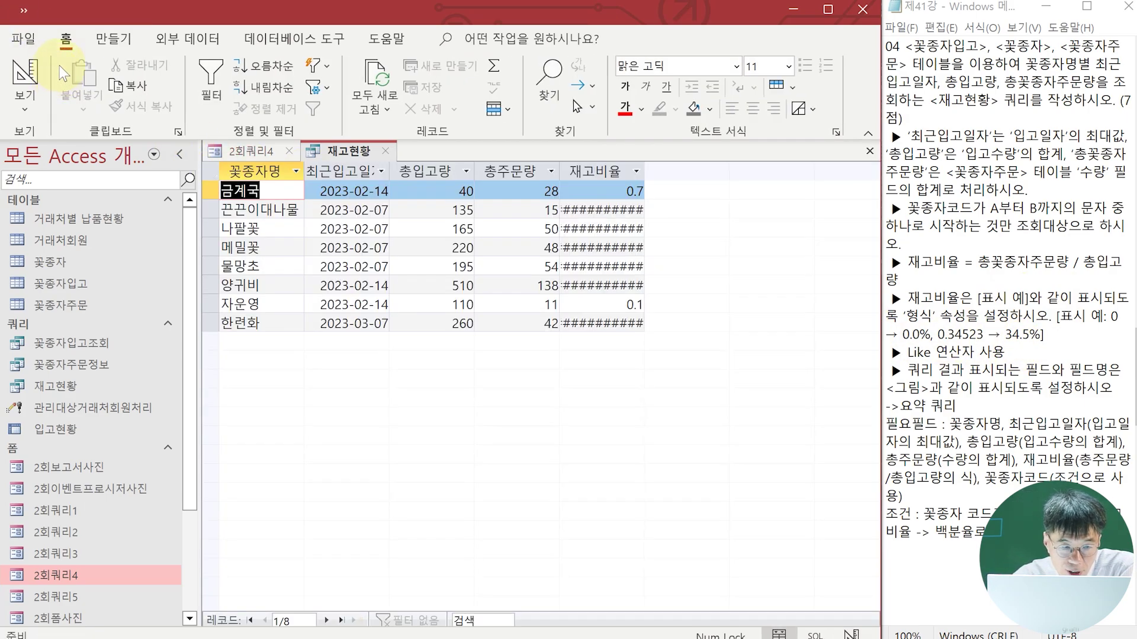
Close the 재고현황 query and reopen it in Design View
click(385, 151)
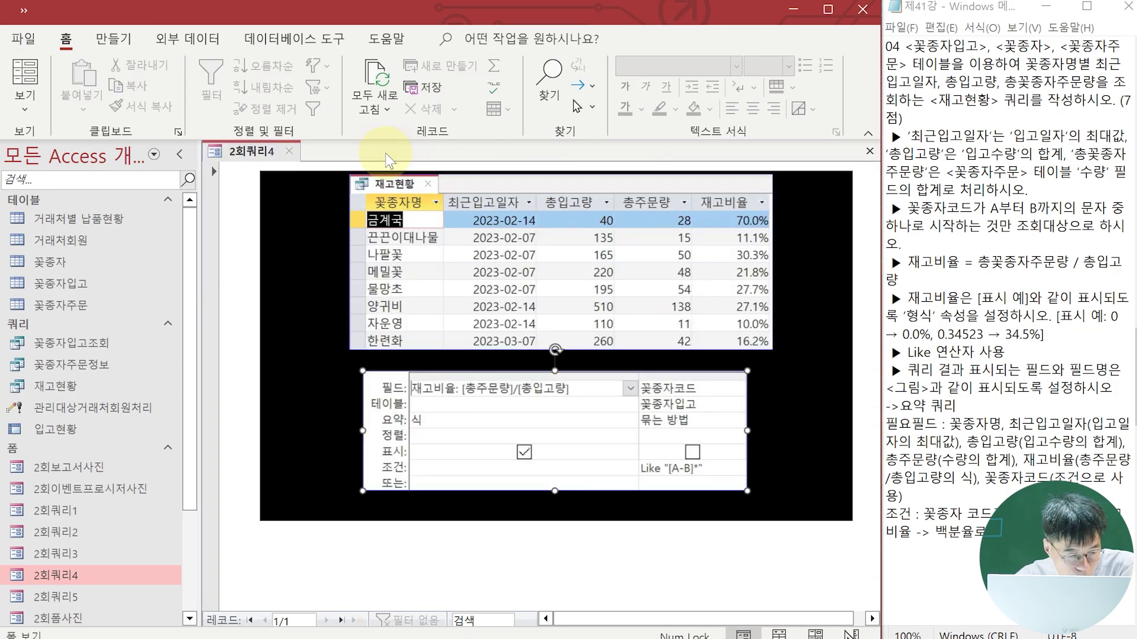
click(180, 460)
drag(180, 459, 208, 439)
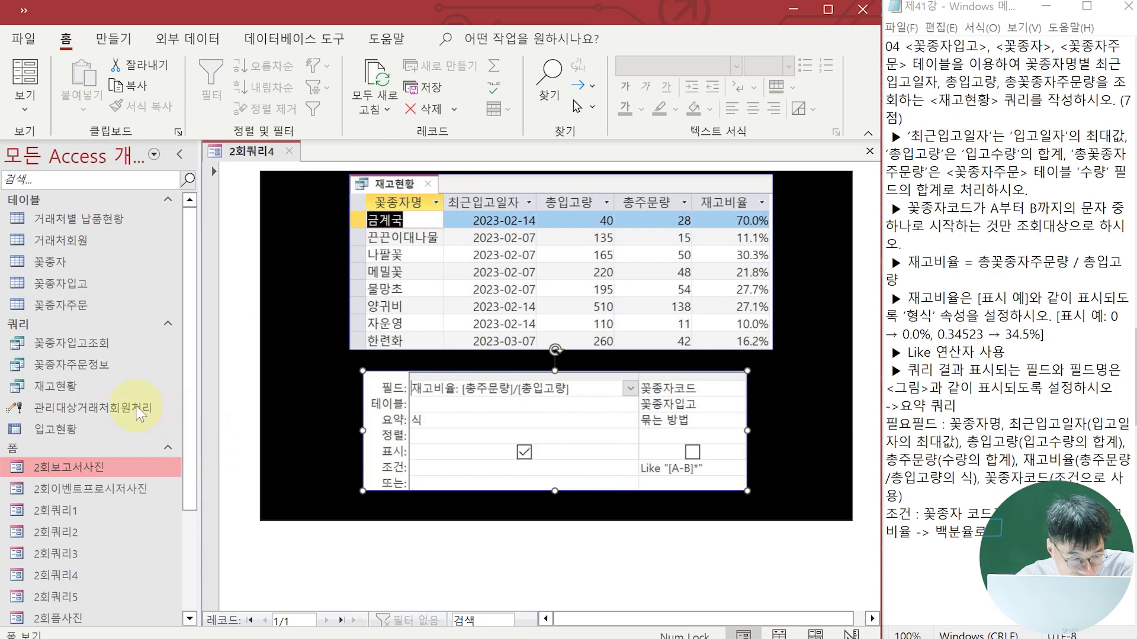
right_click(101, 383)
click(193, 149)
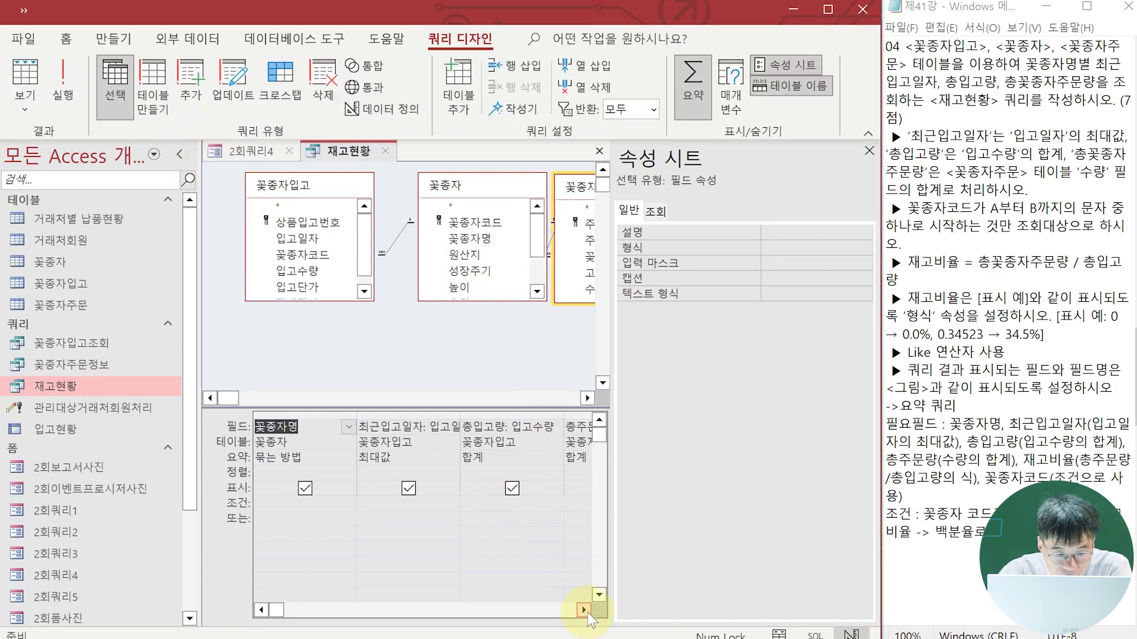
Set the 형식 property of the 재고비율 column to 백분율 in the reopened 재고현황 query
click(583, 610)
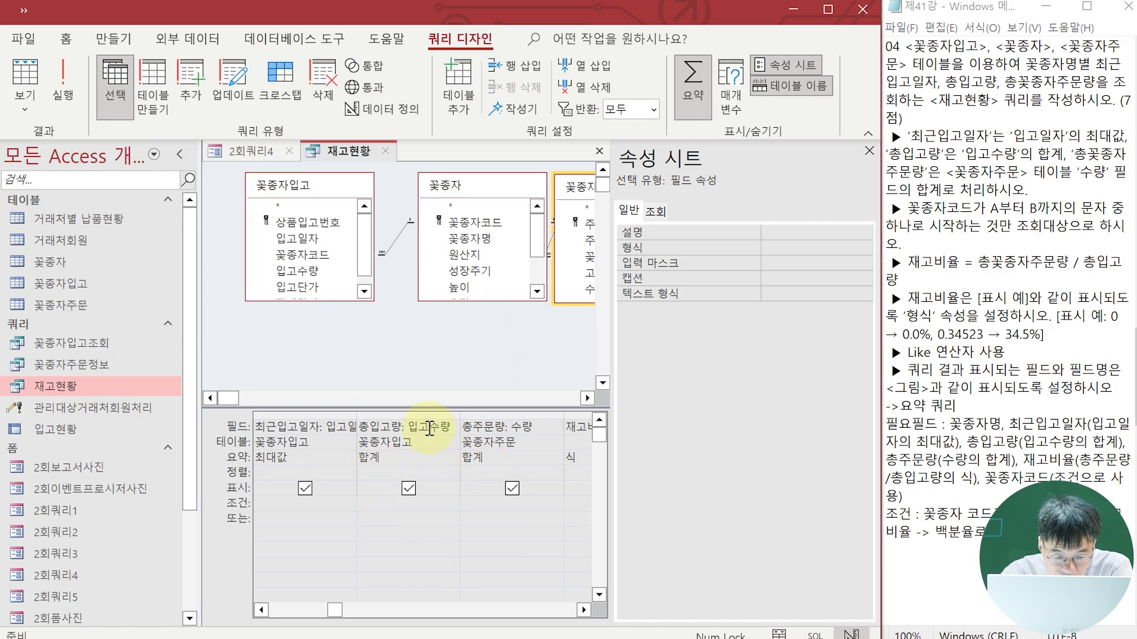
click(584, 610)
click(497, 430)
click(836, 248)
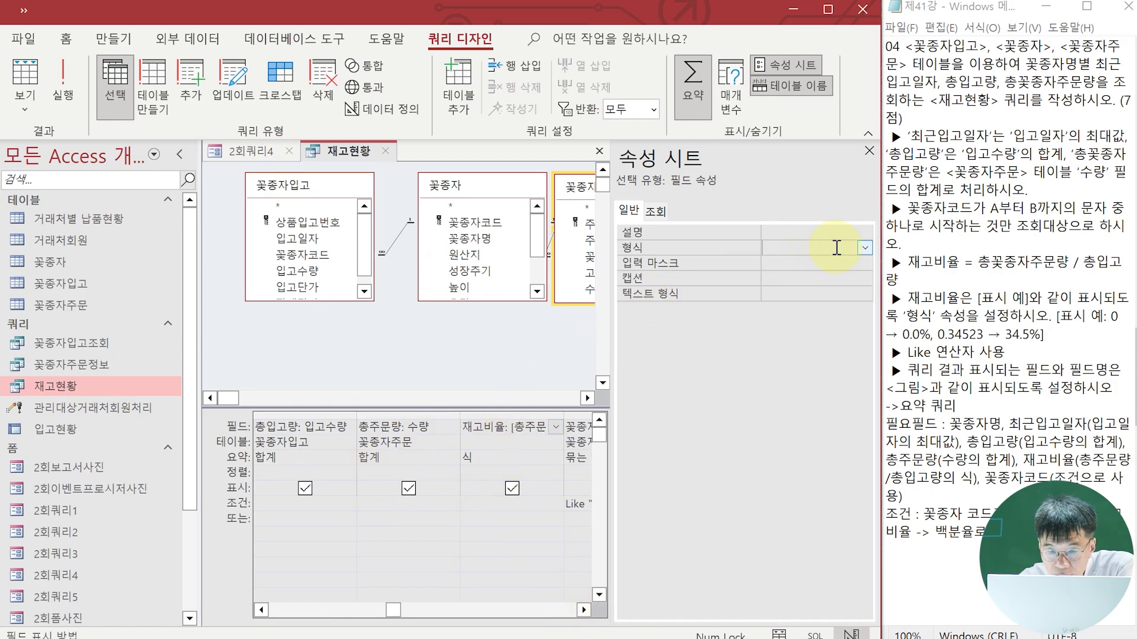
click(865, 248)
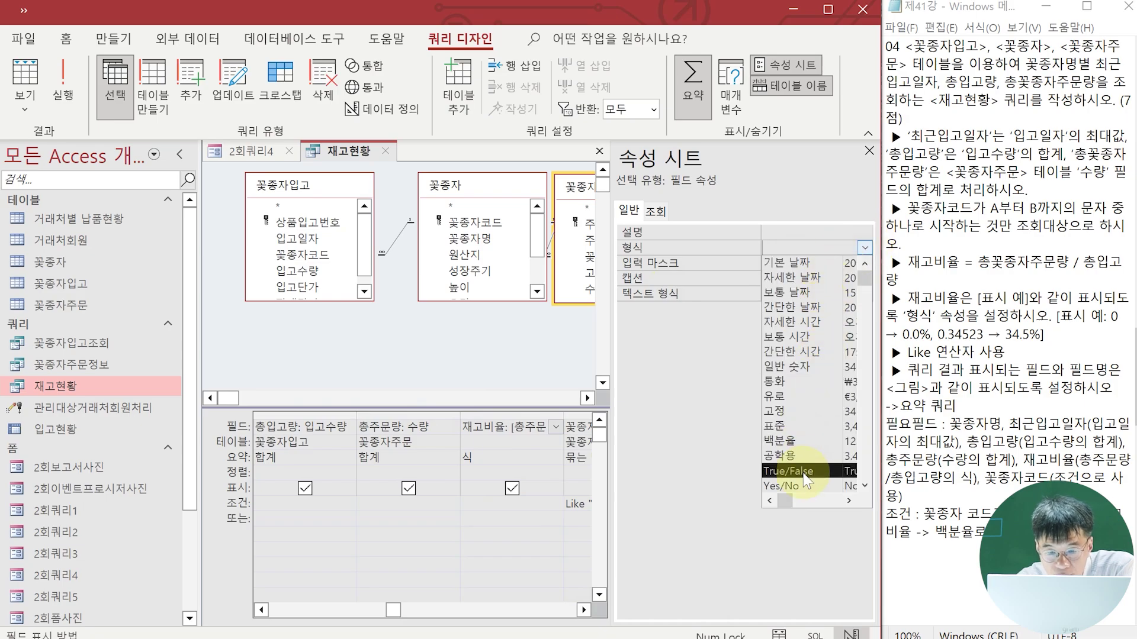
click(795, 442)
Run the 재고현황 query to check the 재고비율 percentages, and return to its design
click(63, 83)
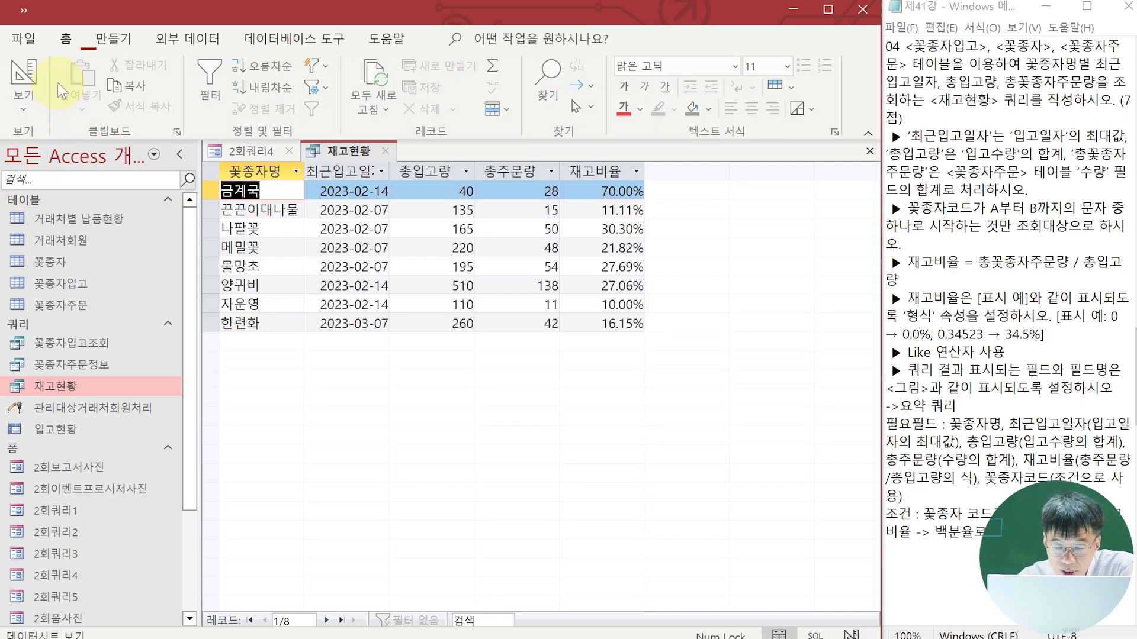
click(24, 104)
click(62, 224)
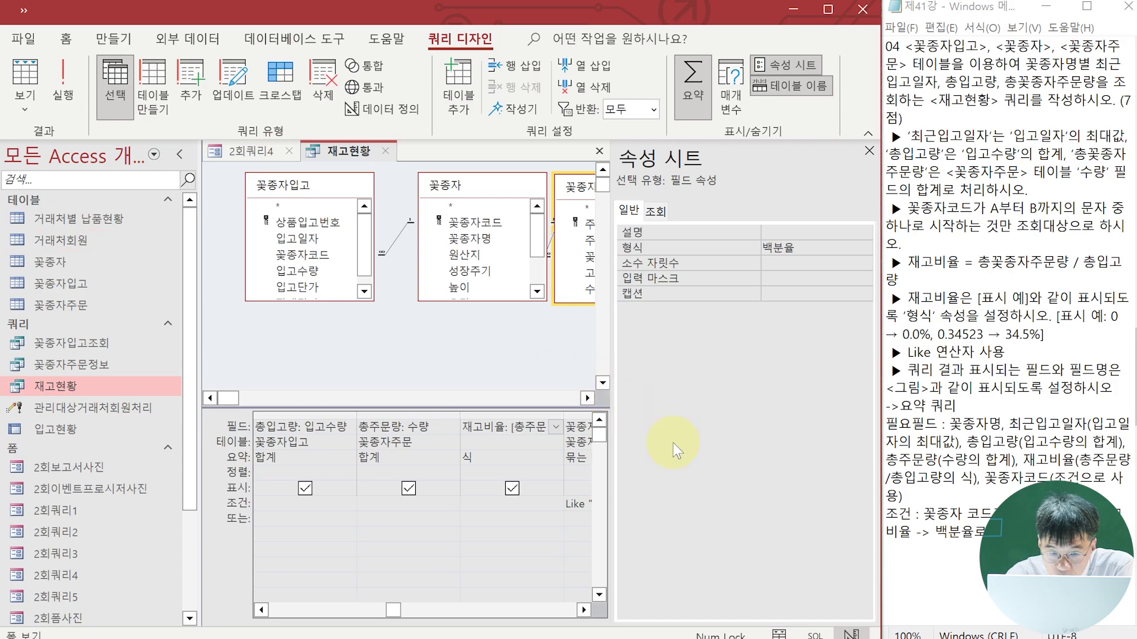
Set the 소수 자릿수 property of the 재고비율 column to 1
click(814, 270)
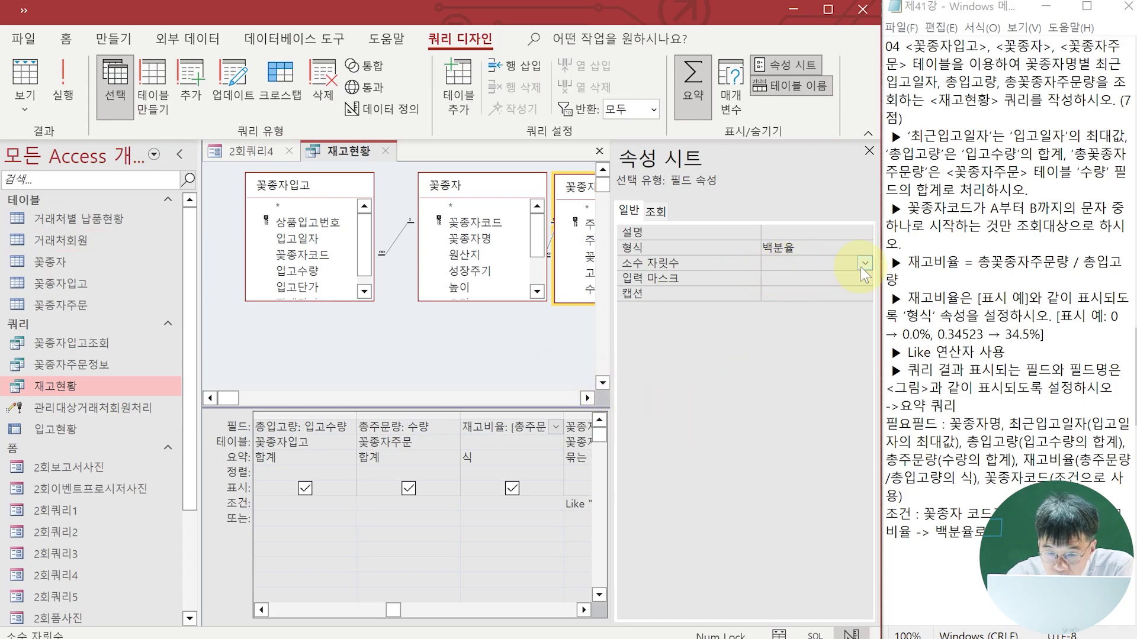
click(864, 264)
click(814, 308)
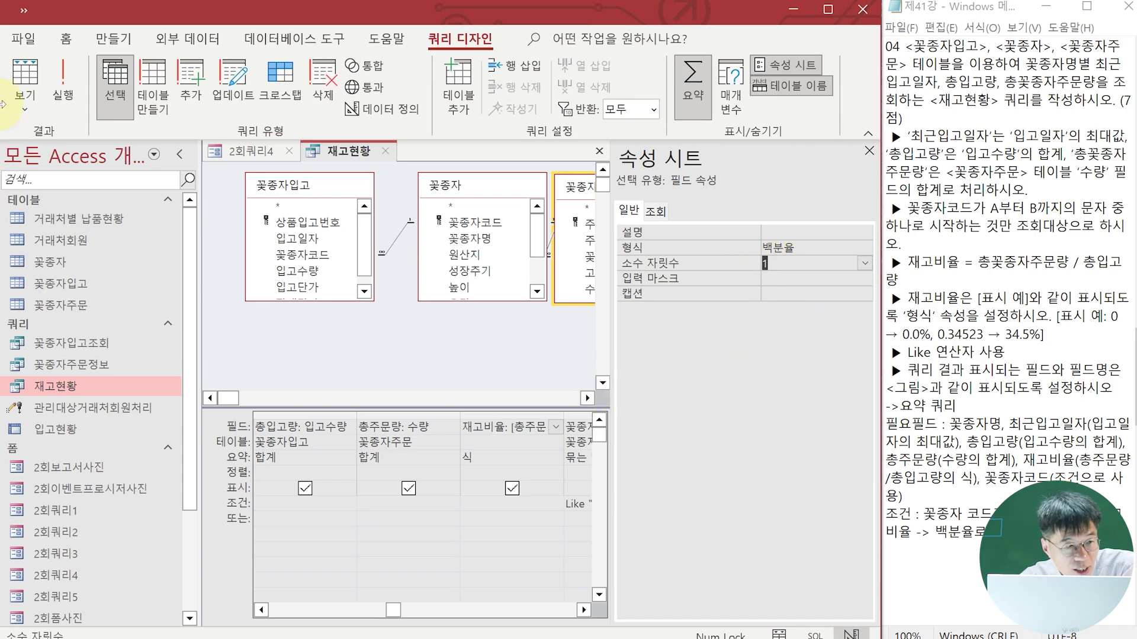
Compare the 재고현황 results with the 2회쿼리4 reference and save the query
click(25, 74)
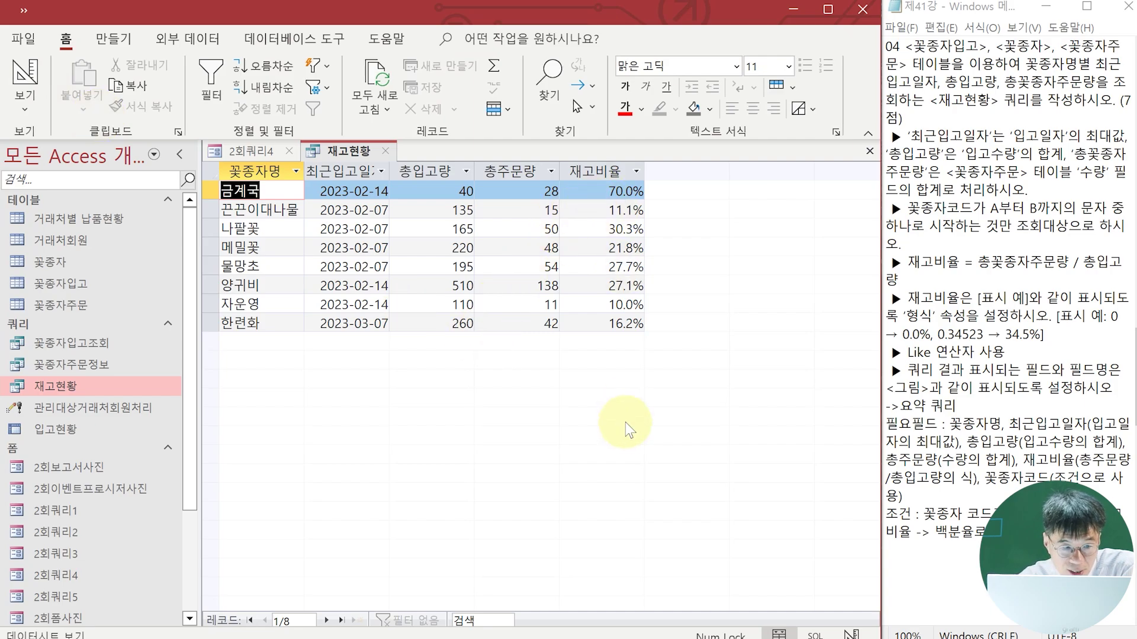
click(257, 152)
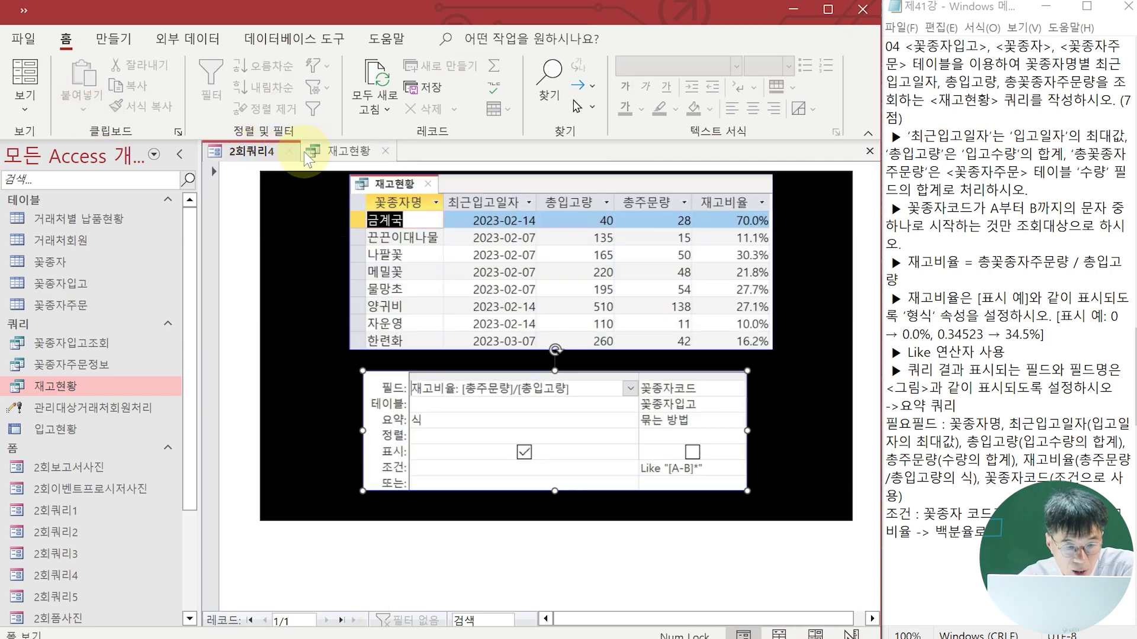
click(326, 151)
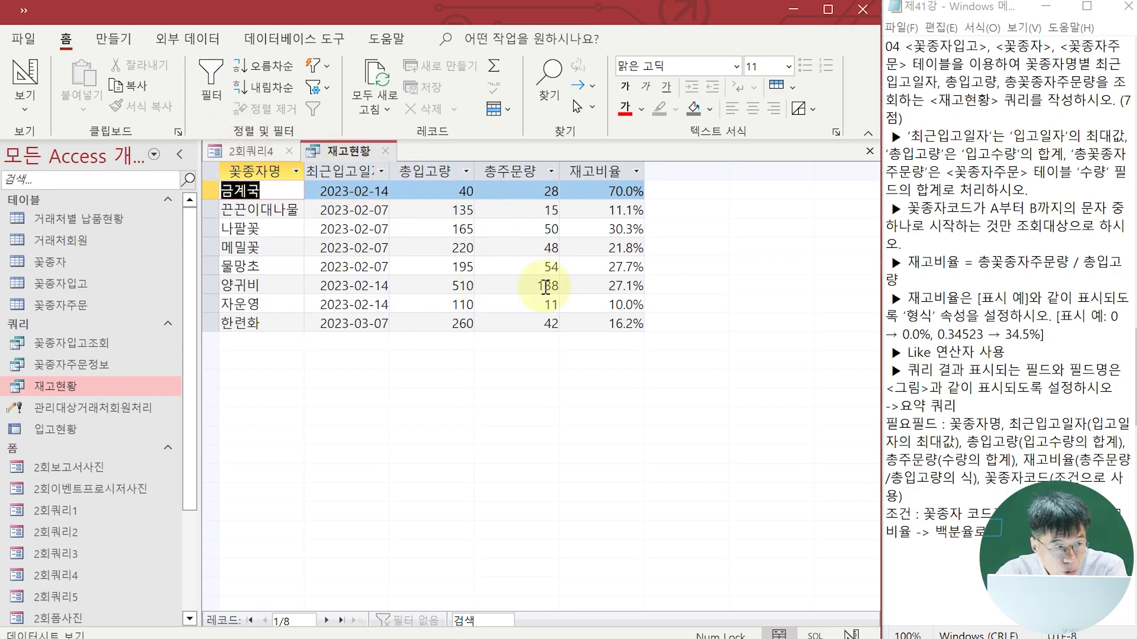
click(24, 11)
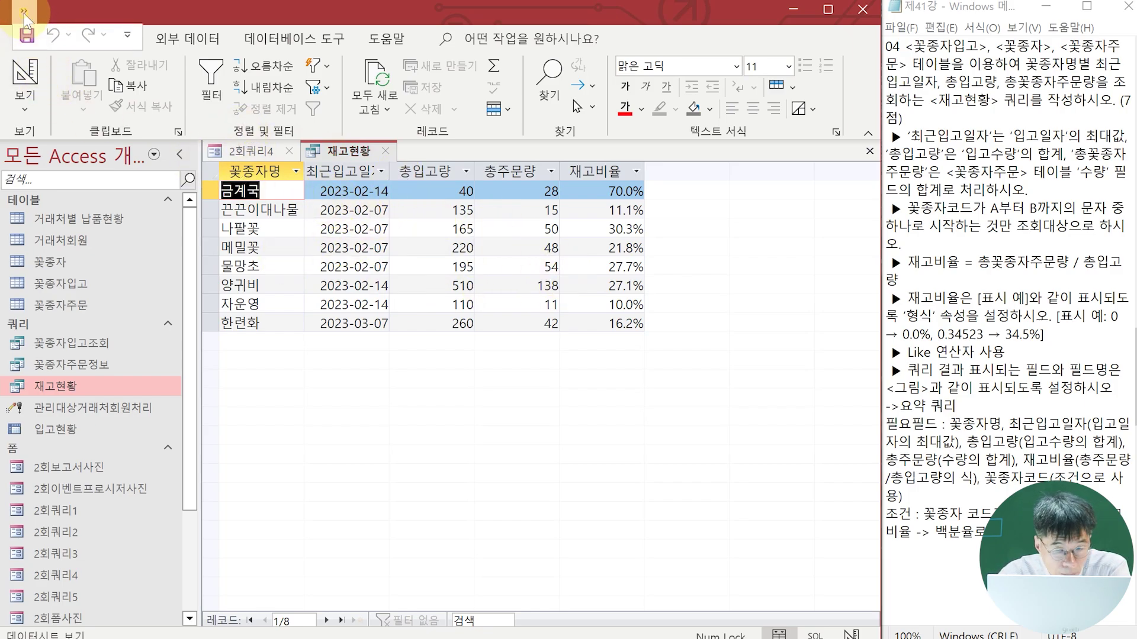
click(28, 44)
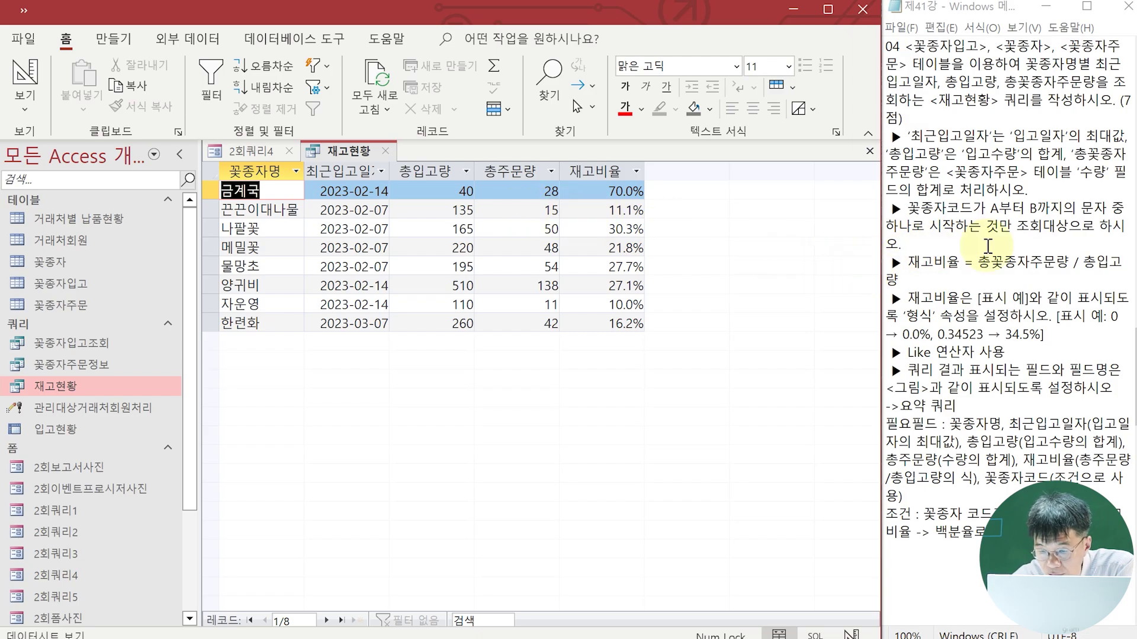
Switch to the Notepad task notes and read the requirements of task 05
scroll(989, 249, down, 2)
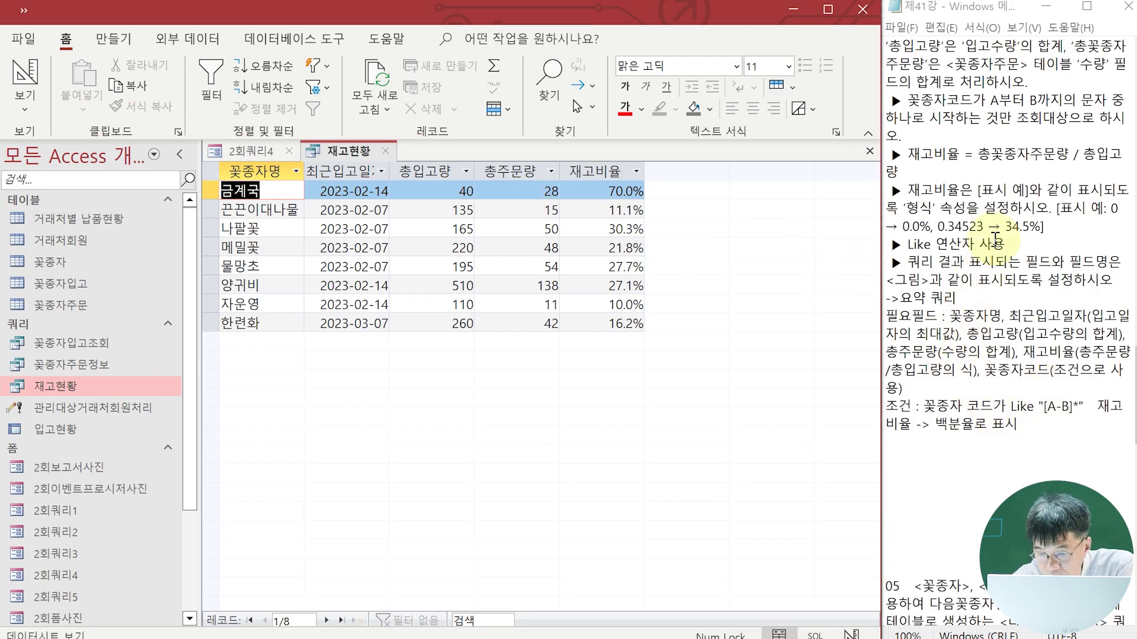
scroll(1022, 316, down, 9)
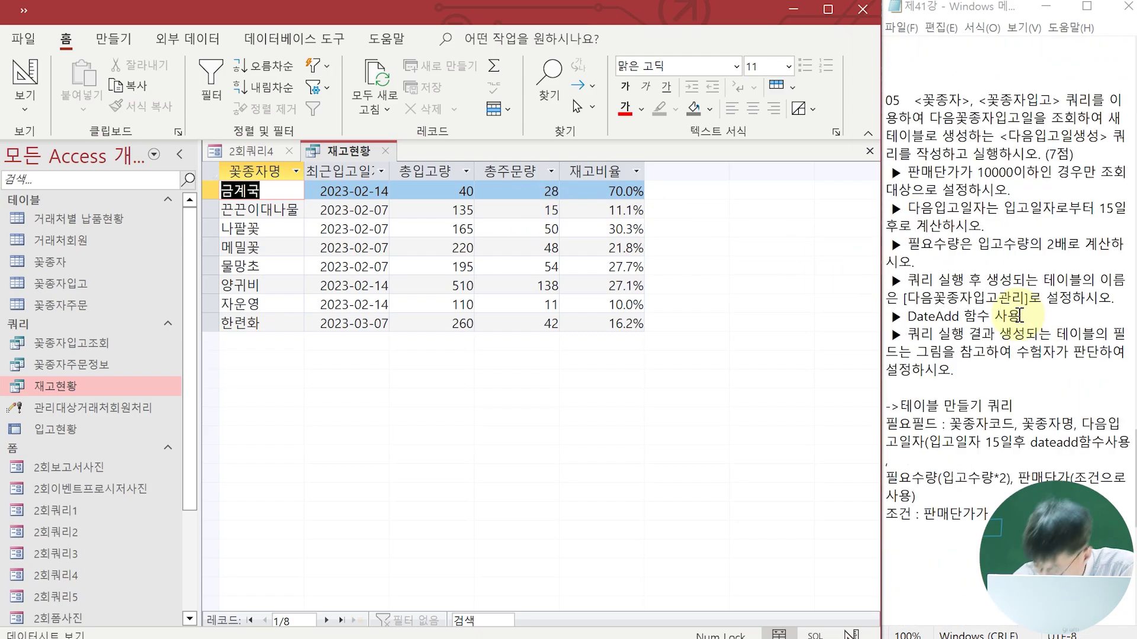
scroll(1018, 314, down, 1)
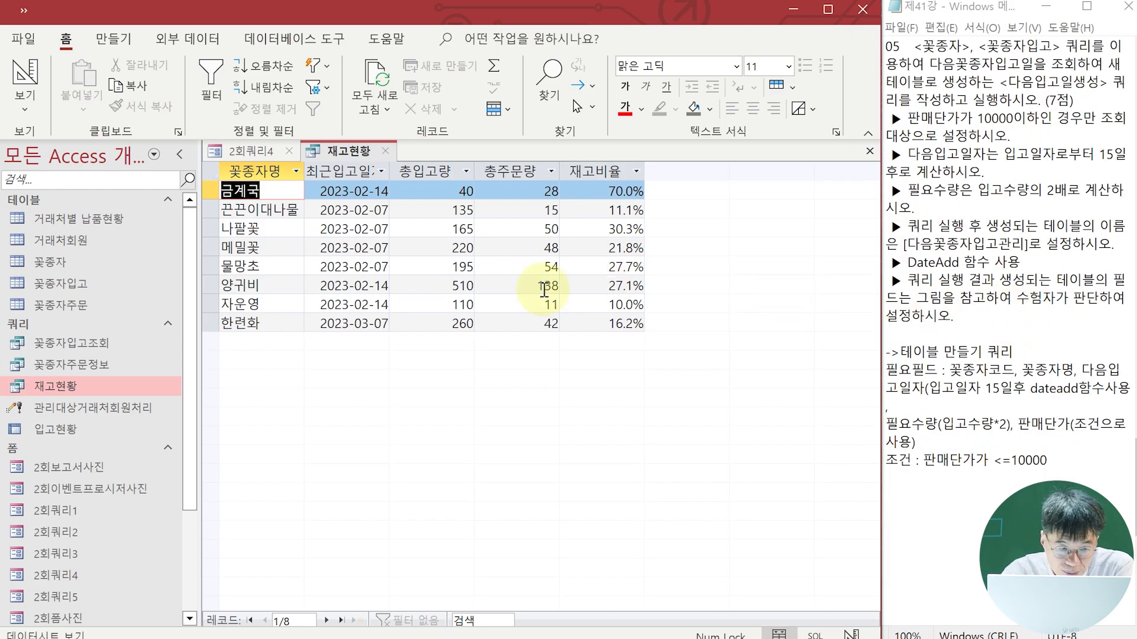
In Access, close the 재고현황 query and the 2회쿼리4 form, and open the 2회쿼리5 reference form
click(385, 150)
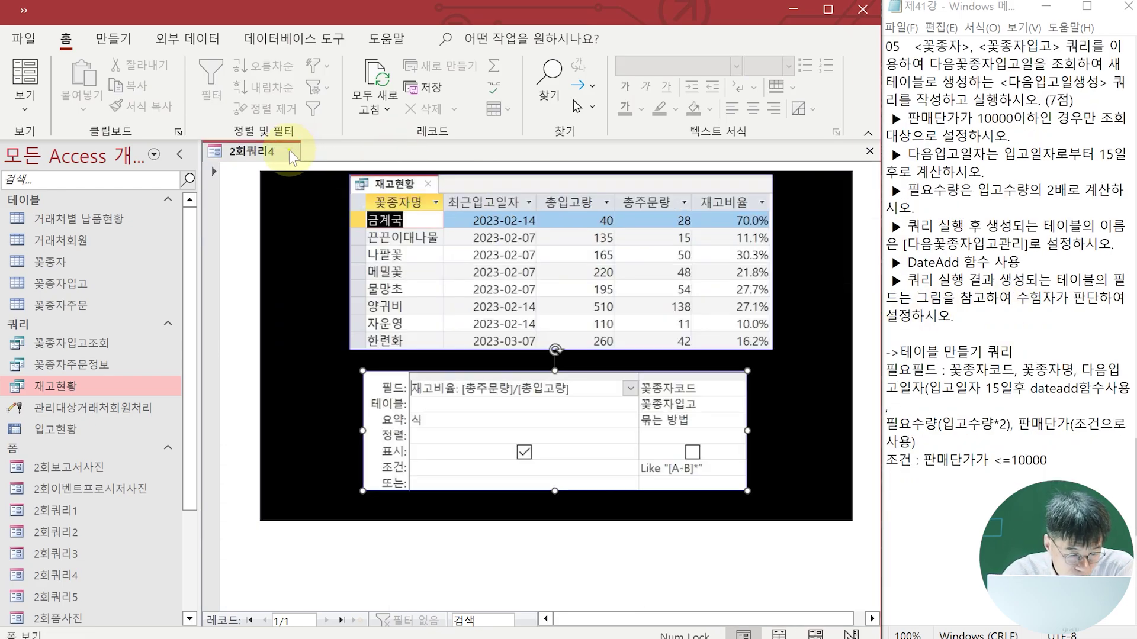
click(290, 152)
click(48, 599)
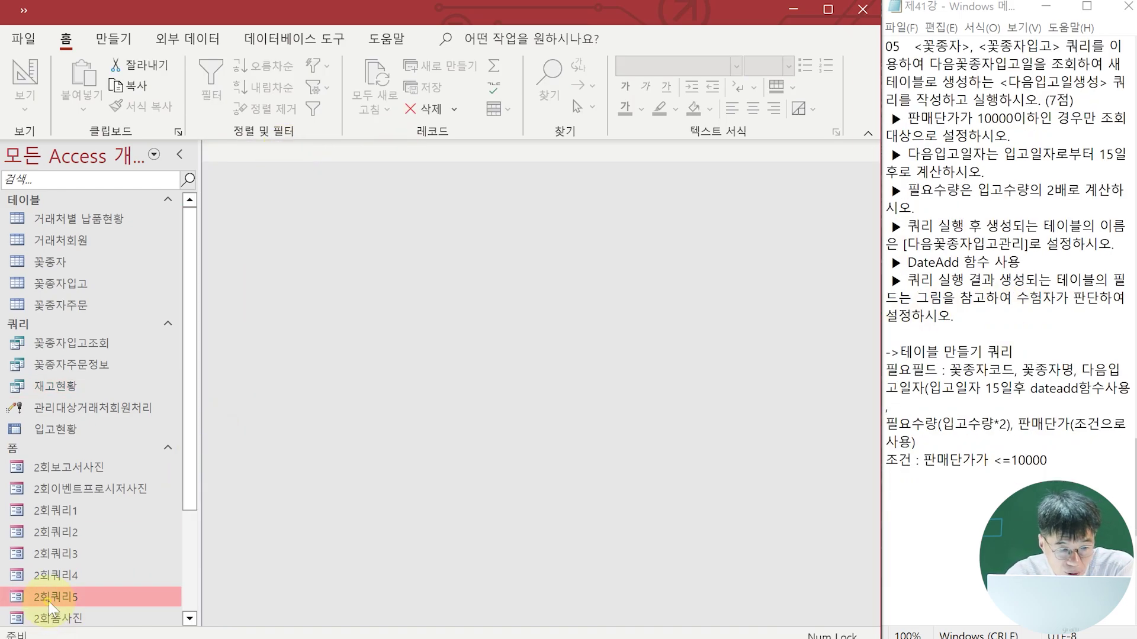
double_click(80, 597)
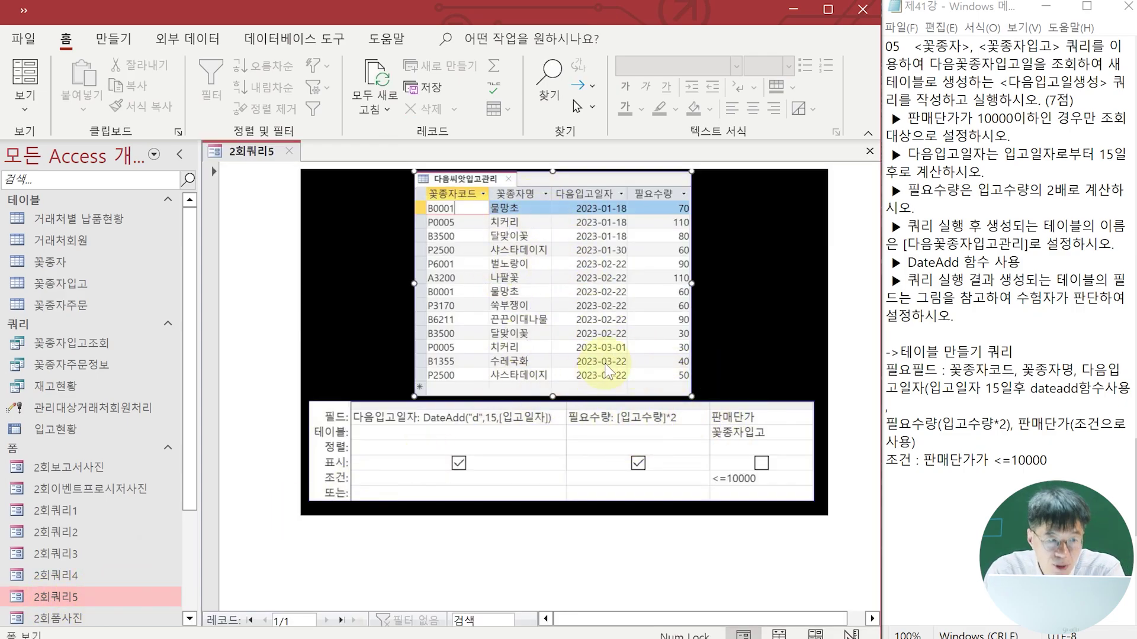
Create a new query in design view and add the 꽃종자 and 꽃종자입고 tables to it
click(128, 35)
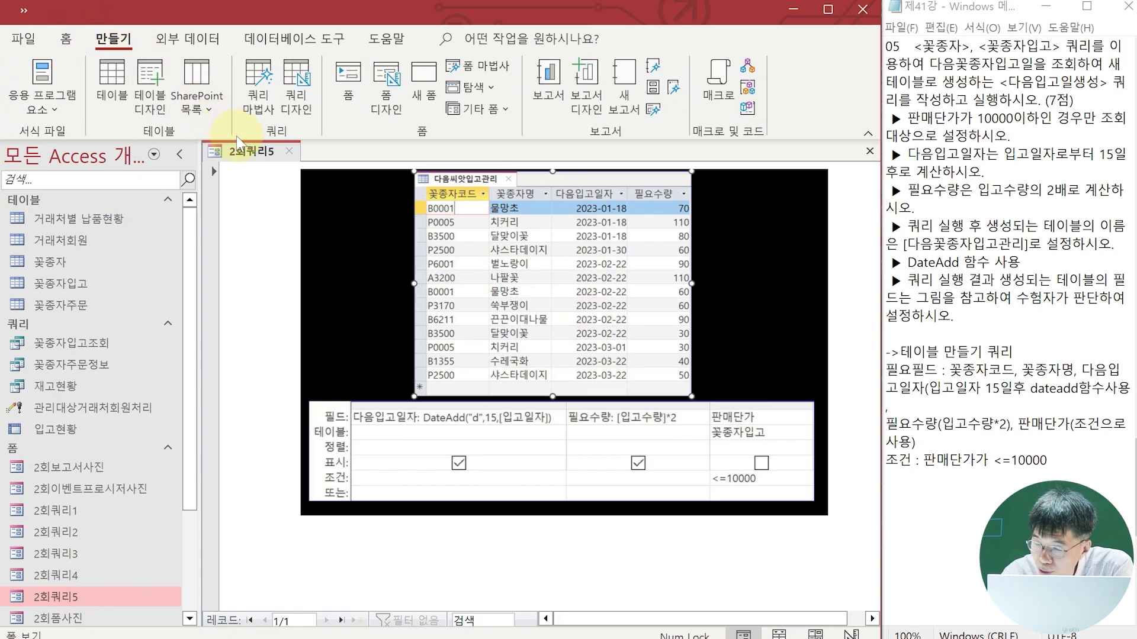
click(295, 108)
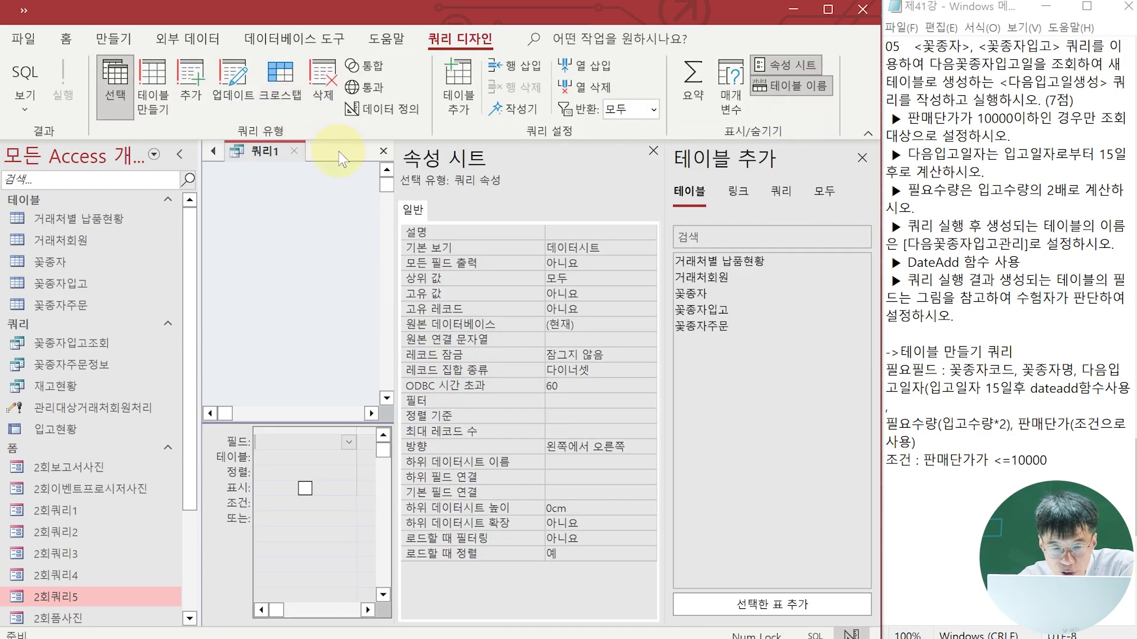
click(654, 151)
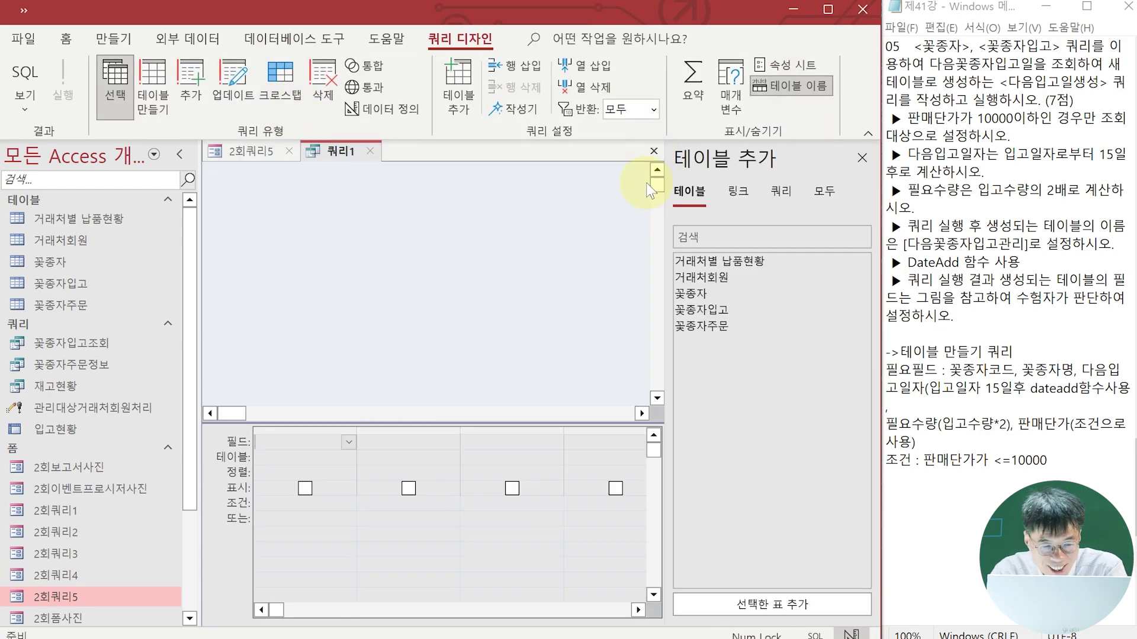
click(252, 155)
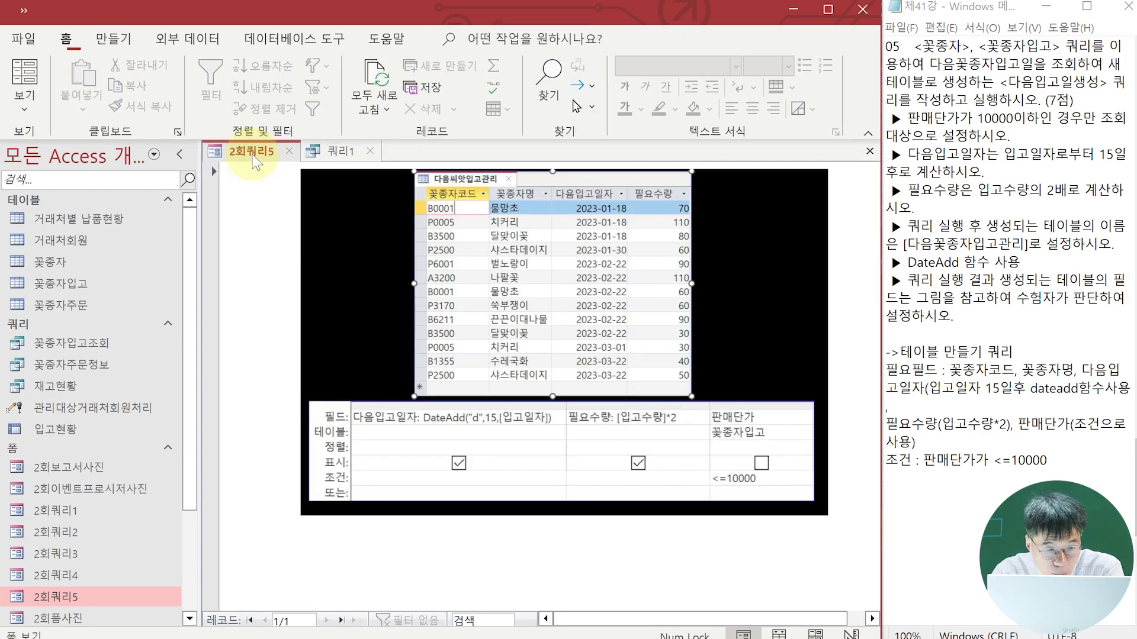
click(328, 148)
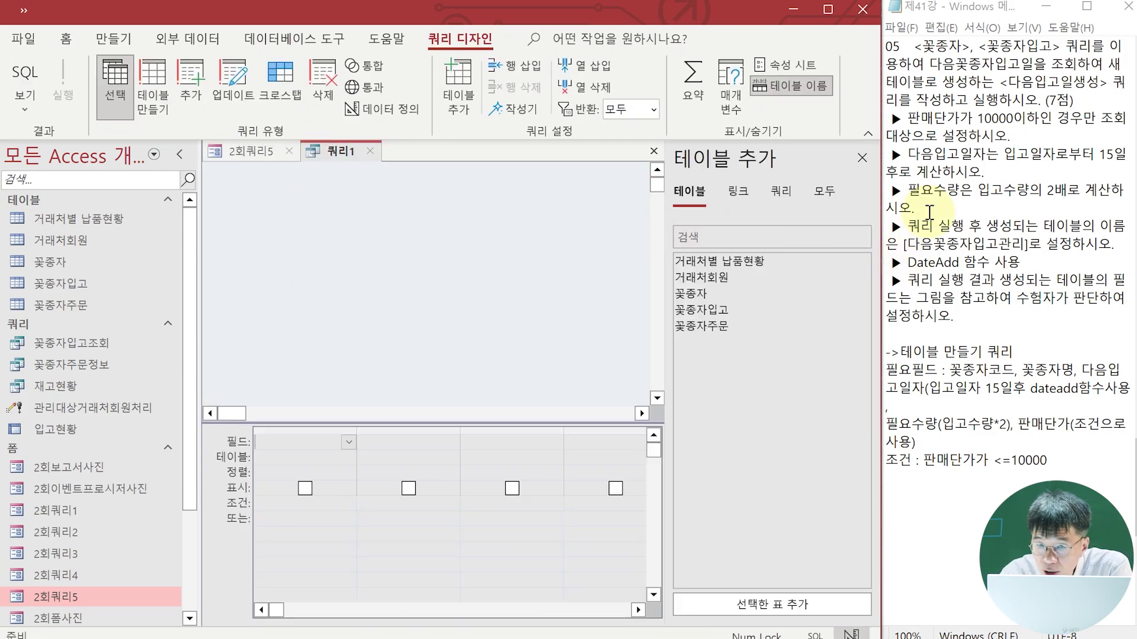
double_click(698, 296)
click(714, 311)
double_click(714, 311)
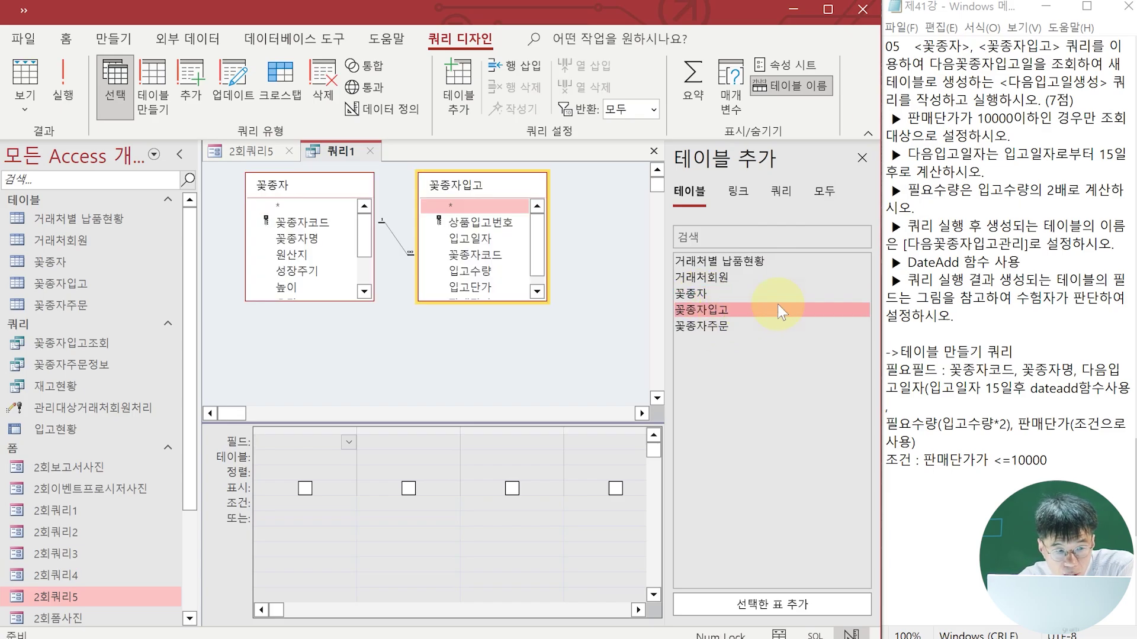
Add 꽃종자코드 and 꽃종자명 from the 꽃종자 table to the query grid, and close the table-adding pane
double_click(298, 224)
double_click(297, 238)
click(264, 154)
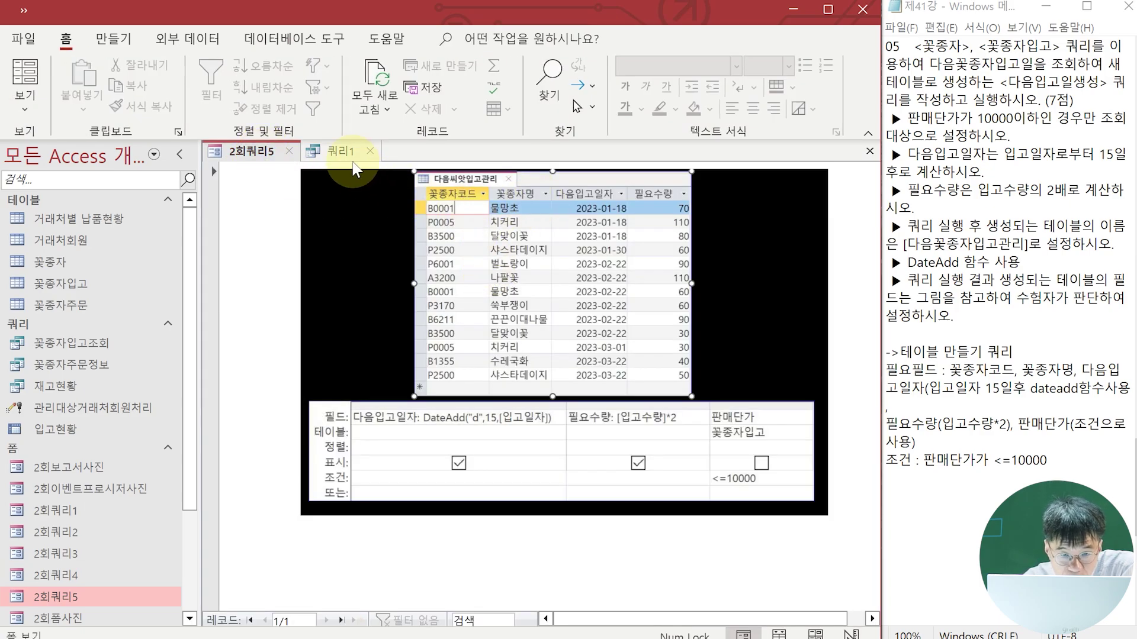
click(331, 155)
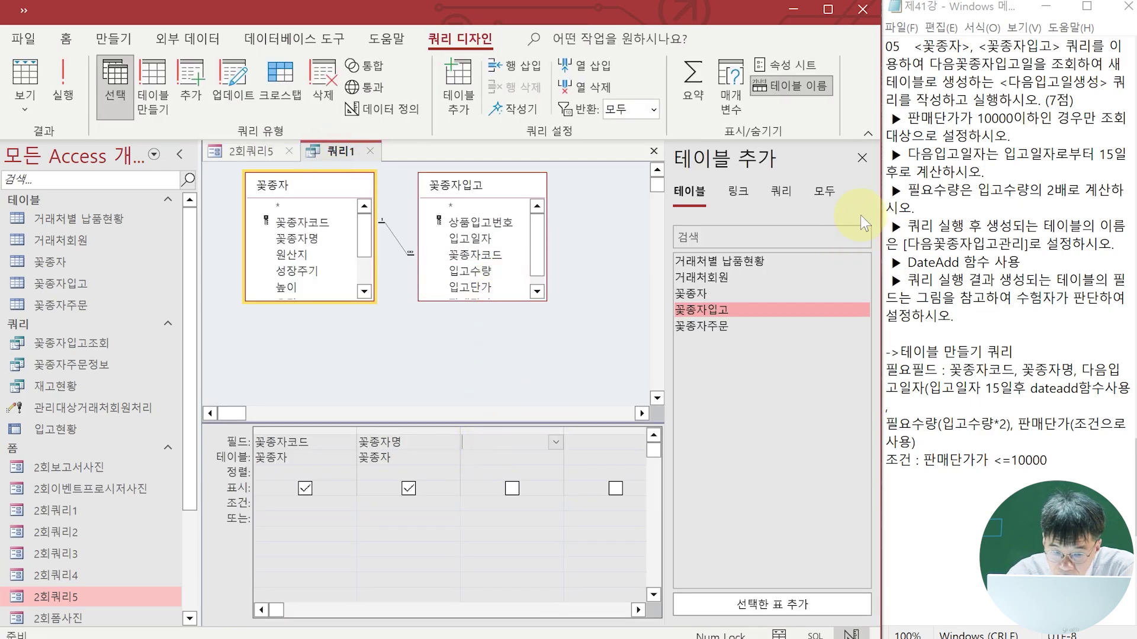
click(862, 157)
Add the calculated field 다음입고일자 that adds 15 days to 입고일자 using DateAdd("d",15,[입고일자])
text(다음ㅇ입)
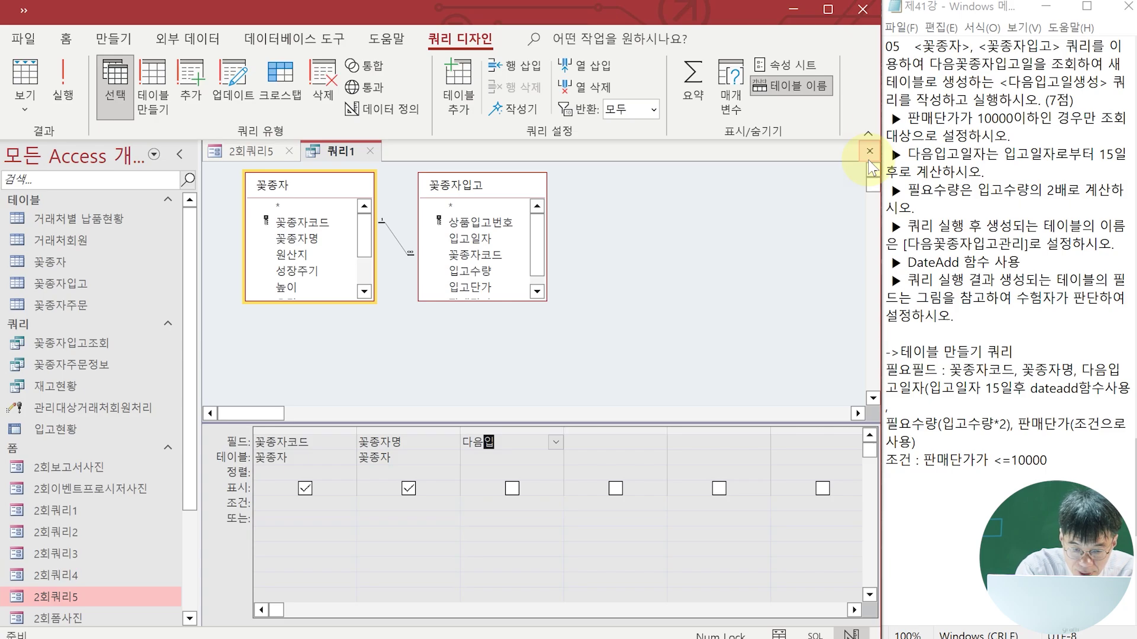
text(고일자:)
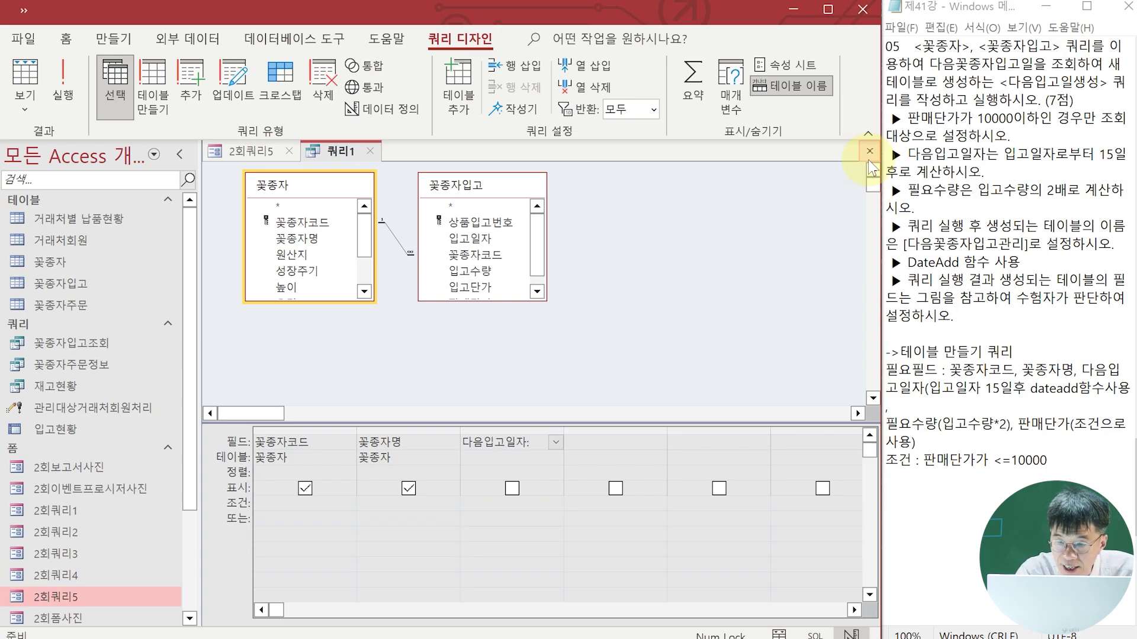
text(date)
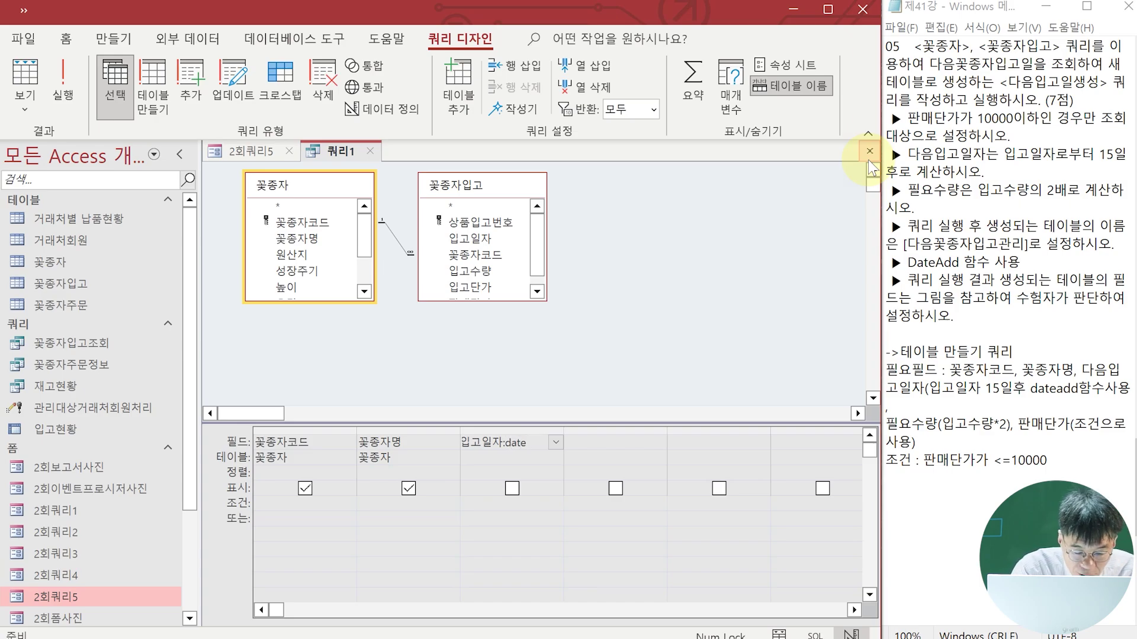
text(add)
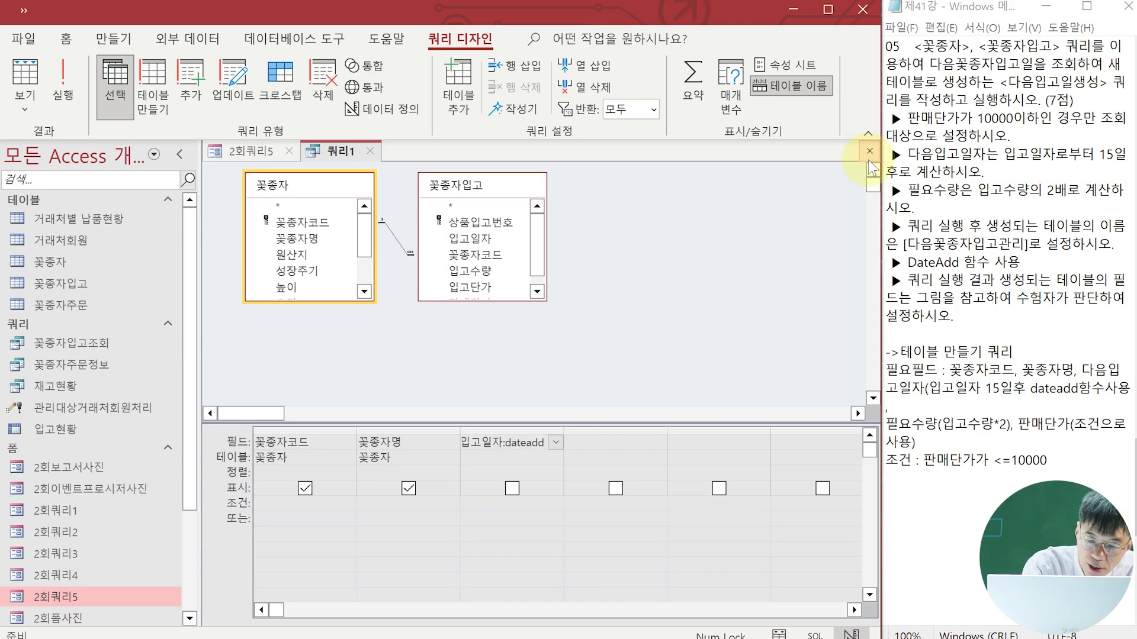
text((")
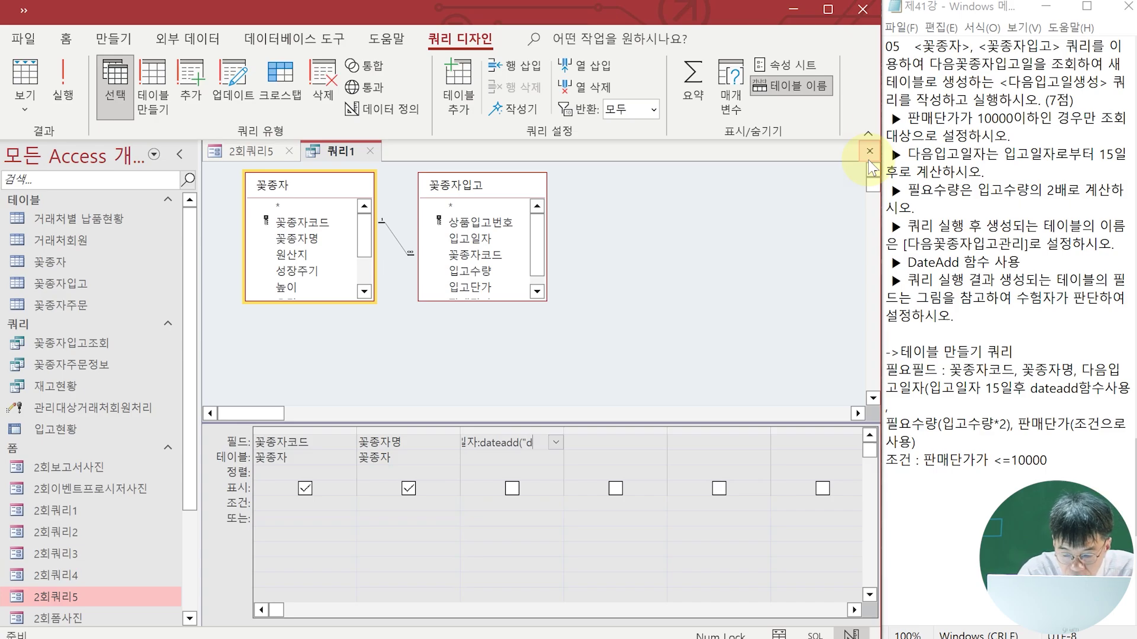
text(d",15,[)
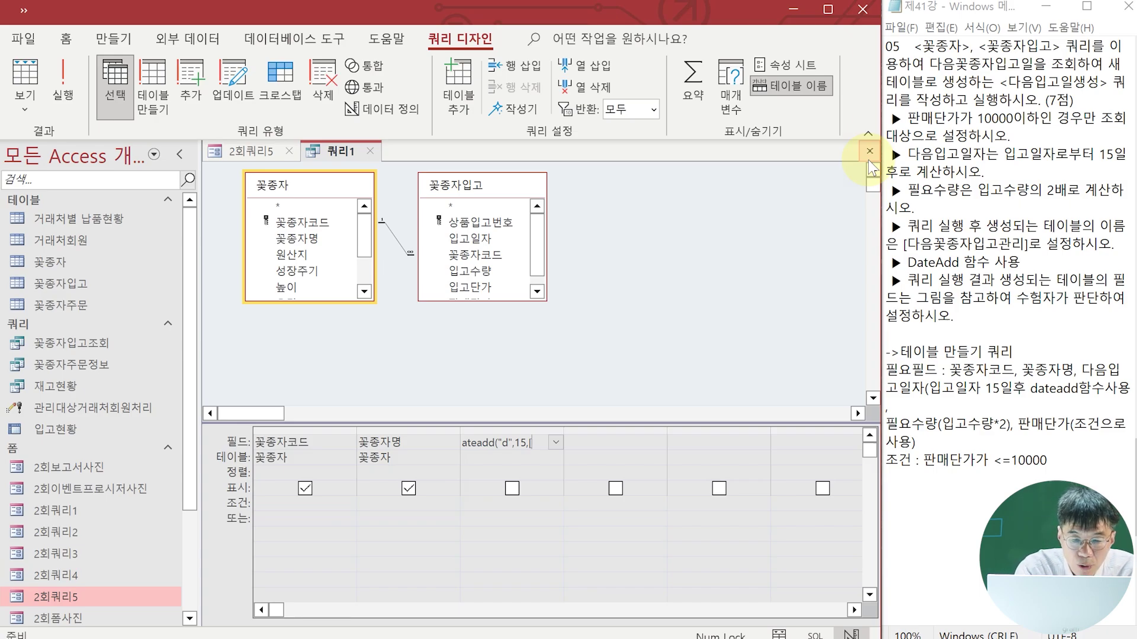
text(입고일자])
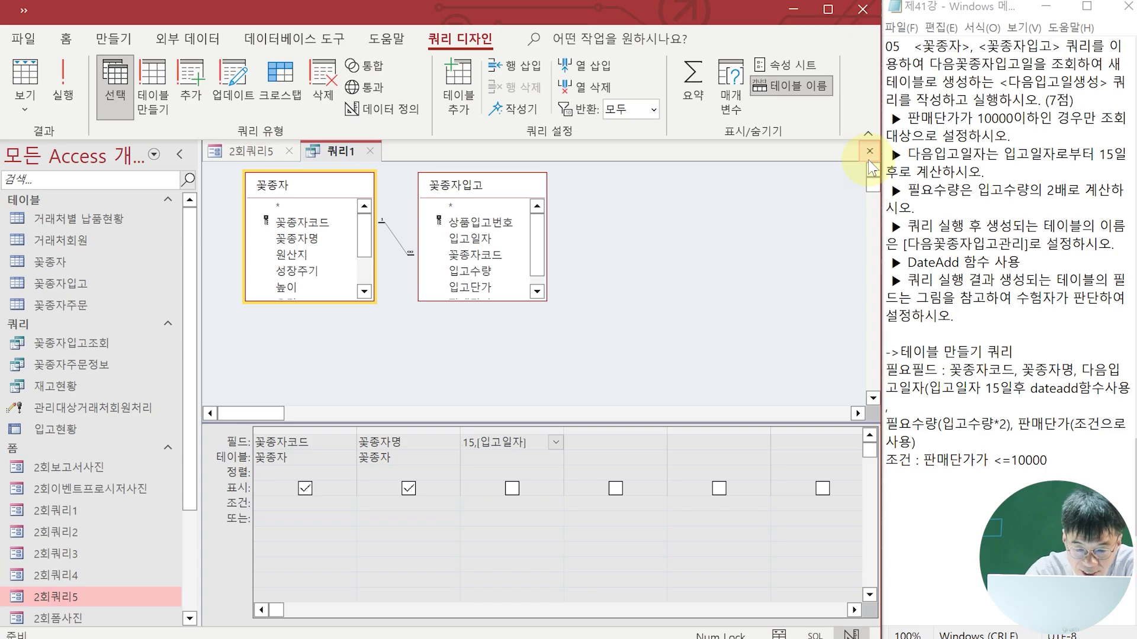
key(Return)
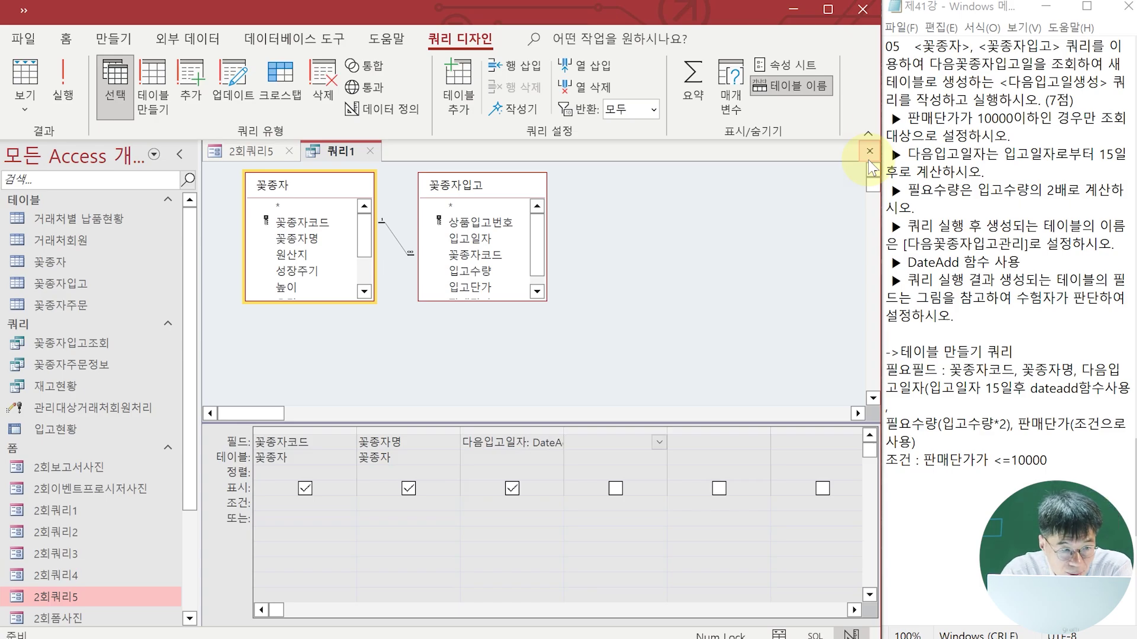
Check the 2회쿼리5 reference and add the calculated field 필요수량 as [입고수량]*2
click(267, 150)
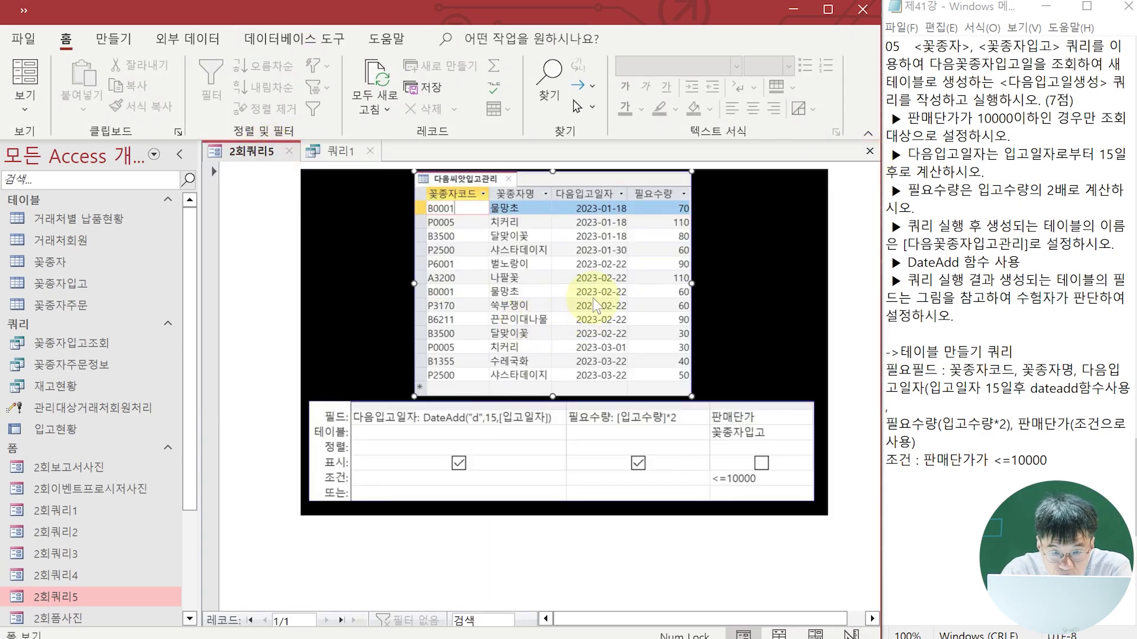
click(337, 156)
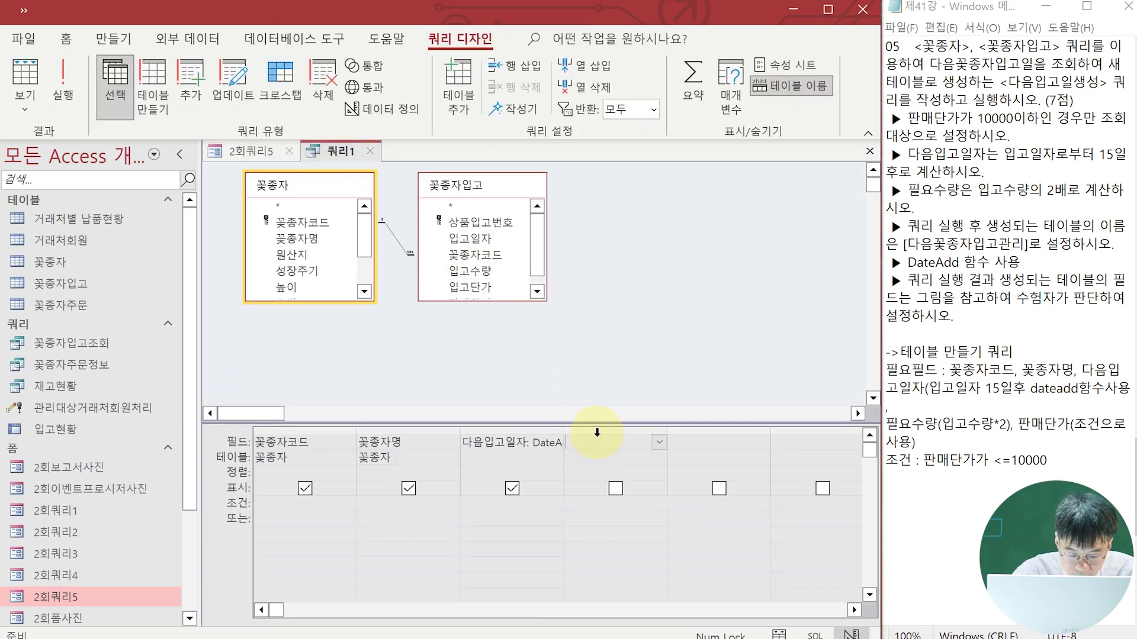
text(필요수량)
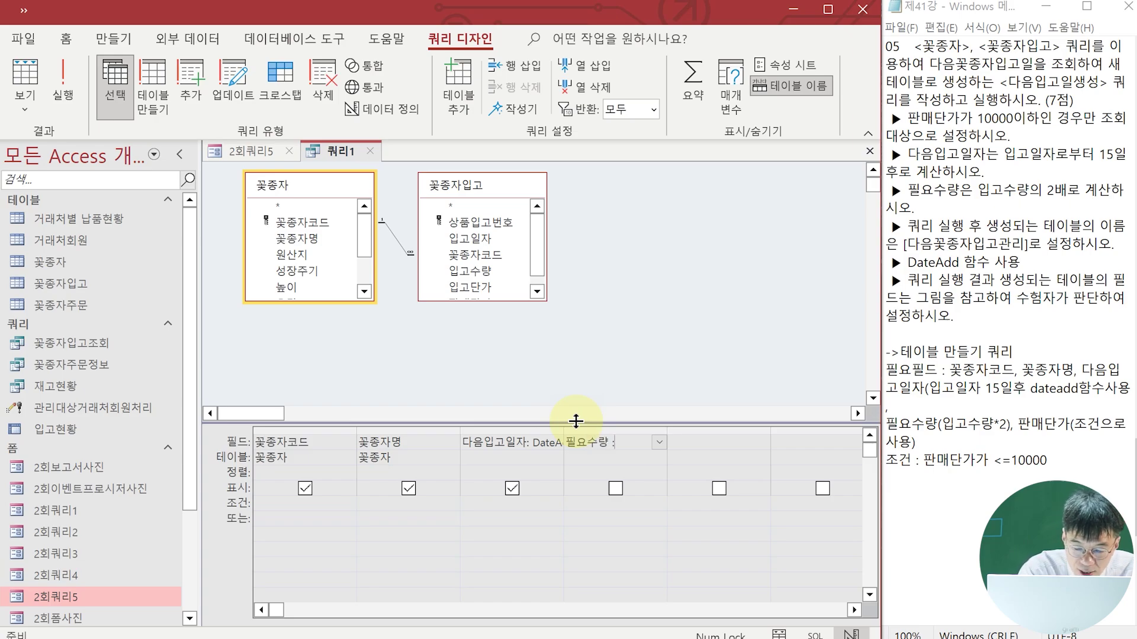
text( : [ㅇ고)
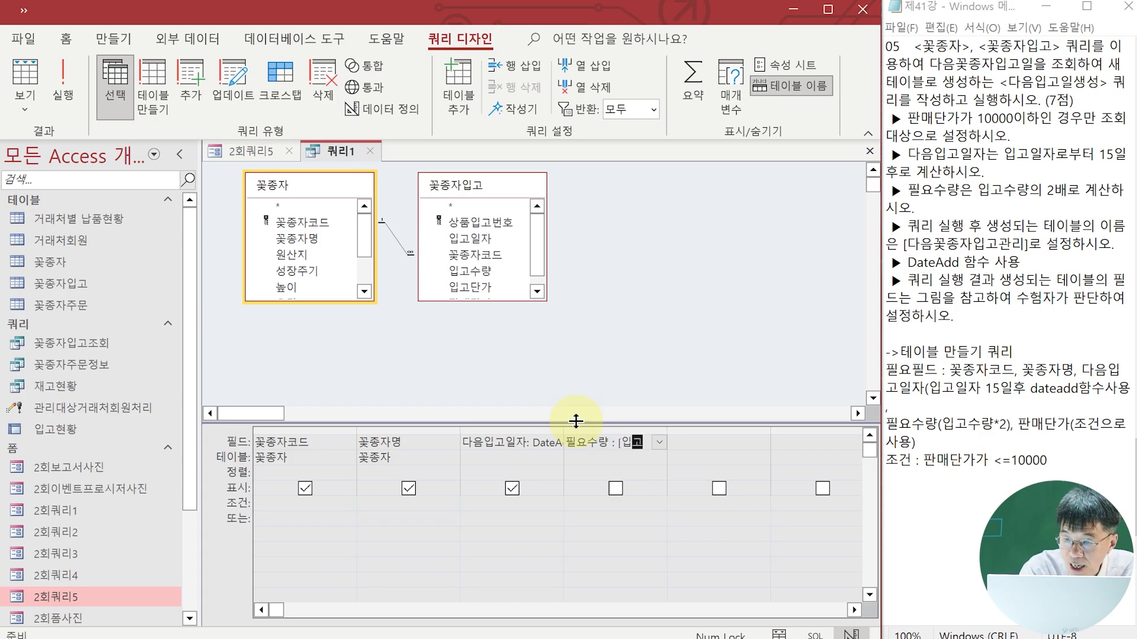
text(수량)
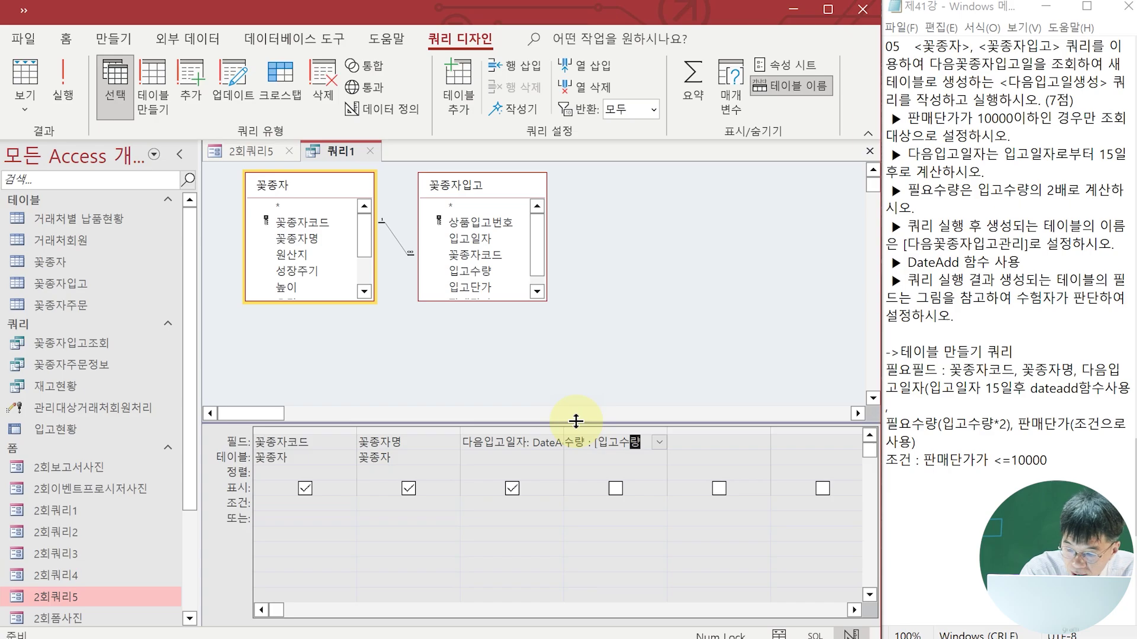
text(]*2)
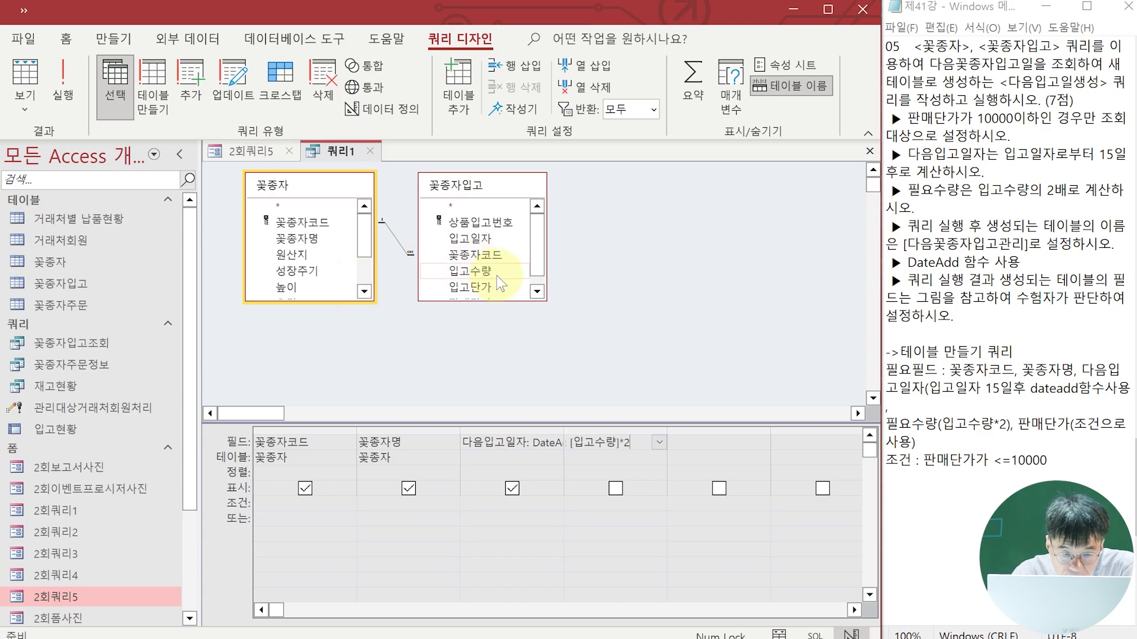
Add the 판매단가 field from the 꽃종자입고 table to the query grid
scroll(532, 254, down, 1)
click(485, 289)
double_click(484, 289)
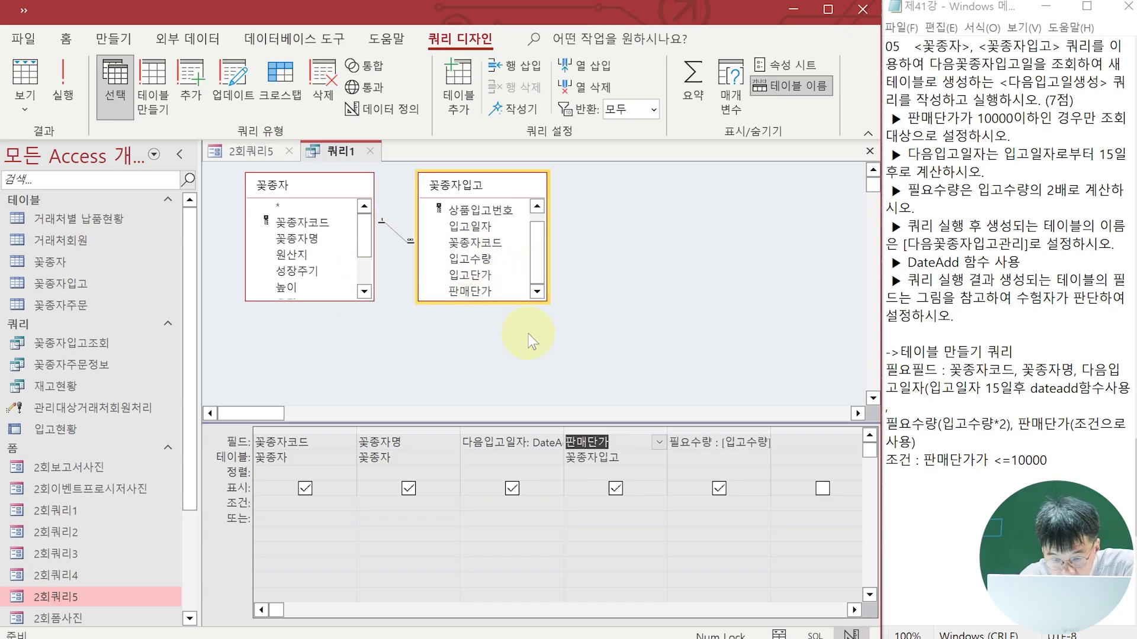
Hide the 필요수량 column, set its criterion to <=10000, and check the query's datasheet results before returning to the design
click(720, 488)
click(689, 507)
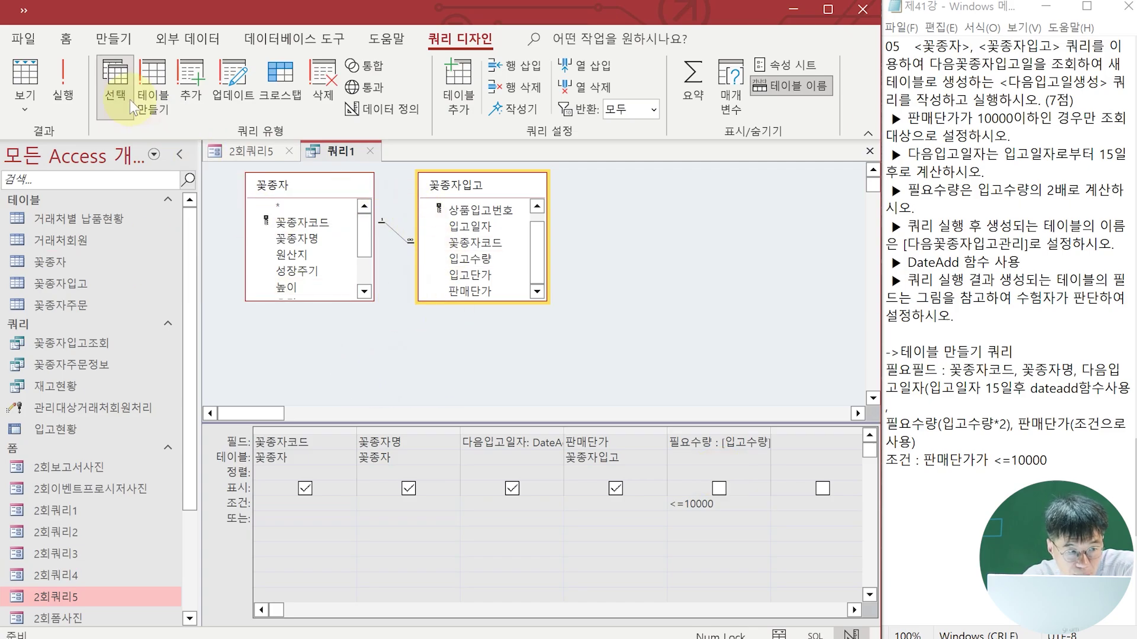
click(56, 94)
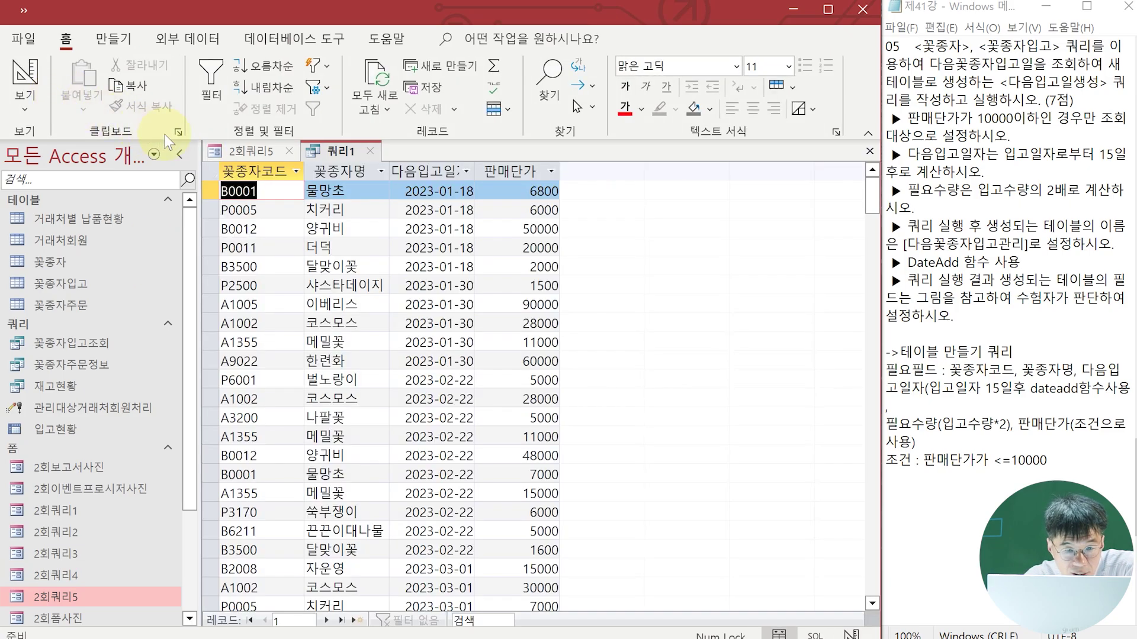
scroll(482, 253, down, 4)
scroll(487, 256, up, 4)
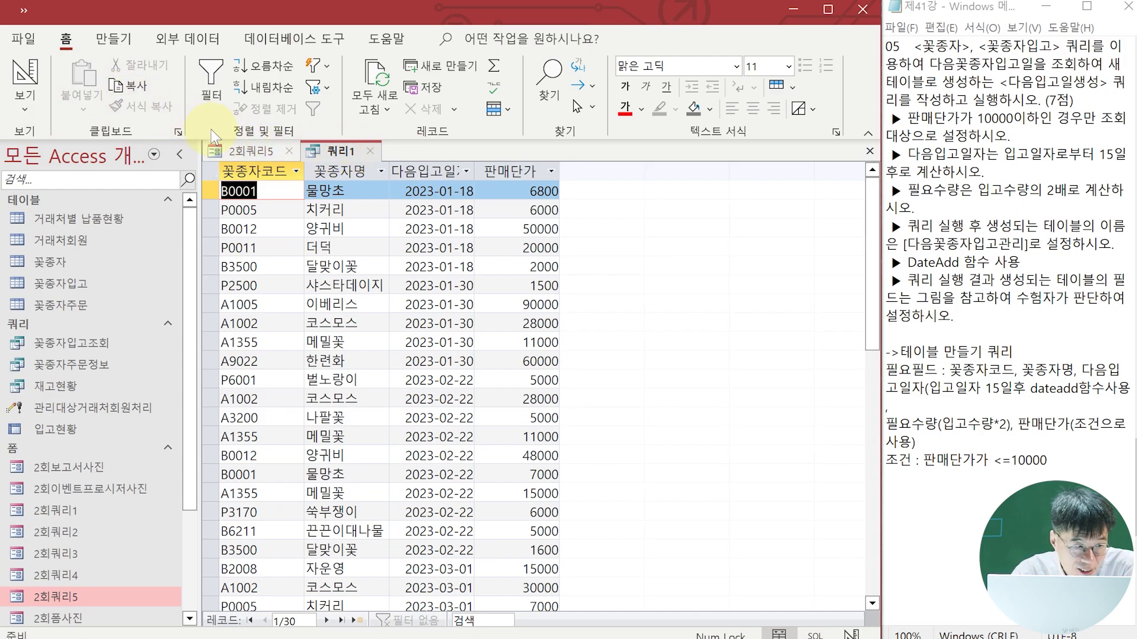
click(30, 111)
click(83, 225)
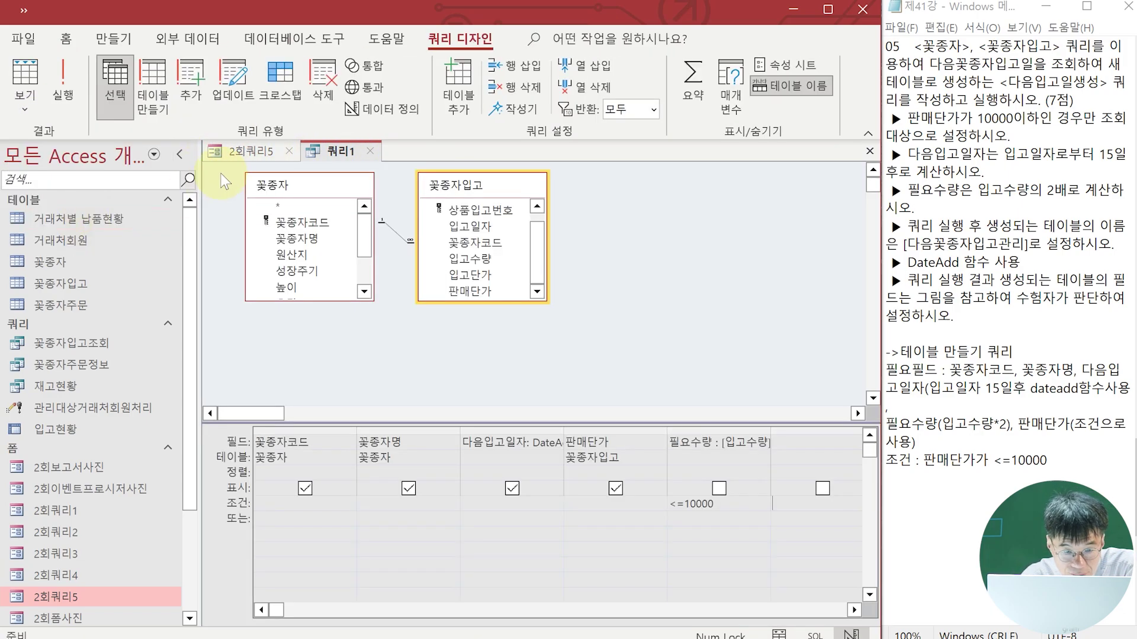
Compare the query grid's columns and criteria with the 2회쿼리5 reference form
click(255, 145)
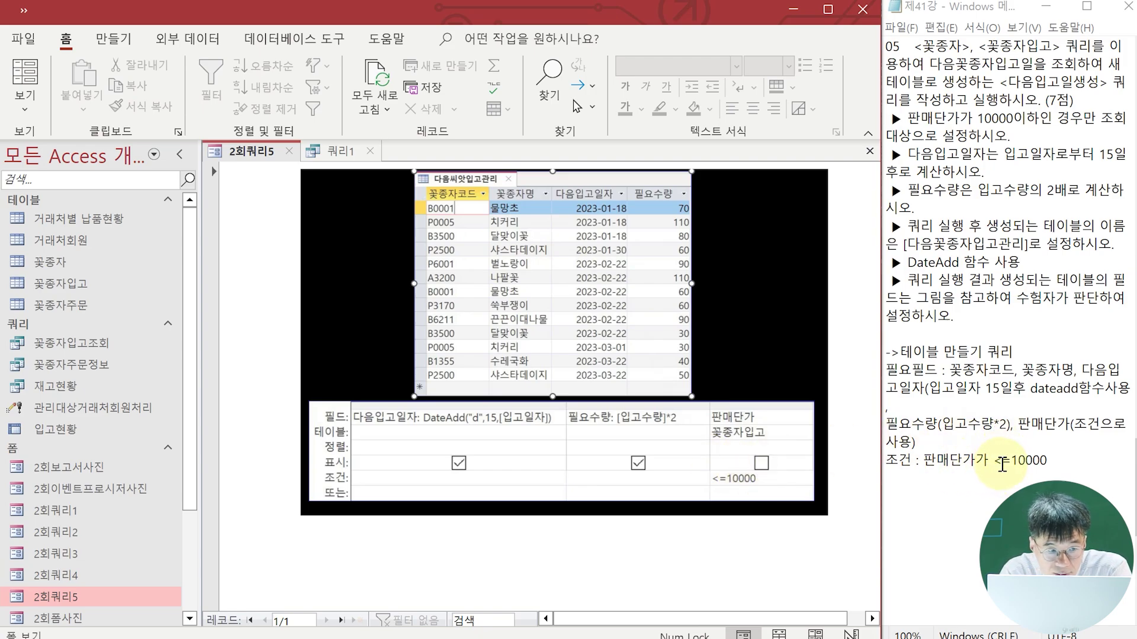
click(323, 152)
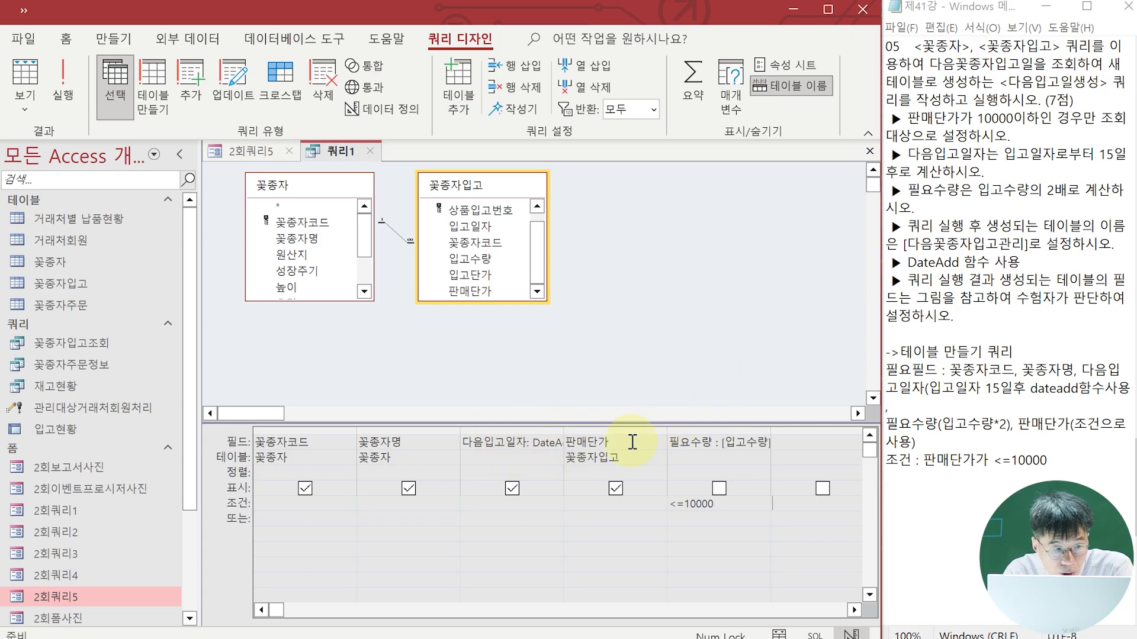
click(232, 151)
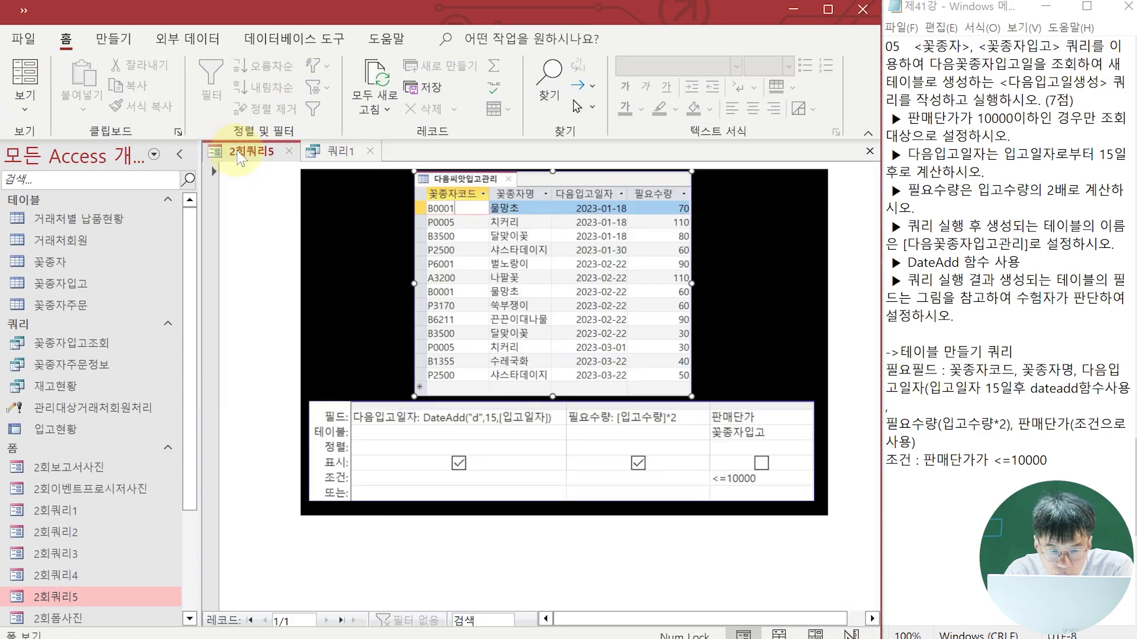
click(335, 152)
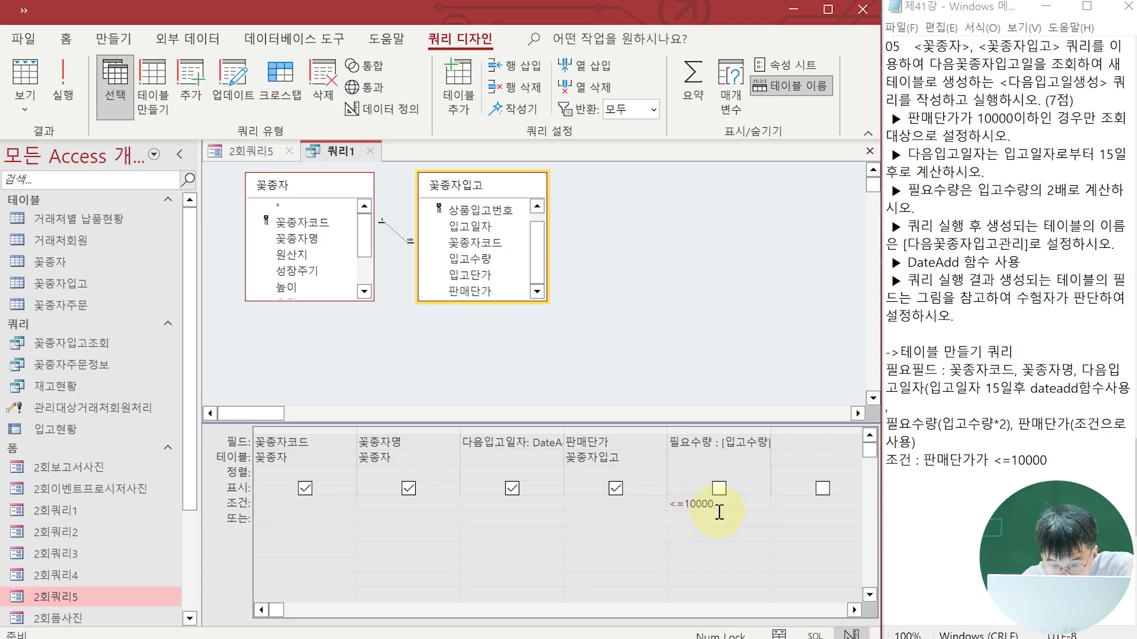
Cut the <=10000 criterion from the 필요수량 column and turn on display of that column
drag(719, 513, 609, 499)
key(ctrl+x)
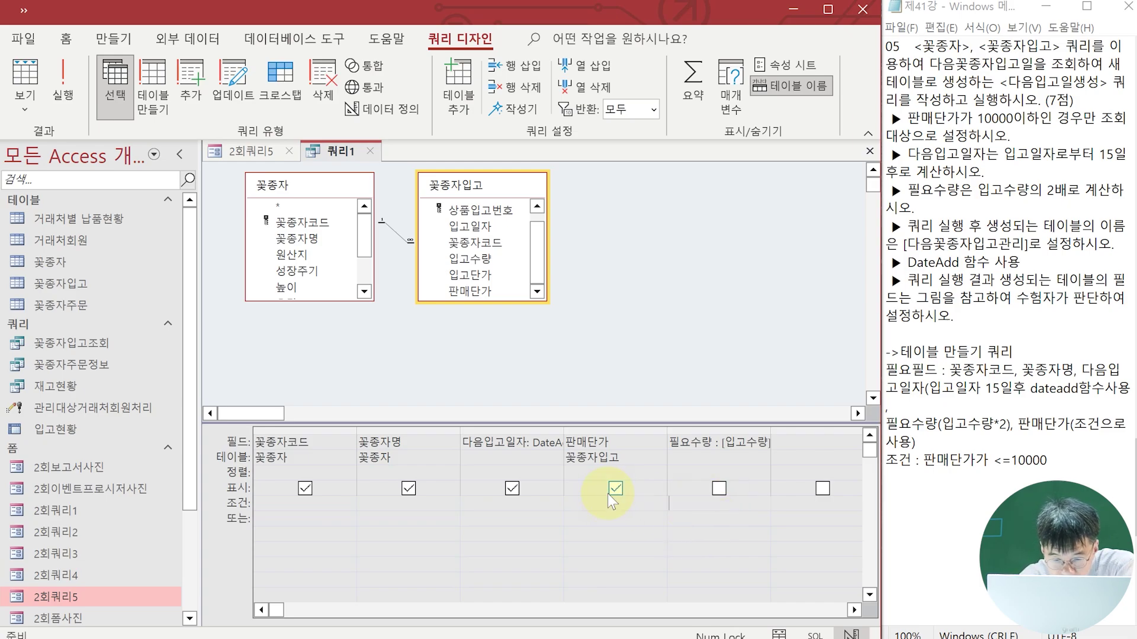
click(718, 488)
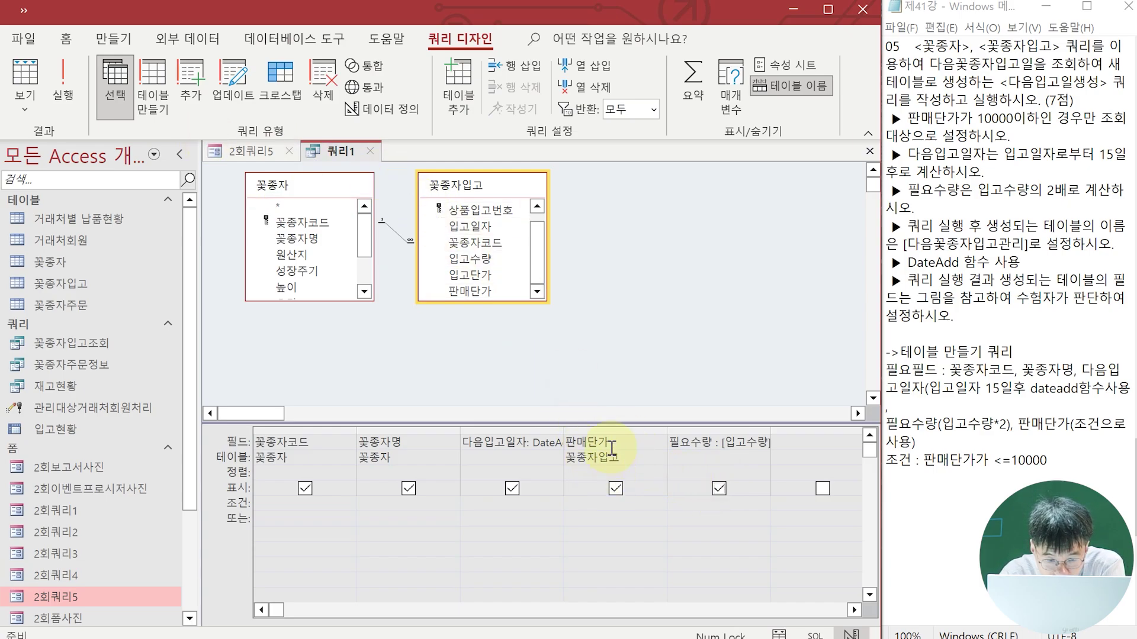
Move the 판매단가 column after the 필요수량 column in the query grid
click(617, 430)
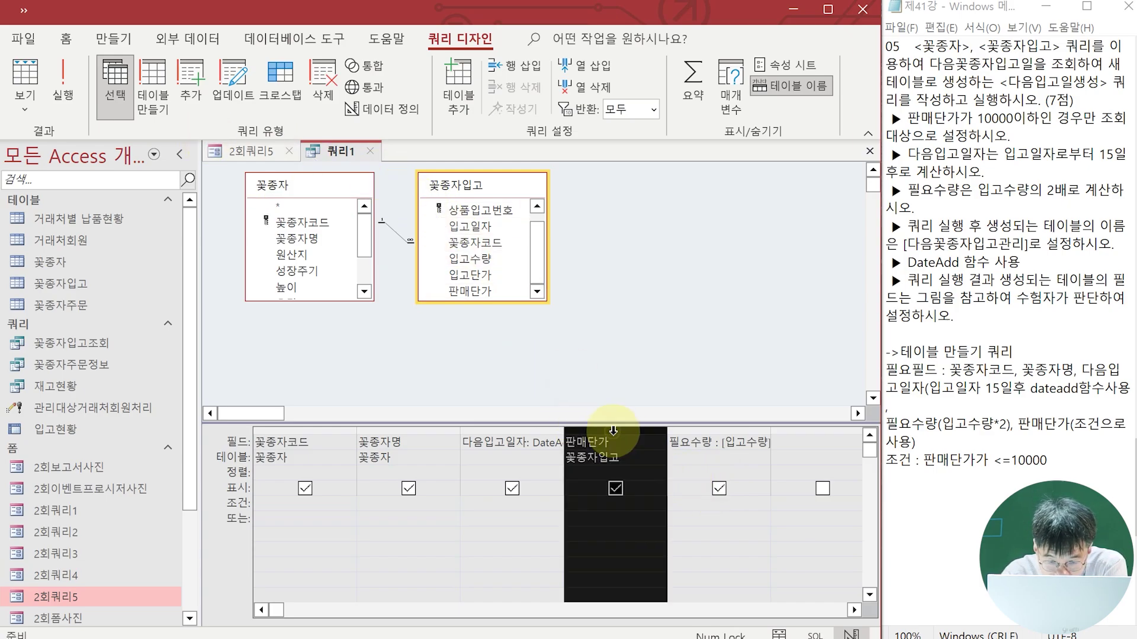
drag(618, 429, 782, 437)
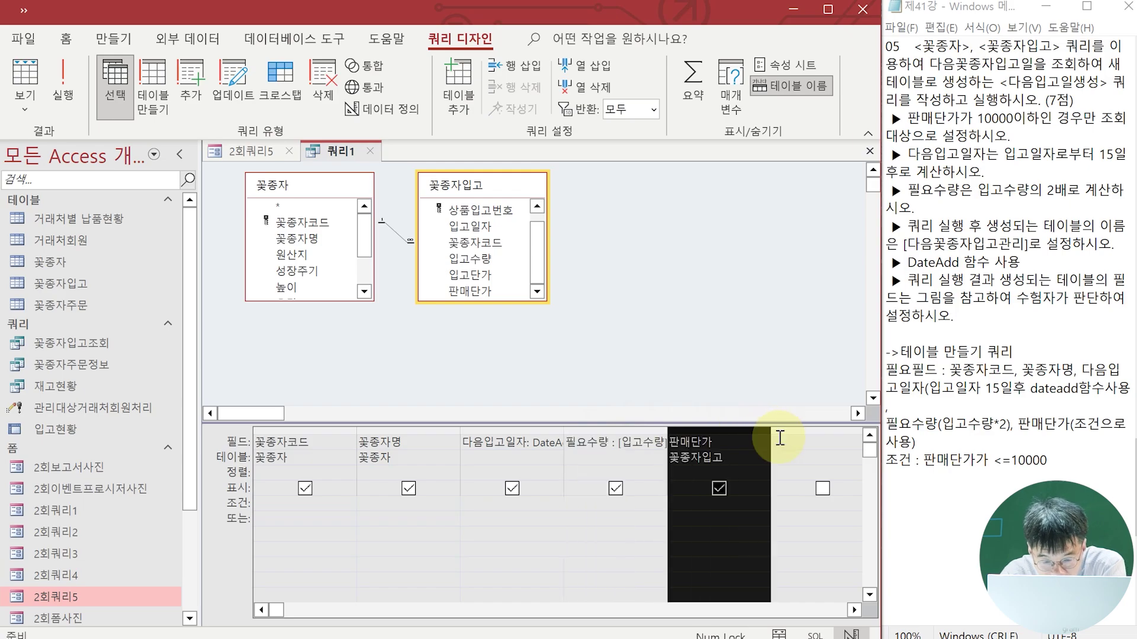
Hide the 판매단가 column with a <=10000 criterion and check the query's datasheet results before returning to the design
click(721, 489)
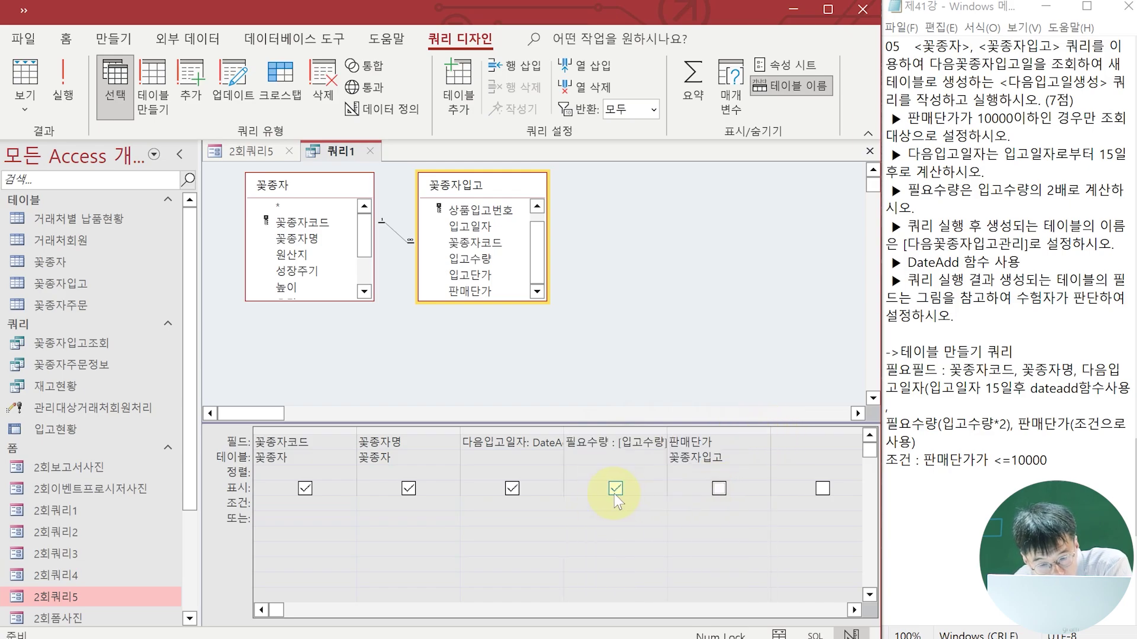
click(670, 505)
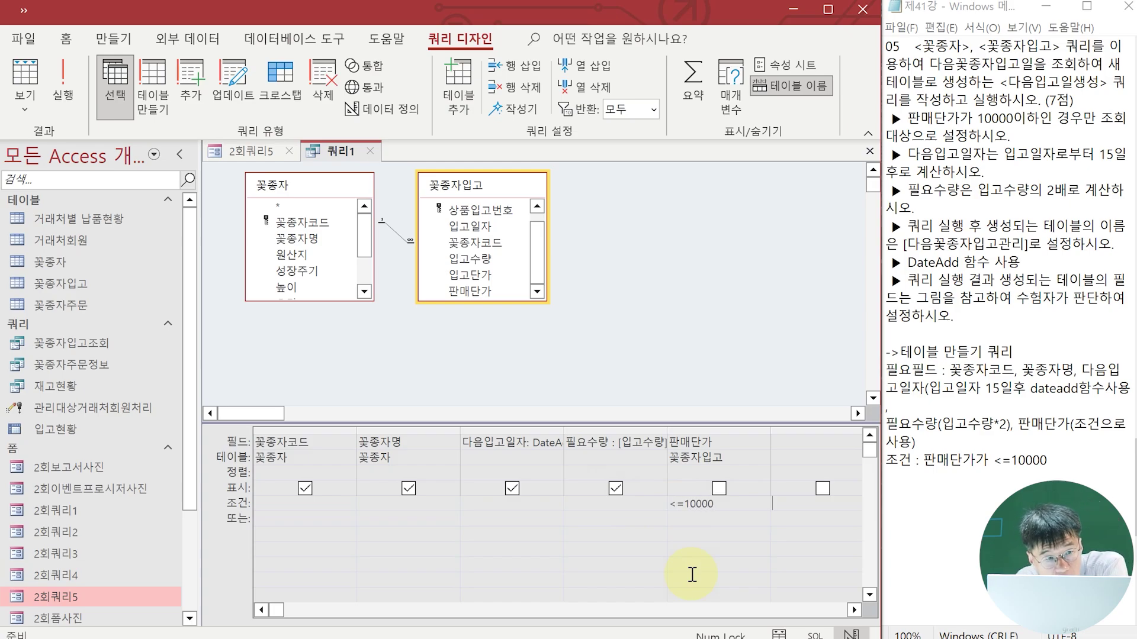
click(61, 97)
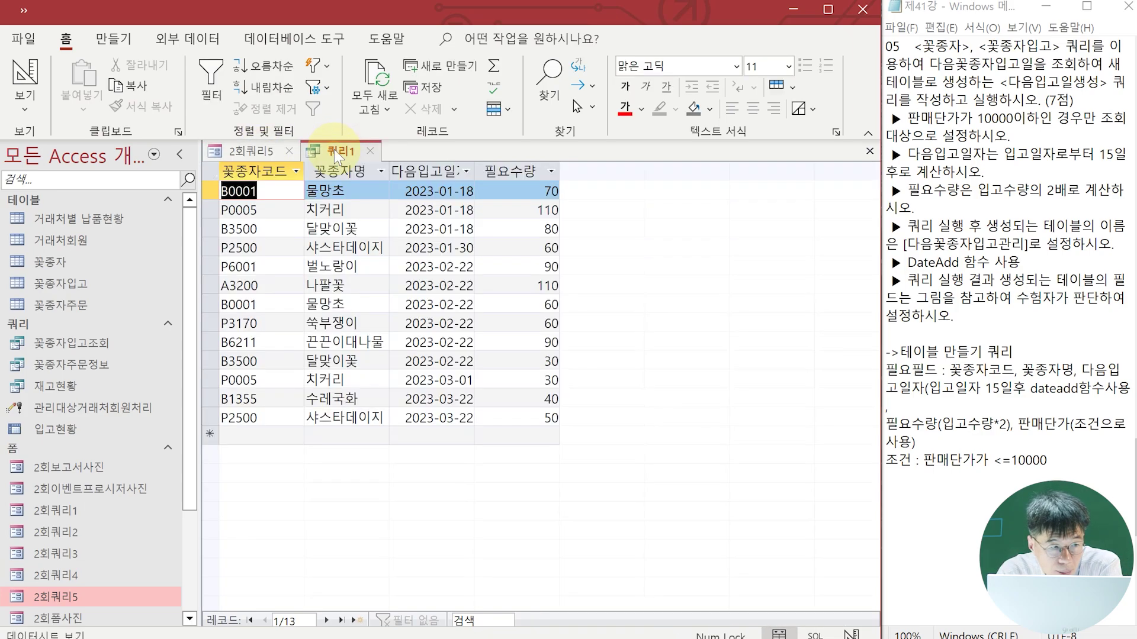
click(27, 102)
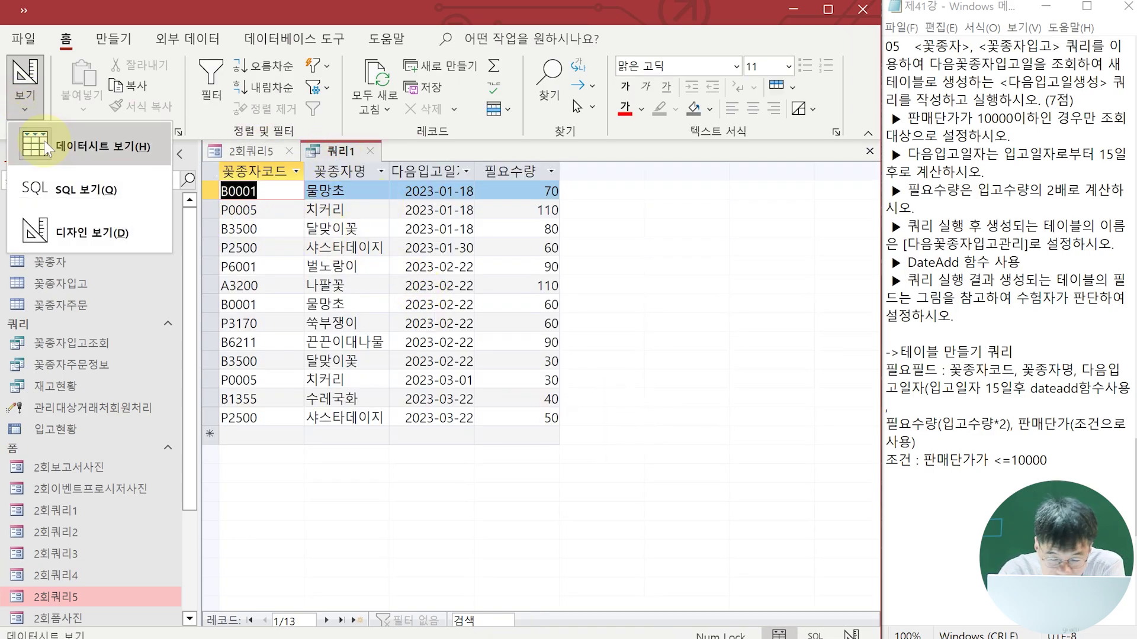
click(71, 231)
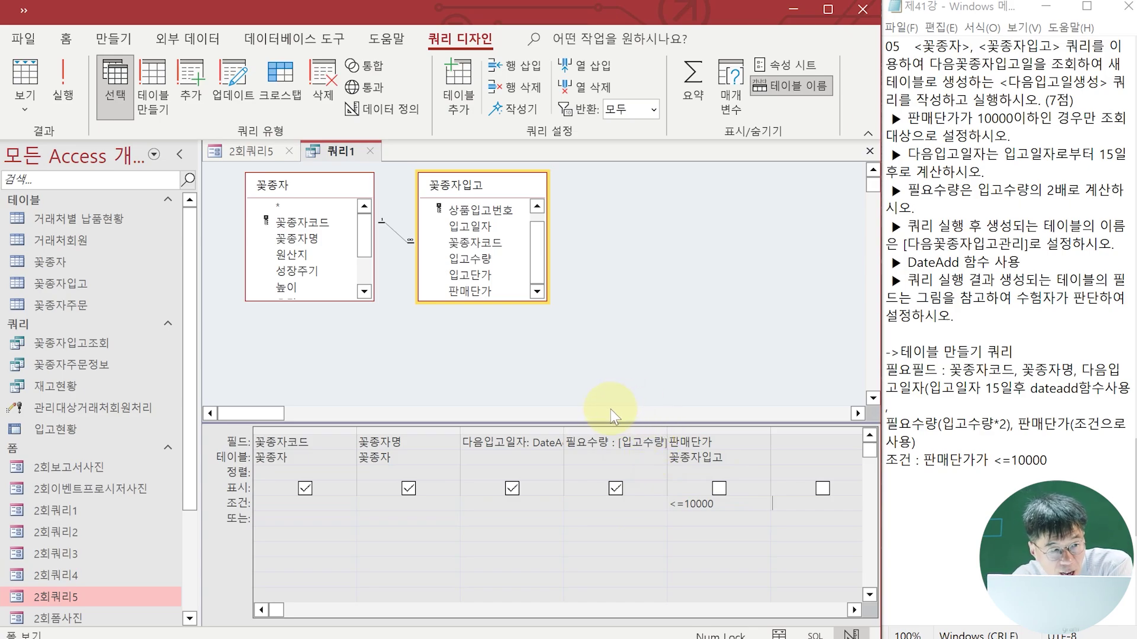
Convert the query to a make-table query for a new table named 다음꽃종자입고관리 in the current database and run it
click(148, 102)
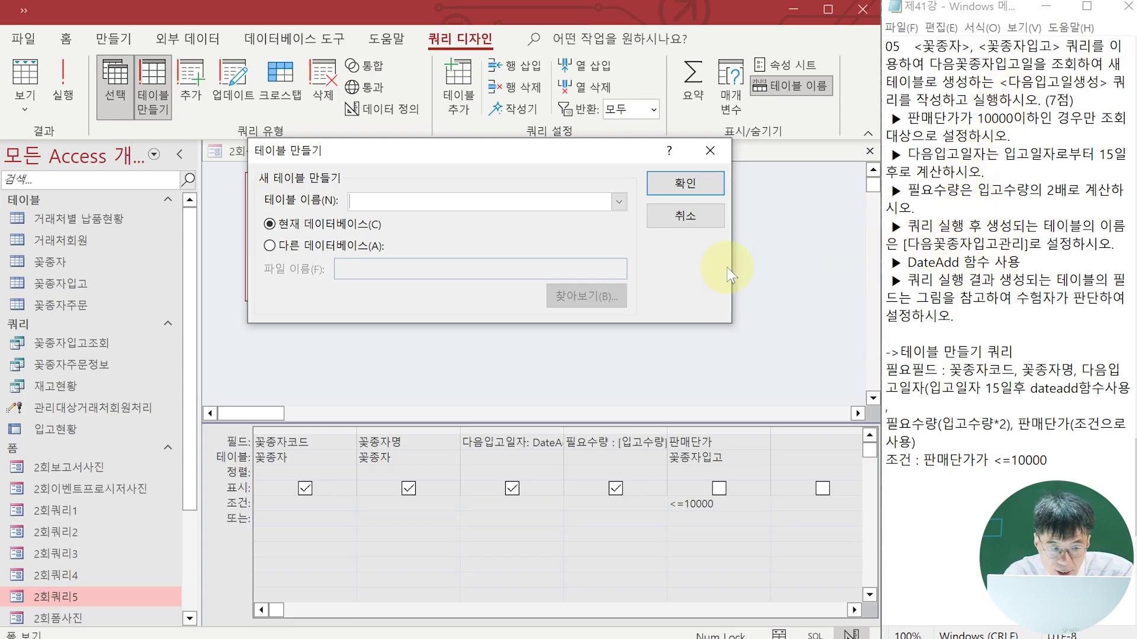
text(다)
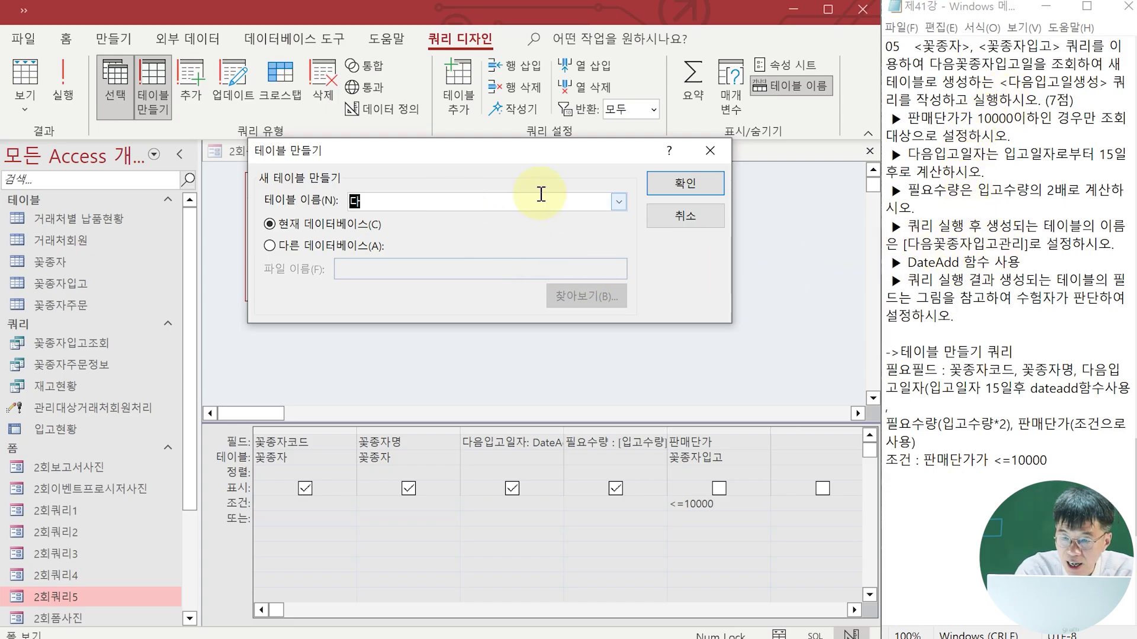
text(음꽃종)
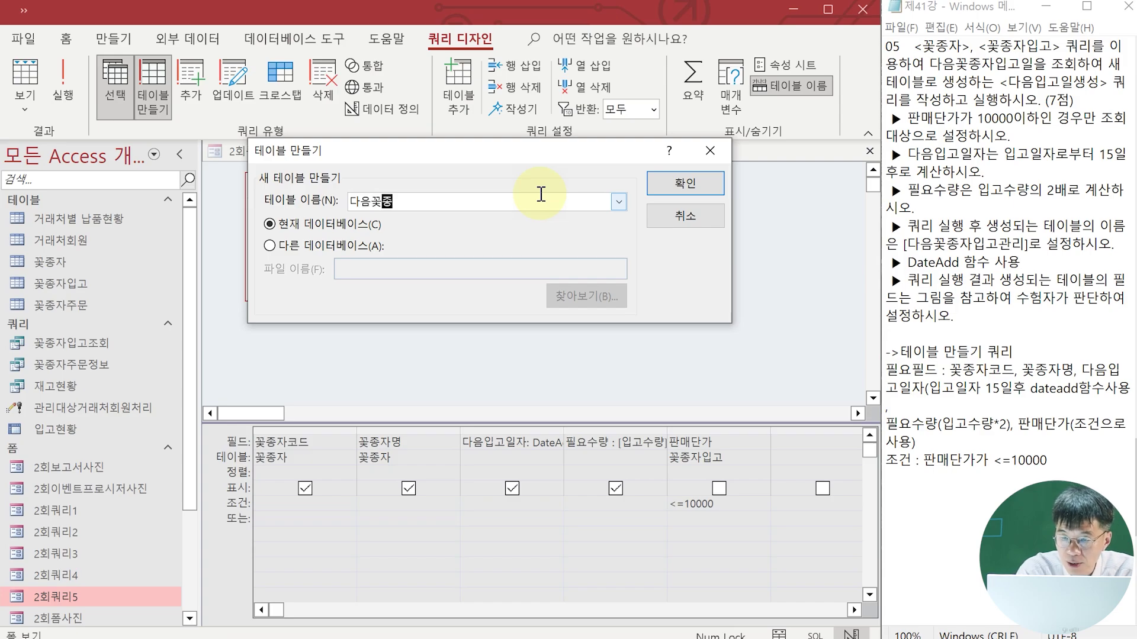
text(자입고관리)
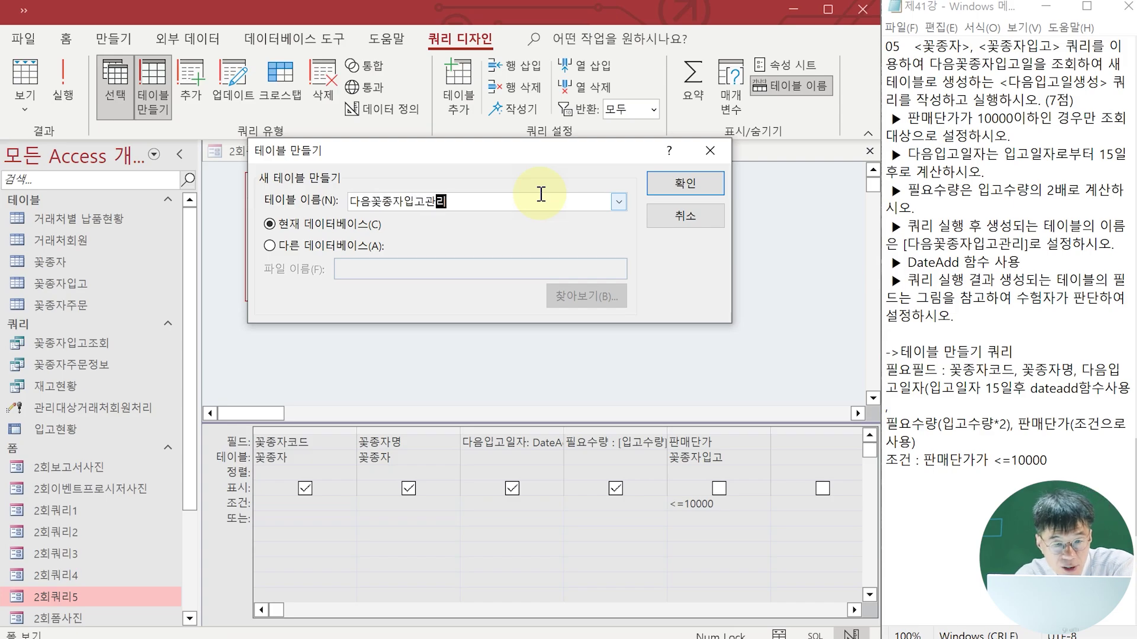
click(676, 184)
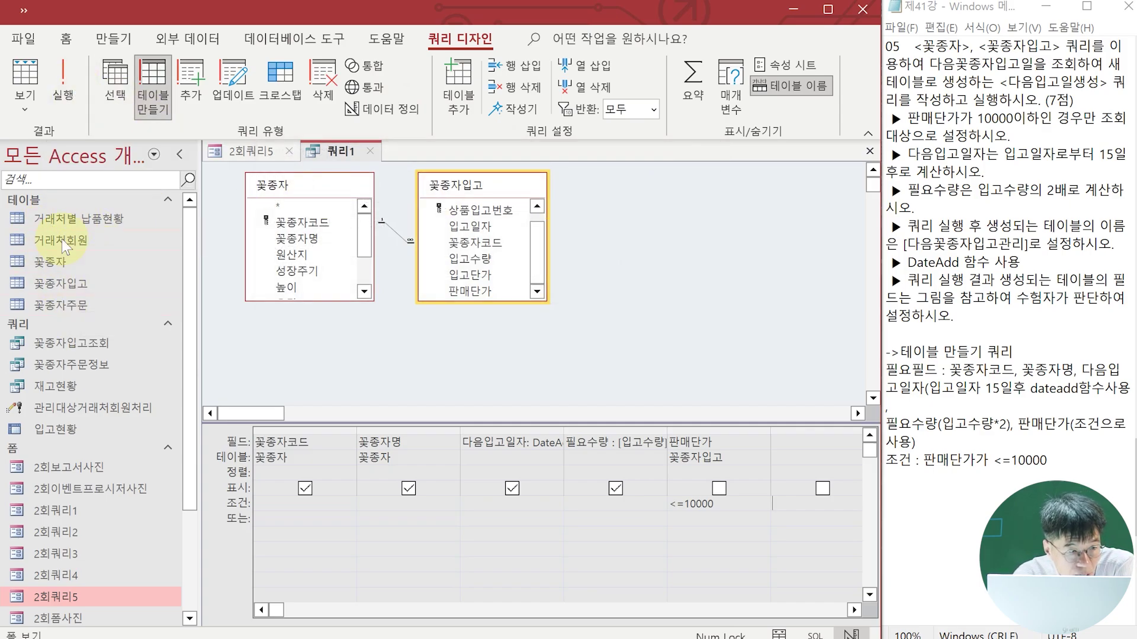
click(62, 97)
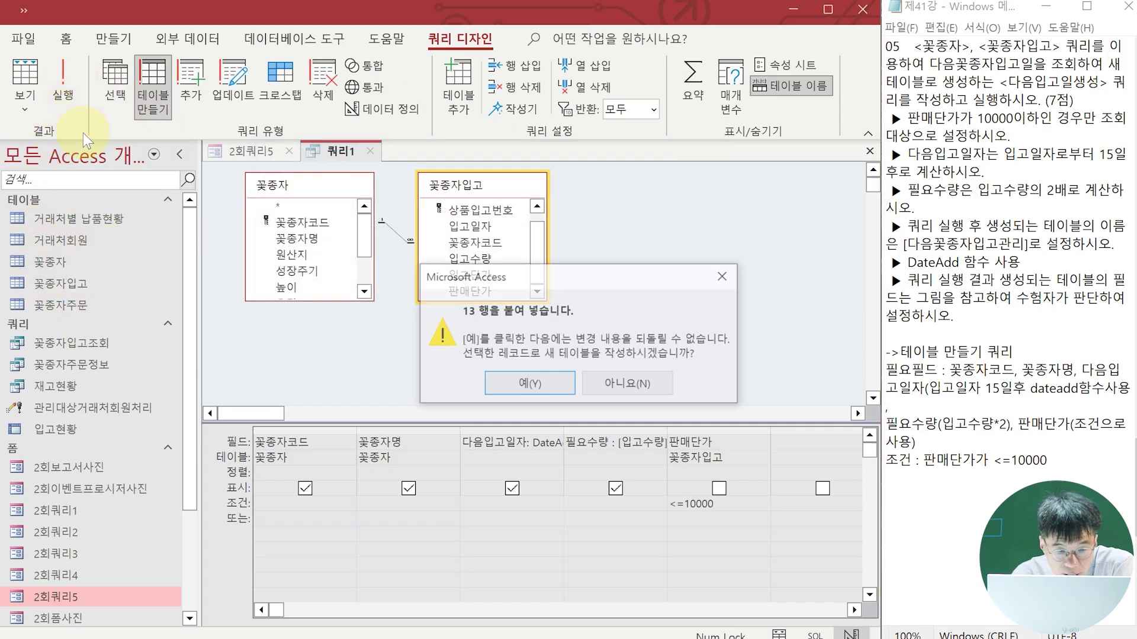
click(525, 383)
Save the make-table query as 다음입고일생성 and close it
click(24, 10)
click(34, 38)
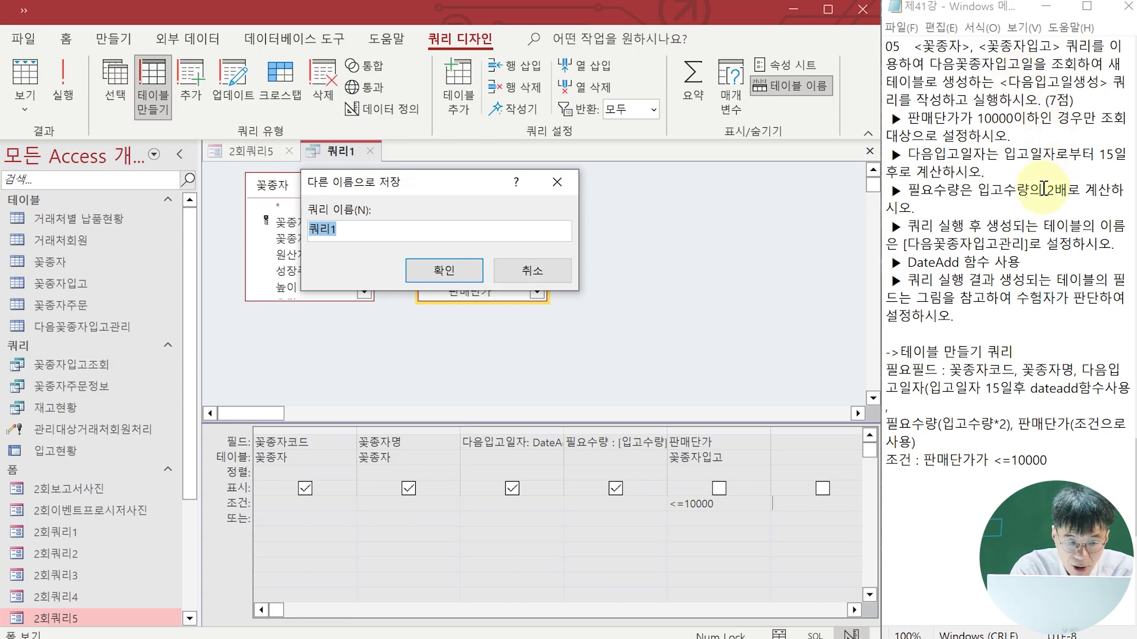
text(다음입고)
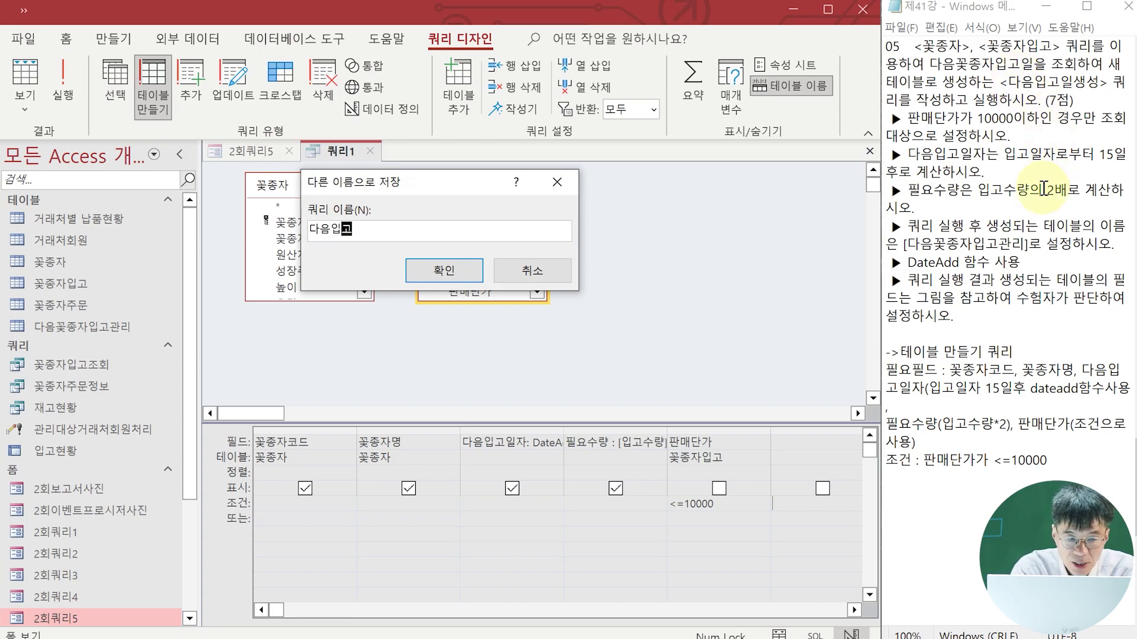
text(일생ㅅ)
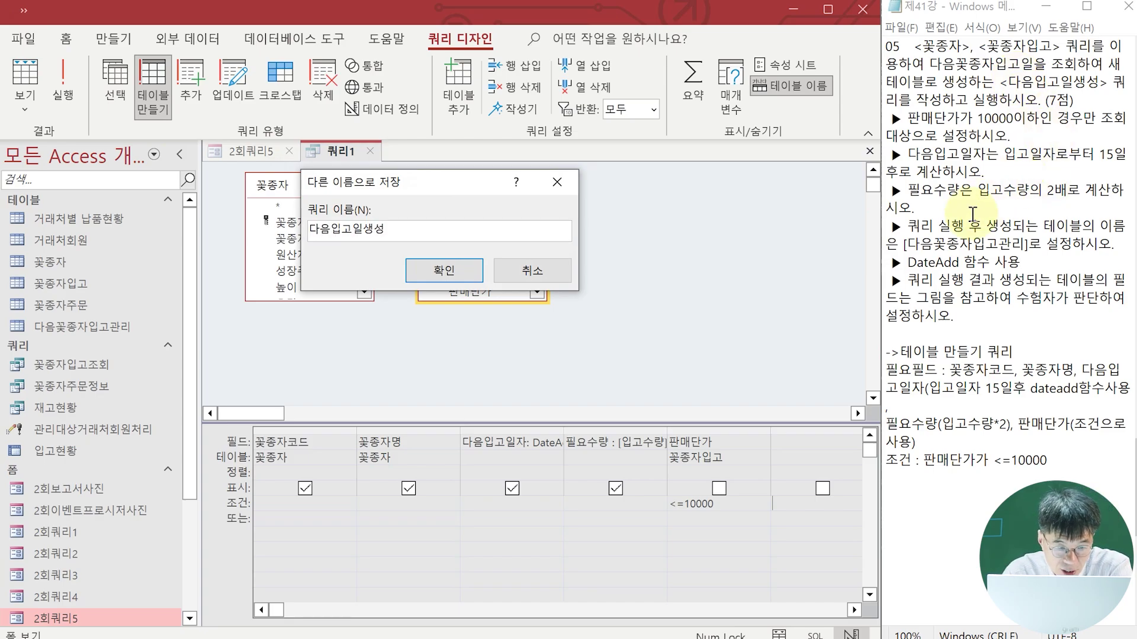
click(439, 270)
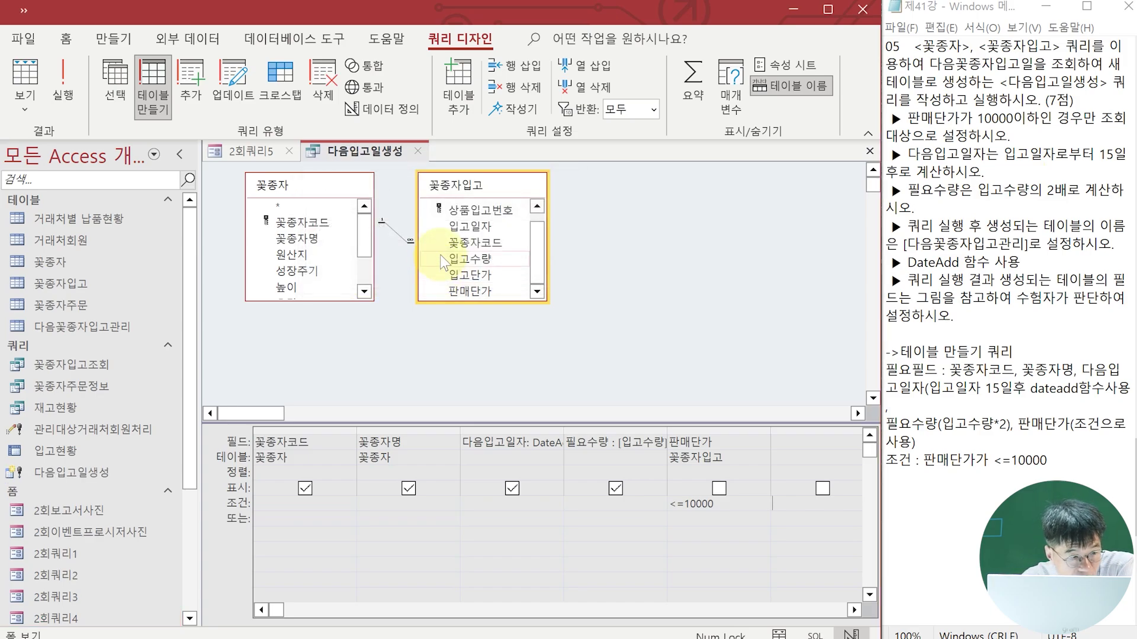
click(416, 152)
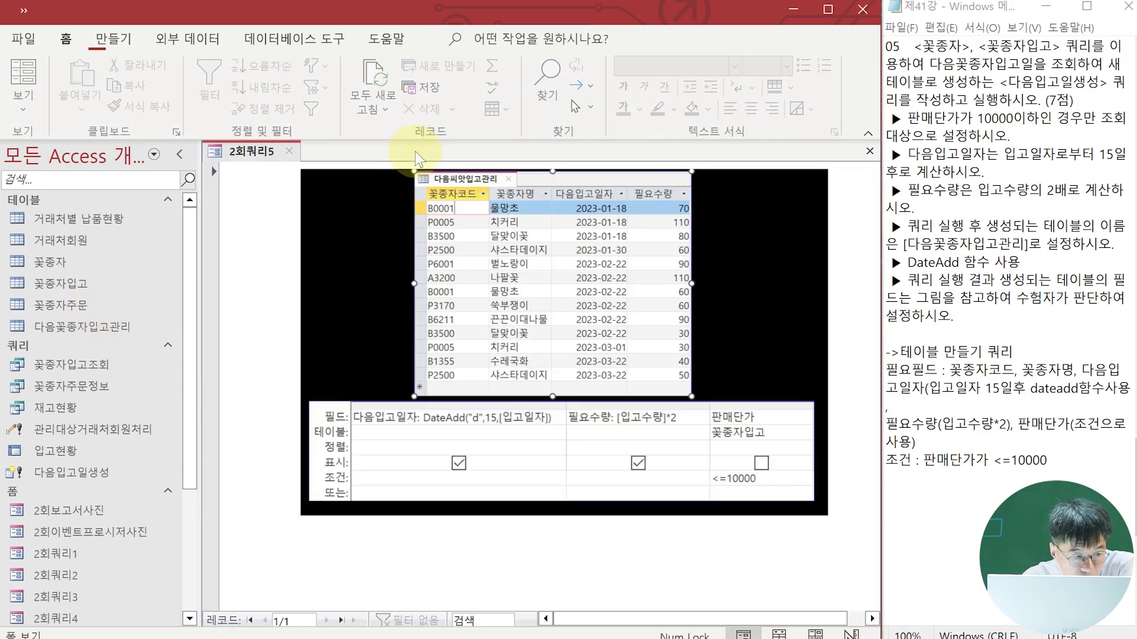
Check the records in the 다음꽃종자입고관리 table, closing it and the 2회쿼리5 reference form when done
double_click(90, 328)
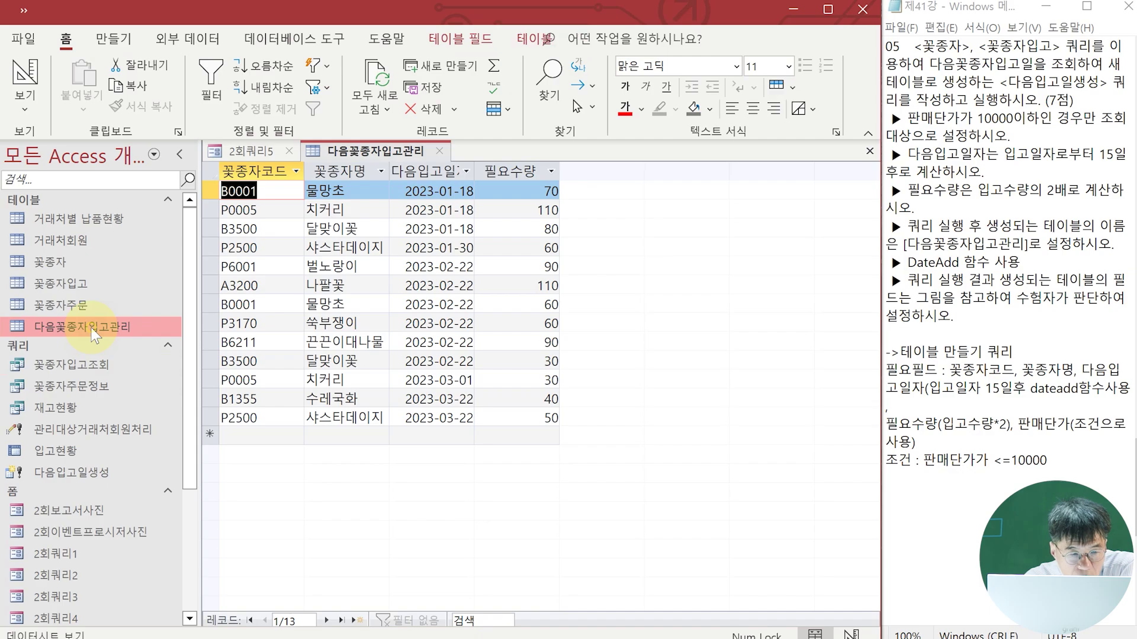
click(439, 151)
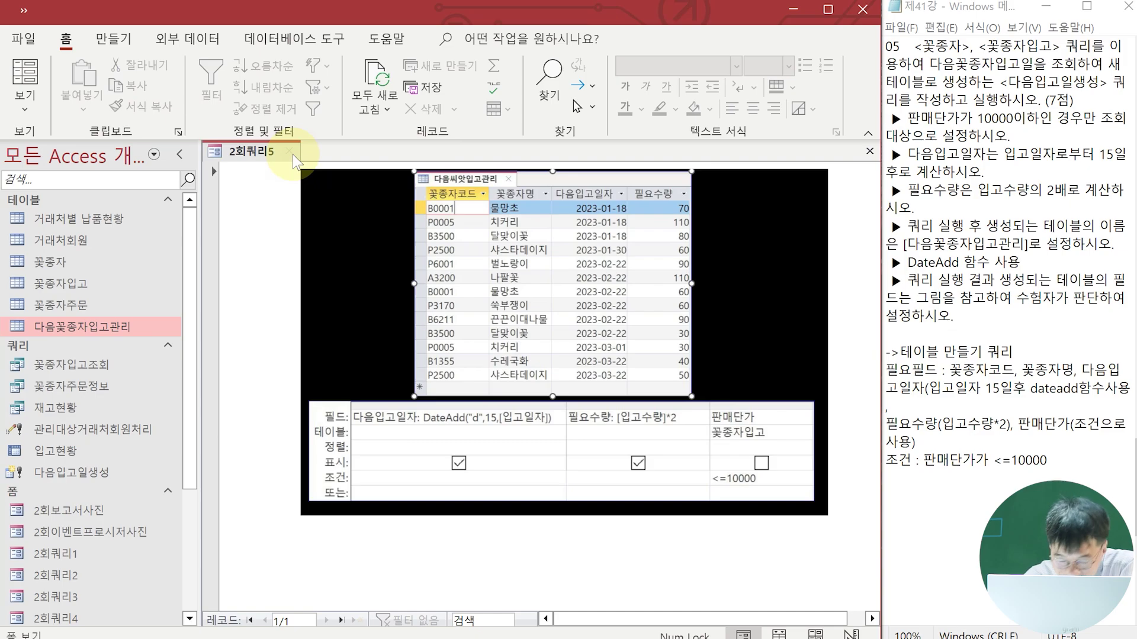
click(292, 155)
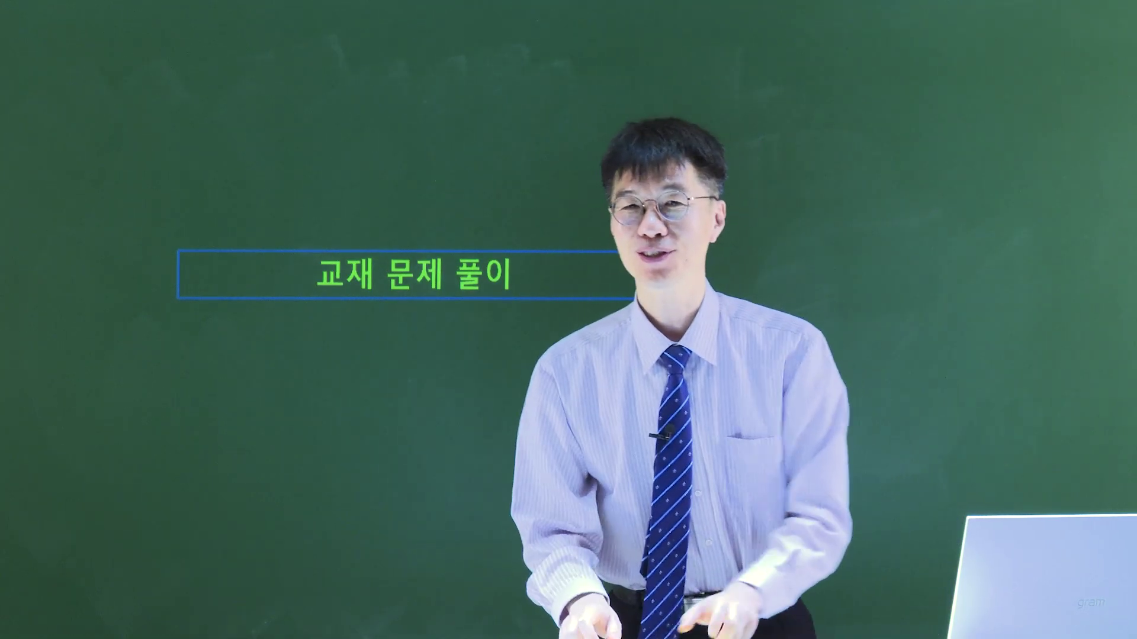